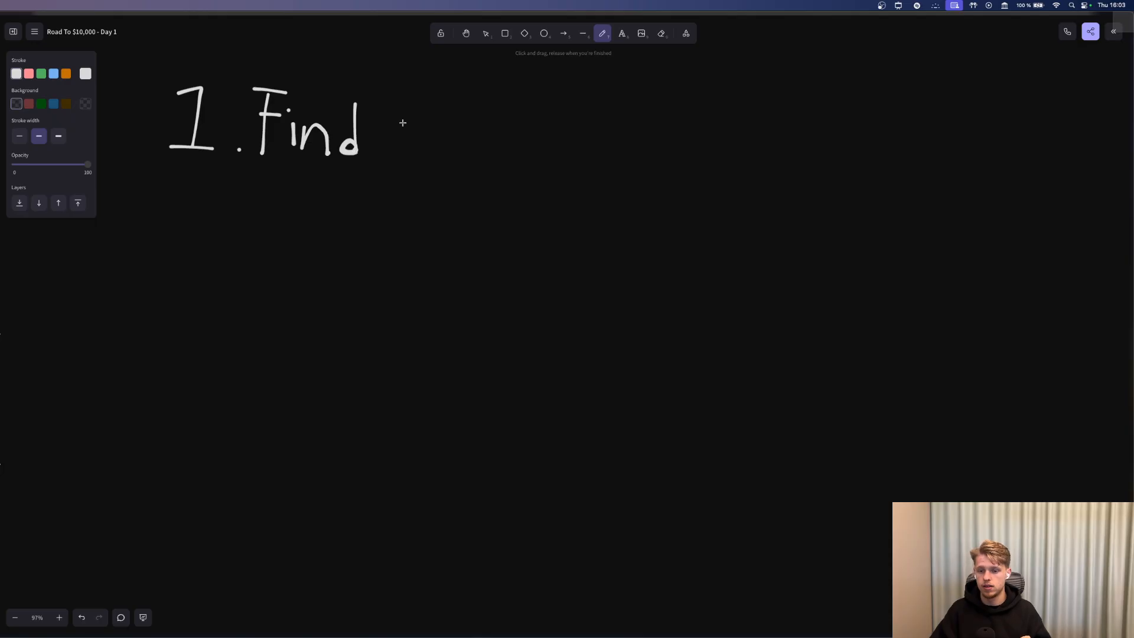
Handwrite 'your Bott' after 'Find' beside the handwritten 1.
mouse_move(402, 120)
mouse_down()
mouse_move(410, 163)
mouse_move(385, 194)
mouse_up()
mouse_move(444, 141)
mouse_down()
mouse_move(475, 134)
mouse_move(480, 155)
mouse_up()
drag(484, 155, 500, 133)
drag(577, 110, 571, 163)
mouse_move(553, 104)
mouse_down()
mouse_move(591, 158)
mouse_move(566, 164)
mouse_up()
mouse_move(636, 142)
mouse_down()
mouse_move(648, 170)
mouse_move(666, 126)
mouse_up()
mouse_move(679, 113)
mouse_down()
mouse_move(664, 160)
mouse_move(677, 151)
mouse_up()
mouse_move(653, 134)
mouse_down()
mouse_move(683, 119)
mouse_move(692, 177)
mouse_move(728, 156)
mouse_up()
Undo the handwritten words back to the bare '1.' and pick the Text tool.
key(super+z)
key(super+z)
key(super+z)
key(super+z)
key(super+z)
key(super+z)
key(super+z)
key(super+z)
key(super+z)
key(super+z)
key(super+z)
key(super+z)
key(super+z)
key(super+z)
key(super+z)
key(super+z)
key(super+z)
key(super+z)
key(super+z)
key(super+z)
key(super+z)
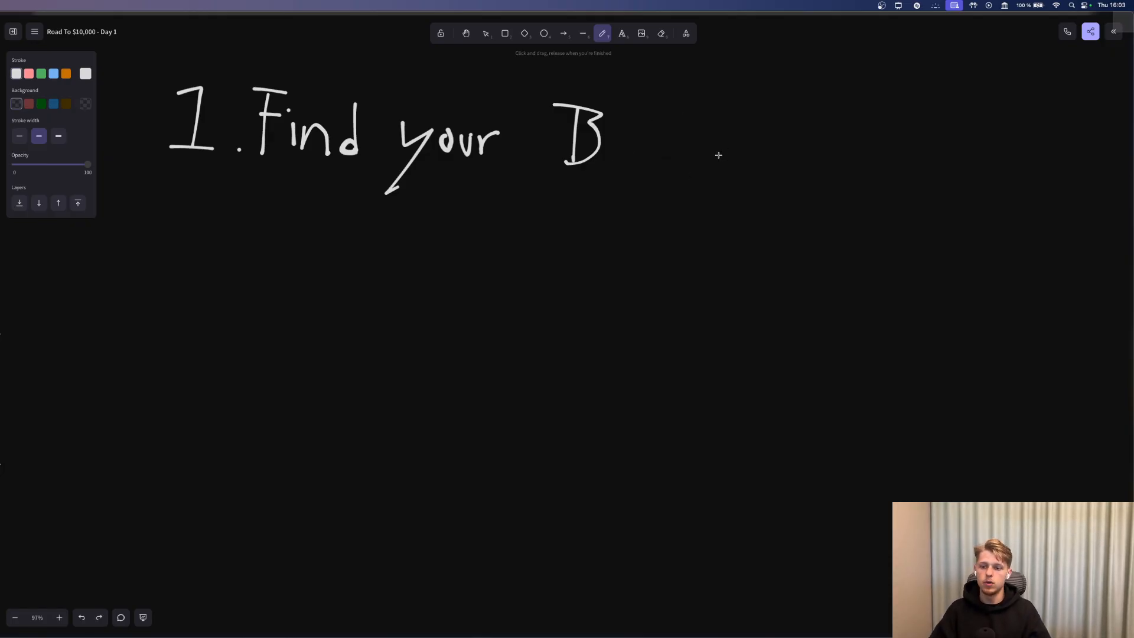
key(super+z)
key(super+z)
key(super+z)
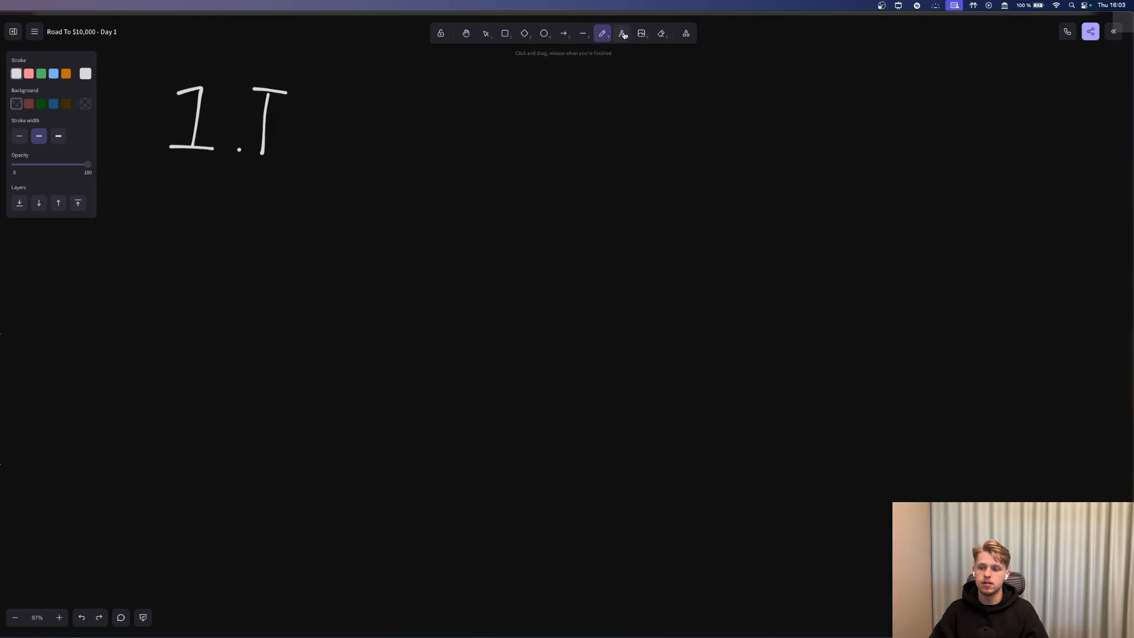
click(623, 34)
key(super+z)
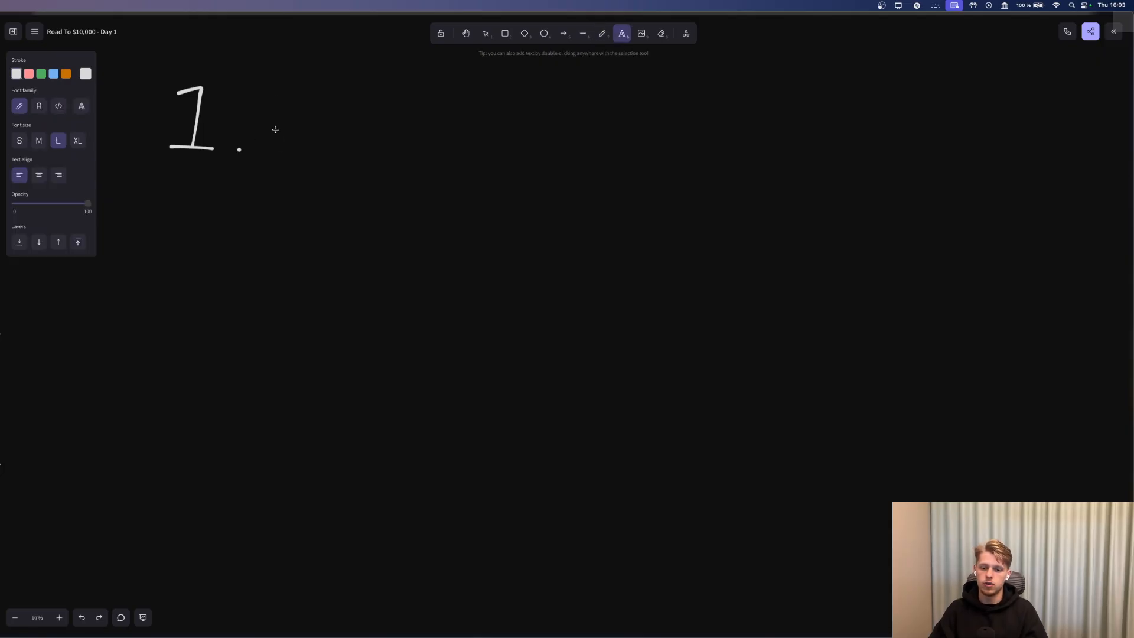
Type the heading 'Find your problems', enlarge it and place it beside the 1.
click(275, 128)
text(Find your problems)
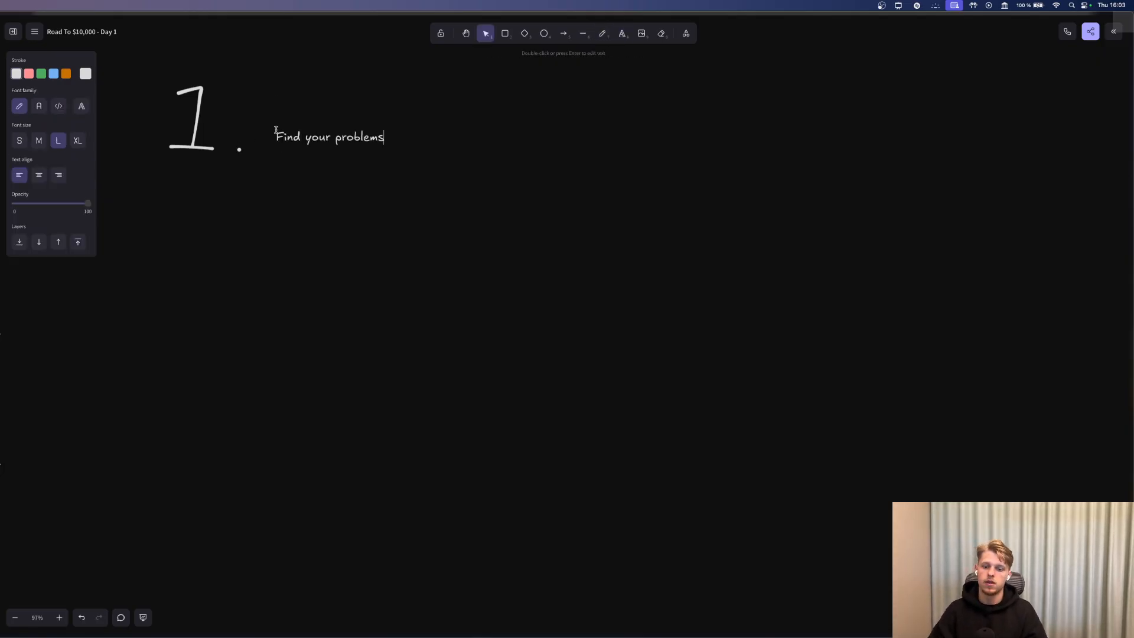
key(Escape)
click(372, 154)
mouse_move(386, 147)
mouse_down()
mouse_move(405, 163)
mouse_move(387, 128)
mouse_up()
click(384, 167)
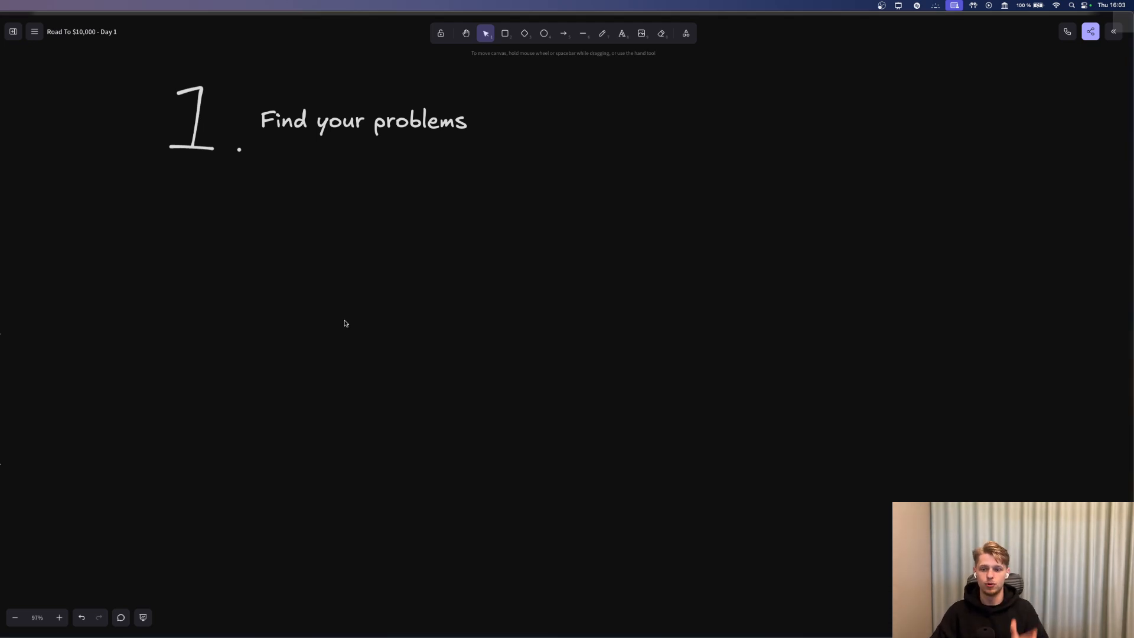
Draw a freehand pencil box around the 'Find your problems' heading.
click(603, 33)
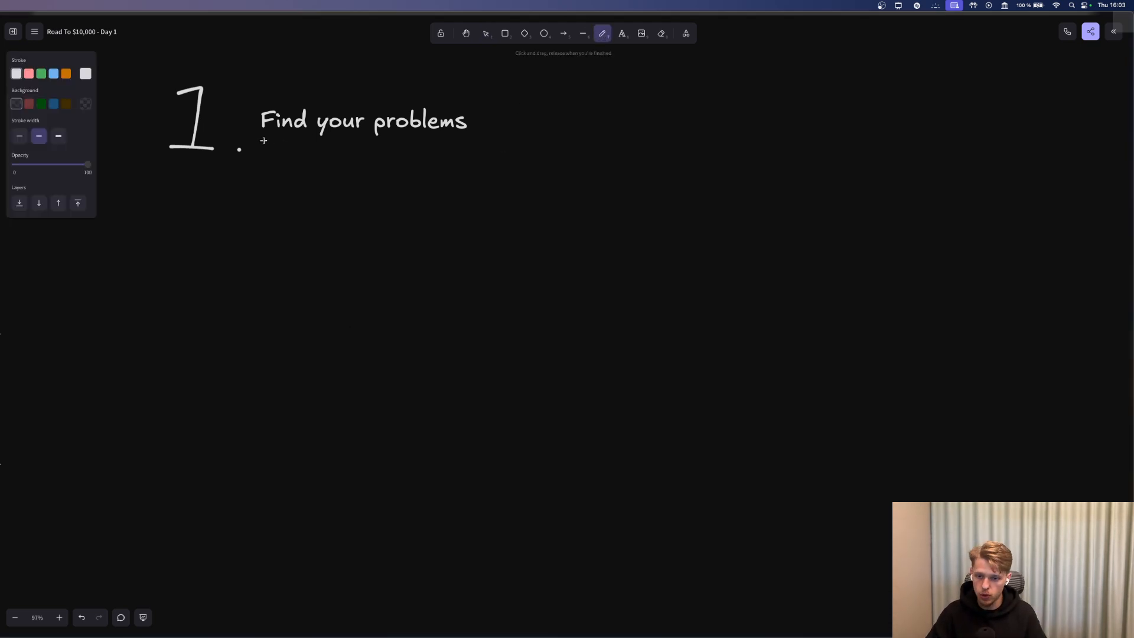
mouse_move(264, 140)
mouse_down()
mouse_move(474, 141)
mouse_move(477, 100)
mouse_move(277, 99)
mouse_move(247, 138)
mouse_move(287, 143)
mouse_up()
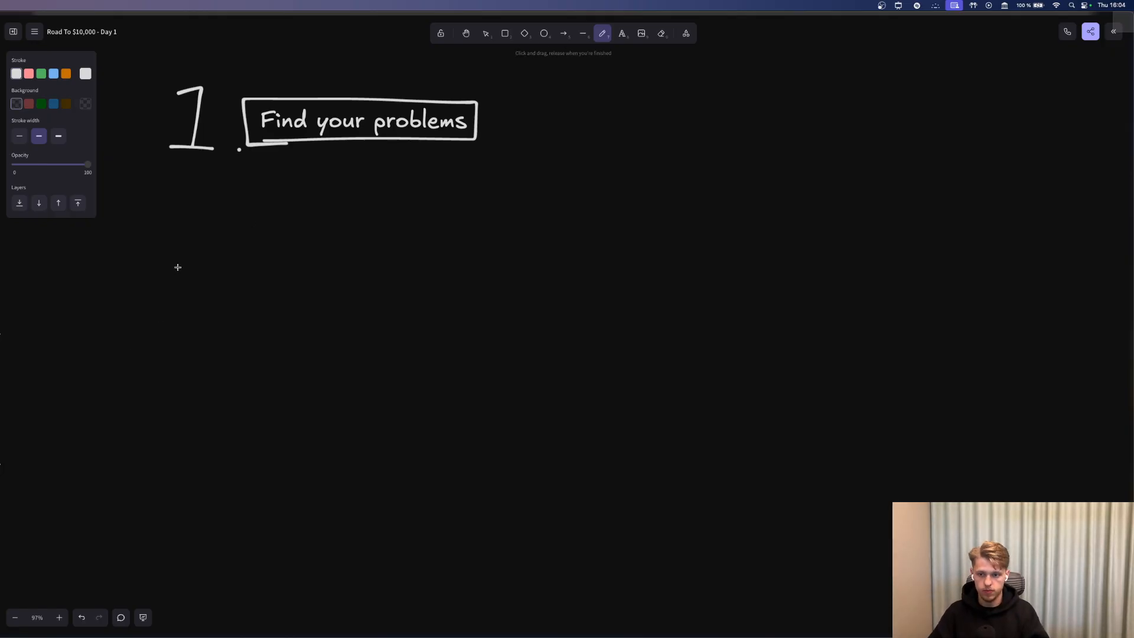
Add the text line 'Imagine yourself singing a client' below the heading and enlarge it.
click(622, 34)
click(201, 343)
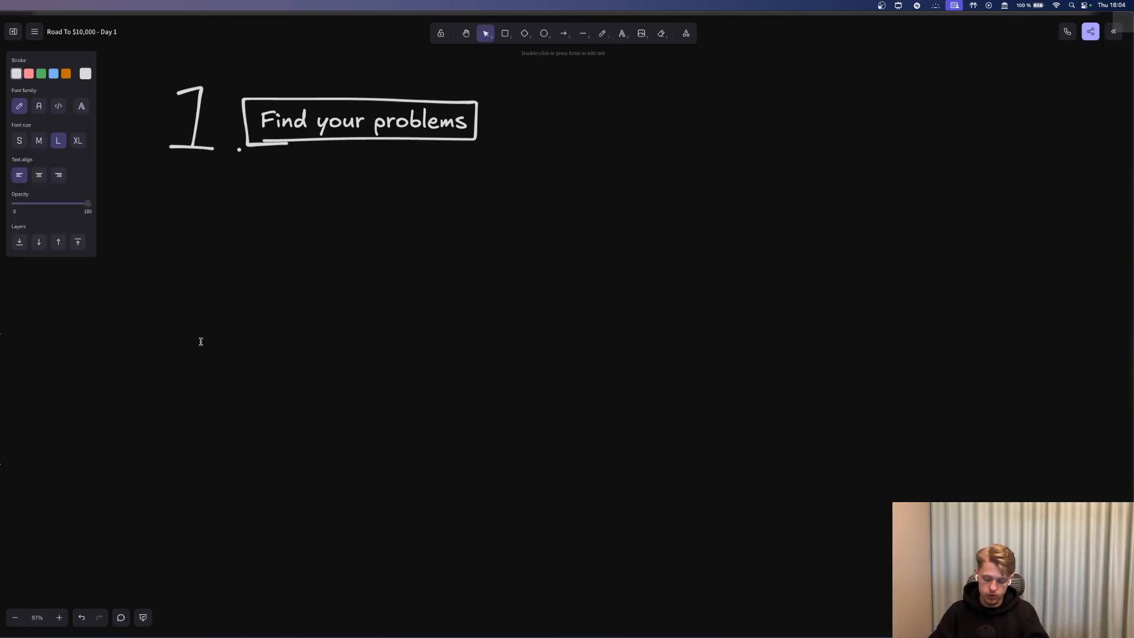
text(Find ou)
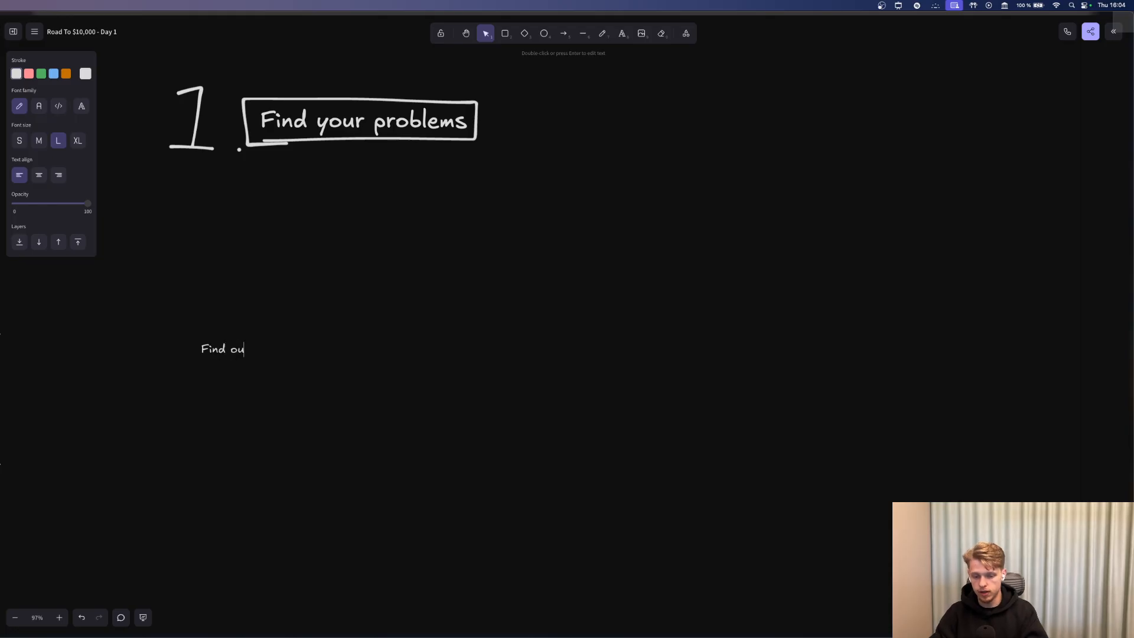
text(t)
key(super+BackSpace)
text(Imagine )
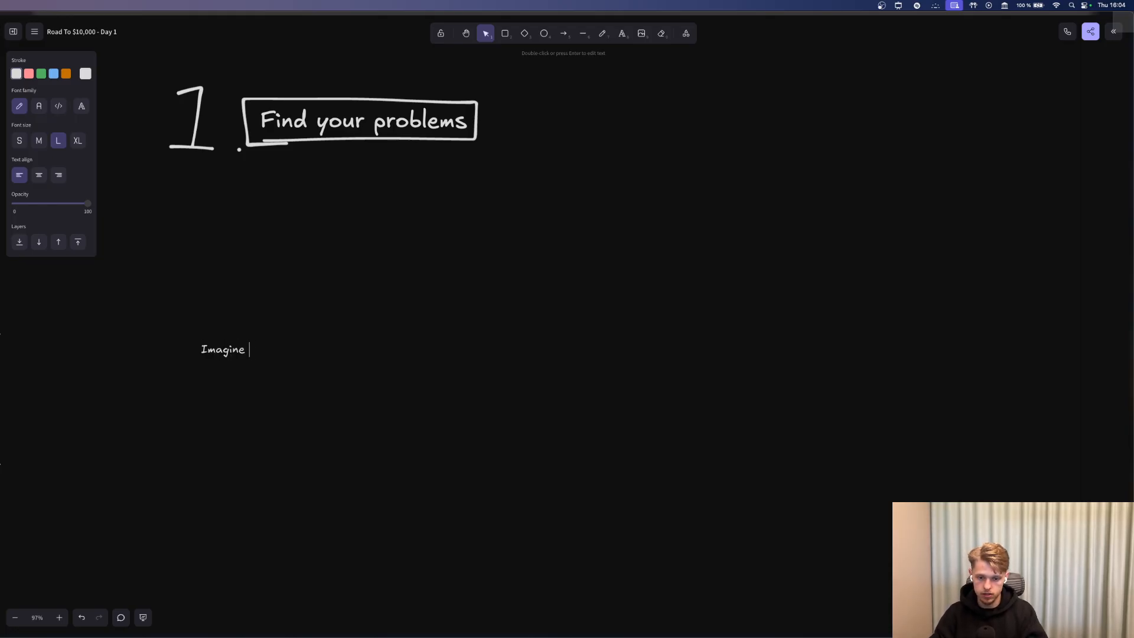
text(yourself singing a client)
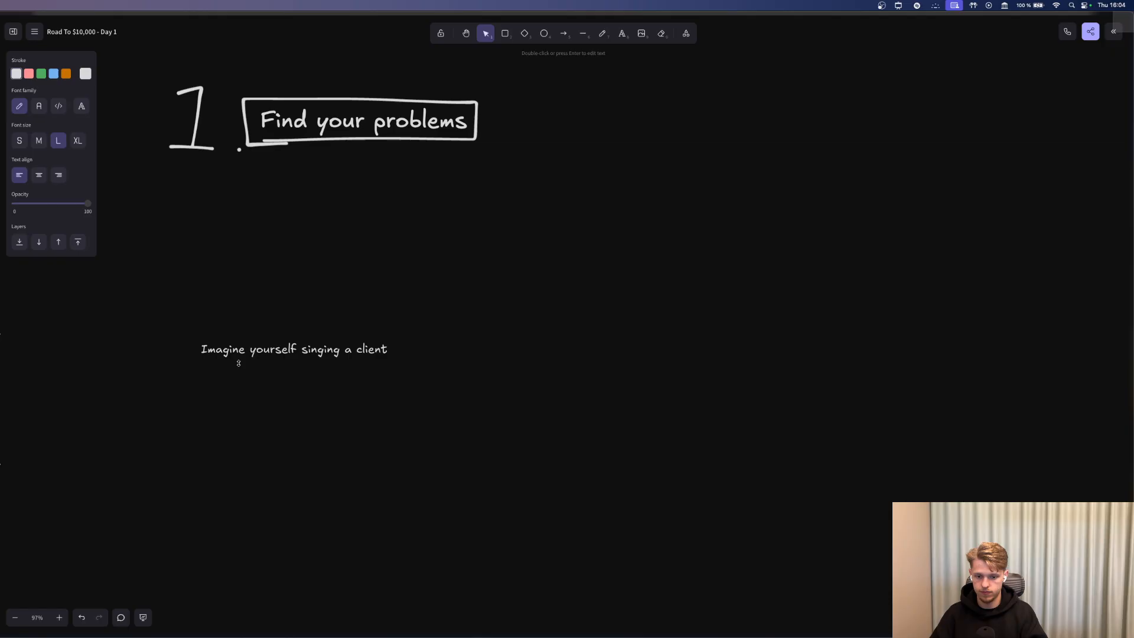
click(236, 408)
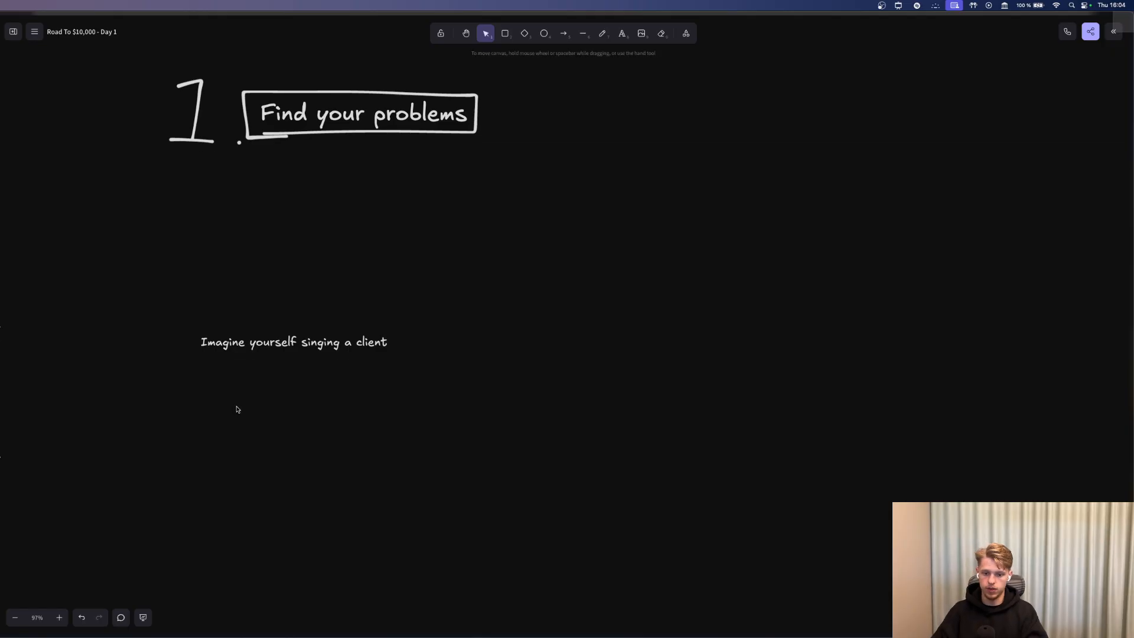
scroll(236, 397, down, 5)
scroll(230, 393, right, 2)
click(243, 173)
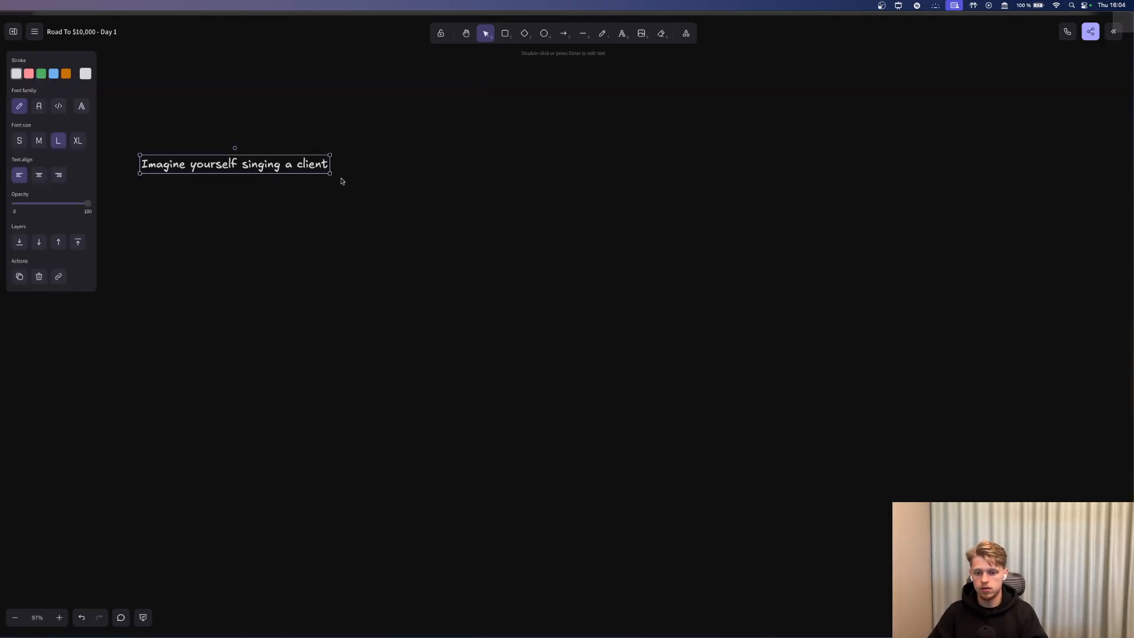
drag(329, 176, 471, 185)
With a thin pencil stroke, draw a stick figure beside the text.
click(603, 33)
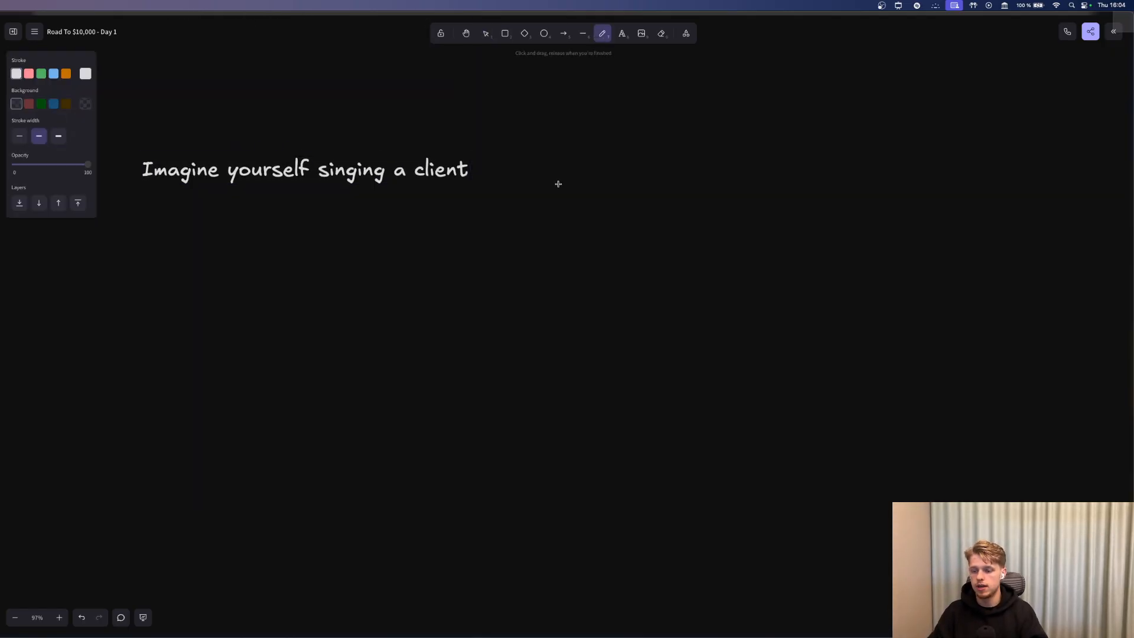
drag(547, 235, 562, 220)
key(ctrl+z)
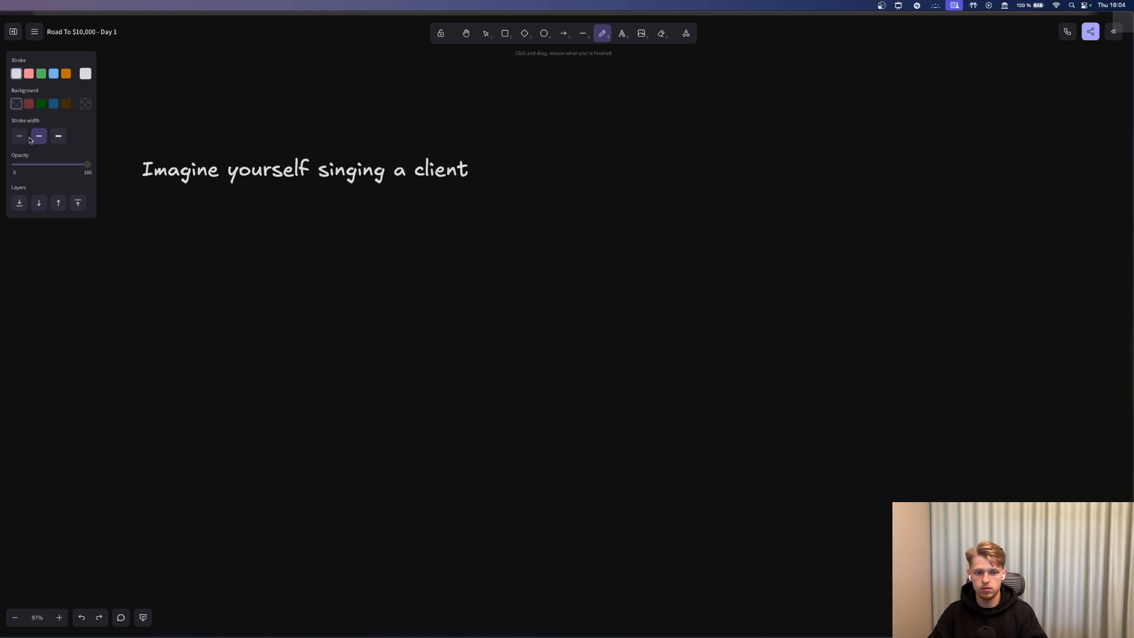
click(20, 136)
mouse_move(615, 256)
mouse_down()
mouse_move(613, 214)
mouse_move(629, 219)
mouse_move(609, 194)
mouse_move(590, 198)
mouse_move(611, 189)
mouse_move(595, 182)
mouse_move(617, 187)
mouse_up()
key(ctrl+z)
click(598, 189)
click(604, 189)
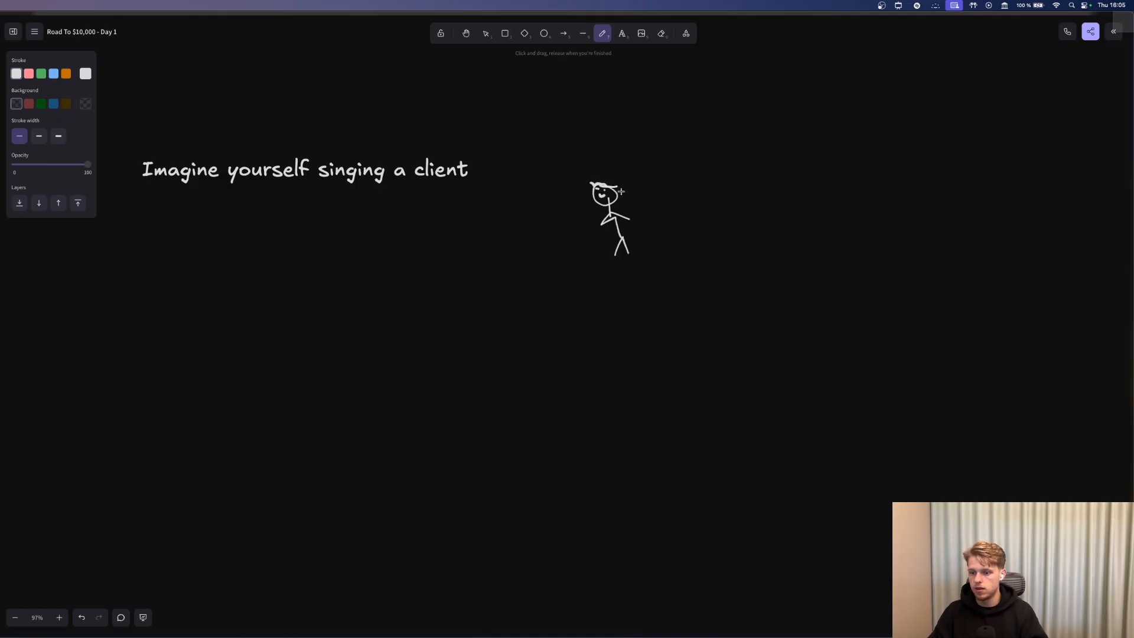
Draw short dashes down the left side and undo the word handwritten beside them.
scroll(192, 229, down, 1)
drag(139, 234, 163, 247)
mouse_move(143, 265)
mouse_down()
mouse_move(155, 264)
mouse_move(163, 285)
mouse_move(153, 295)
mouse_up()
scroll(151, 281, up, 1)
mouse_move(171, 227)
mouse_down()
mouse_move(196, 237)
mouse_move(180, 255)
mouse_move(197, 252)
mouse_move(168, 276)
mouse_up()
scroll(192, 253, up, 3)
scroll(189, 266, up, 1)
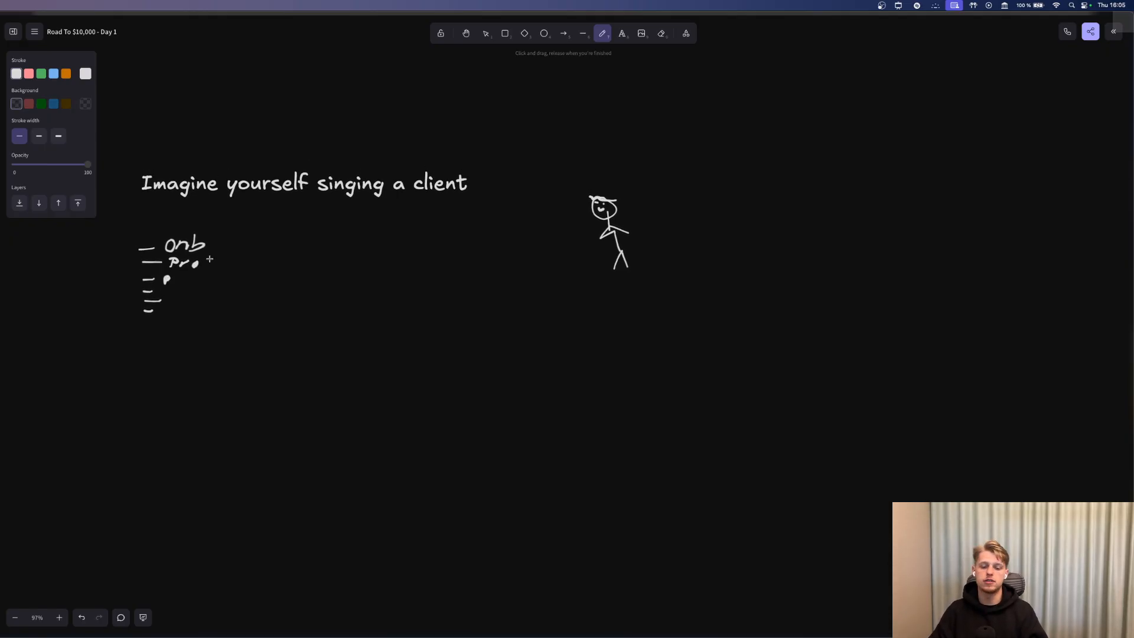
key(super+z)
key(super+z)
key(super+z)
key(super+z)
key(super+z)
key(super+z)
key(super+z)
key(super+z)
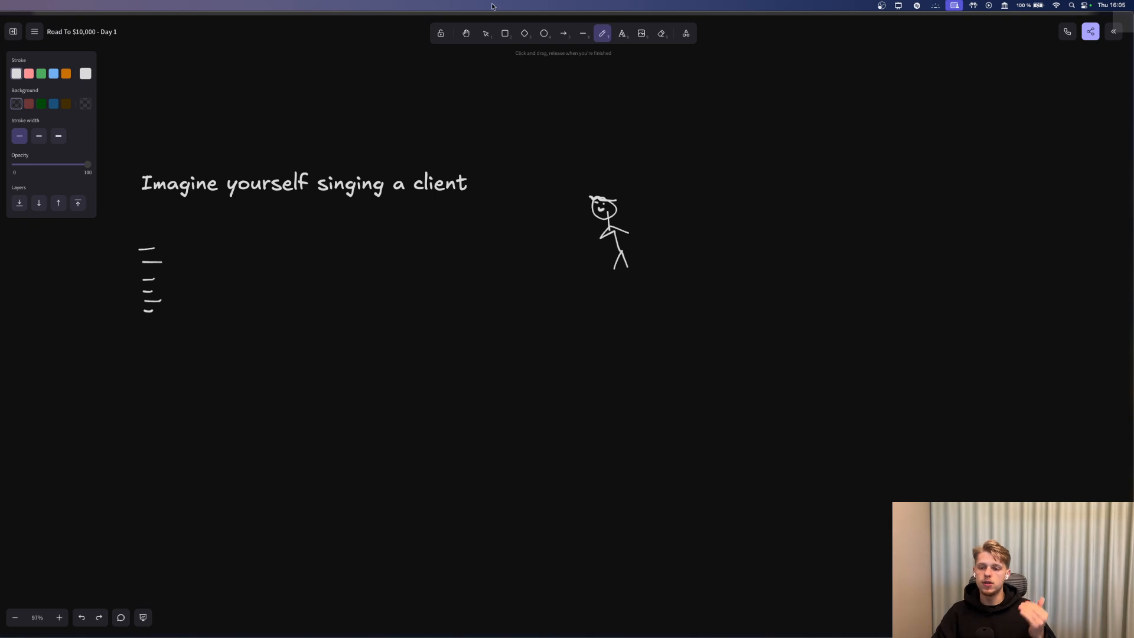
Handwrite 'Deli' beside the top dash after undoing a stray letter.
mouse_move(172, 234)
mouse_down()
mouse_move(172, 247)
mouse_move(187, 241)
mouse_up()
key(super+z)
key(super+z)
key(super+z)
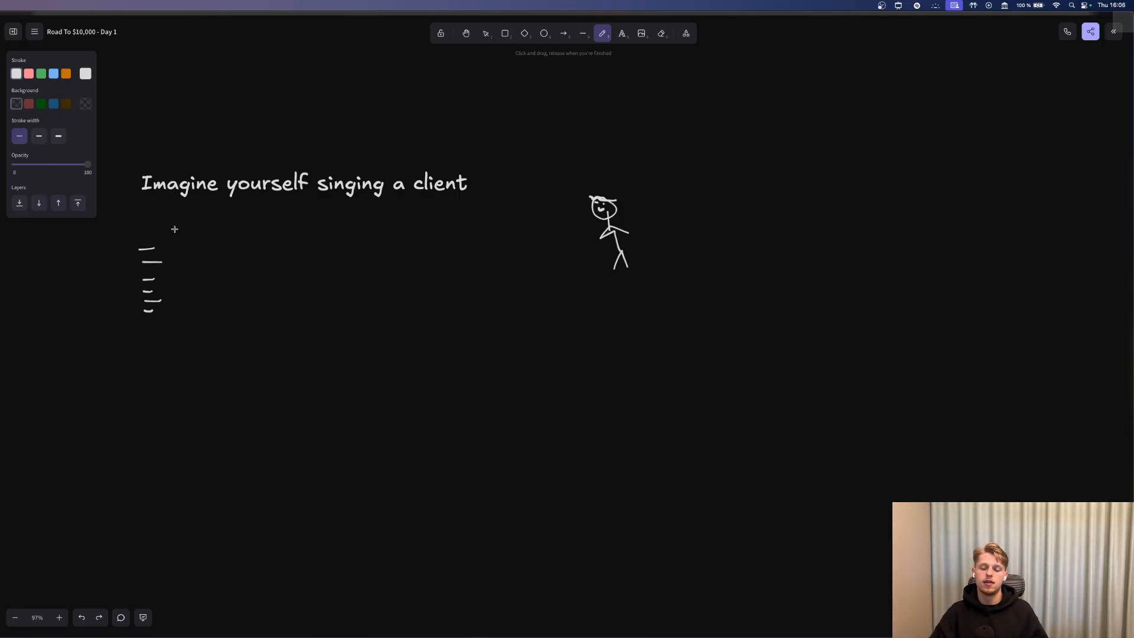
mouse_move(173, 228)
mouse_down()
mouse_move(168, 247)
mouse_move(229, 232)
mouse_move(254, 243)
mouse_up()
click(208, 231)
Finish handwriting 'Delivery' and start a typed list with 'SEO audit' and 'Meta ads Audit'.
drag(263, 233, 239, 262)
click(622, 34)
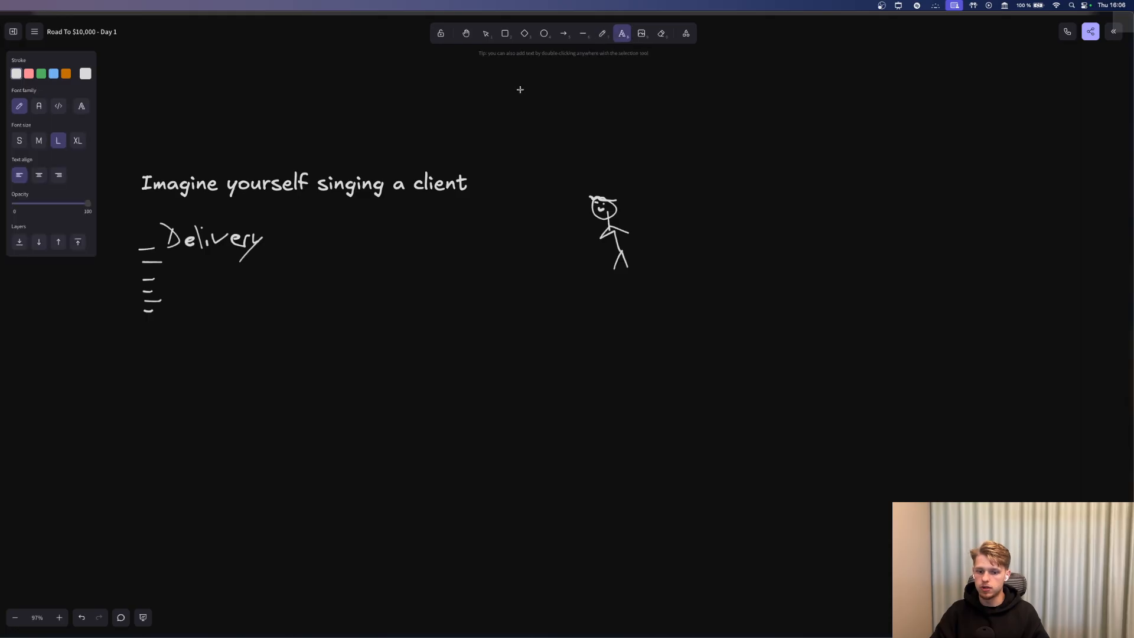
click(165, 276)
text(SEO audit)
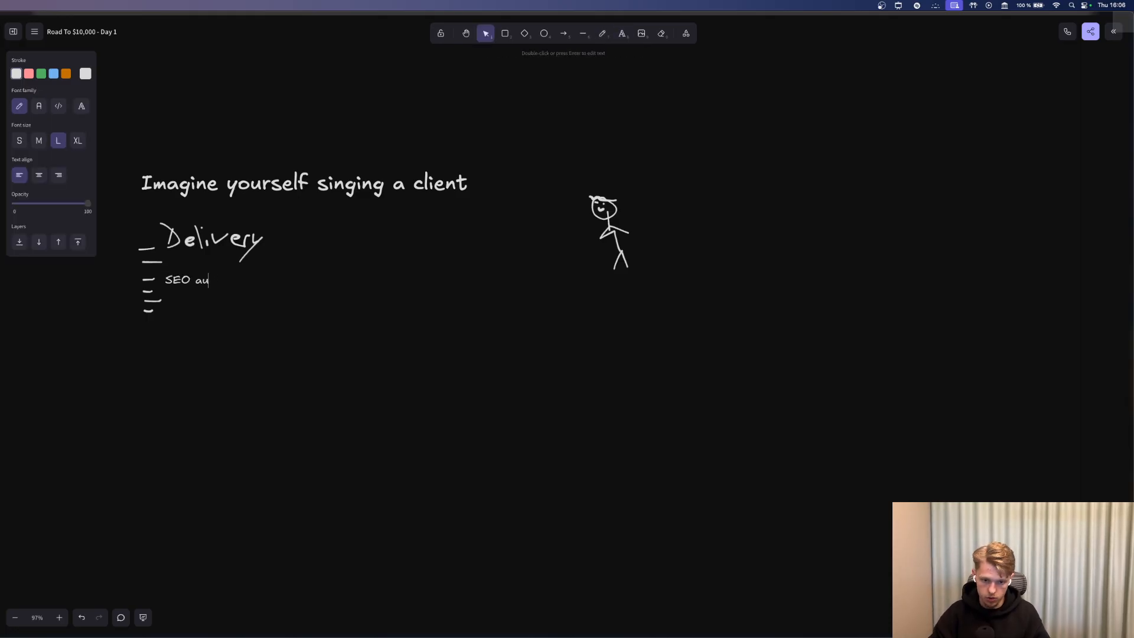
key(Return)
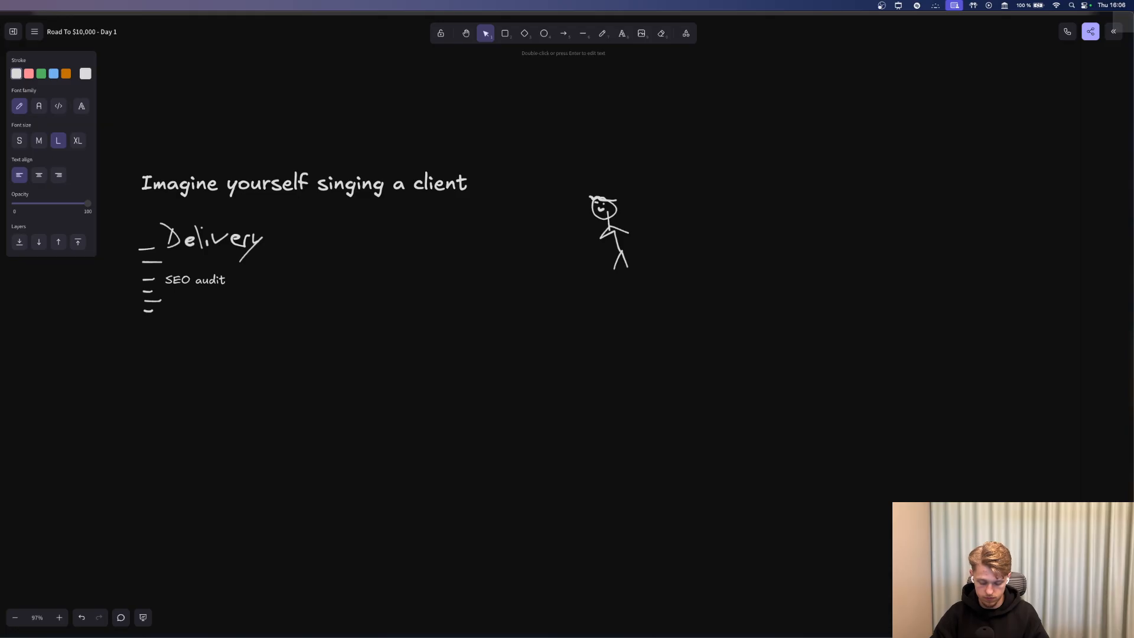
text(Meta ads Audi)
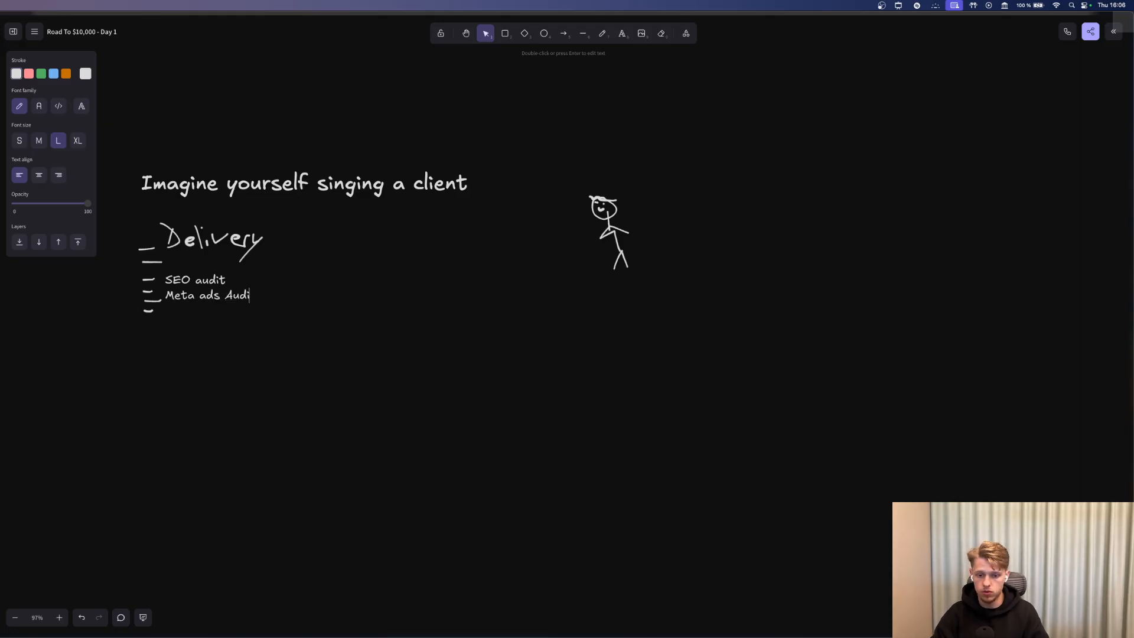
text(t)
key(Return)
Add 'Google business audit', 'Welcome email' and 'Proposals', then move the list beside the dashes.
text(Google busine)
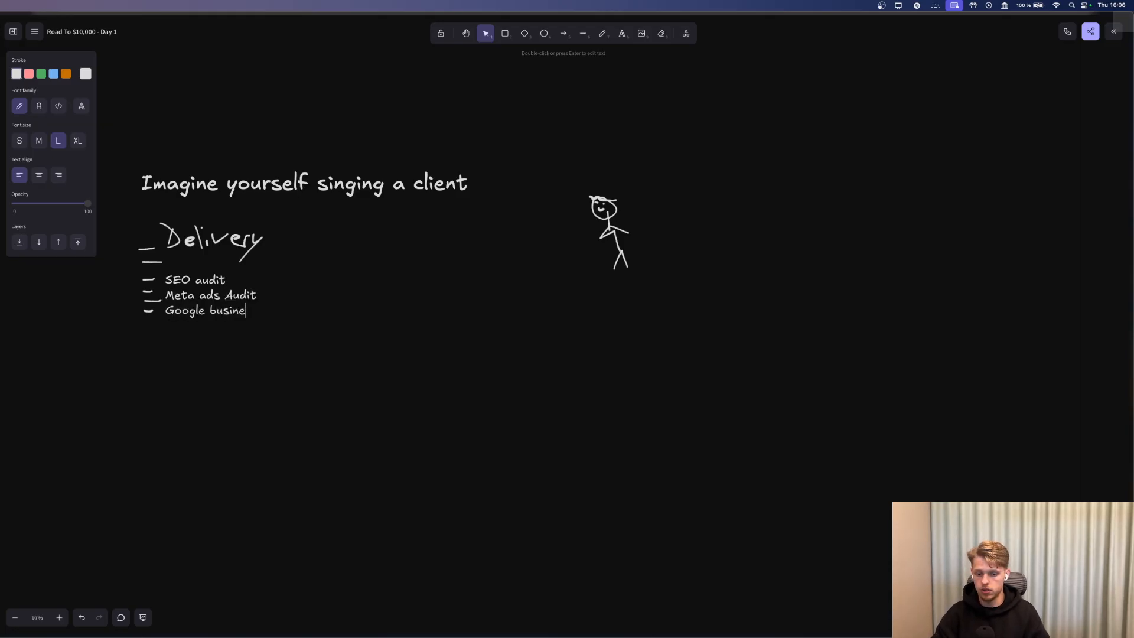
text(ss audit)
key(BackSpace)
key(BackSpace)
key(BackSpace)
key(BackSpace)
text(udit)
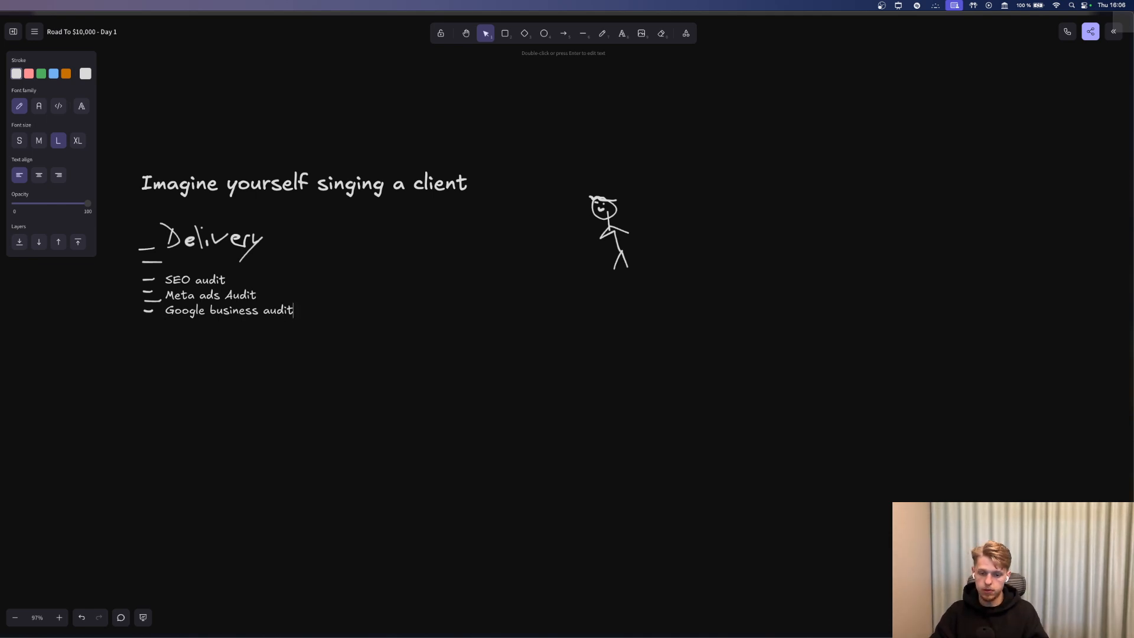
text(Welcome email)
key(Return)
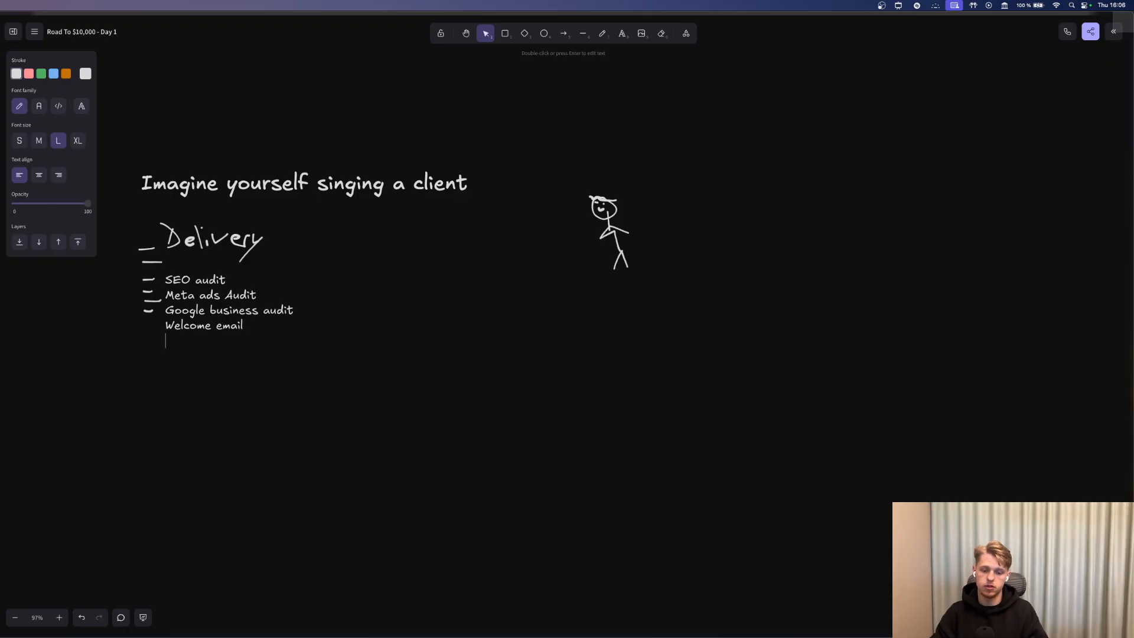
text(Proposals)
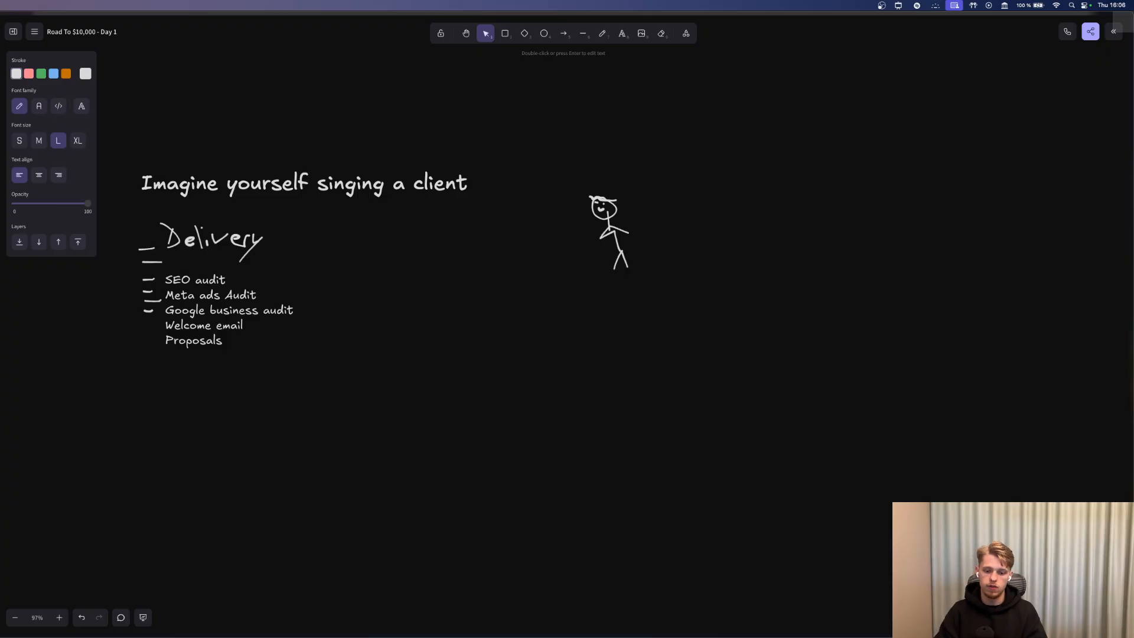
click(355, 313)
drag(219, 323, 225, 299)
click(320, 309)
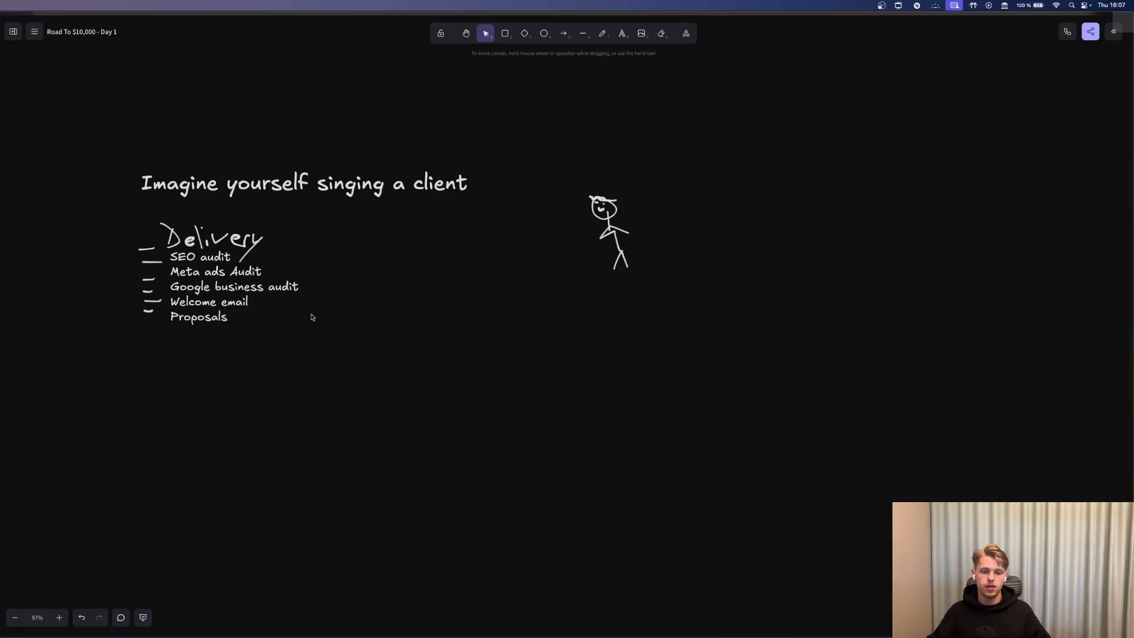
Switch from the Excalidraw whiteboard to the ClickUp Client Onboarding board.
key(super+Tab)
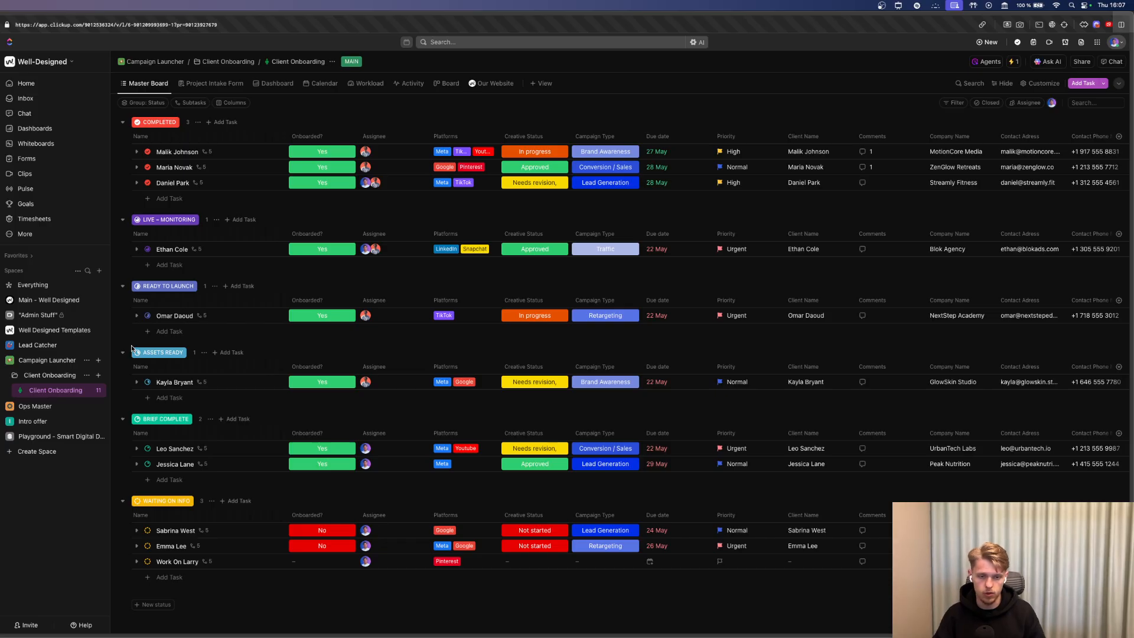
Navigate the sidebar through Well Designed Templates and the CRM folder to the Clients list.
click(55, 334)
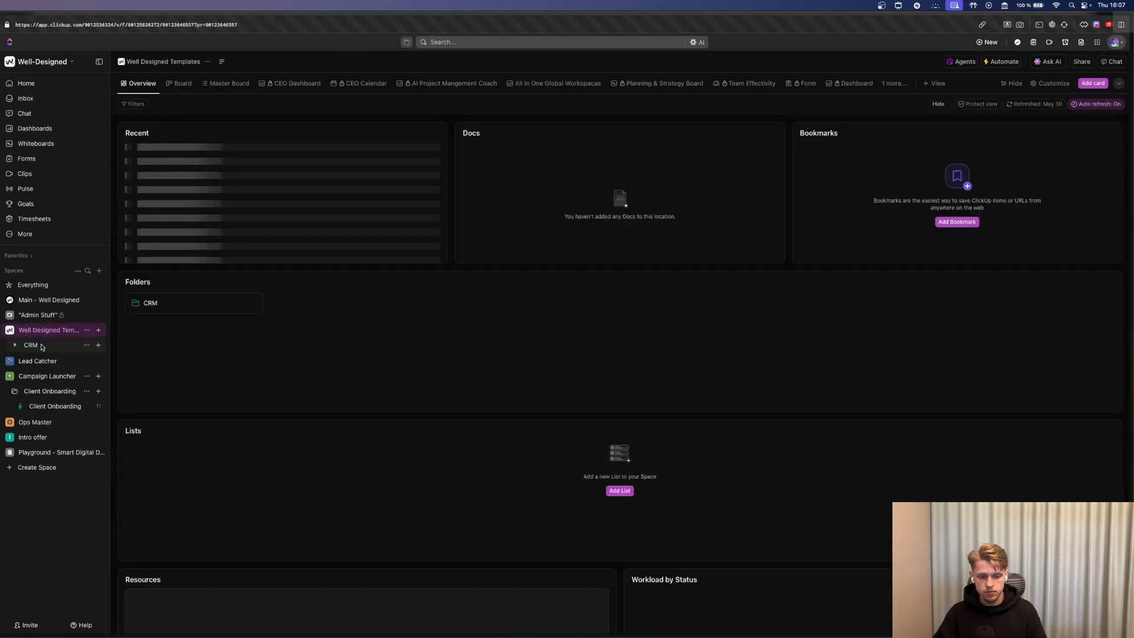
click(41, 347)
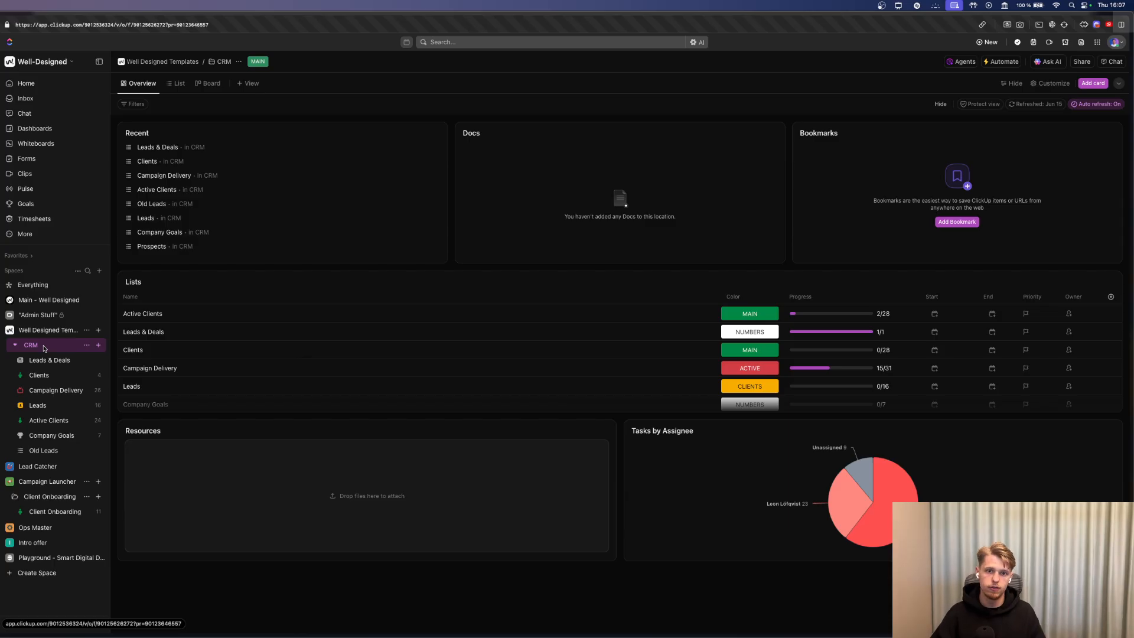
click(52, 361)
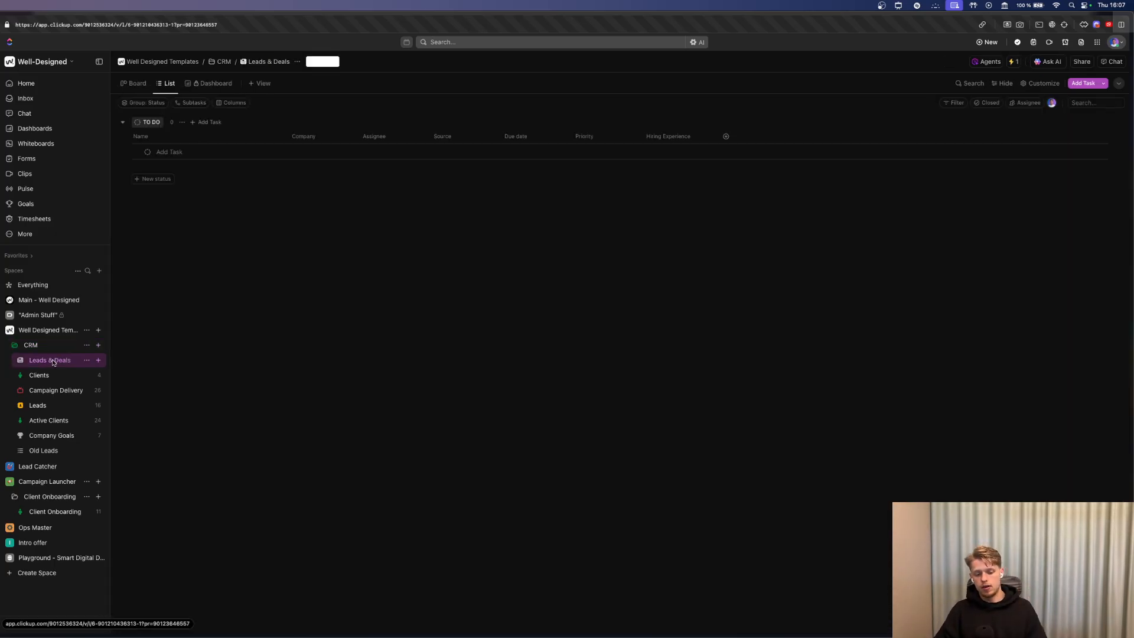
click(53, 372)
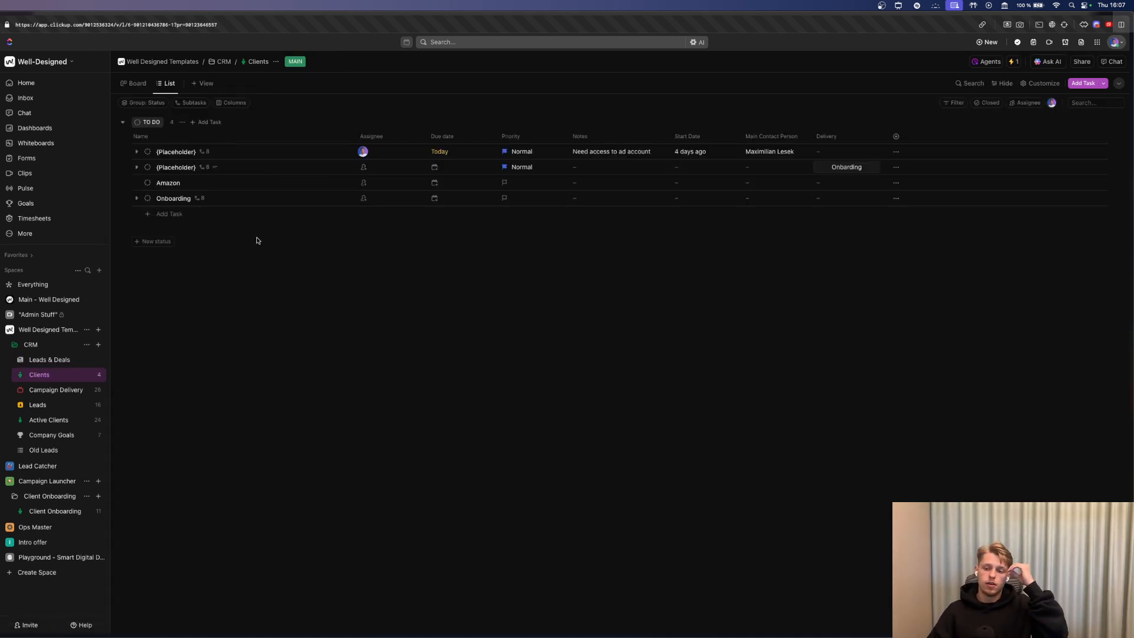
Add a task named 'Client' and expand the first {Placeholder} task's subtasks.
click(170, 215)
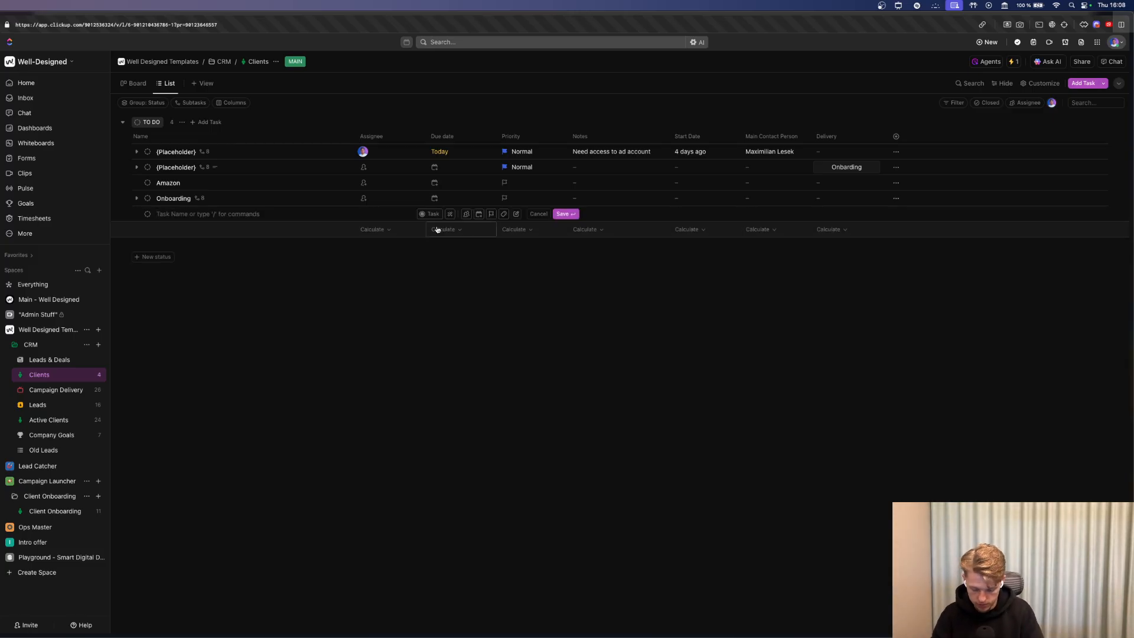
text(d)
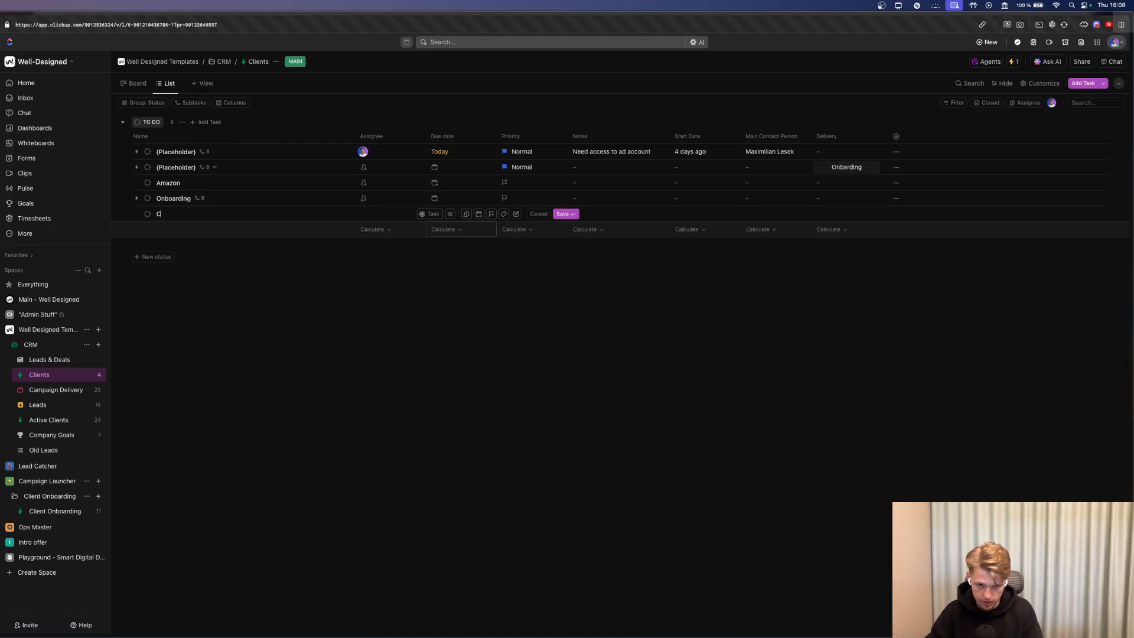
text(lient)
key(Return)
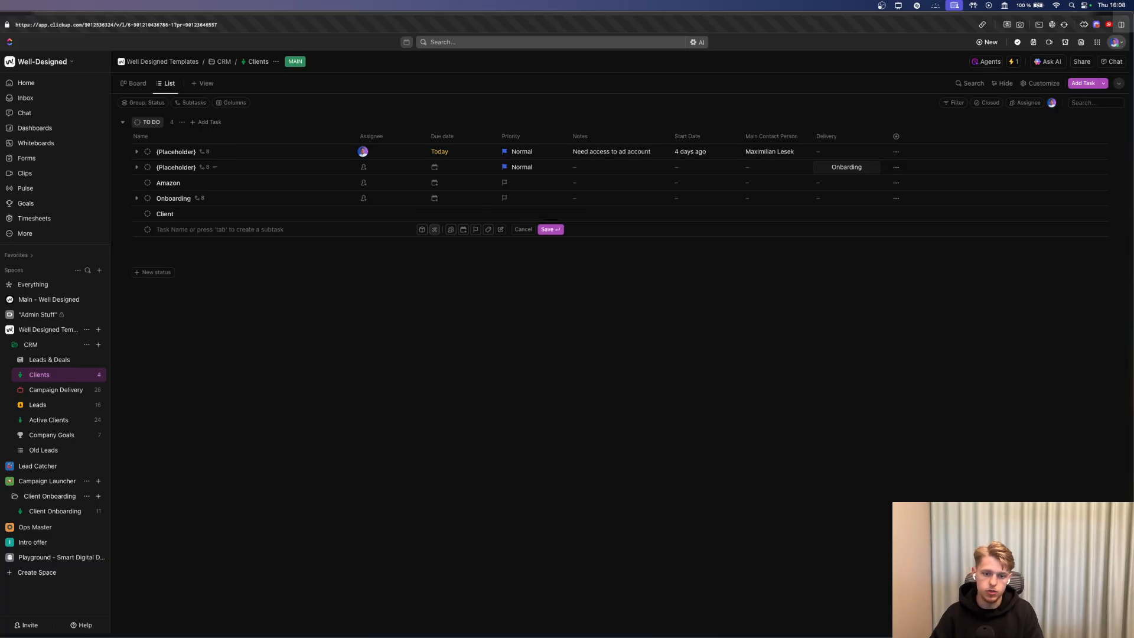
click(136, 152)
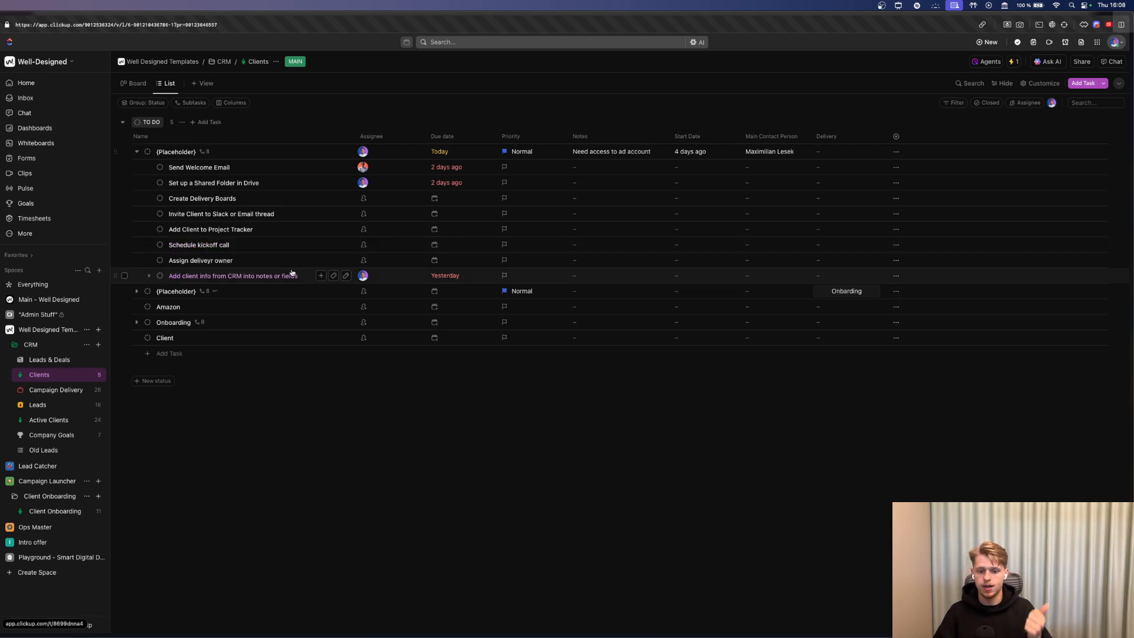
Correct the misspelled subtask name to 'Assign delivery'.
click(345, 260)
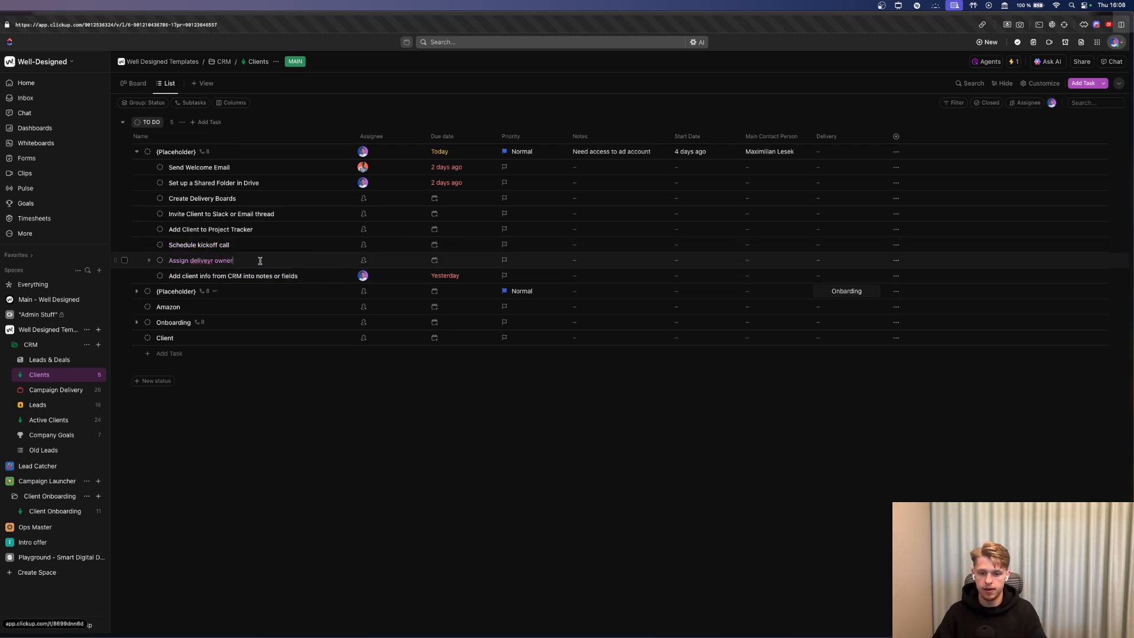
key(shift+Left)
key(shift+Left)
key(shift+Left)
key(shift+Left)
key(shift+Left)
key(shift+Left)
key(shift+Left)
key(shift+Left)
key(shift+Left)
text(er)
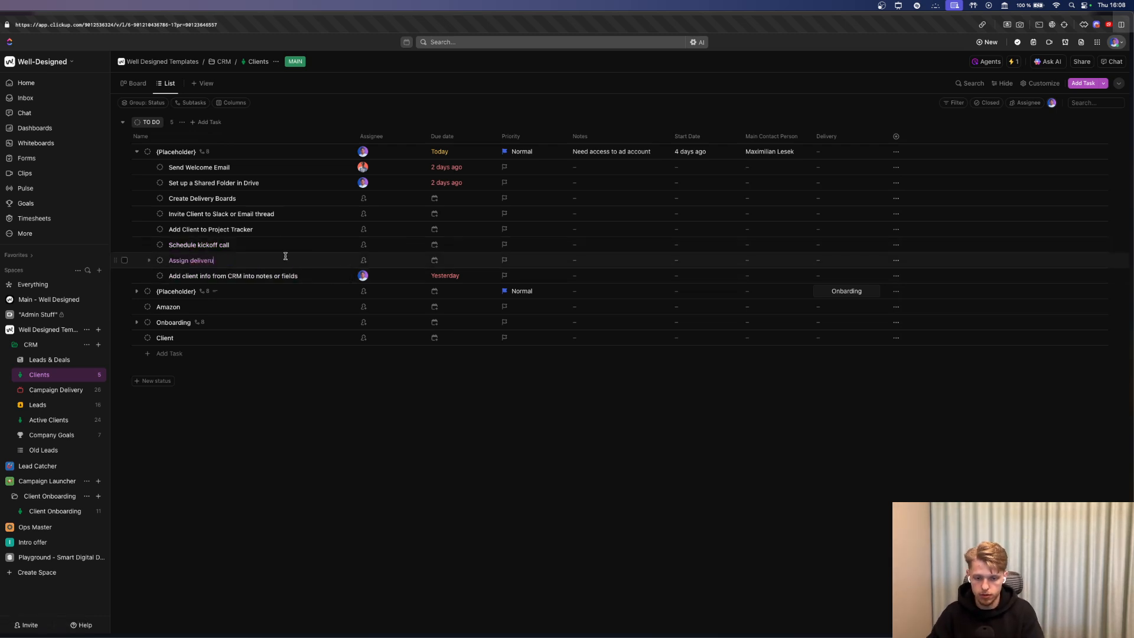
text(u)
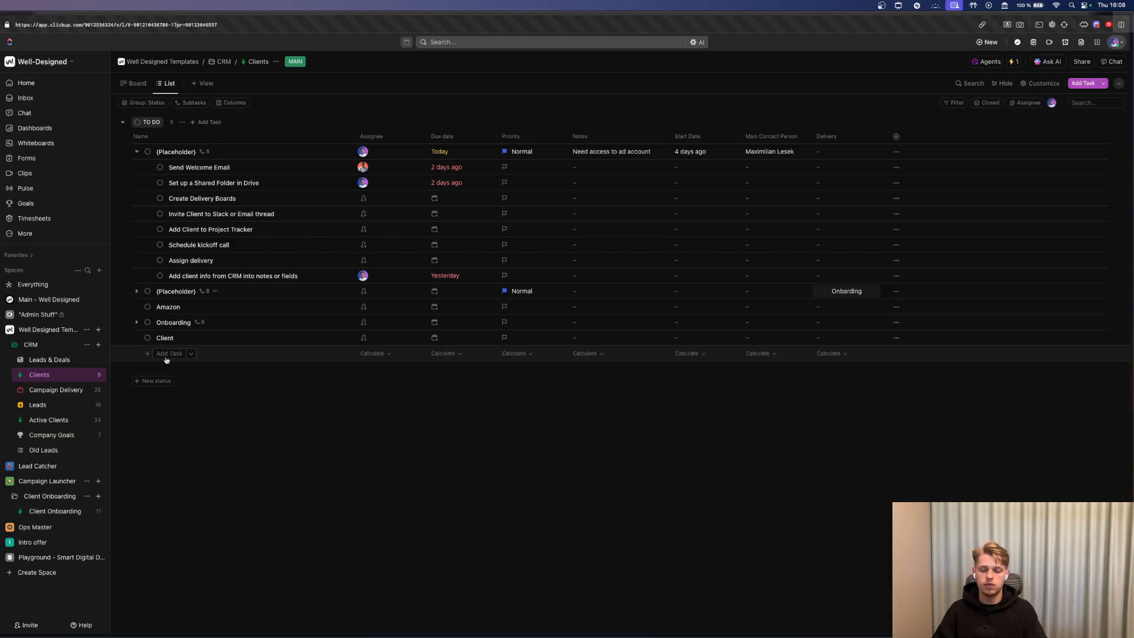
Add a new task named '{placeholder}' to the Clients list.
click(168, 355)
text({placehoder} -)
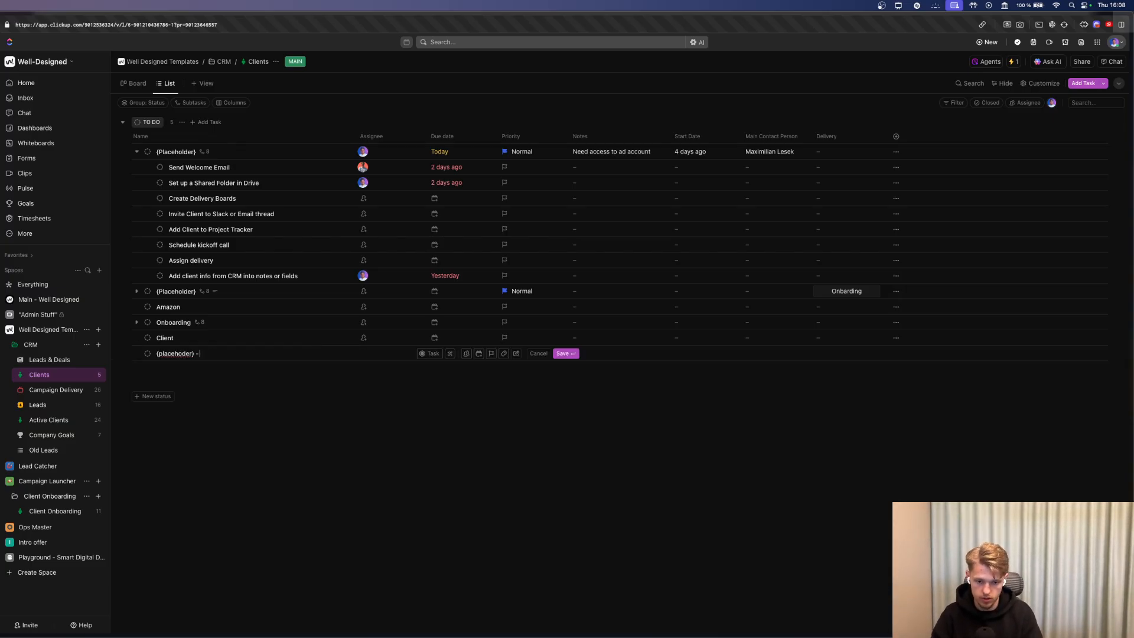
key(BackSpace)
key(BackSpace)
key(BackSpace)
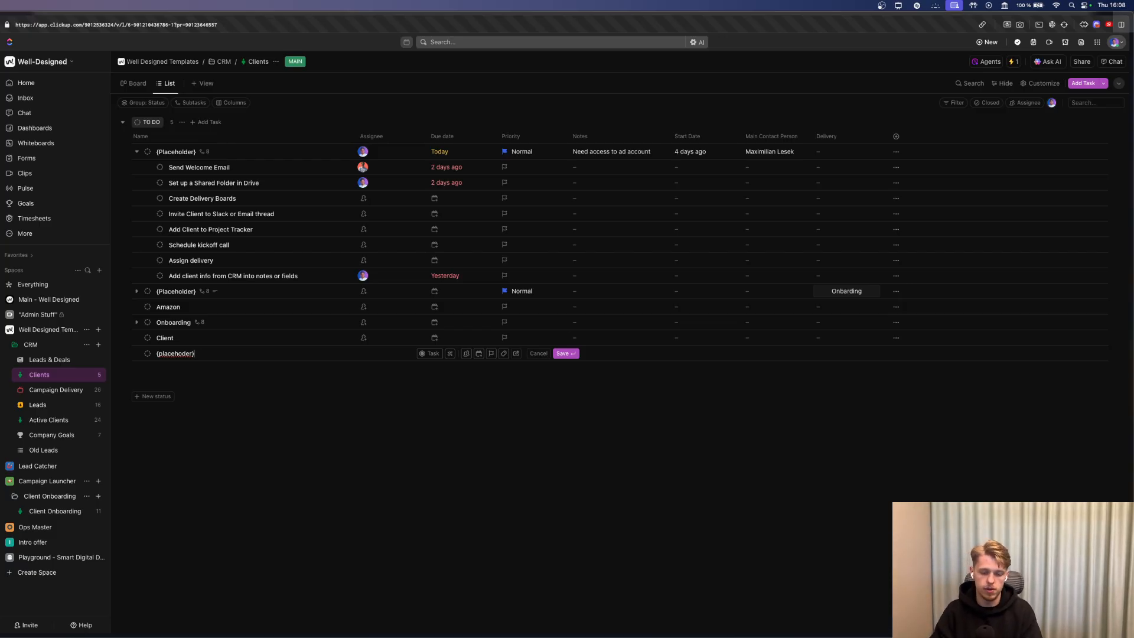
key(Return)
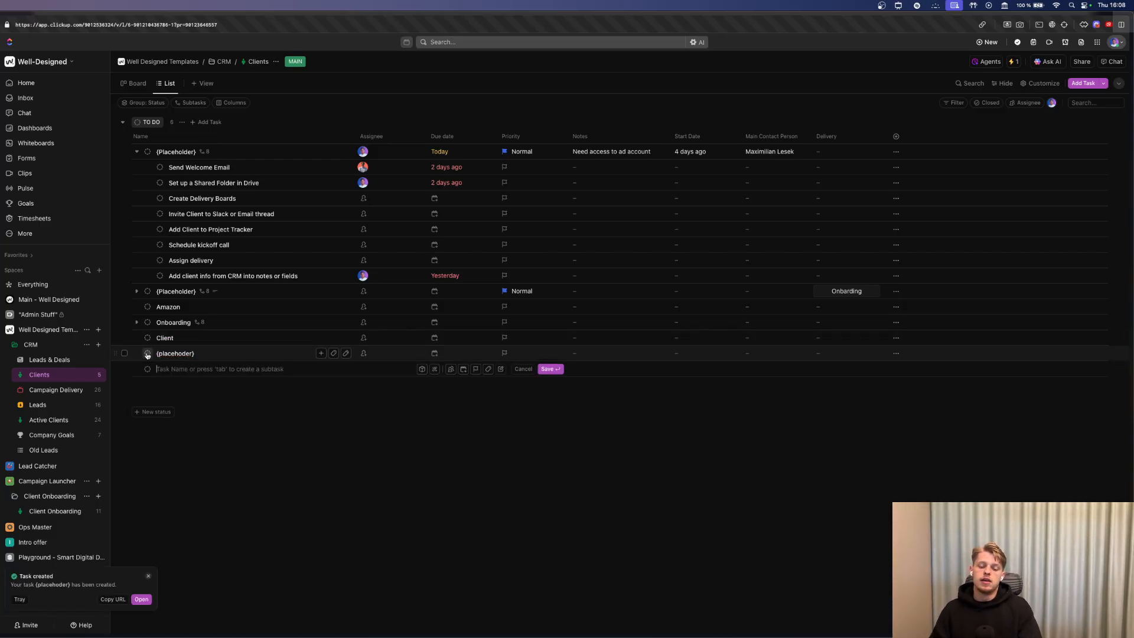
Add subtasks 'SEO Audit' and 'Welcome email' under the placeholder task, then return to the whiteboard.
click(322, 355)
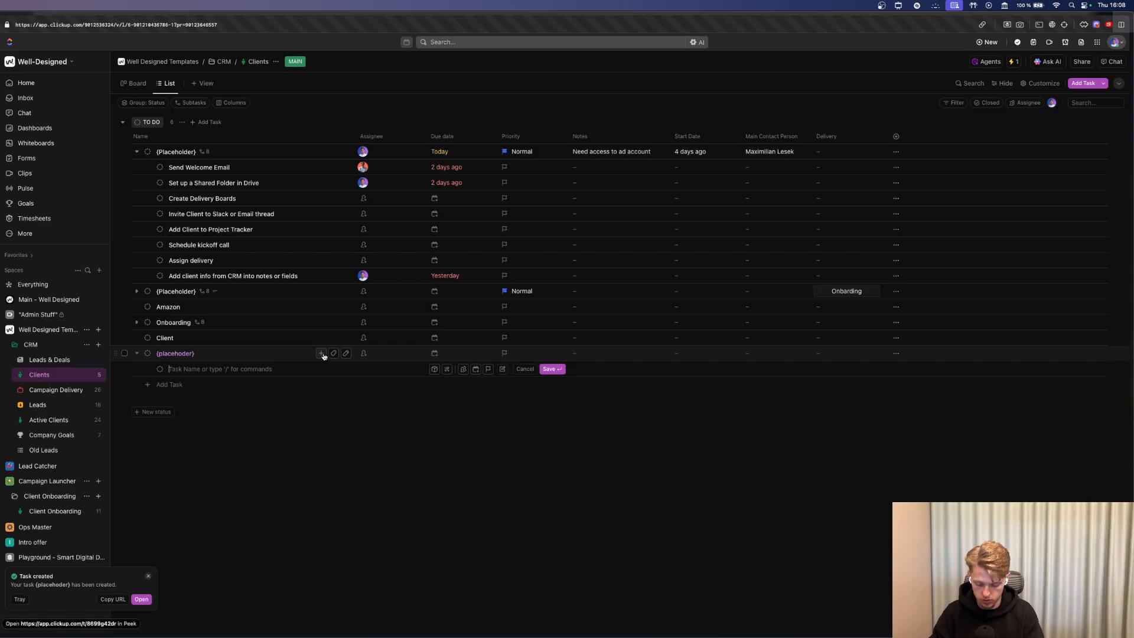
text(SEO Audit)
key(Return)
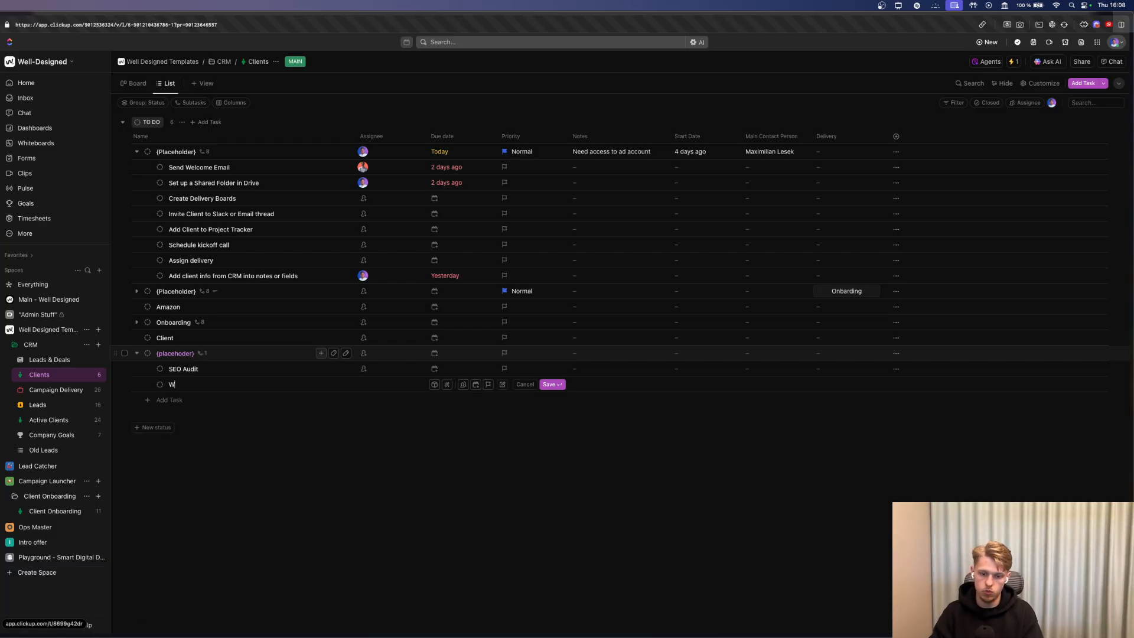
text(Welcome email)
key(Return)
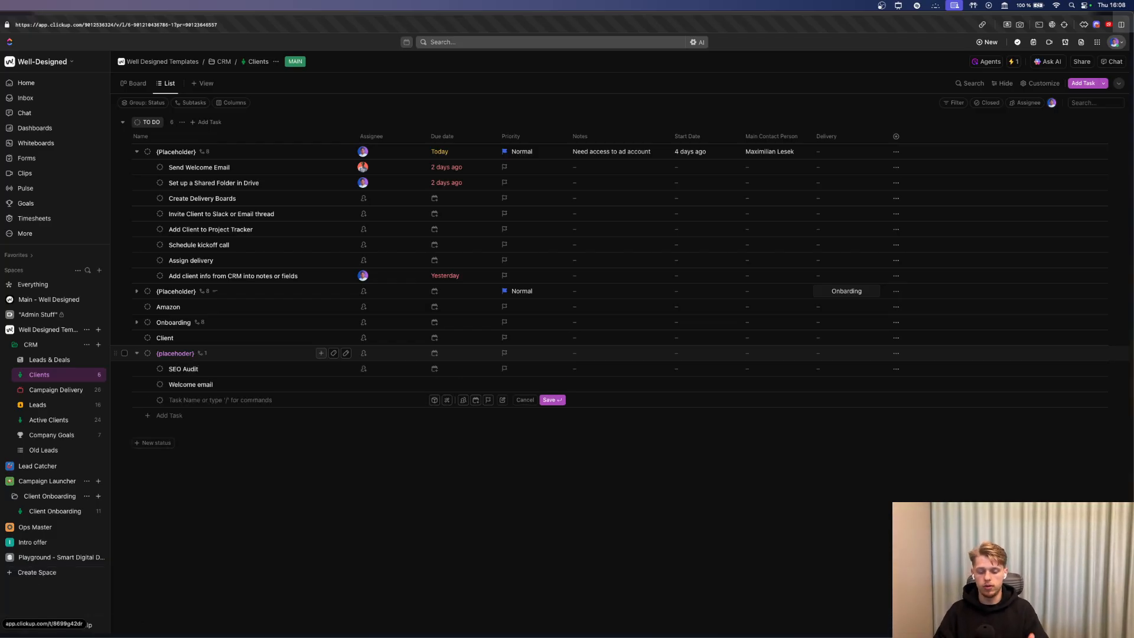
key(Escape)
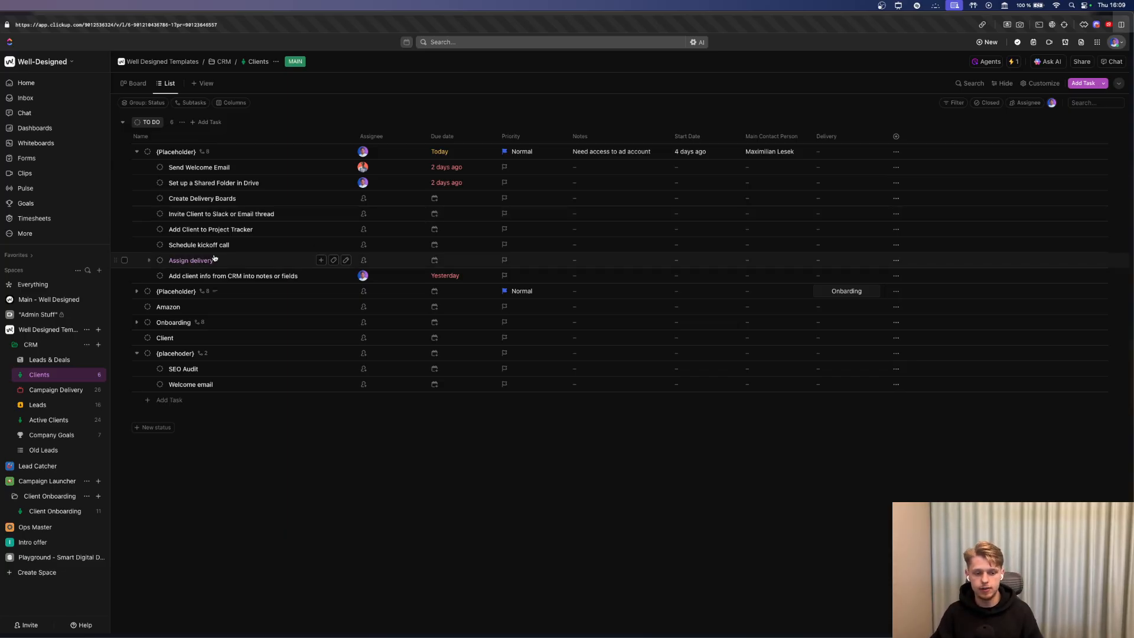
key(super+Tab)
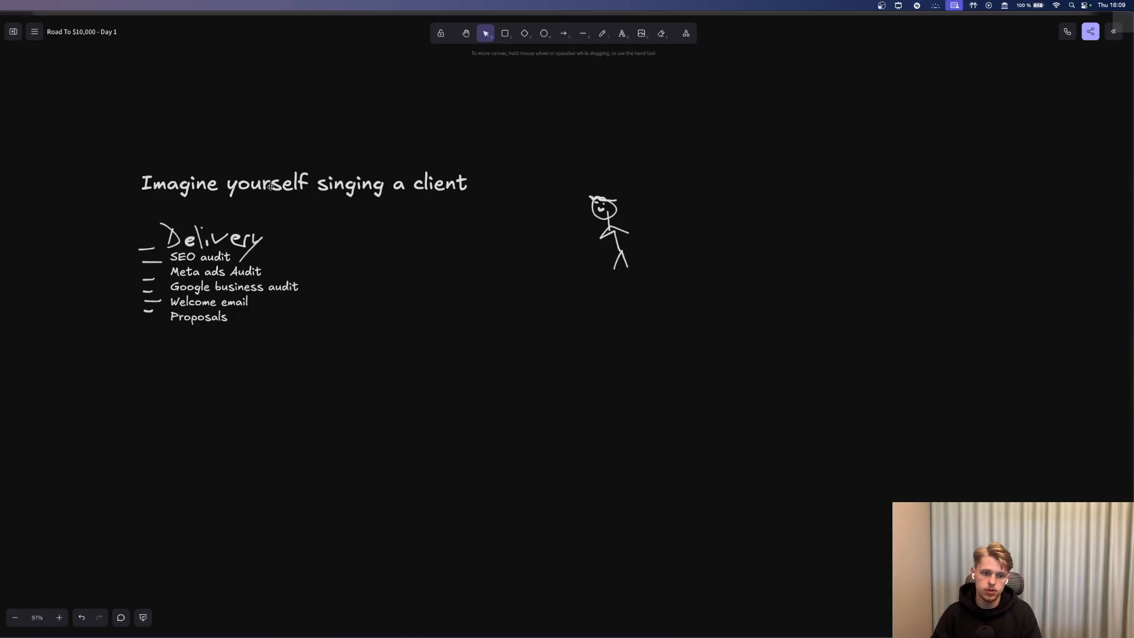
Switch from the Delivery whiteboard back to the ClickUp Clients list.
key(super+Tab)
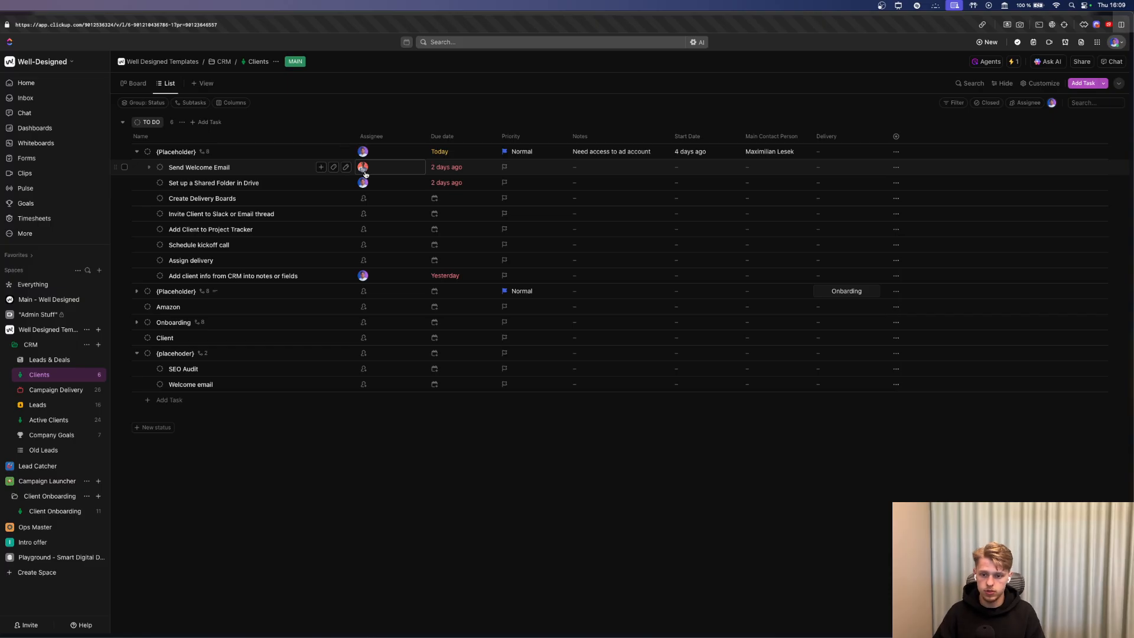
Assign yourself to Create Delivery Boards and a teammate to the Slack invite subtask.
click(364, 198)
click(398, 243)
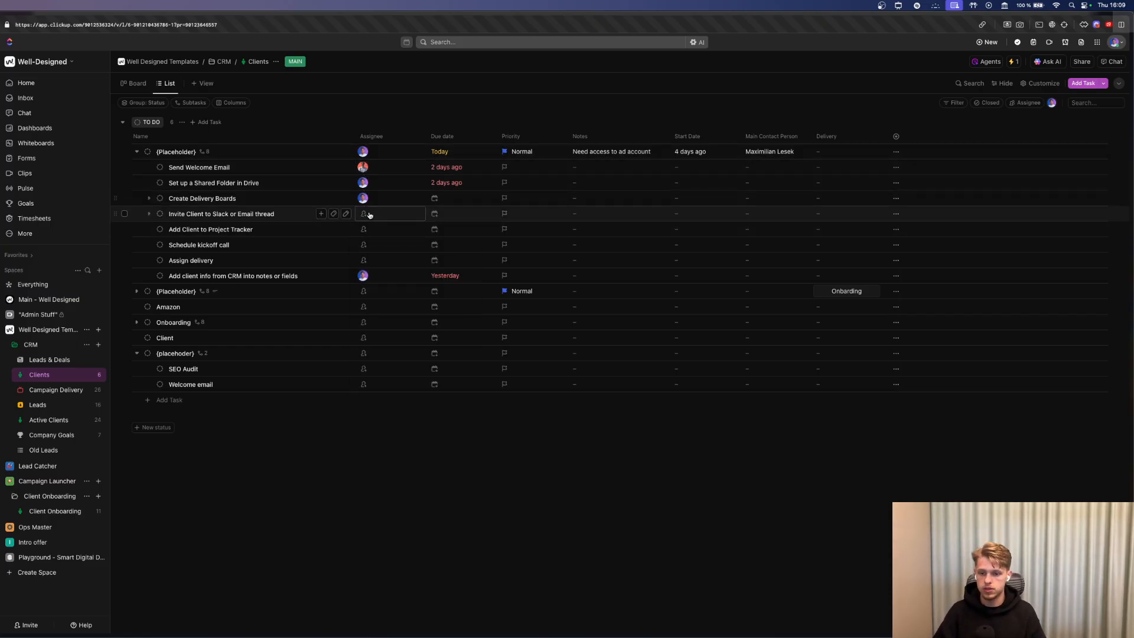
click(365, 214)
click(396, 272)
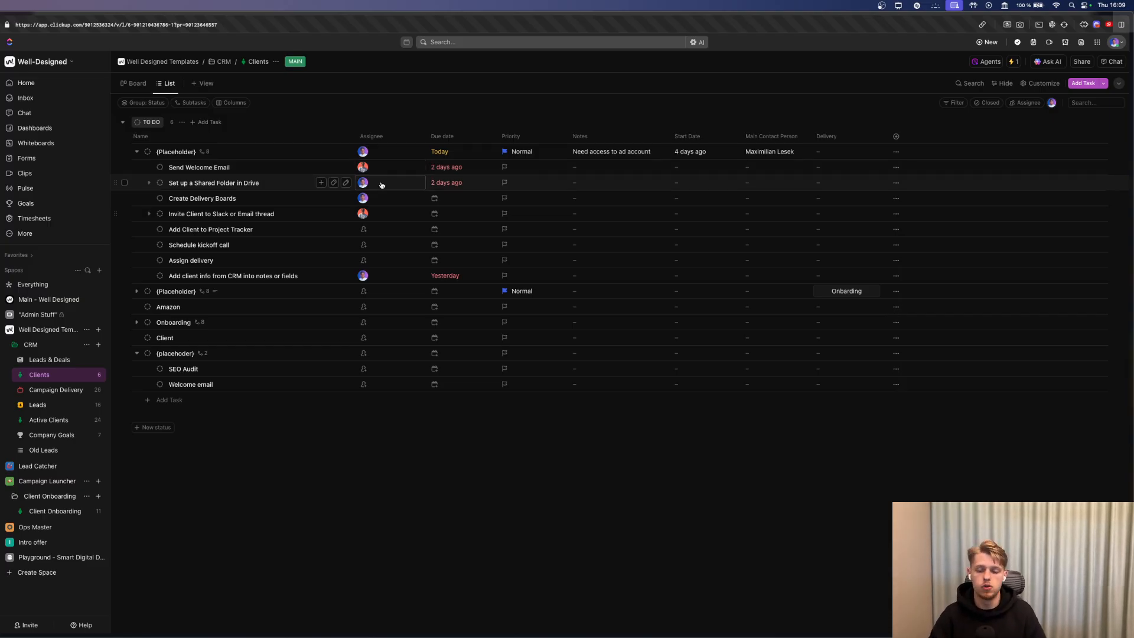
Make Send Welcome Email due Today, clear the parent task's due date, and go to Leads.
click(447, 167)
click(569, 267)
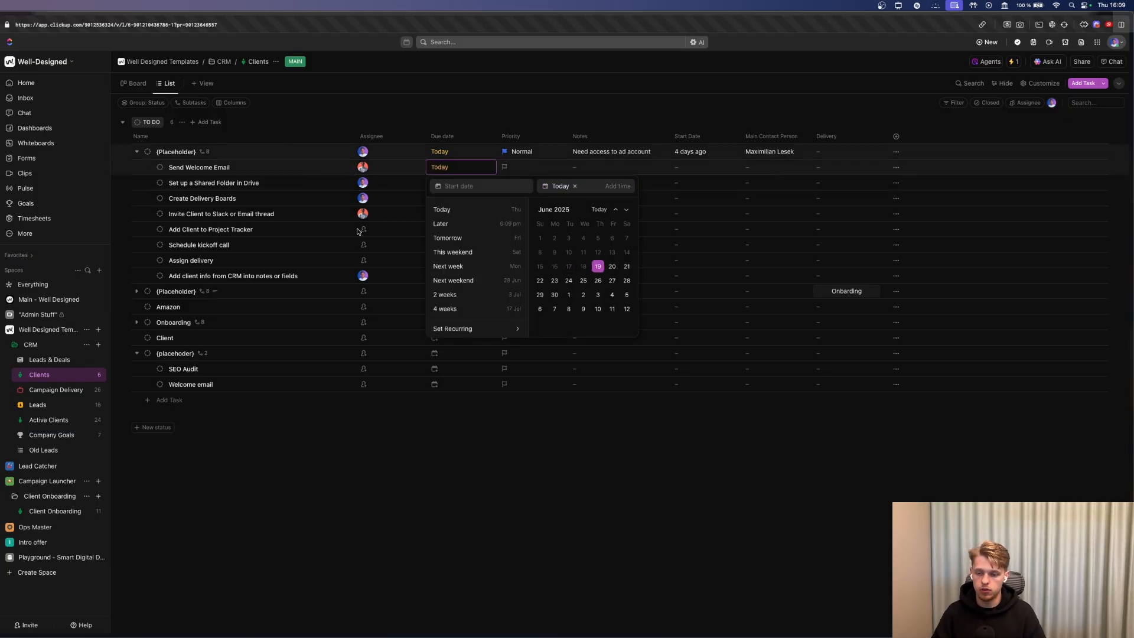
click(455, 155)
click(493, 154)
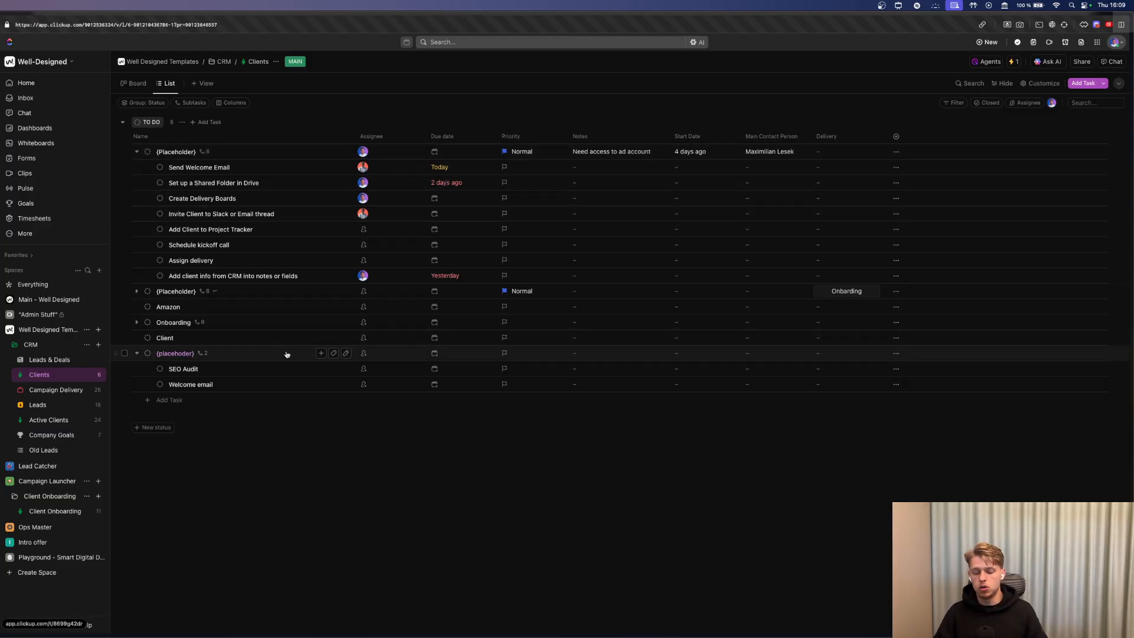
click(43, 404)
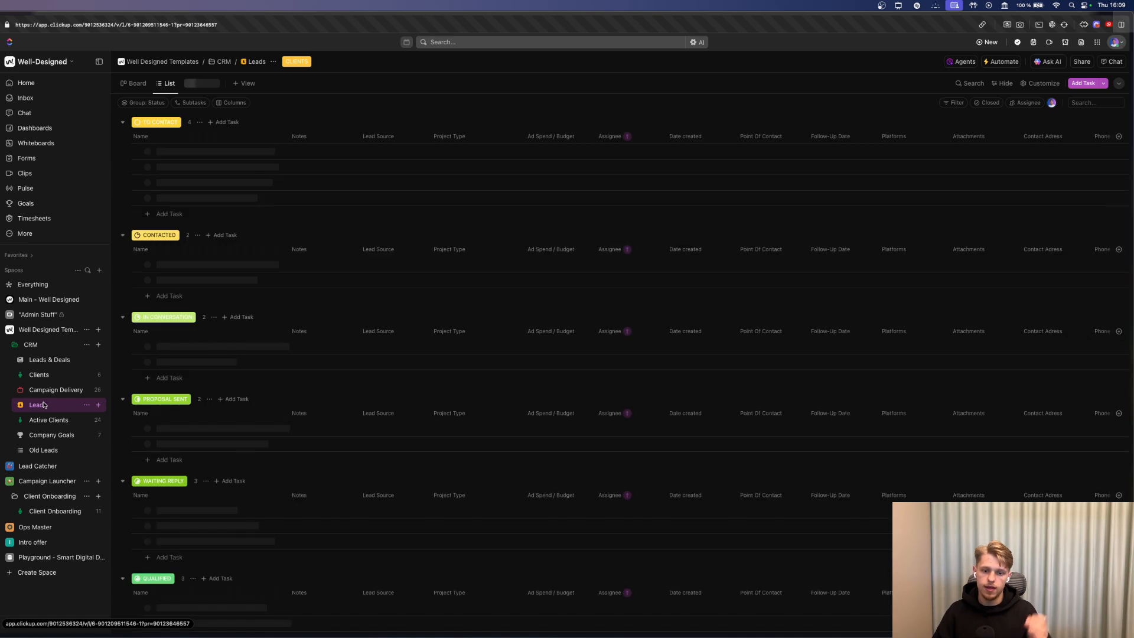
Return to Clients and expand the placeholder task to show its SEO Audit and Welcome email subtasks.
scroll(157, 394, down, 3)
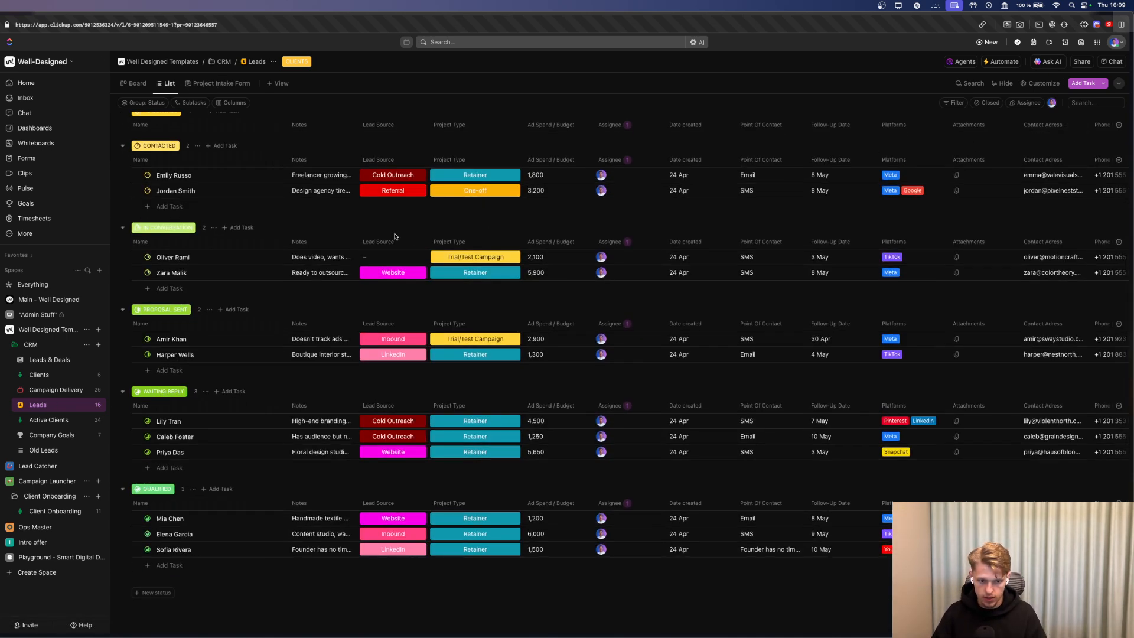
click(65, 376)
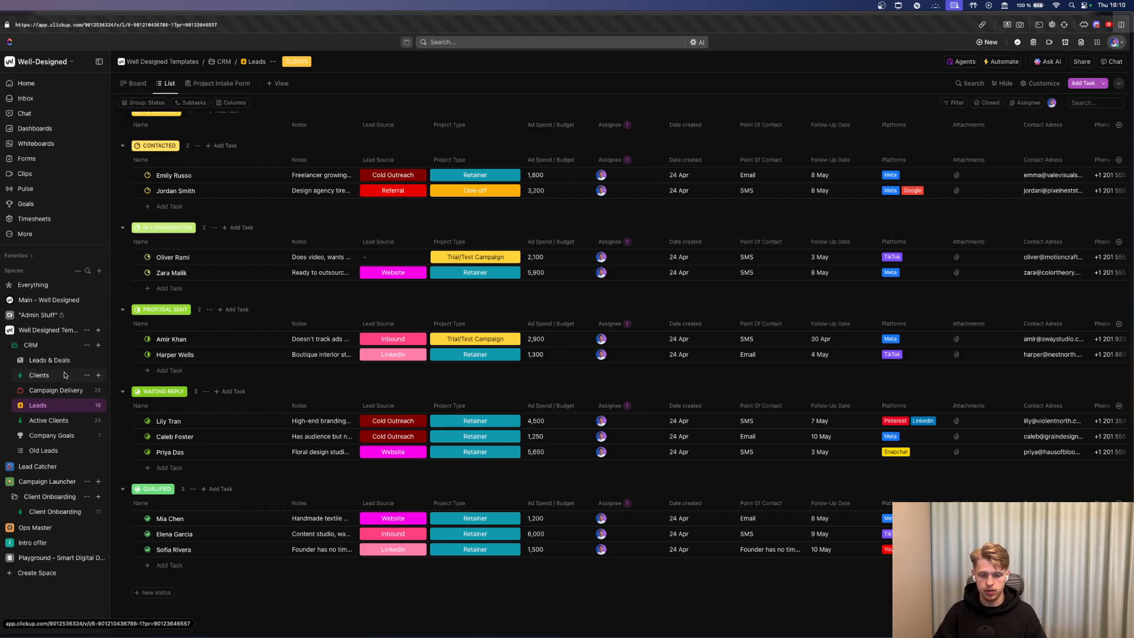
click(136, 230)
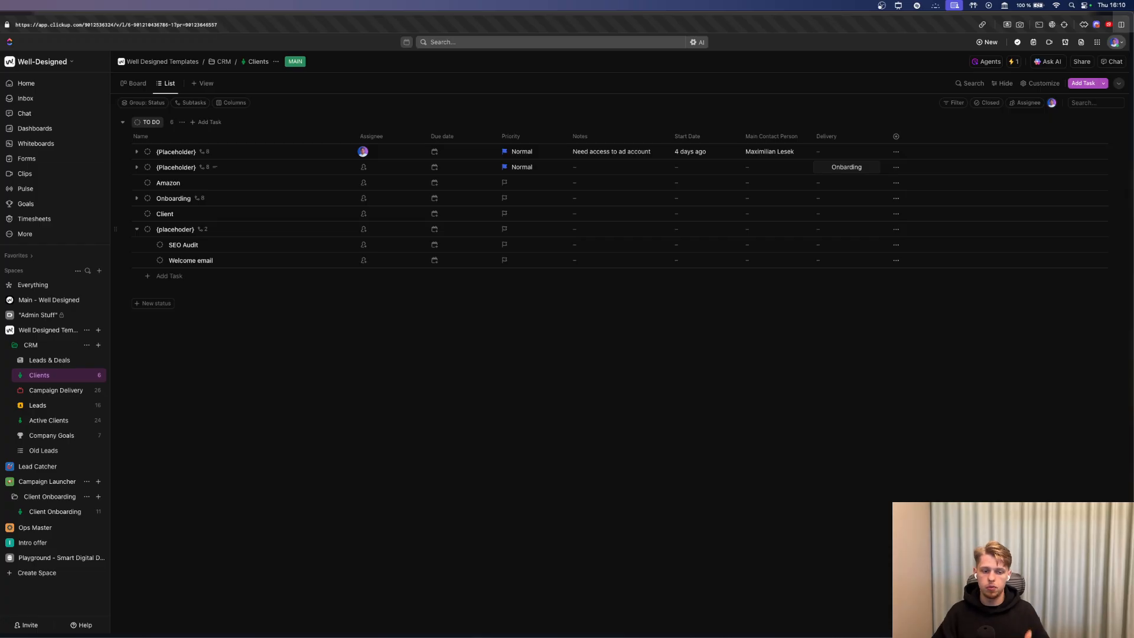
Assign a teammate to Add Client to Project Tracker and yourself to Schedule kickoff call and Assign delivery.
key(super+Tab)
key(super+Tab)
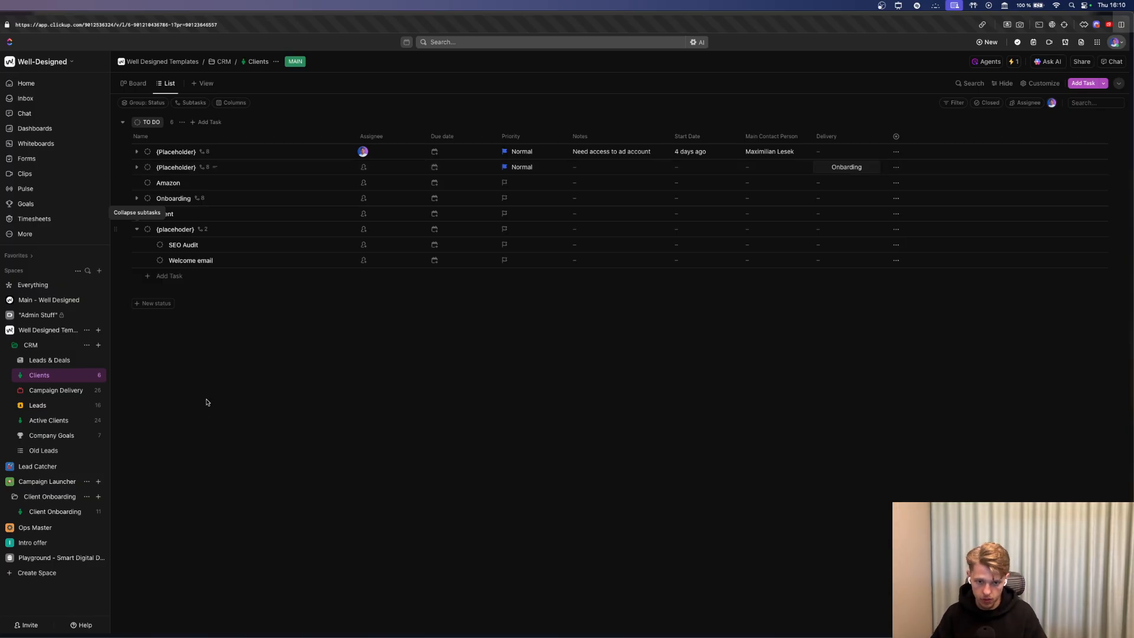
click(137, 152)
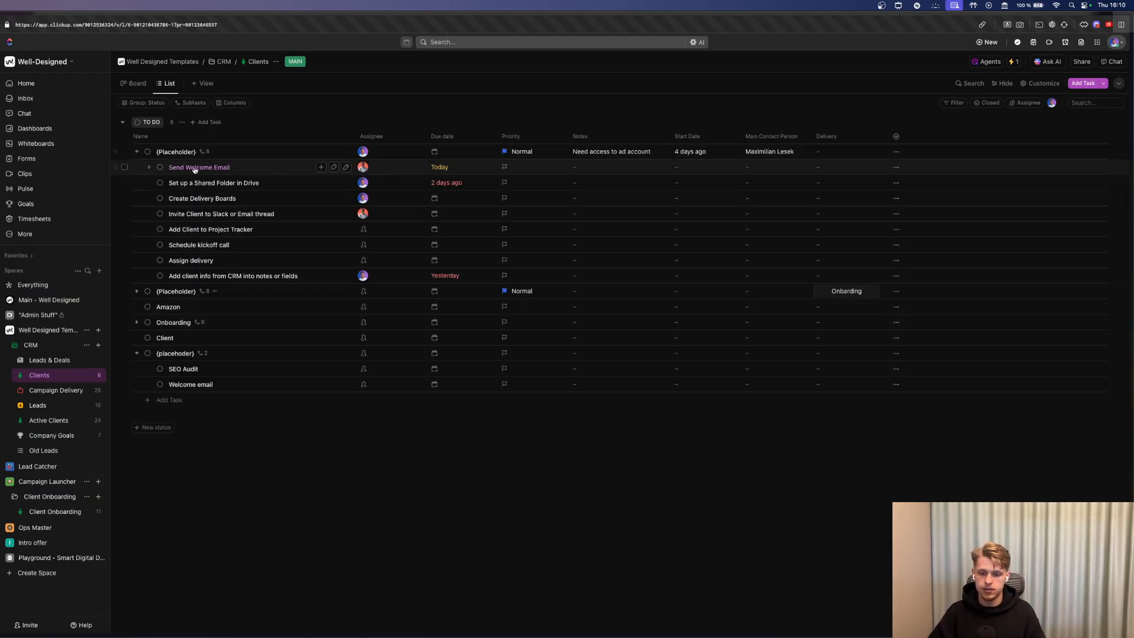
click(363, 229)
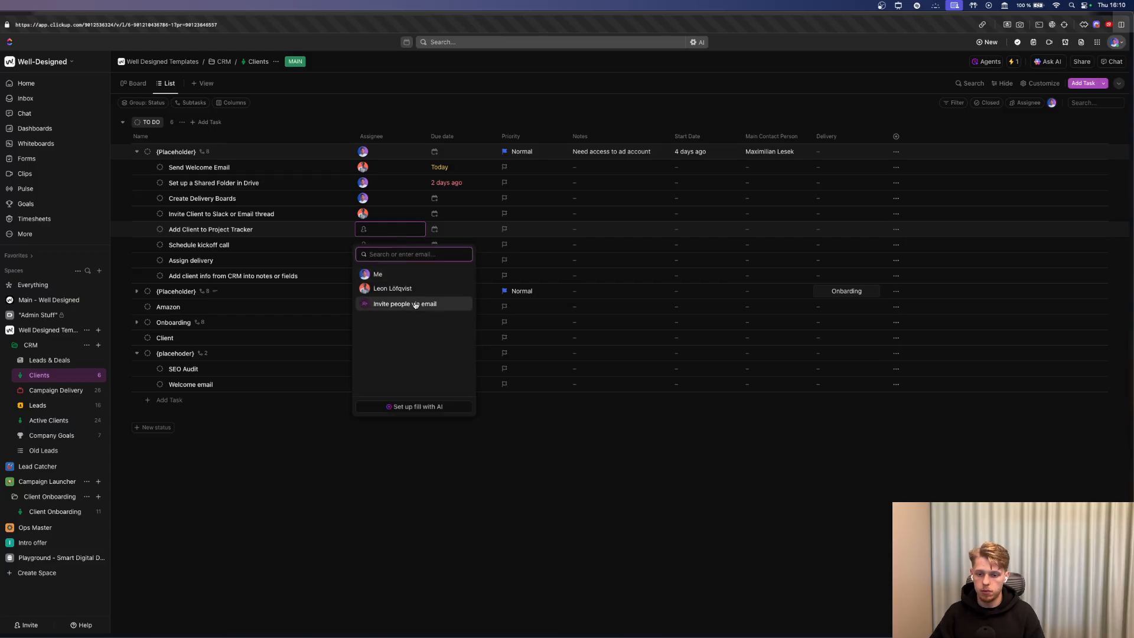
click(392, 288)
click(372, 245)
click(383, 290)
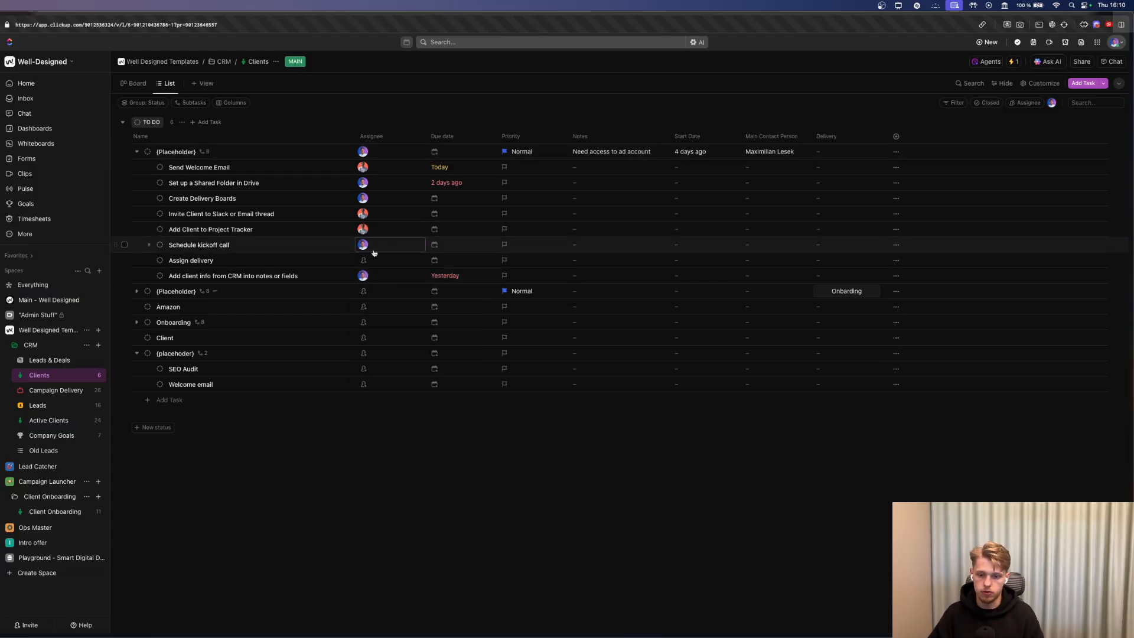
click(374, 253)
click(374, 260)
click(396, 306)
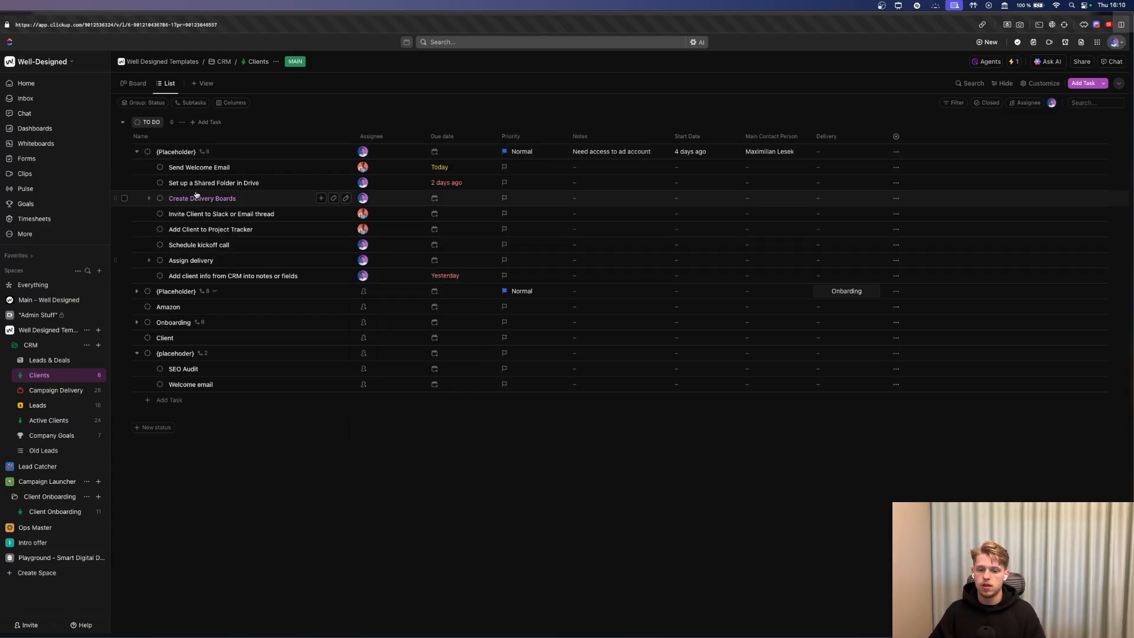
Collapse the subtasks and set the first task's Notes to 'Need access to ad account'.
click(138, 153)
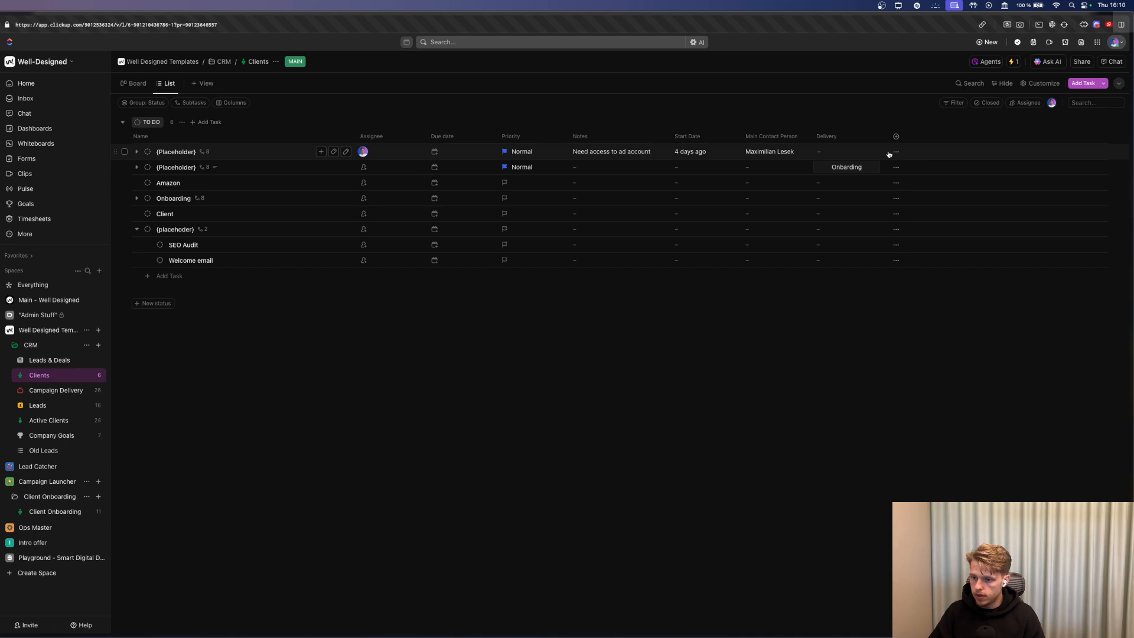
click(618, 151)
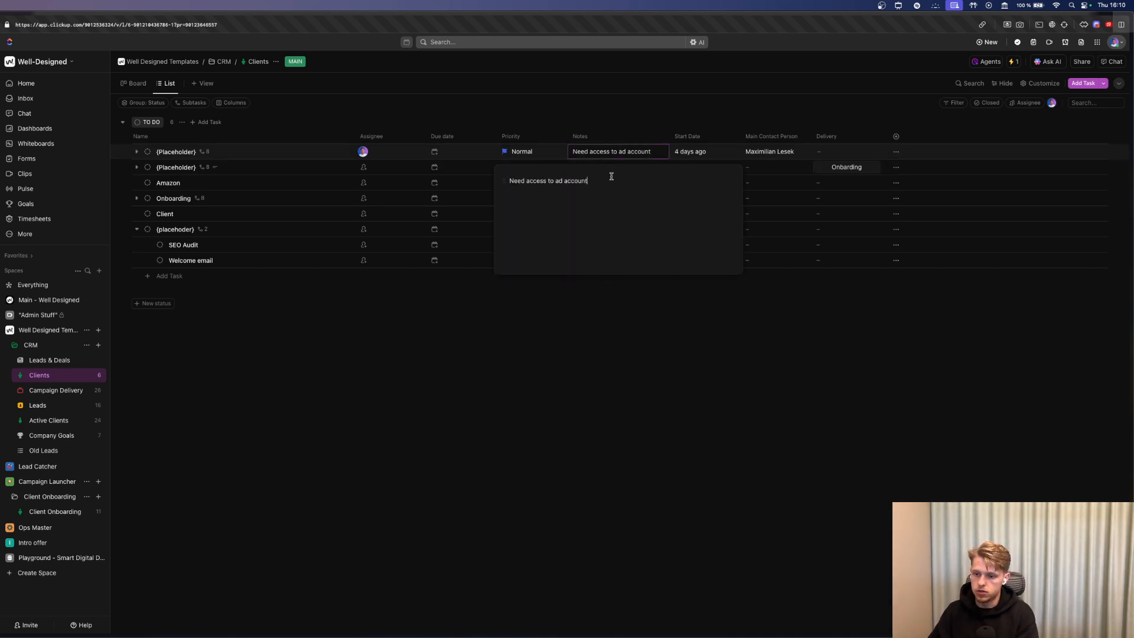
key(Escape)
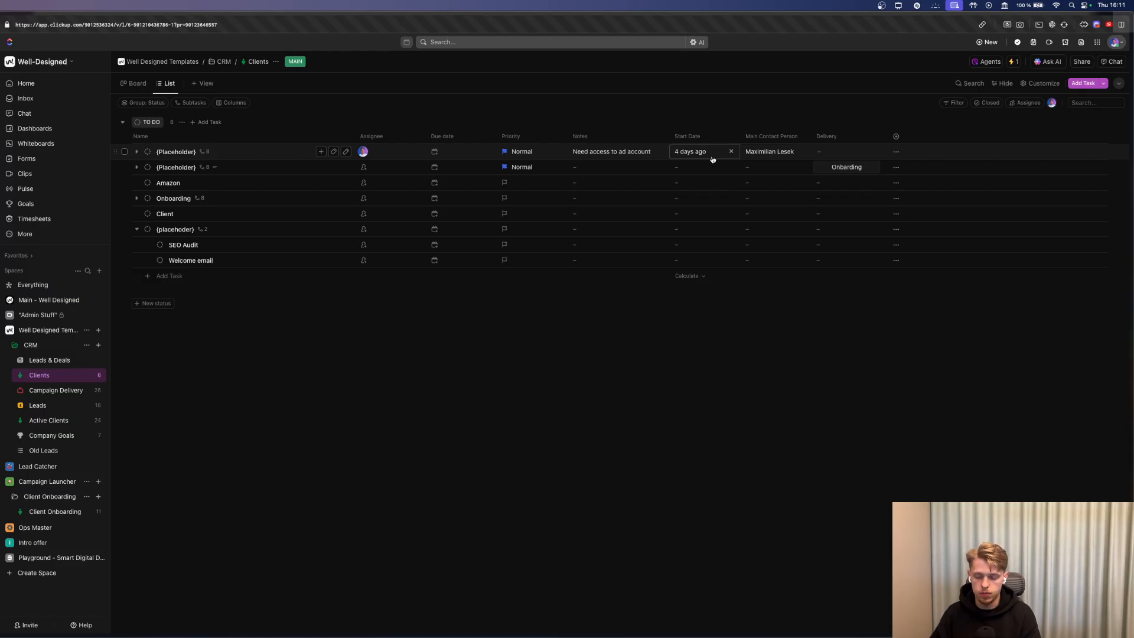
Use Templates > Save as Template on the first client task, naming it 'Delivery For Client - SEO'.
click(895, 153)
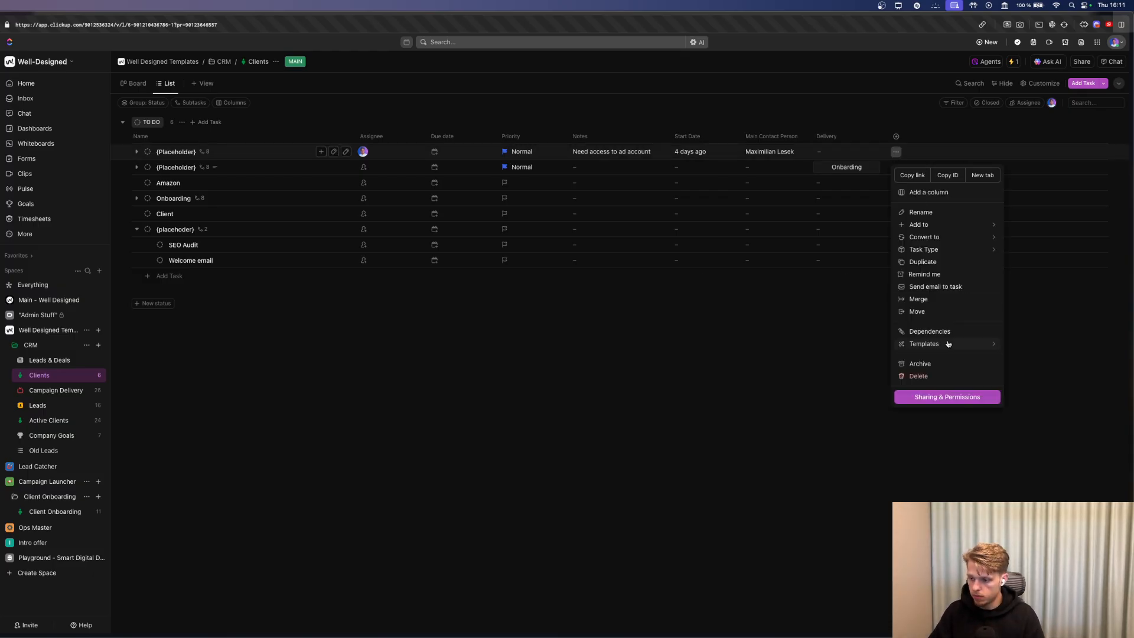
mouse_move(969, 344)
click(1063, 363)
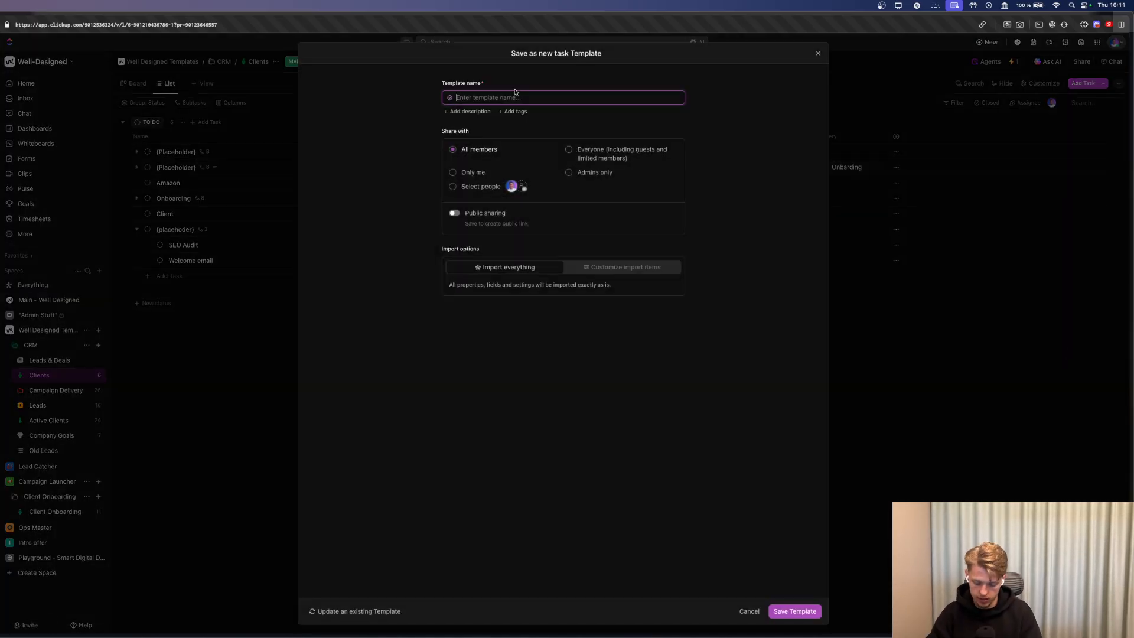
text(Delivery For Clienet)
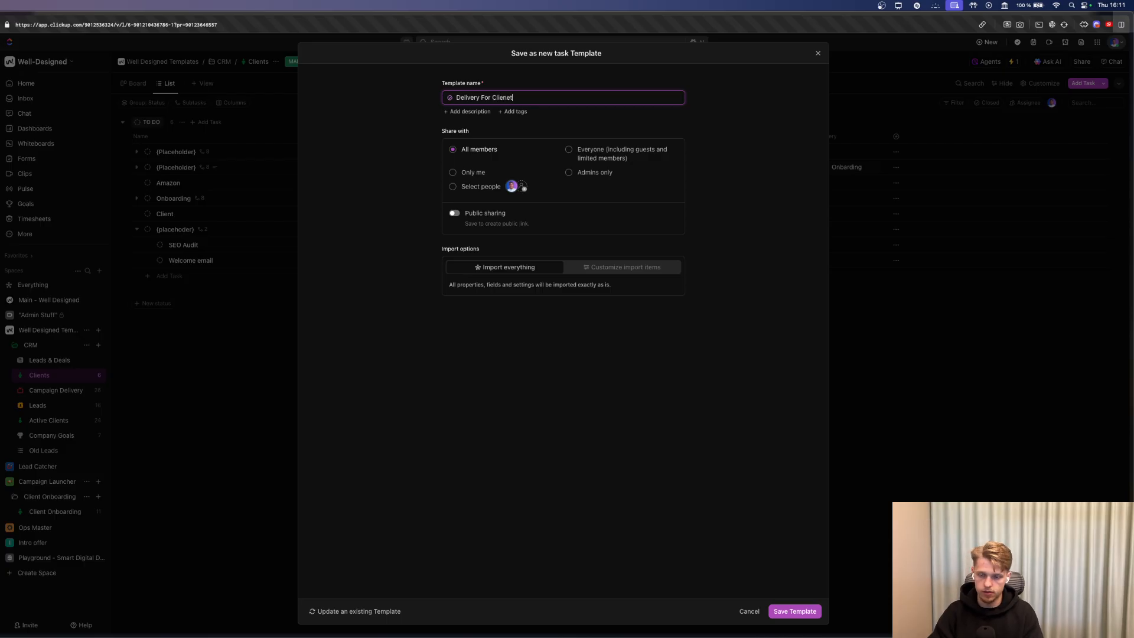
key(BackSpace)
key(BackSpace)
key(BackSpace)
key(BackSpace)
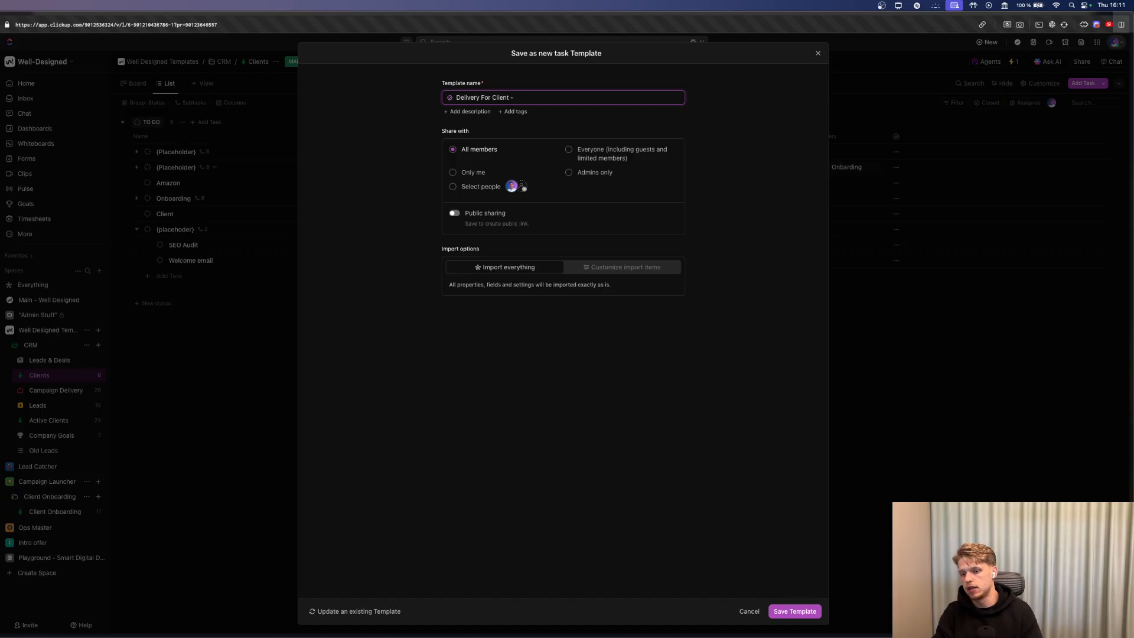
text(EO)
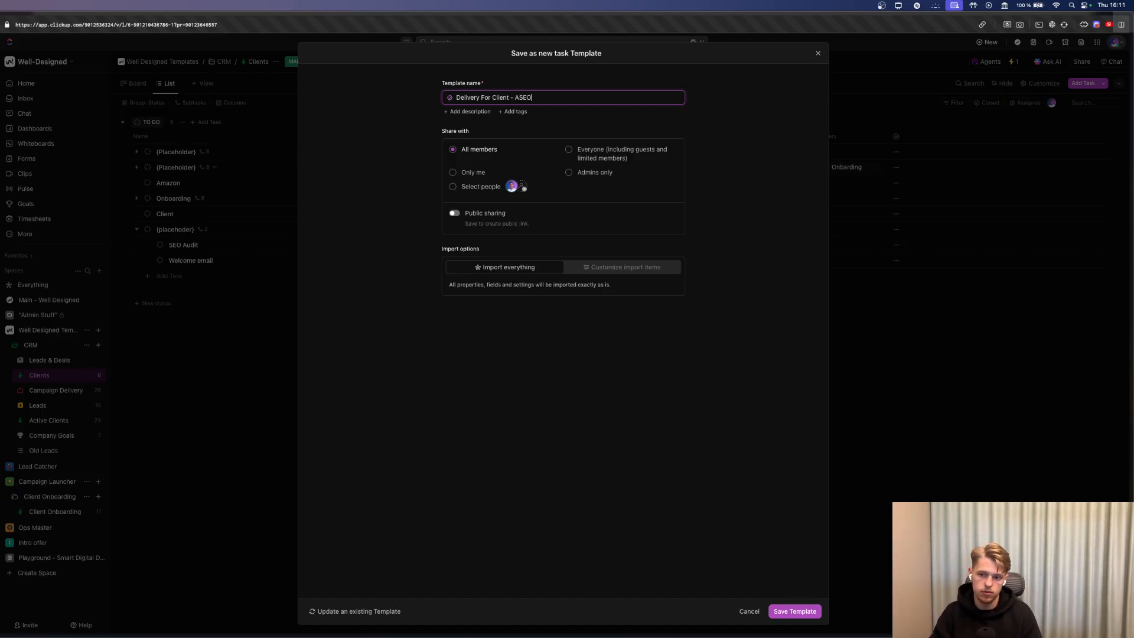
key(BackSpace)
key(BackSpace)
key(BackSpace)
text(SEO)
click(608, 373)
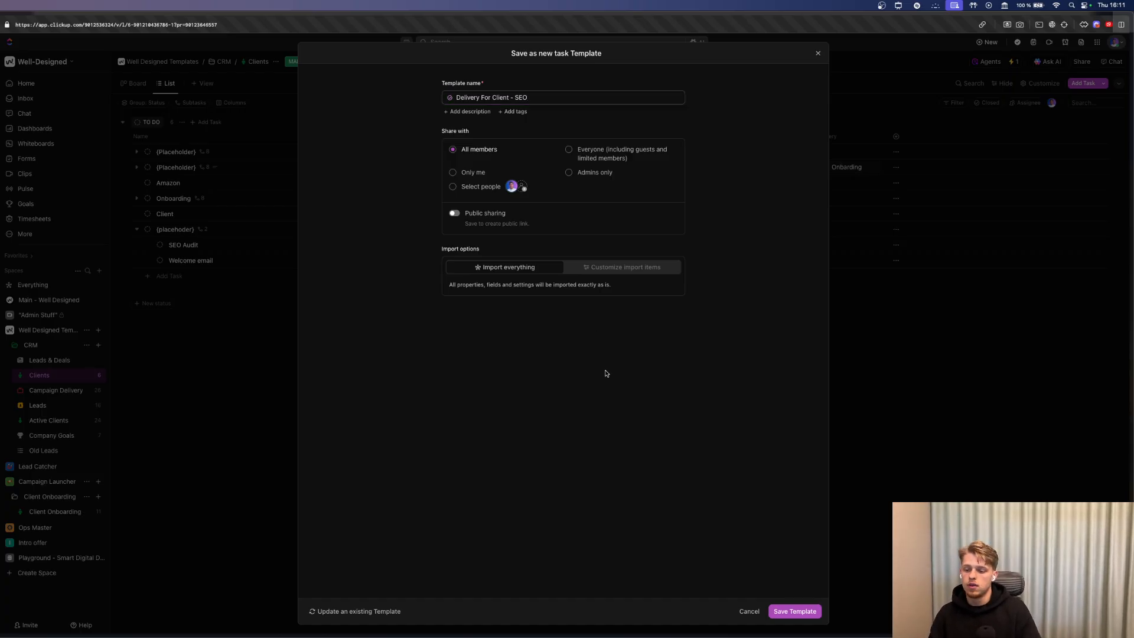
click(794, 612)
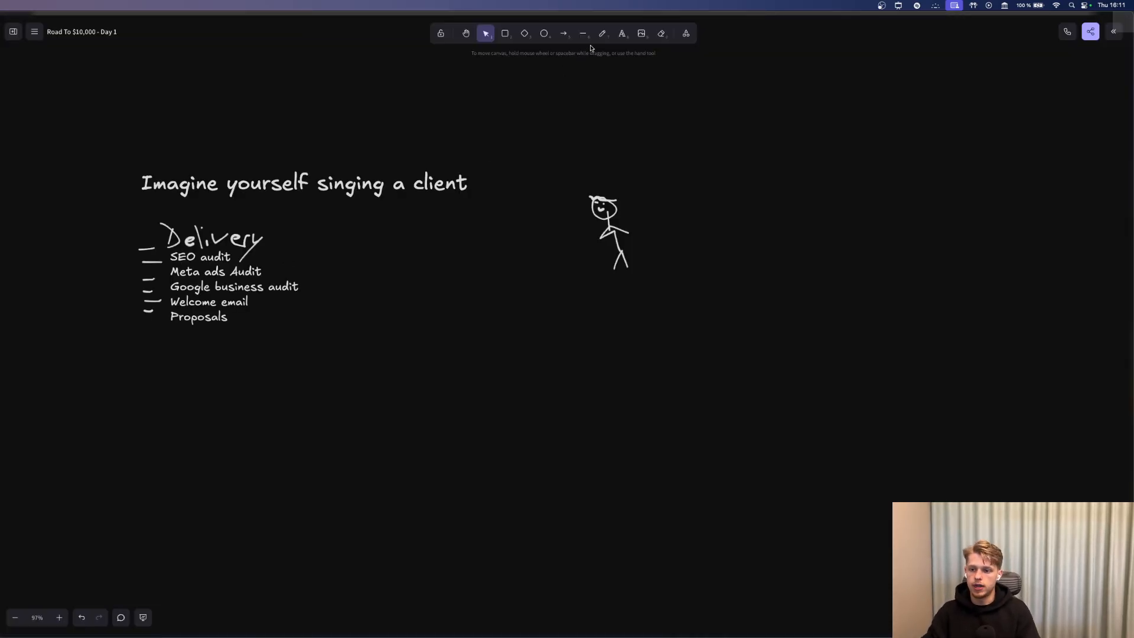
Handwrite the numbered list 1, 2 Google ads, 3 SEO with the pencil, undoing the strokes after 1.
click(602, 33)
mouse_move(154, 376)
mouse_down()
mouse_move(165, 399)
mouse_move(152, 446)
mouse_move(166, 449)
mouse_move(140, 473)
mouse_move(139, 497)
mouse_move(196, 486)
mouse_move(223, 505)
mouse_move(184, 510)
mouse_move(212, 508)
mouse_up()
scroll(148, 460, up, 1)
click(171, 506)
key(super+z)
key(super+z)
key(super+z)
drag(212, 484, 239, 508)
mouse_move(246, 493)
mouse_down()
mouse_move(238, 507)
mouse_move(246, 492)
mouse_up()
mouse_move(195, 427)
mouse_down()
mouse_move(191, 448)
mouse_move(223, 442)
mouse_move(231, 425)
mouse_move(245, 440)
mouse_move(288, 442)
mouse_move(319, 427)
mouse_up()
scroll(213, 442, up, 1)
mouse_move(190, 393)
mouse_down()
mouse_move(178, 409)
mouse_move(242, 396)
mouse_up()
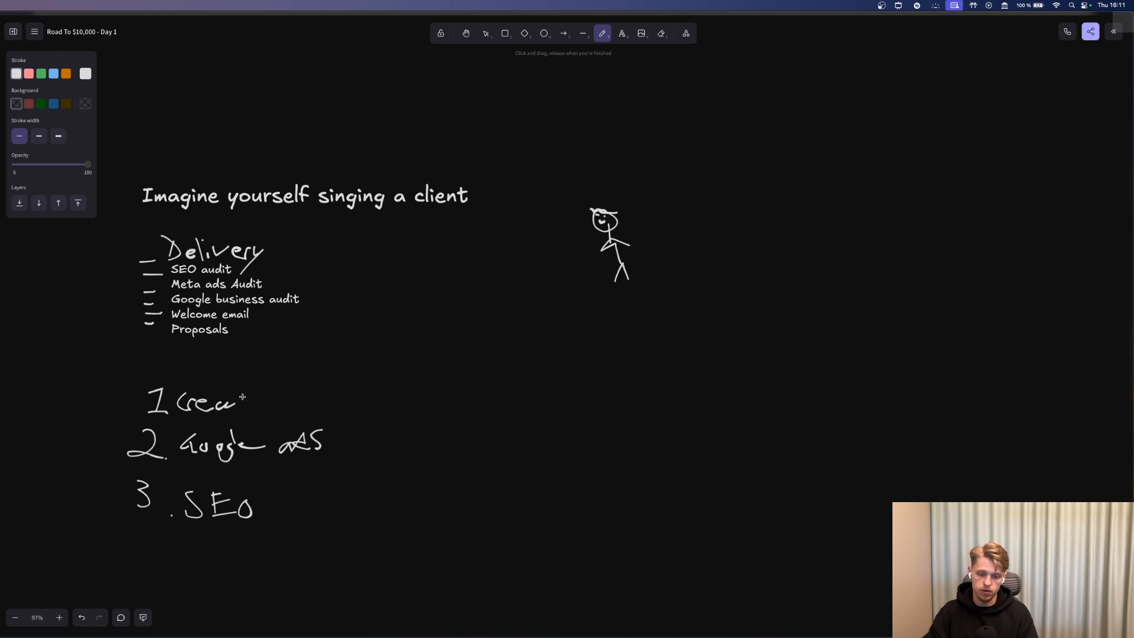
key(super+z)
key(super+z)
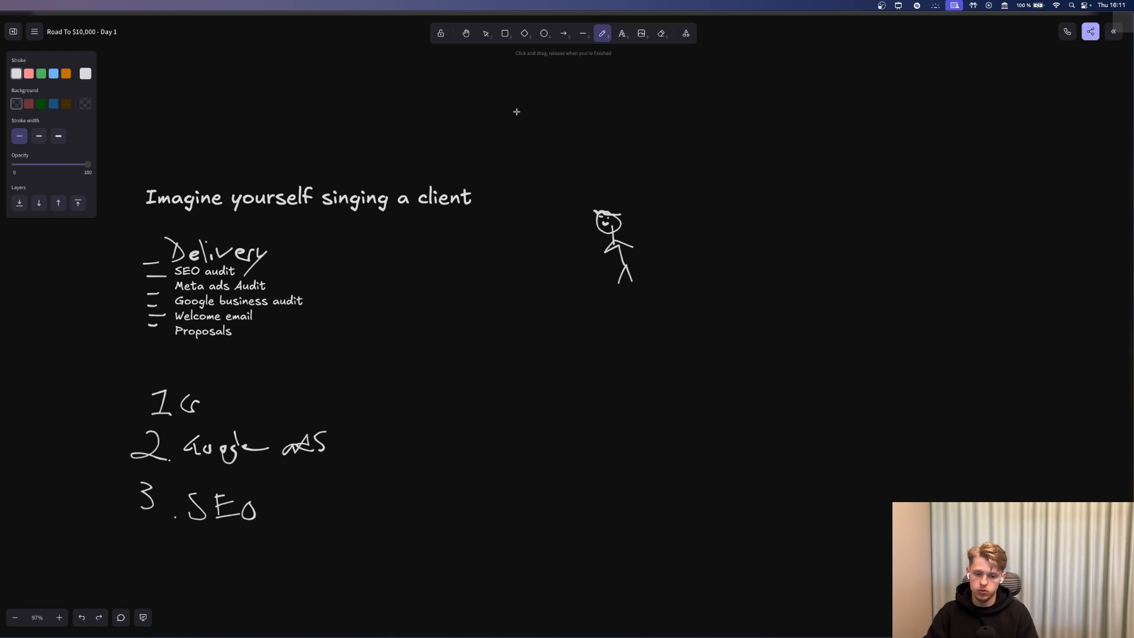
key(super+z)
Add a text box 'Creating a website' beside item 1, then return to ClickUp.
scroll(576, 74, up, 1)
click(623, 33)
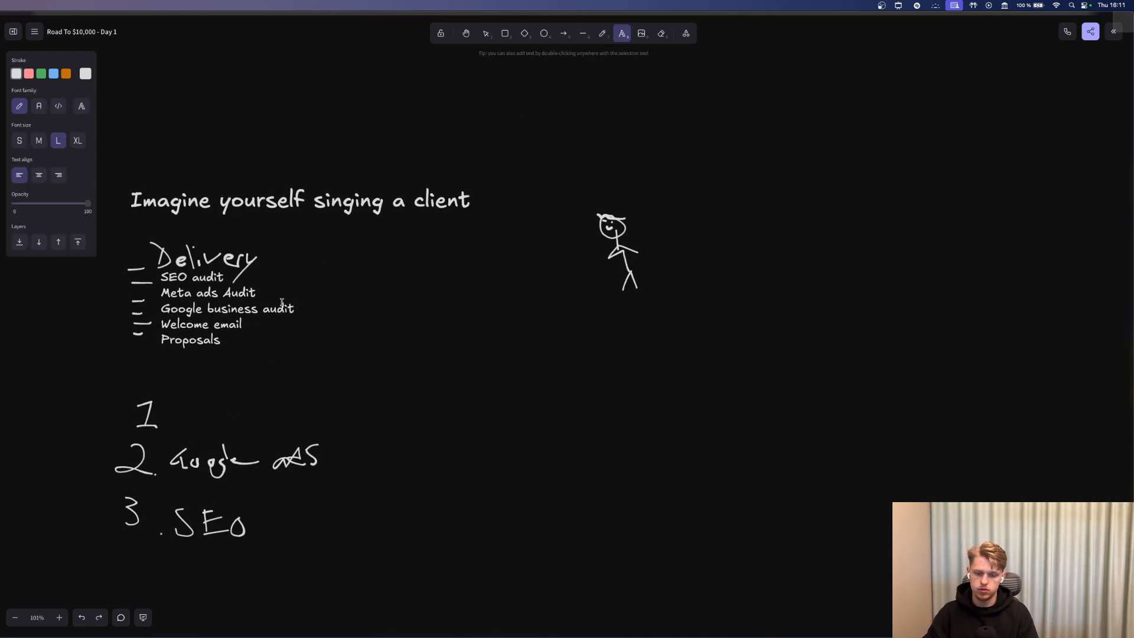
click(188, 405)
text(Creating a we)
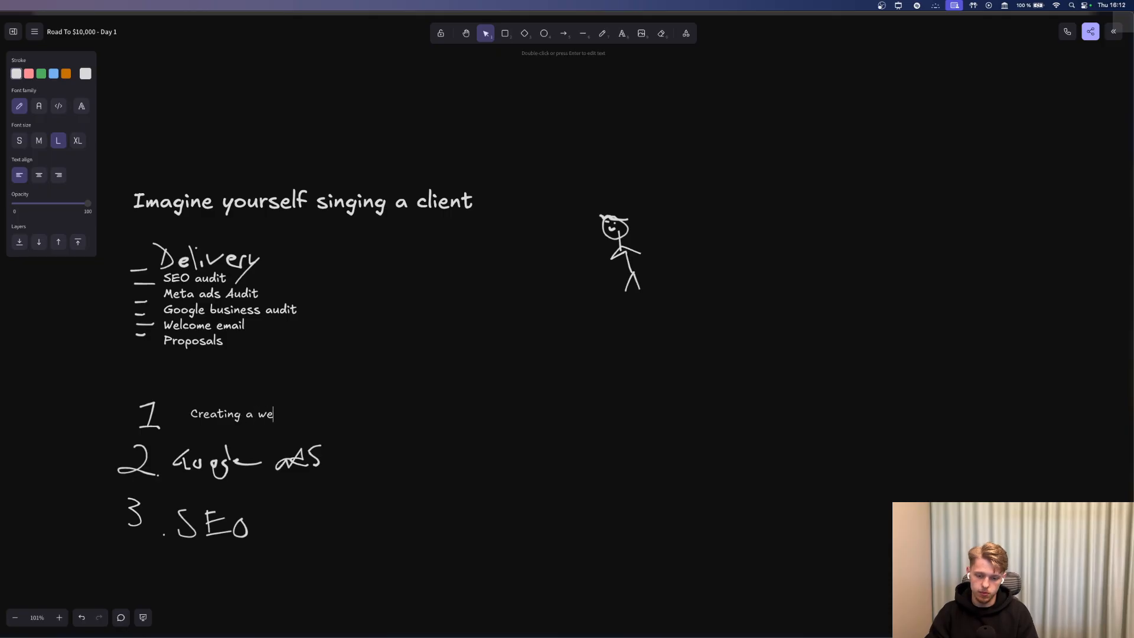
text(bsite)
key(Escape)
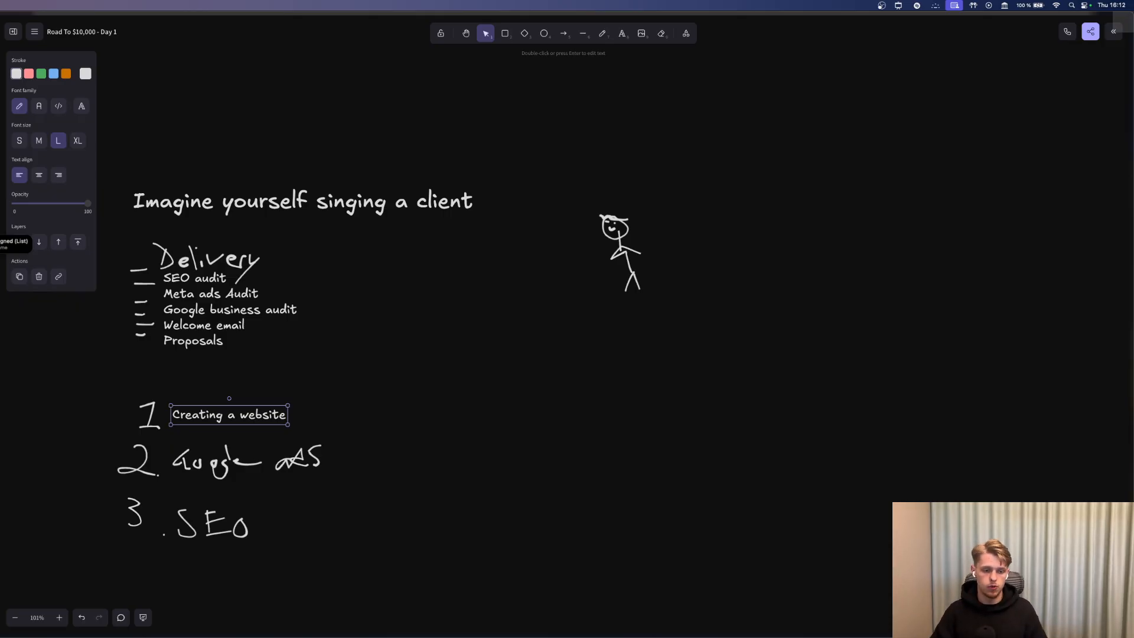
key(super+Tab)
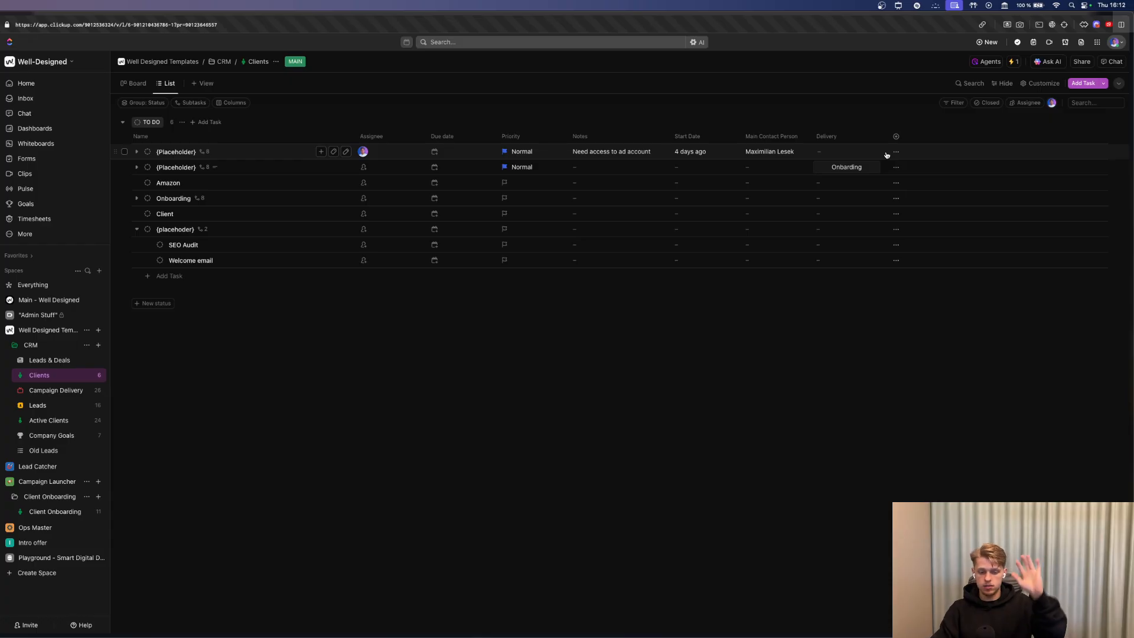
Open the Leads list and start a new automation from Manage automations.
click(37, 407)
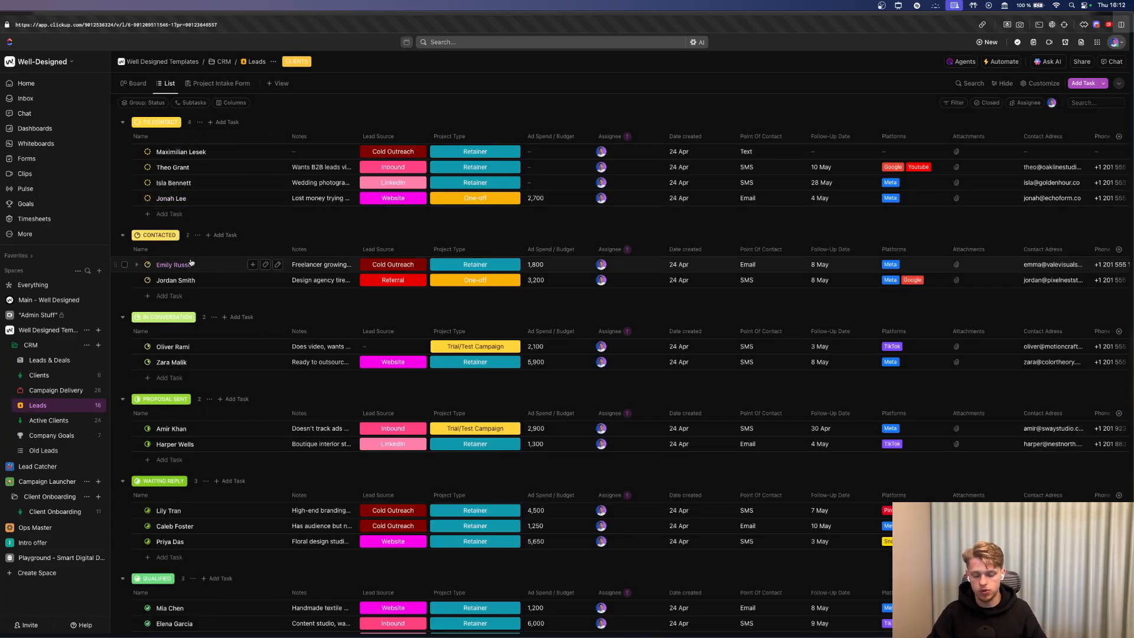
scroll(188, 262, down, 2)
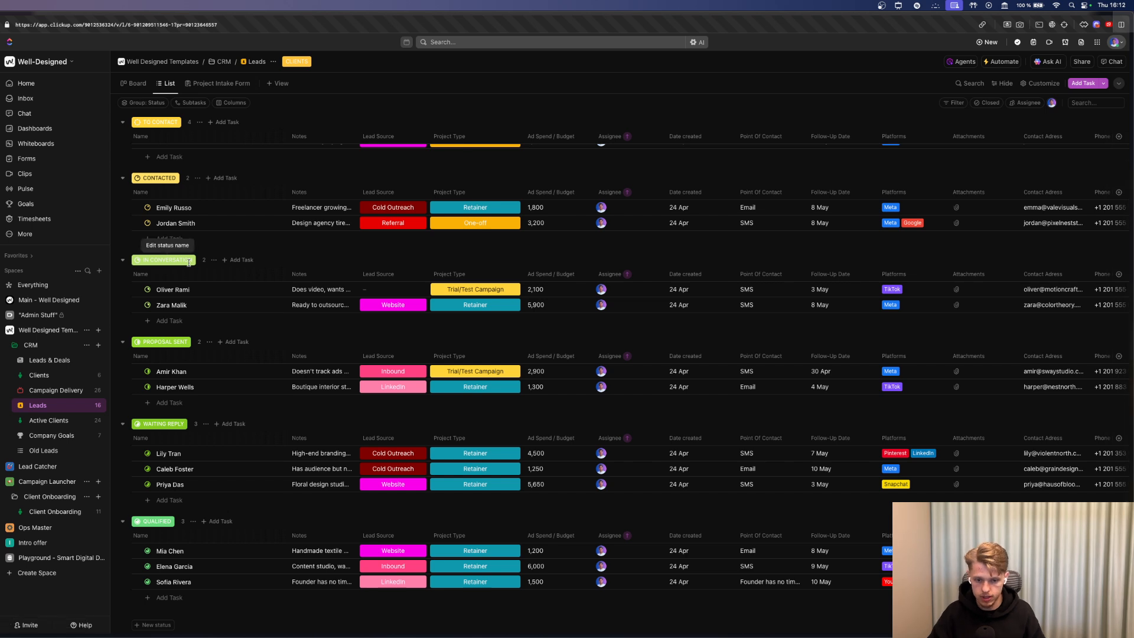
scroll(169, 367, down, 1)
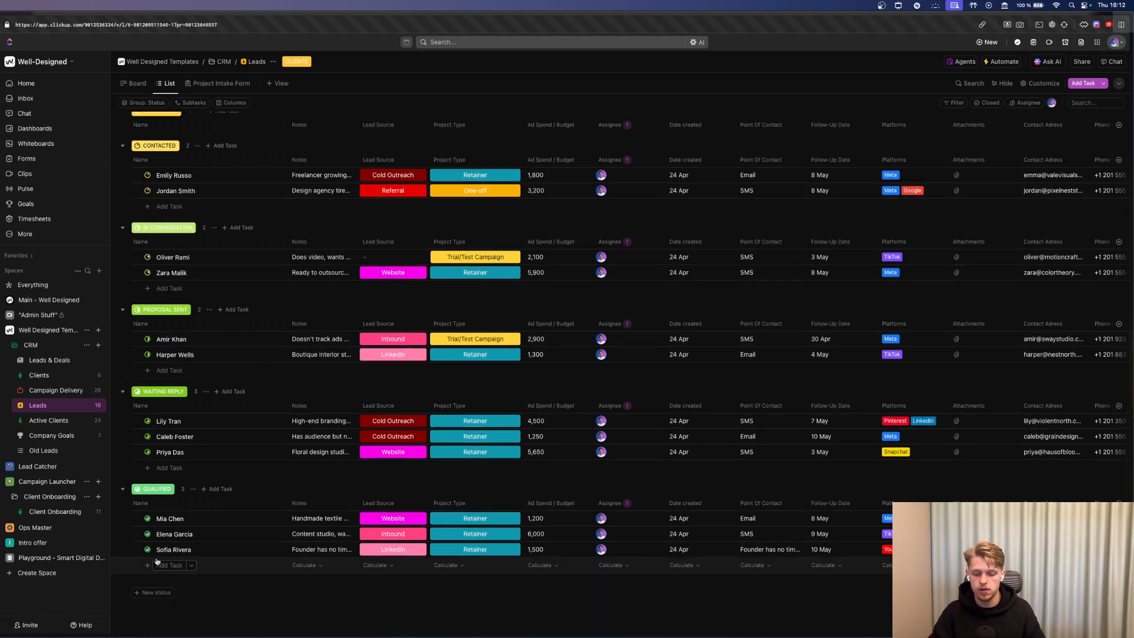
click(1003, 62)
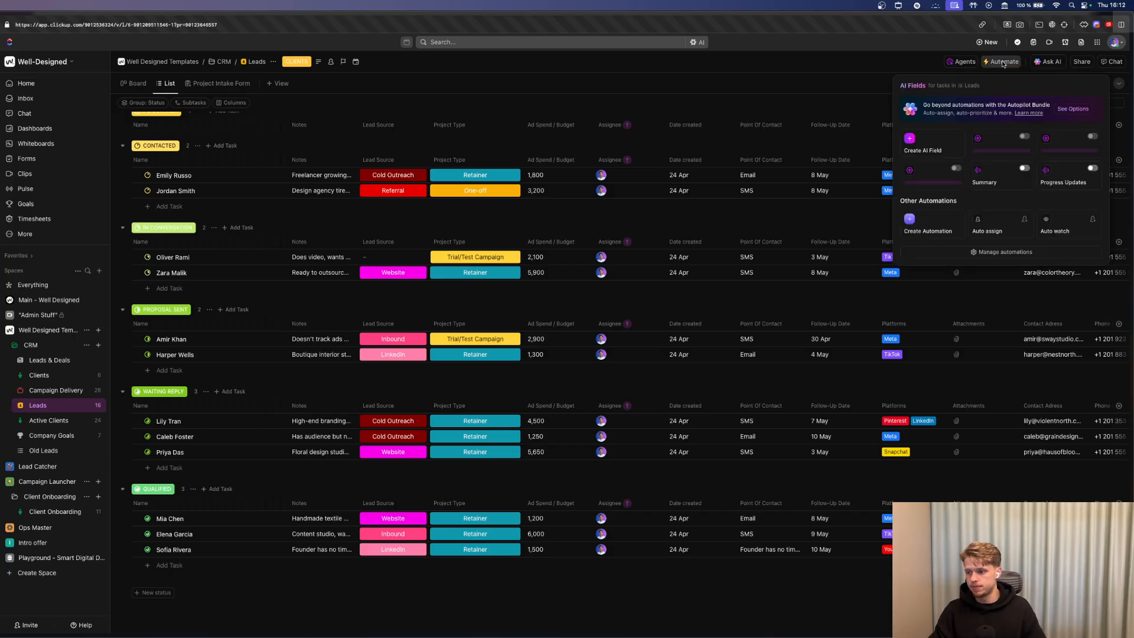
click(1005, 251)
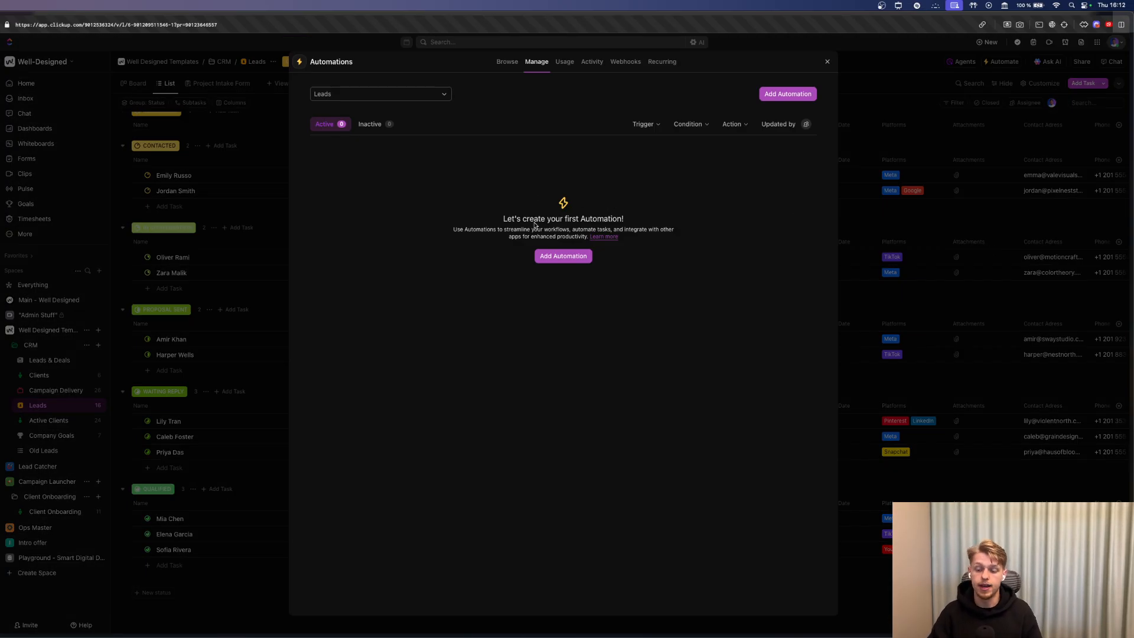
click(577, 257)
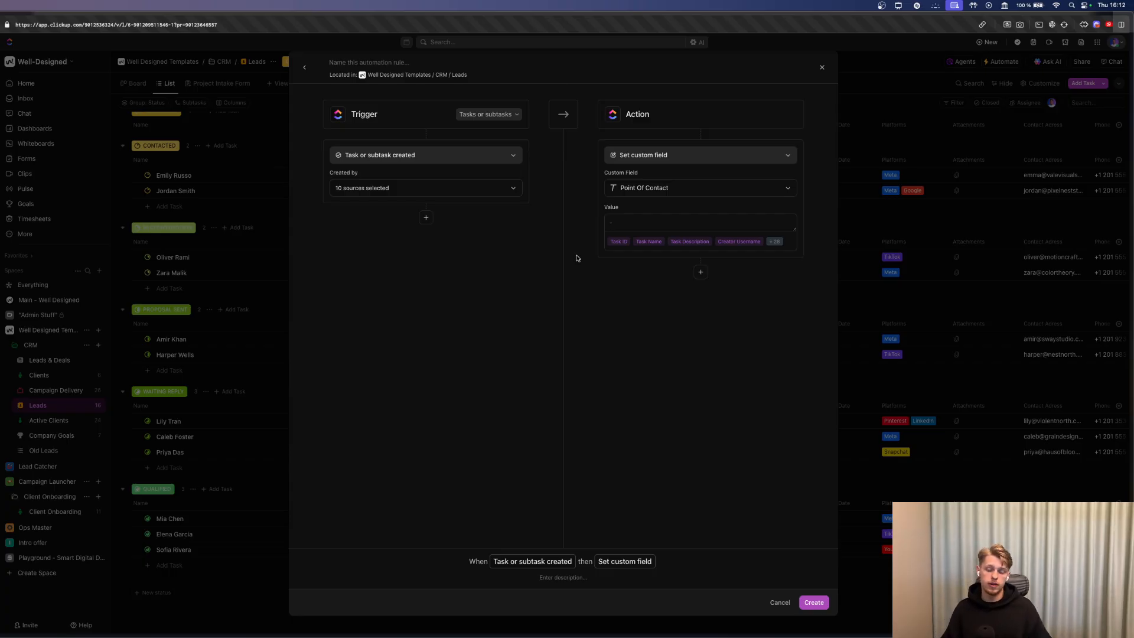
Set the automation trigger to status changes to COMPLETE and add a condition.
click(407, 161)
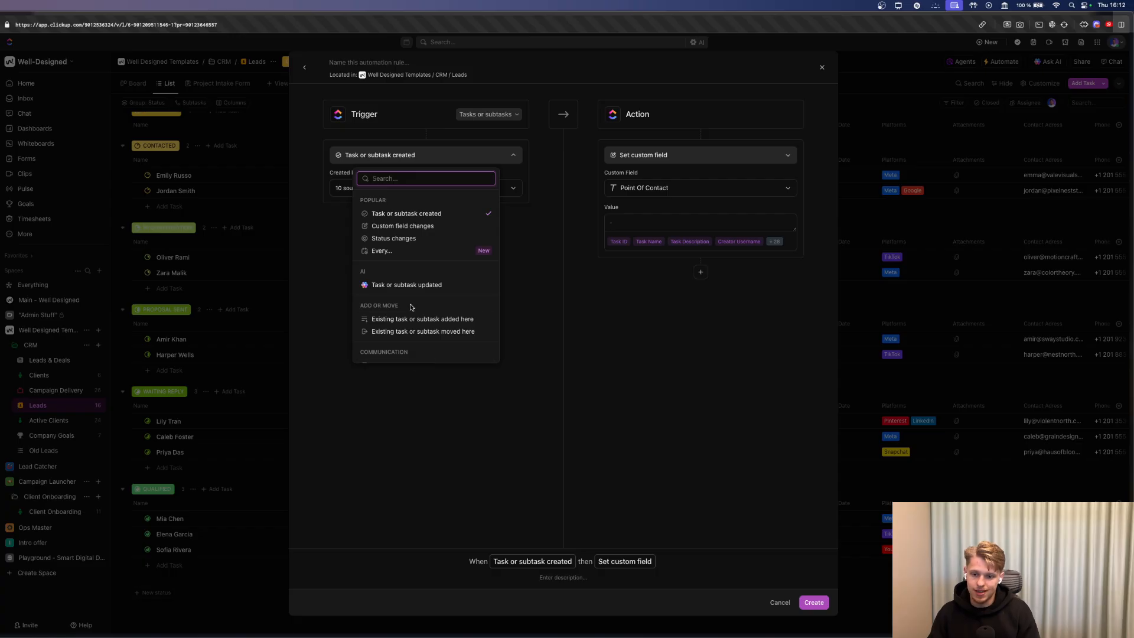
text(cont)
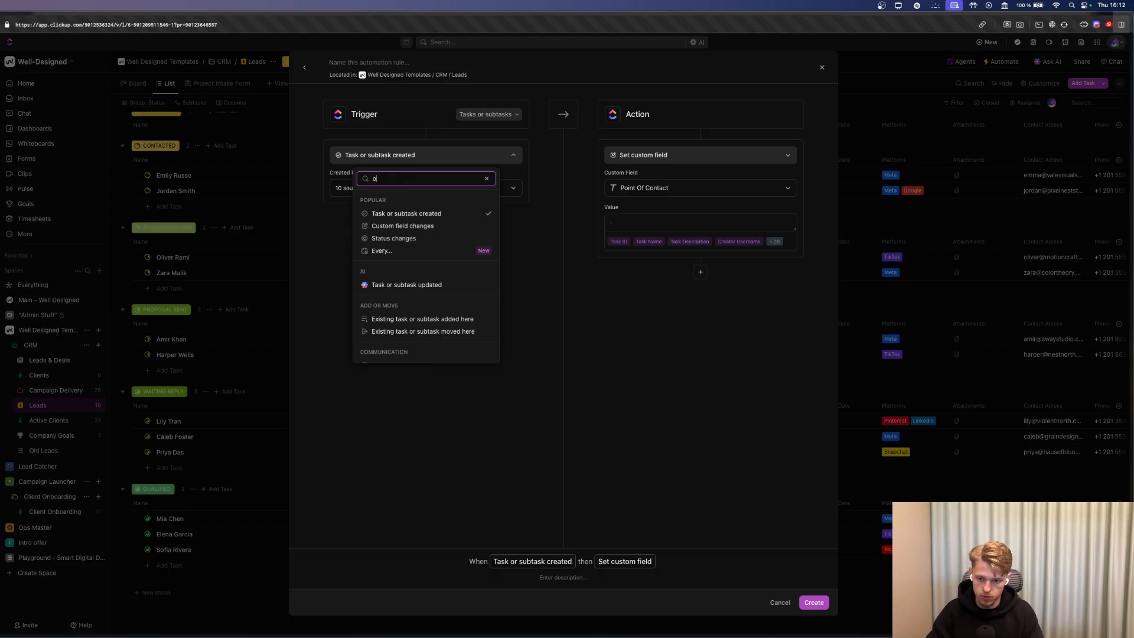
key(BackSpace)
key(BackSpace)
key(BackSpace)
key(BackSpace)
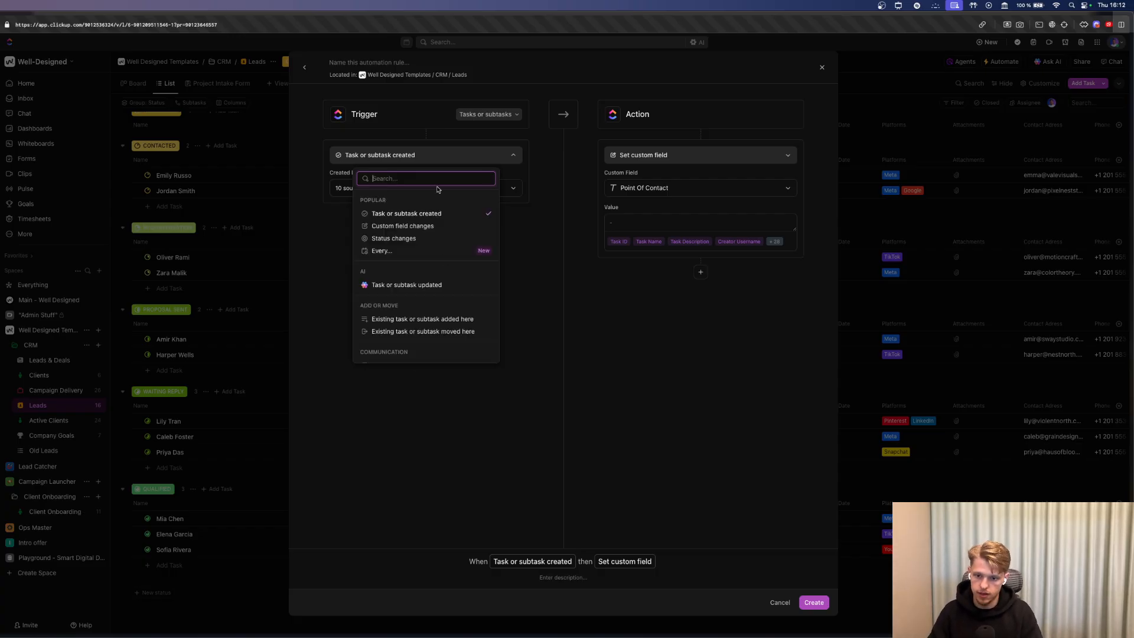
click(393, 238)
click(380, 190)
click(359, 192)
click(354, 218)
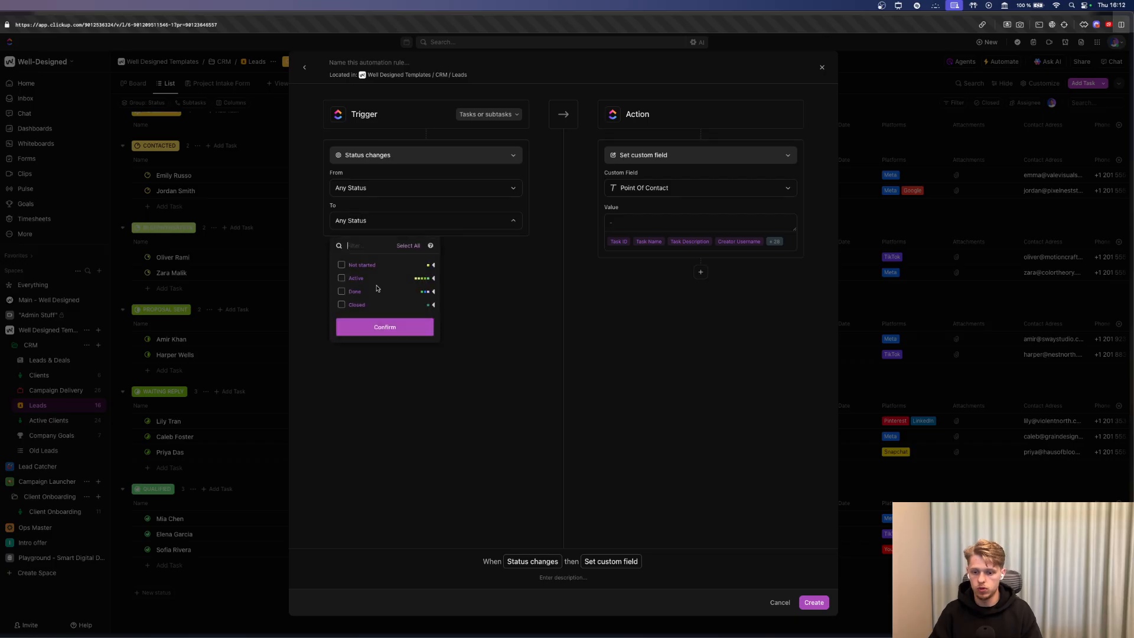
click(355, 319)
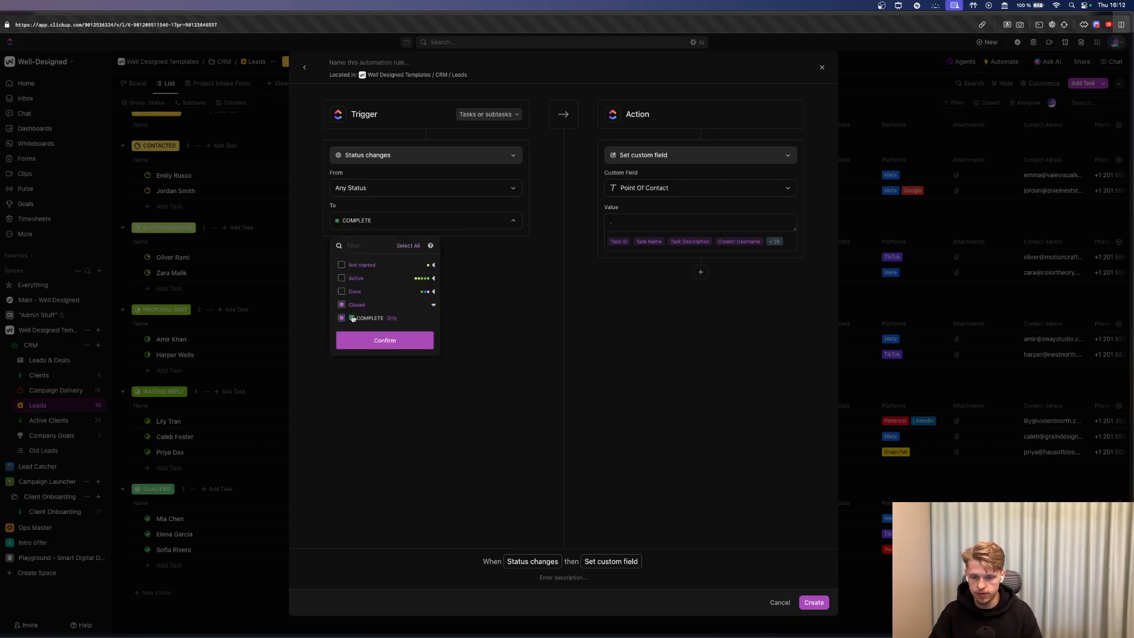
click(394, 342)
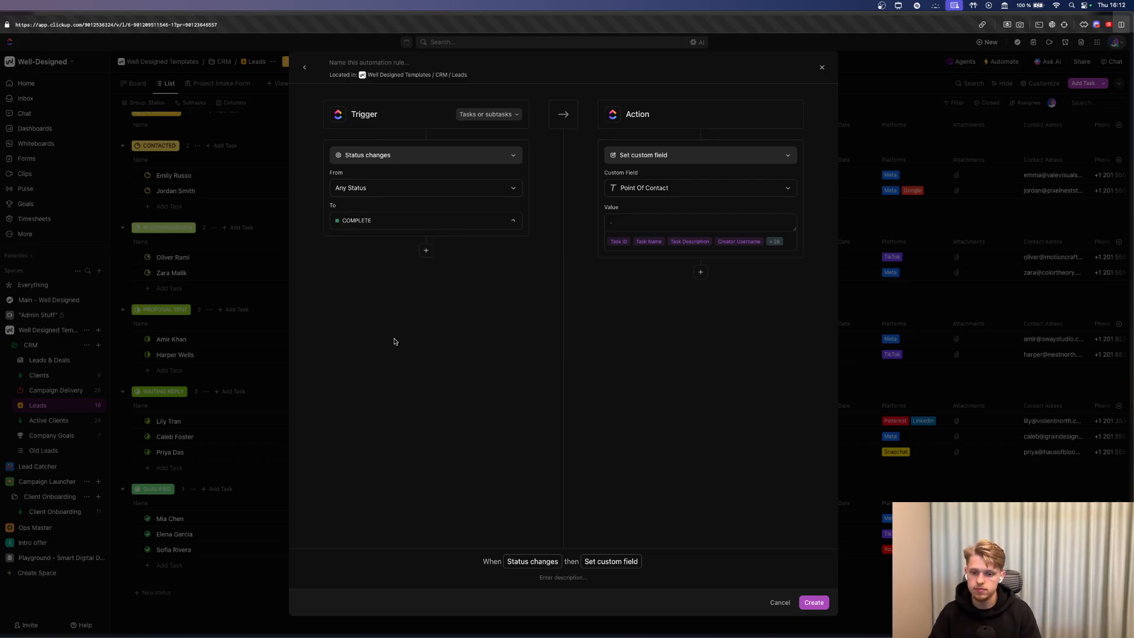
click(425, 250)
Discard the automation draft and start a new Dropdown field named Delivery.
click(821, 66)
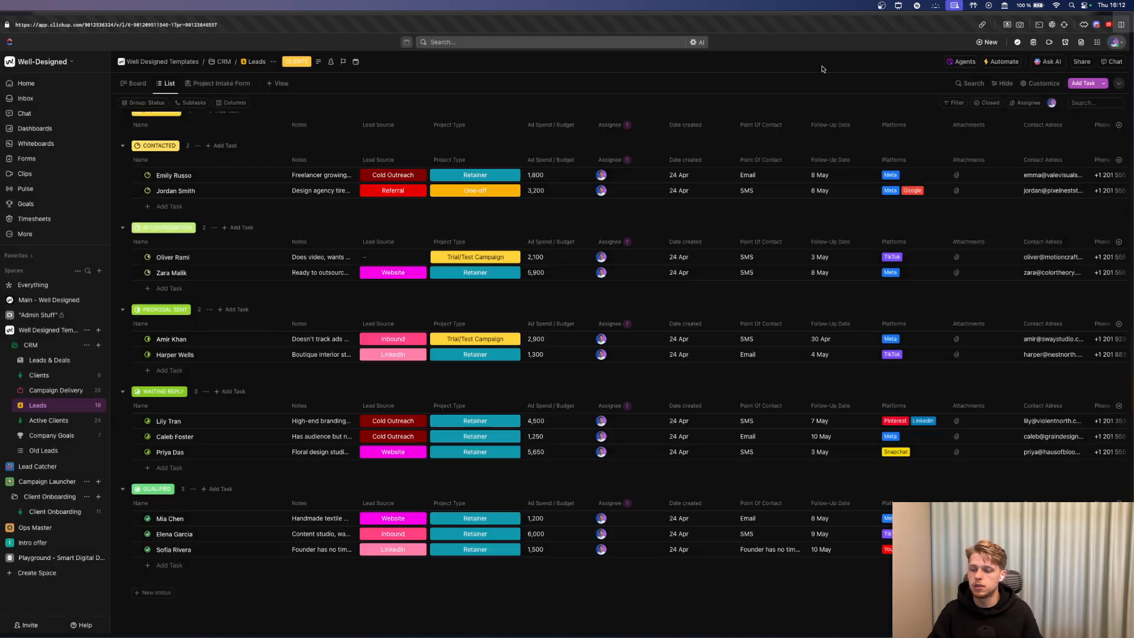
scroll(1047, 141, right, 5)
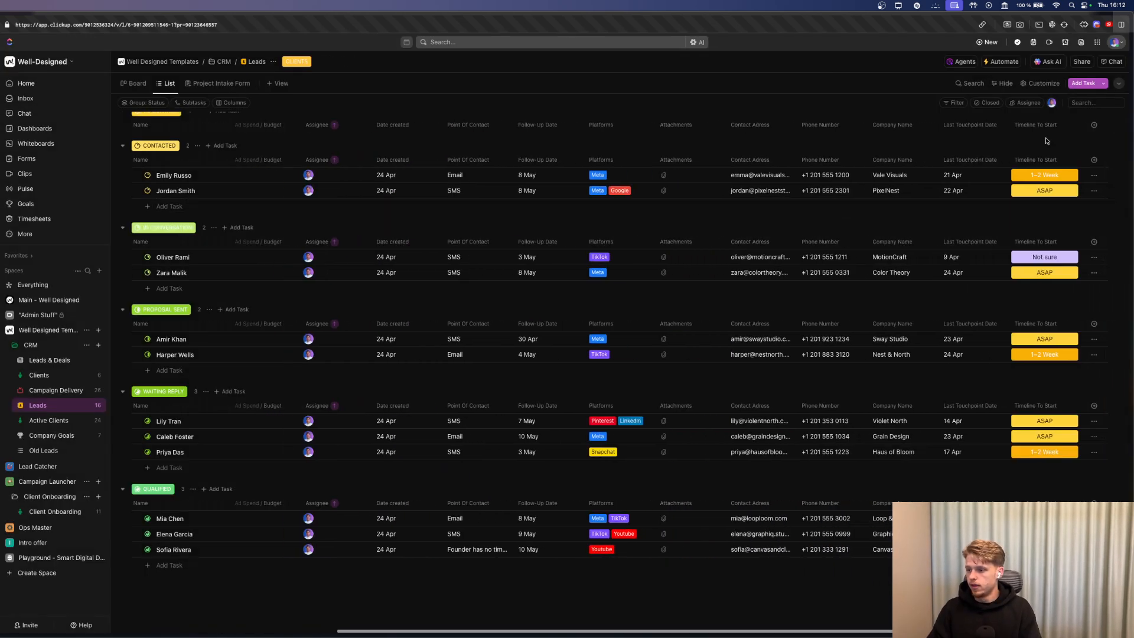
click(1094, 125)
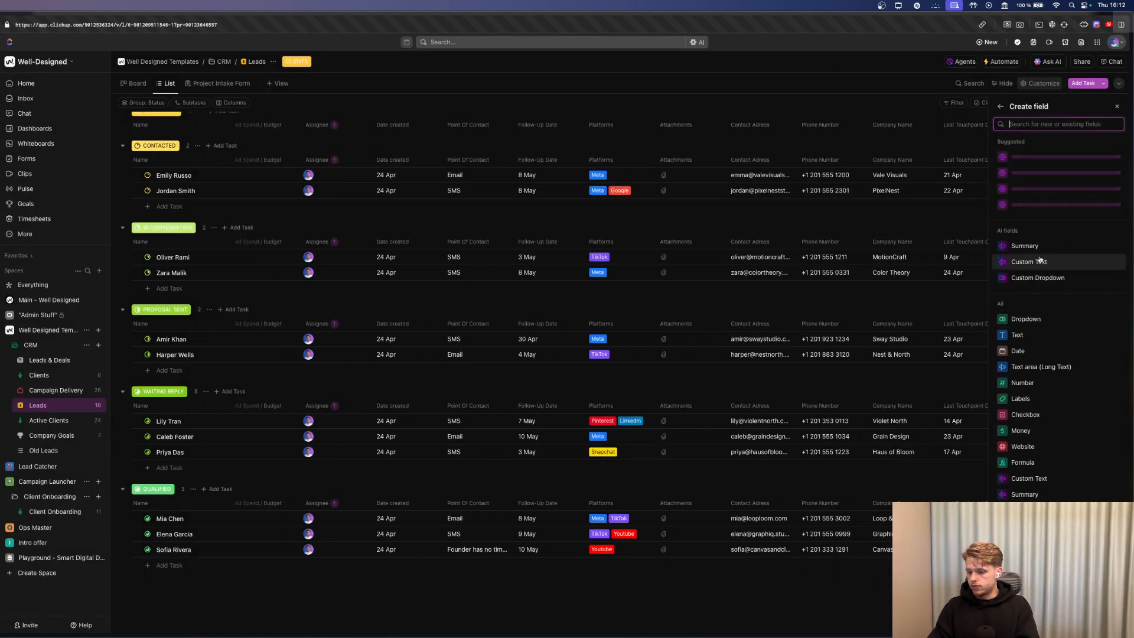
click(1031, 320)
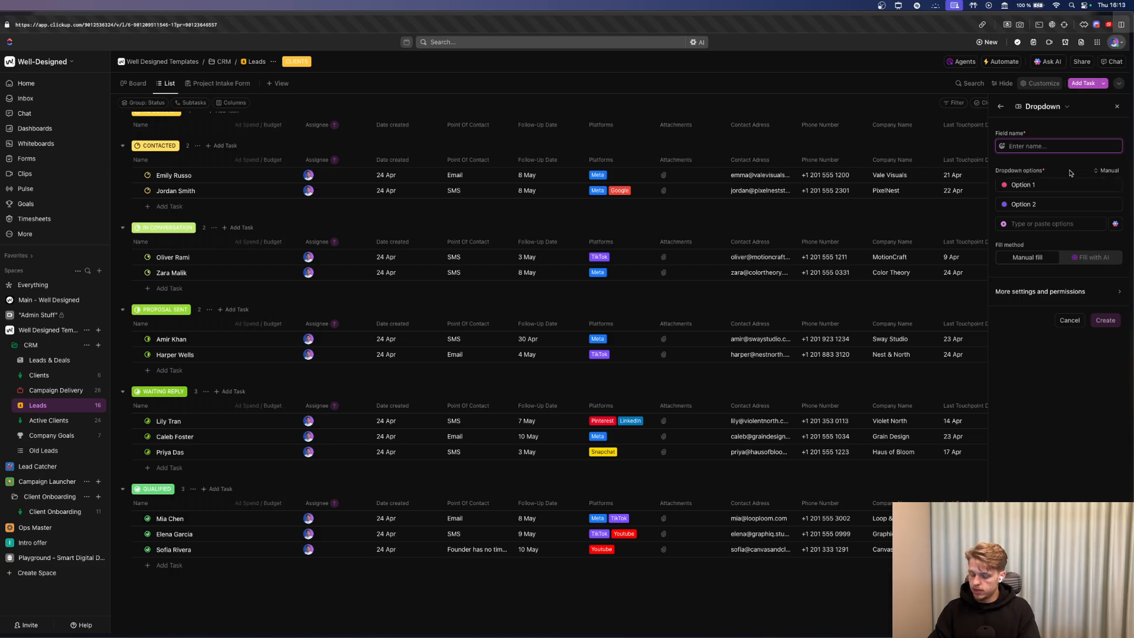
text(Delivery)
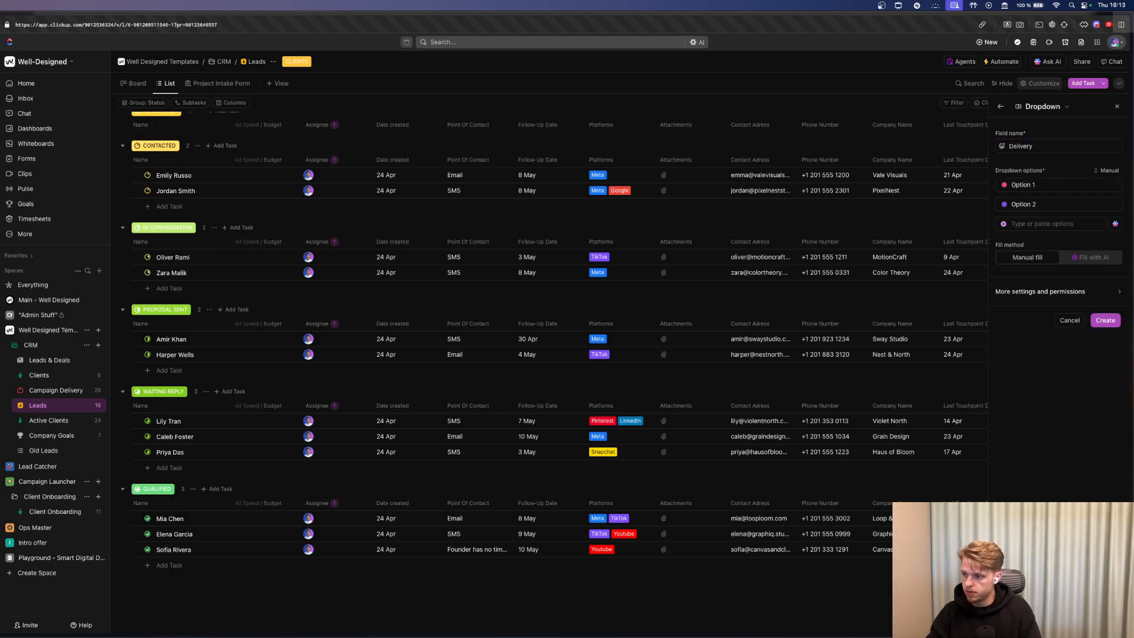
Enter dropdown options SEO and Meta AD, keeping the draft when asked to discard.
click(1077, 185)
text(SEO)
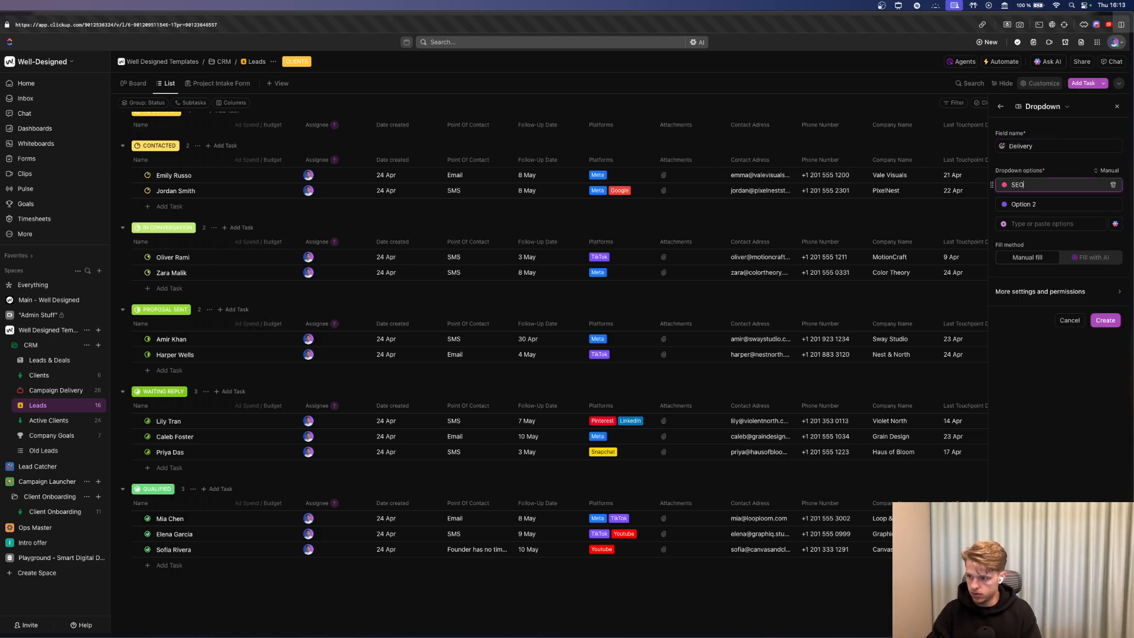
key(Tab)
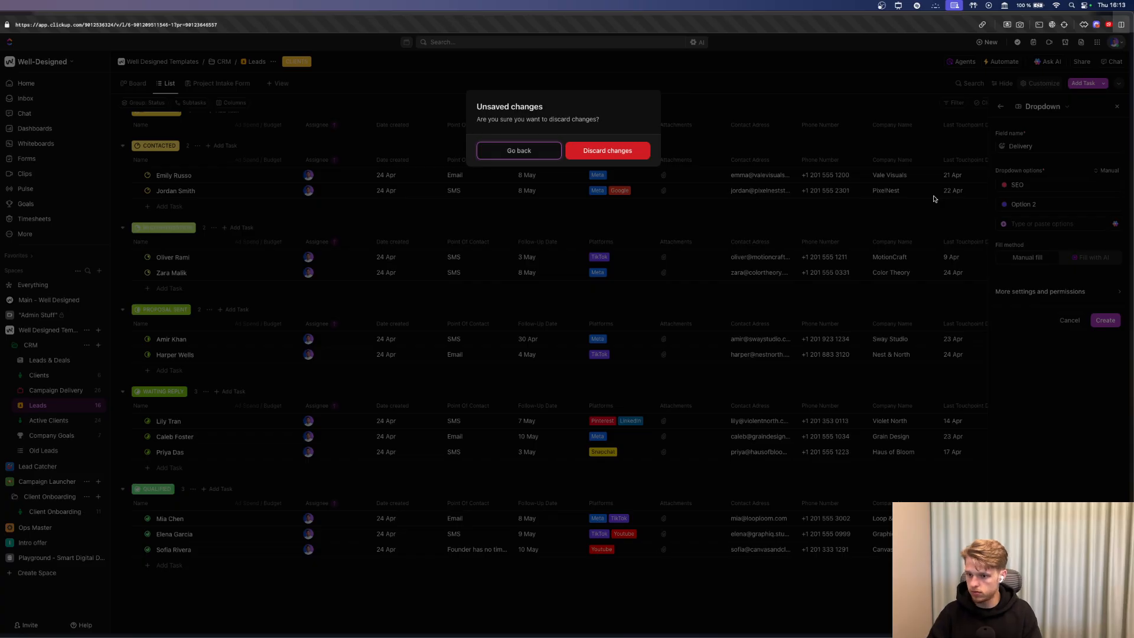
click(519, 151)
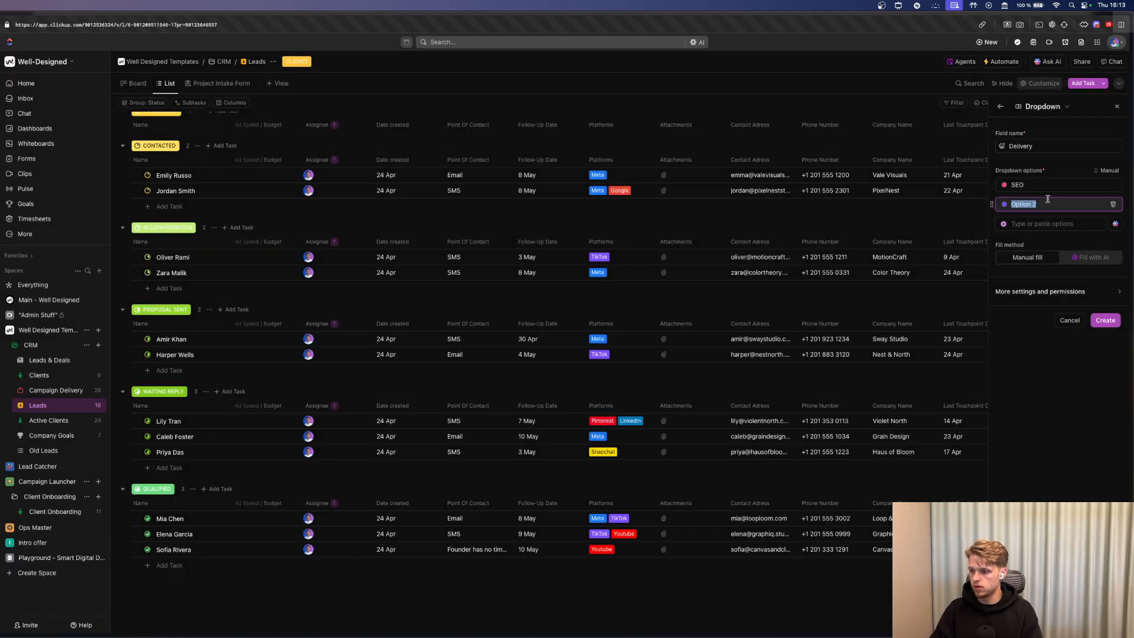
key(BackSpace)
text(Meta )
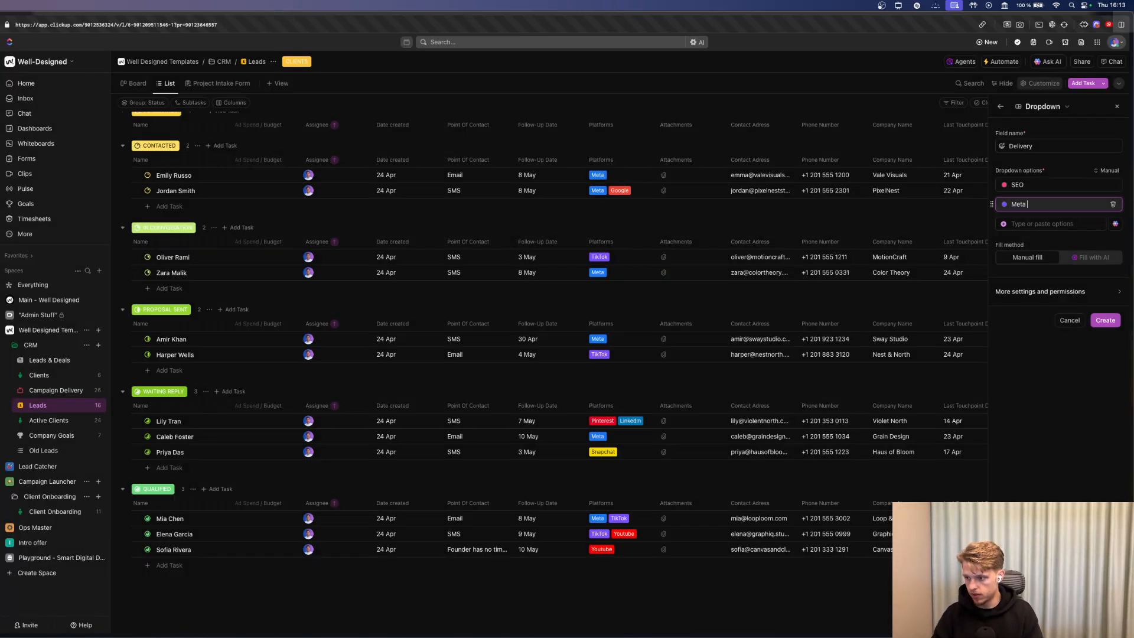
text(AD)
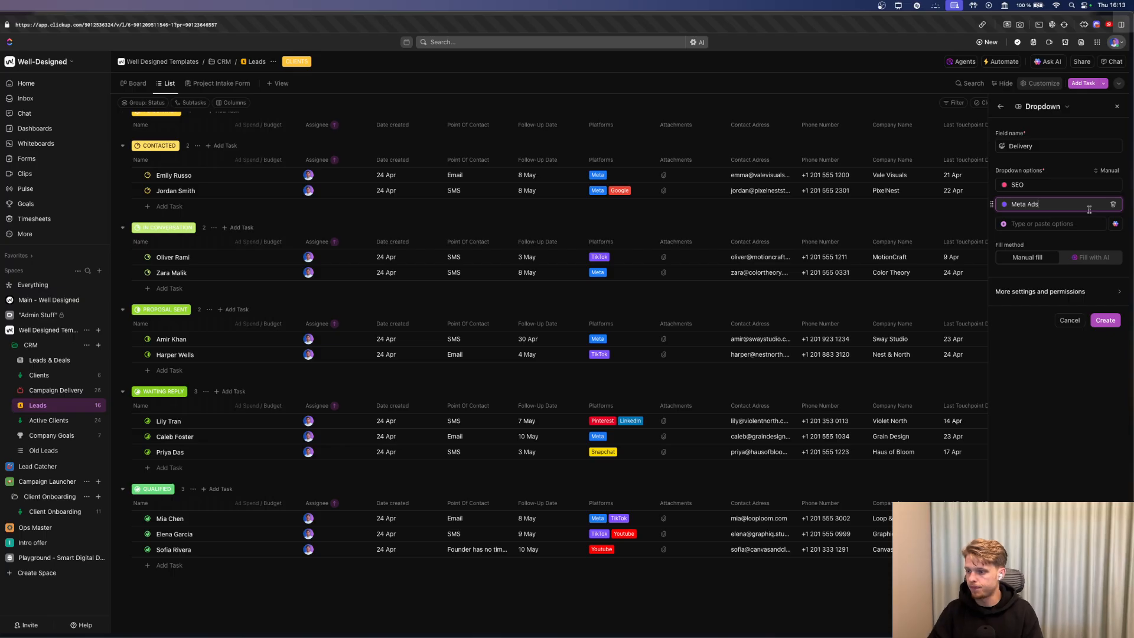
Create the Delivery field and drag its column to sit after Company Name.
click(1105, 321)
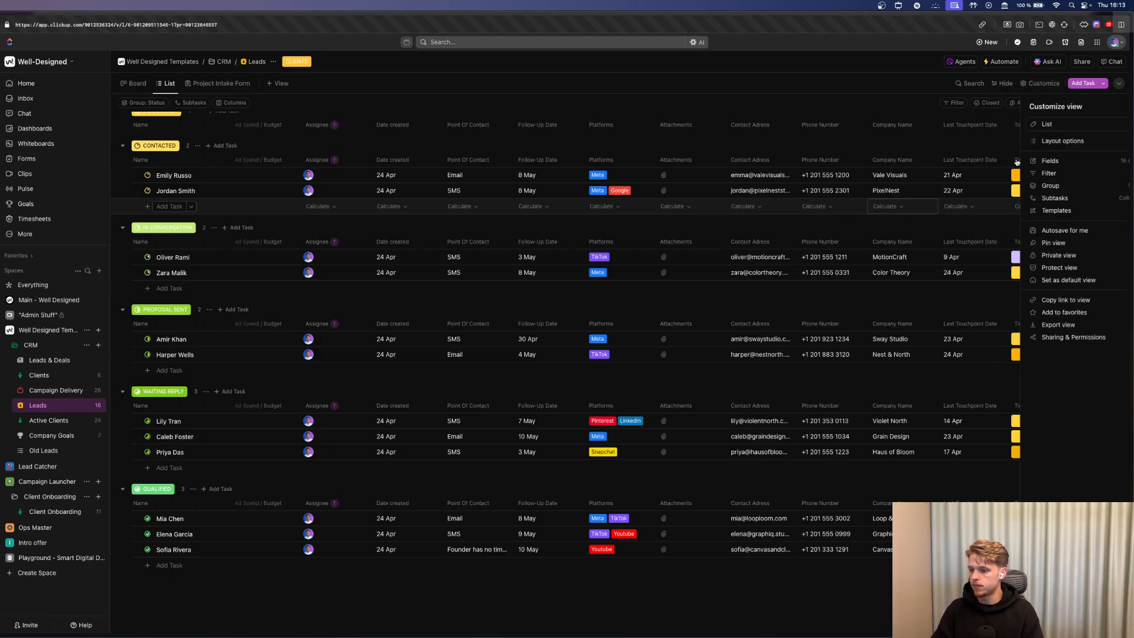
click(1017, 162)
scroll(289, 136, up, 3)
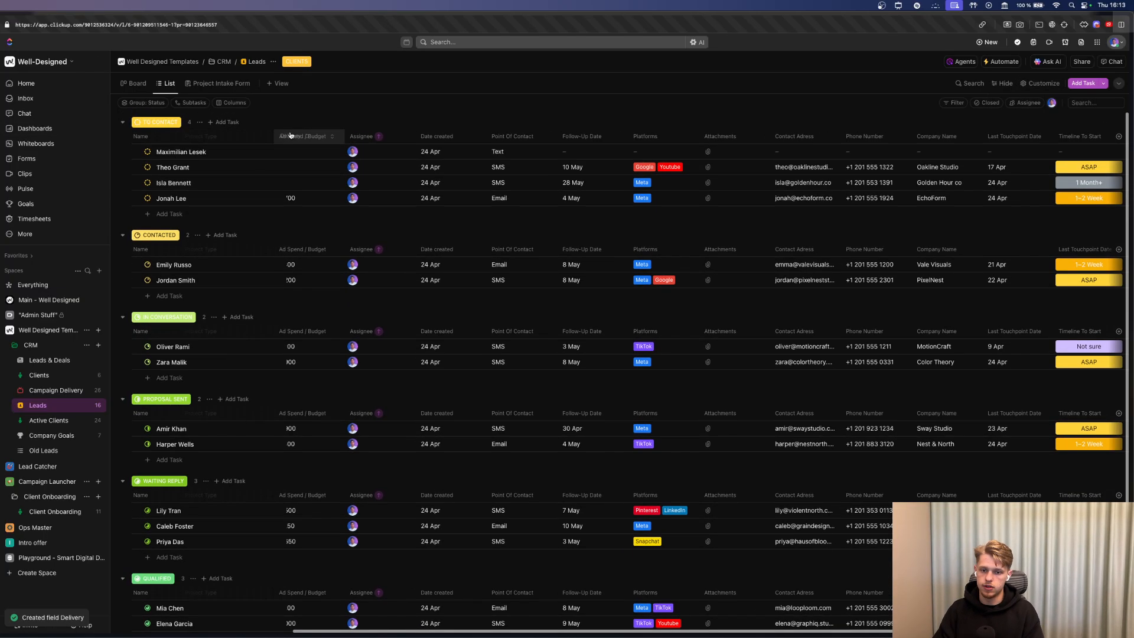
drag(290, 135, 355, 137)
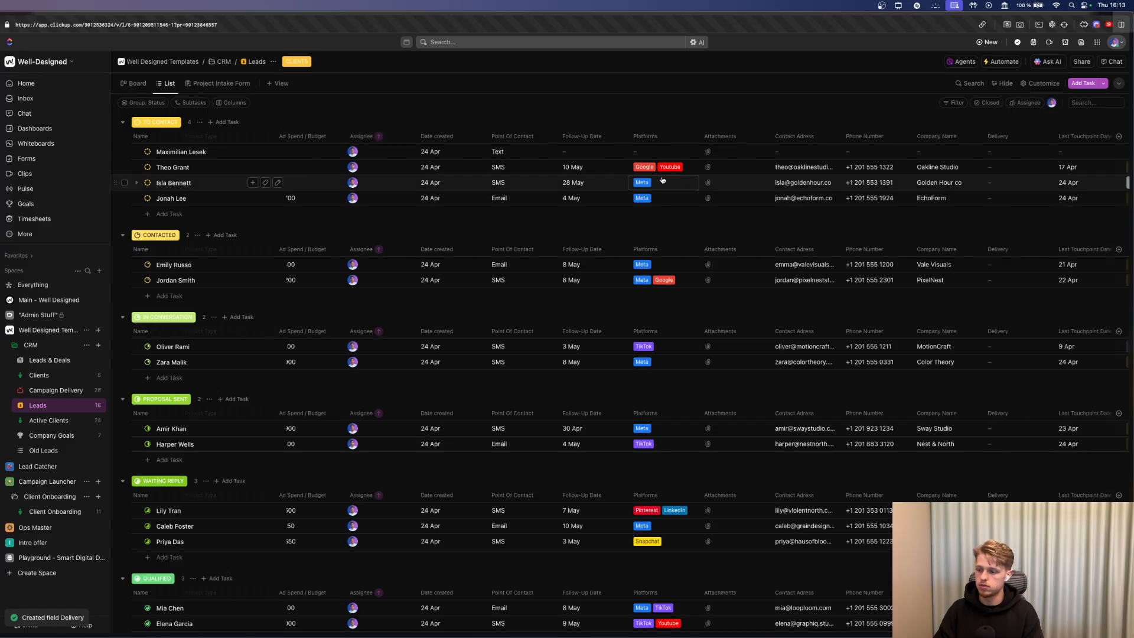
Scroll across the Leads table to check columns, leaving a lead's Project Type unchanged.
scroll(687, 181, right, 5)
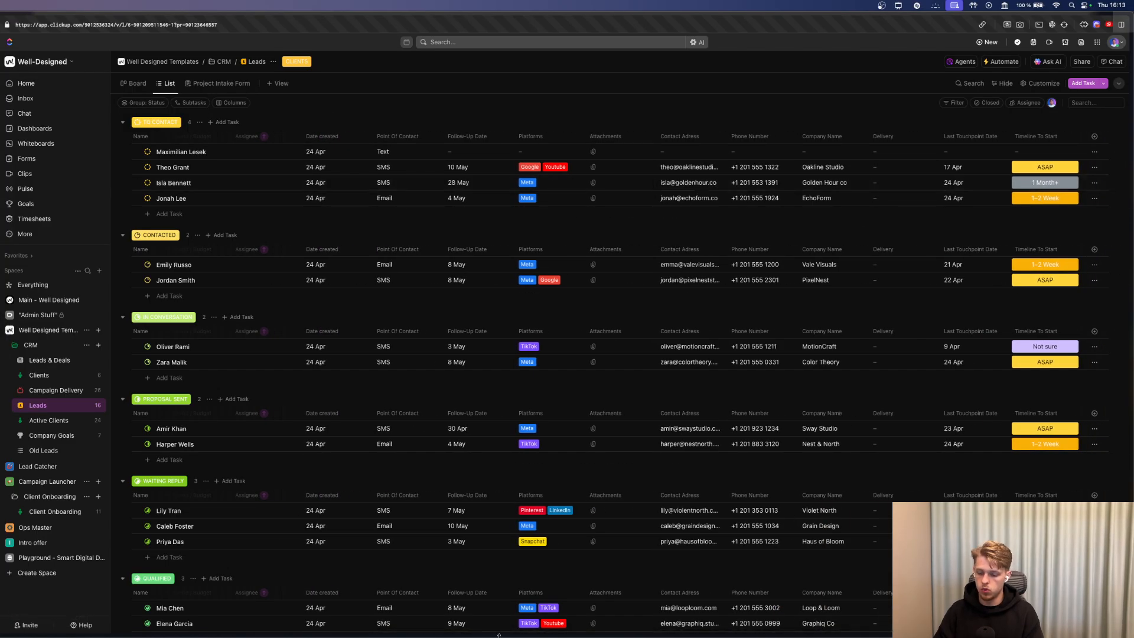
drag(719, 632, 495, 632)
click(446, 623)
click(550, 196)
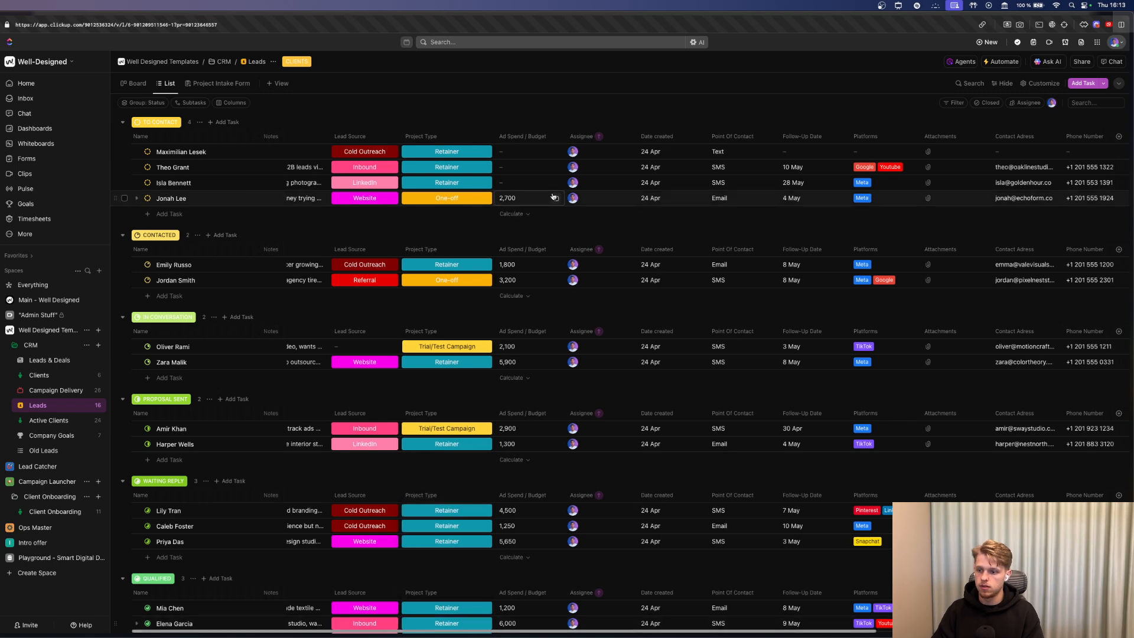
scroll(552, 197, right, 3)
scroll(553, 196, right, 10)
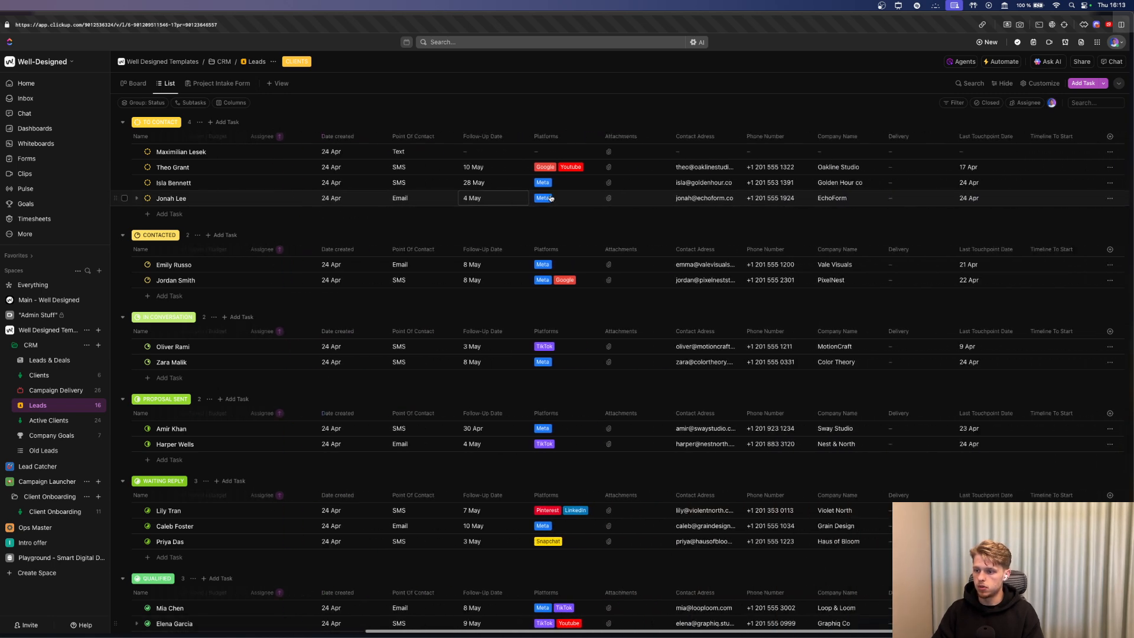
scroll(793, 159, left, 14)
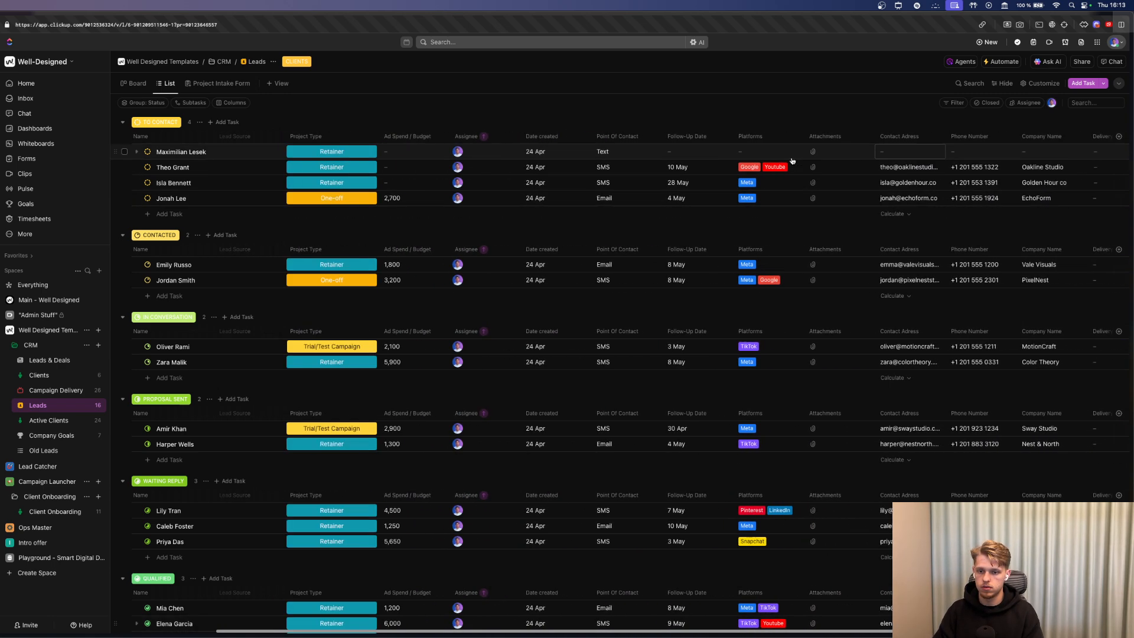
scroll(565, 175, right, 18)
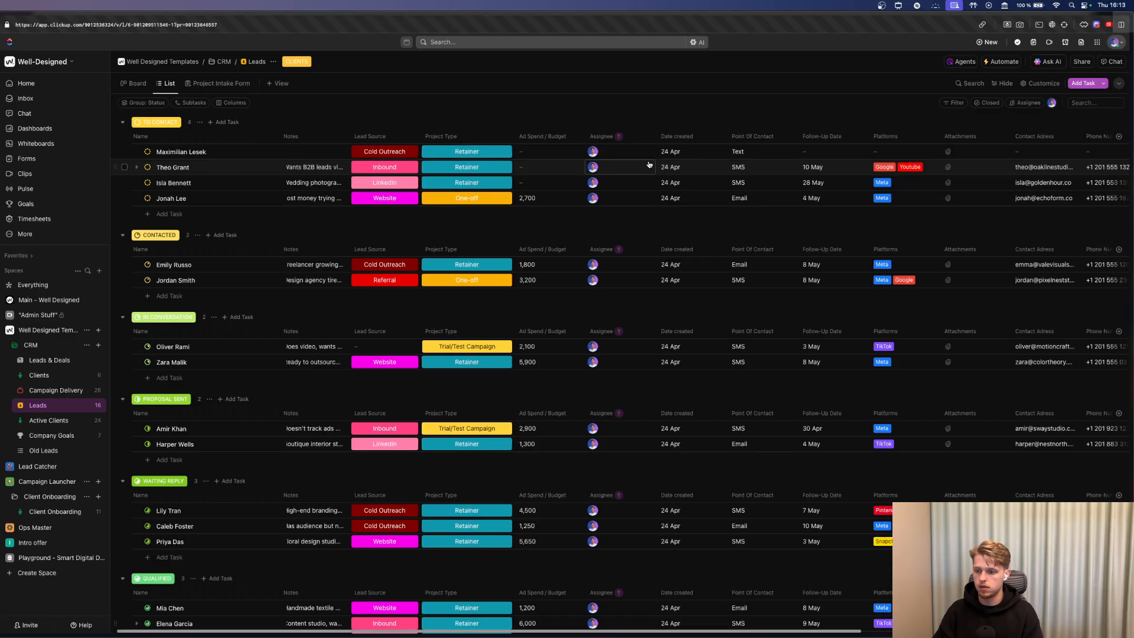
Start a new Dropdown field from the + column header, searching 'drop'.
click(1100, 135)
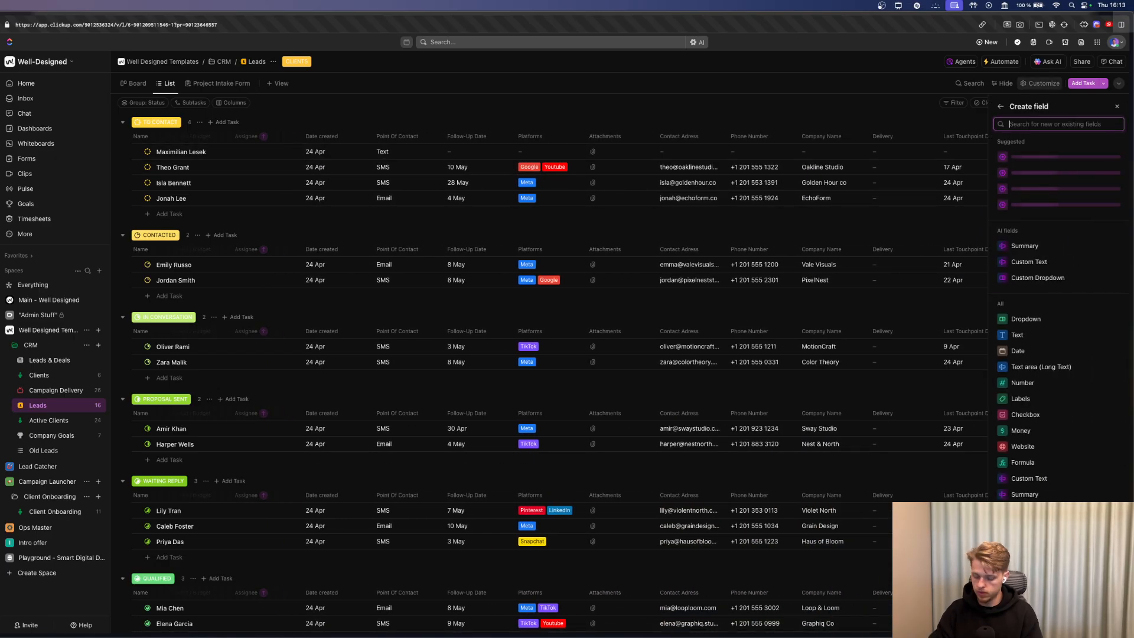
text(drop)
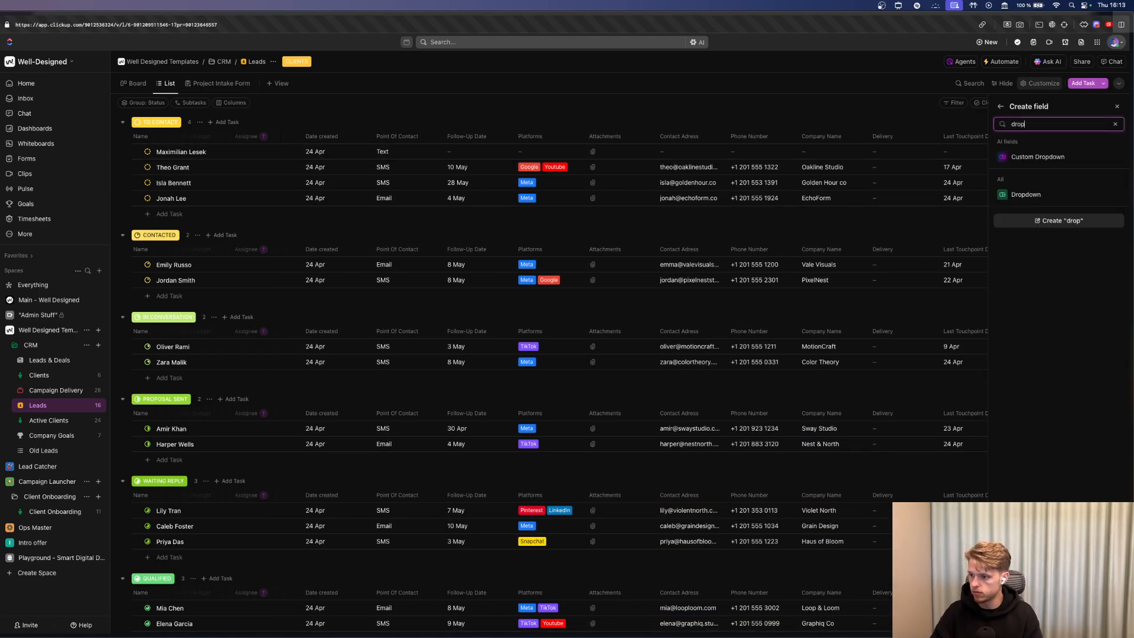
click(1026, 195)
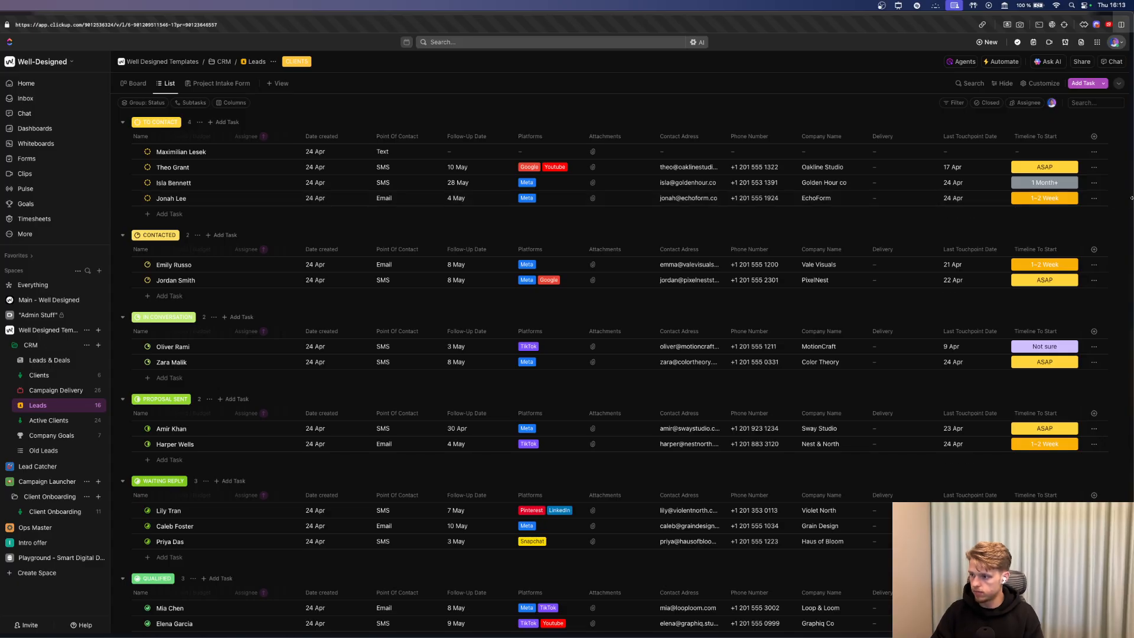
click(1094, 136)
click(1063, 319)
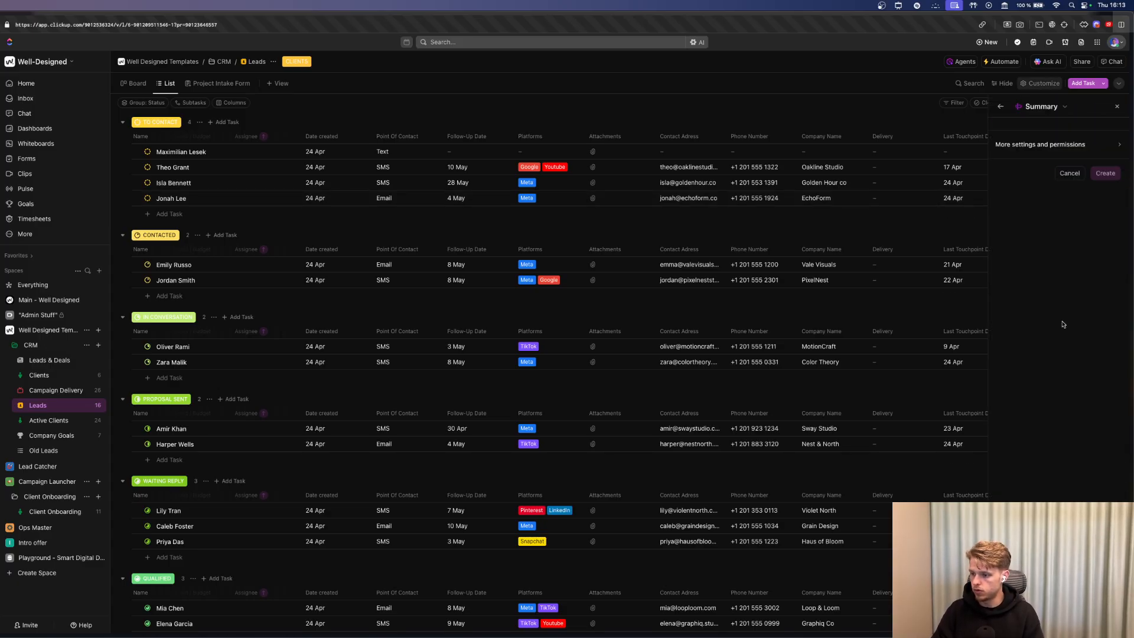
Name the field Delivery with options SEO and Meta Ads, creating it as a duplicate field.
text(Delivery)
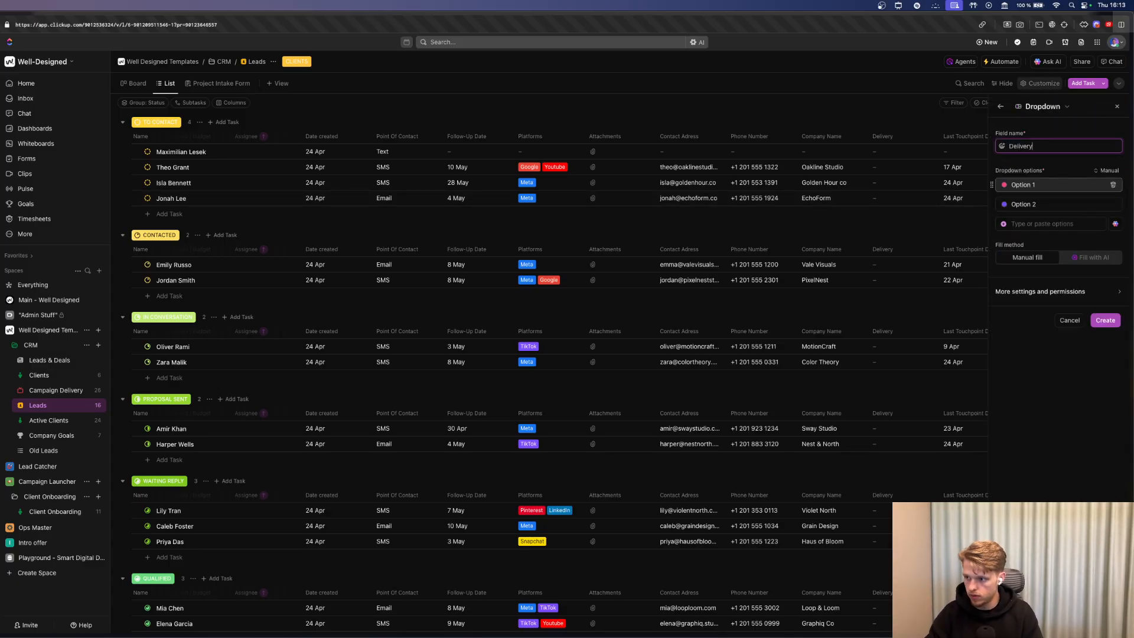
key(Tab)
text(Se)
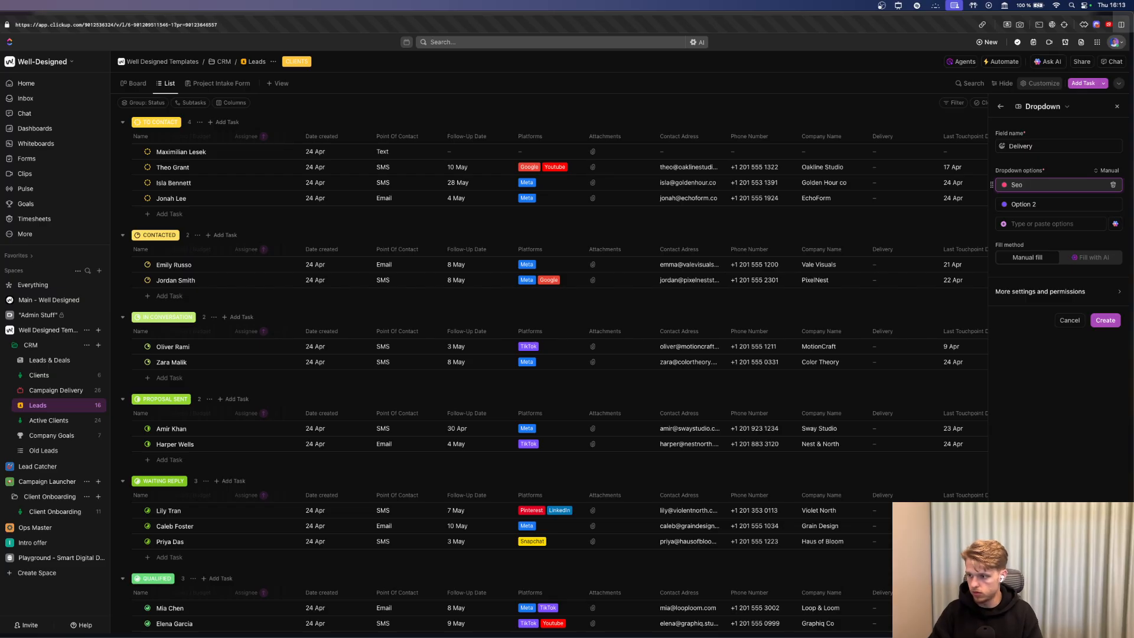
text(o)
key(BackSpace)
key(BackSpace)
text(EO)
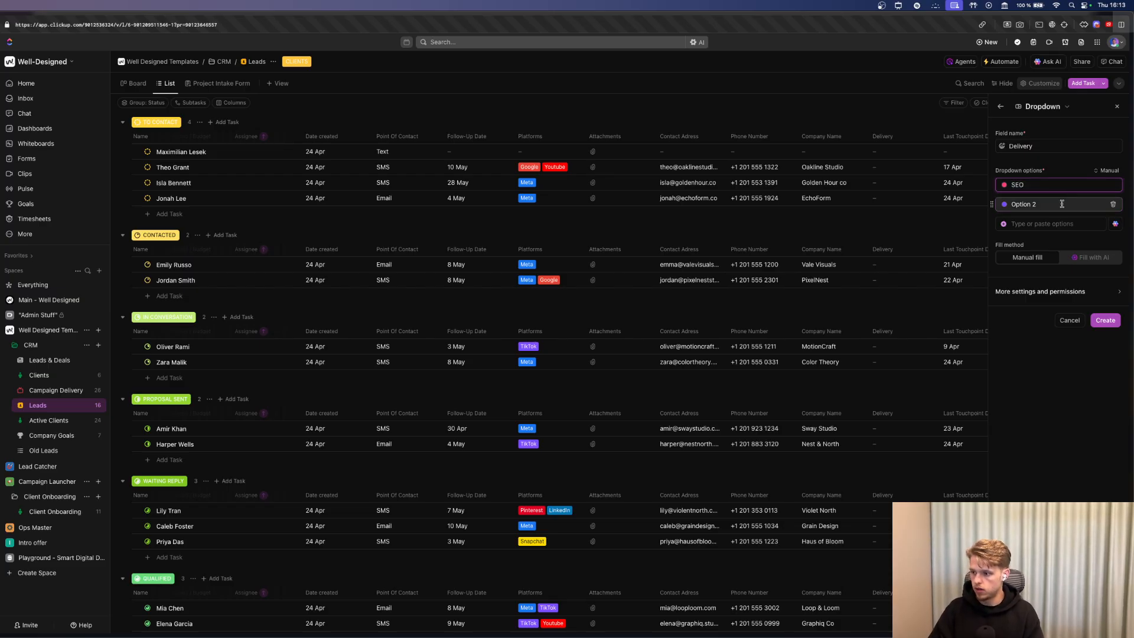
click(980, 204)
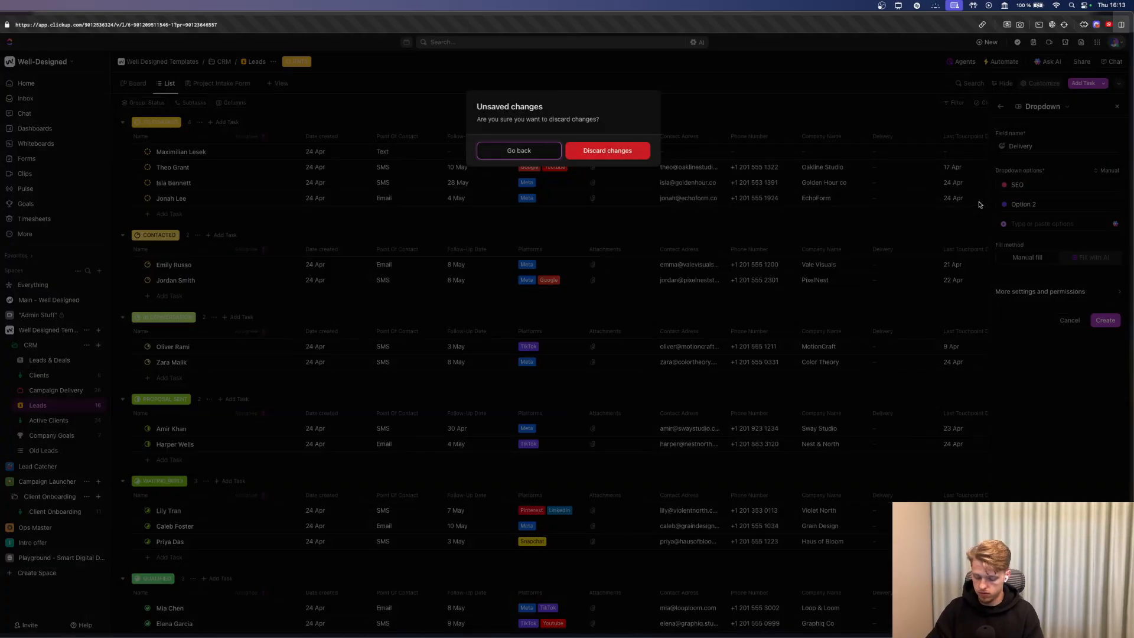
click(520, 151)
text(Meta)
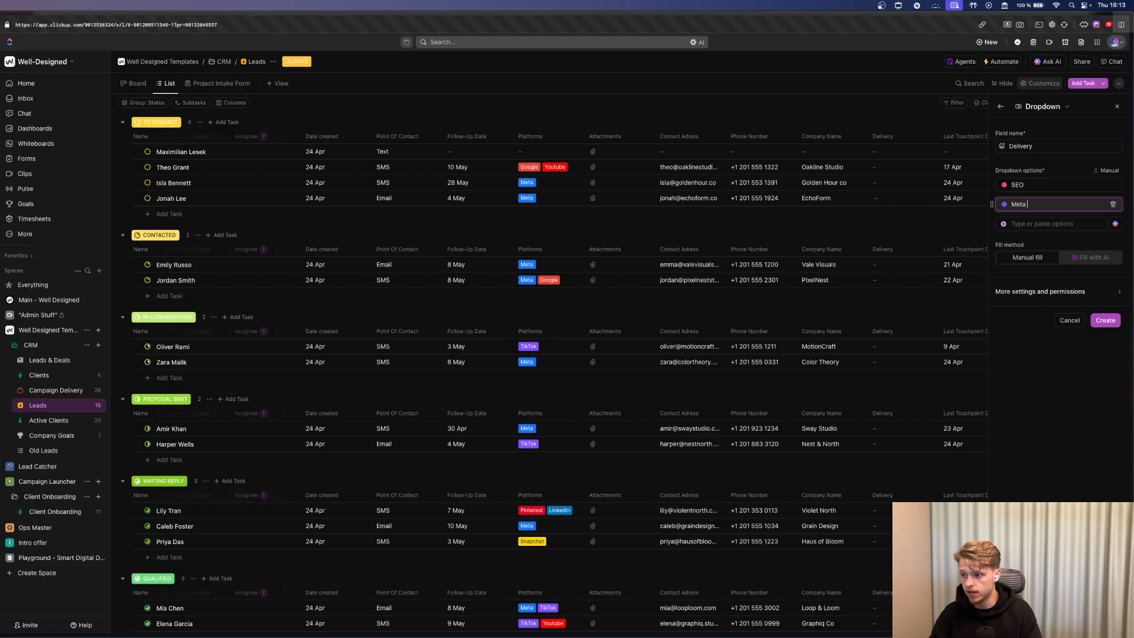
text( Ads)
click(1113, 318)
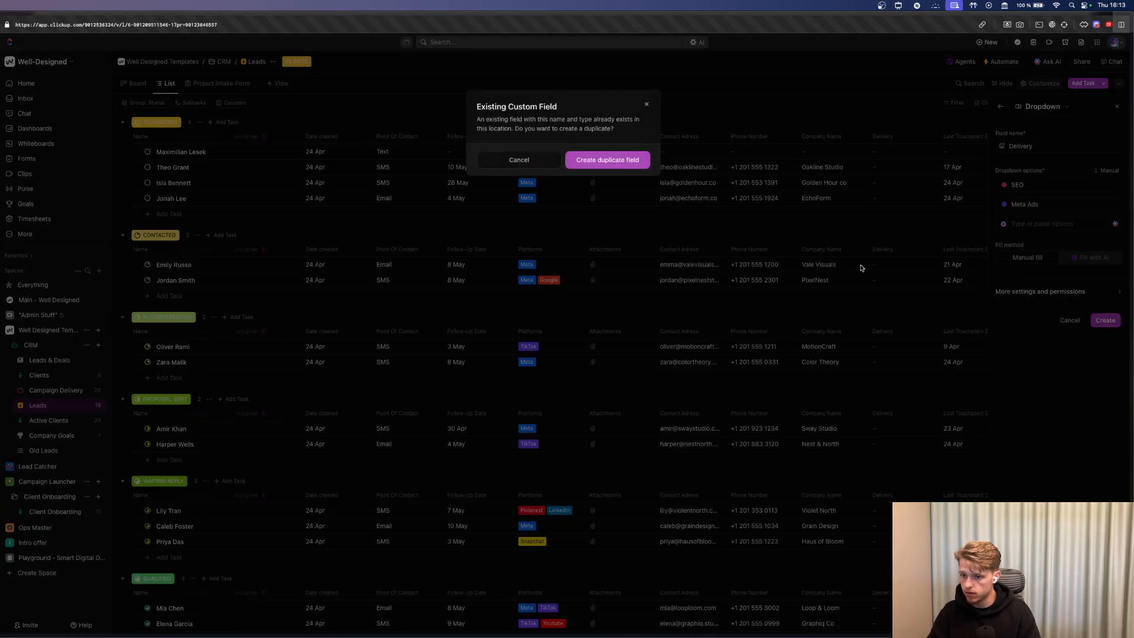
click(608, 160)
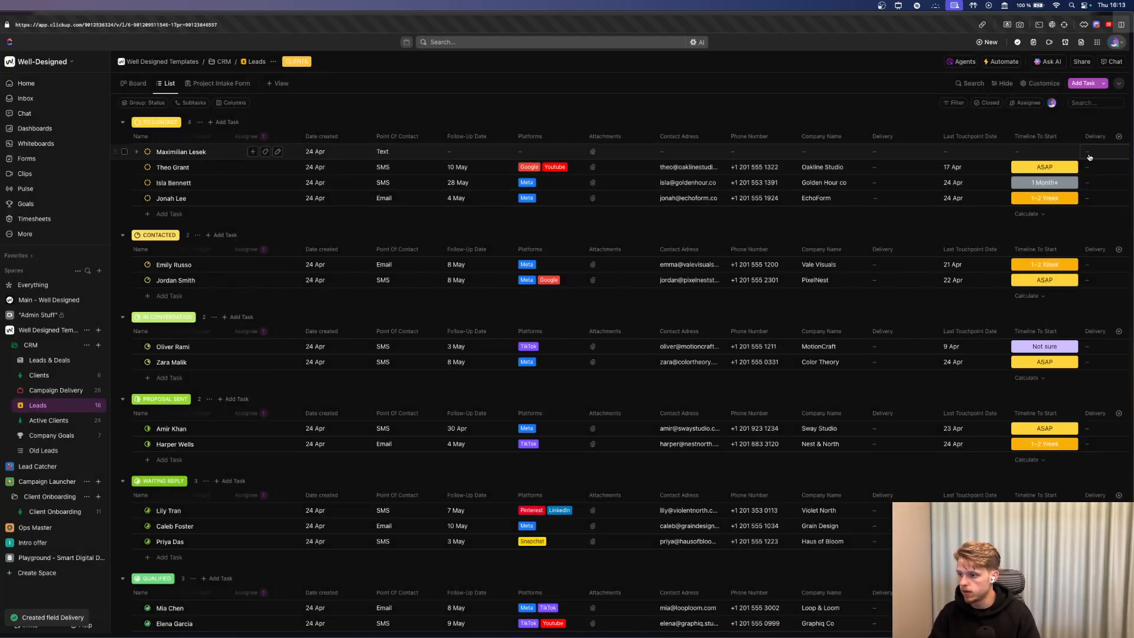
Drag the Delivery column to sit right after Name.
drag(1094, 146, 285, 137)
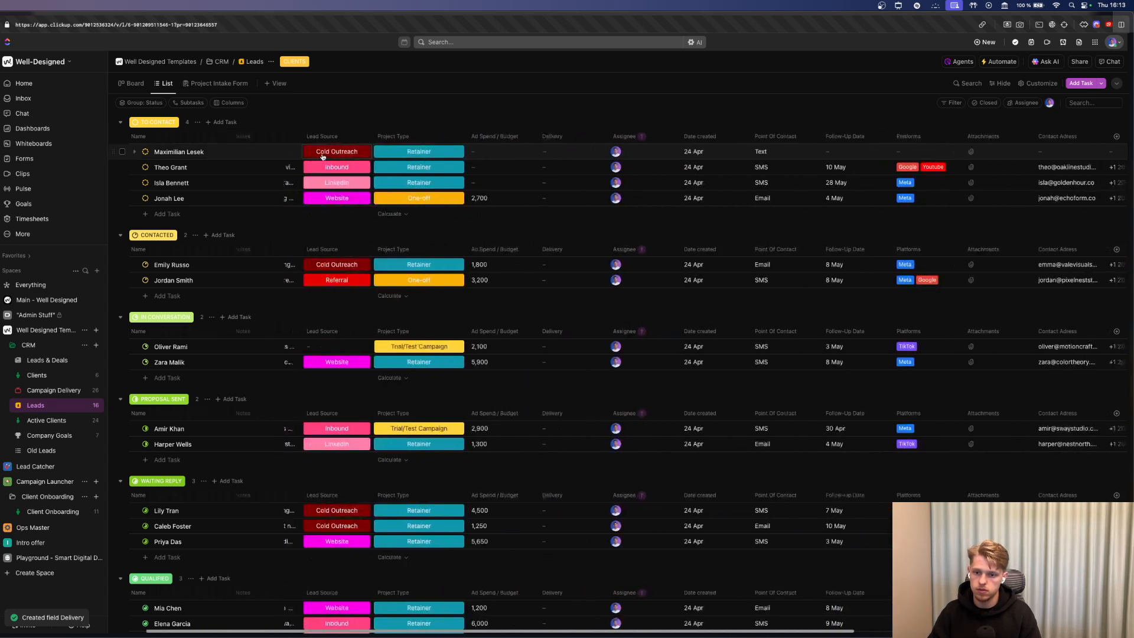
drag(630, 139, 287, 137)
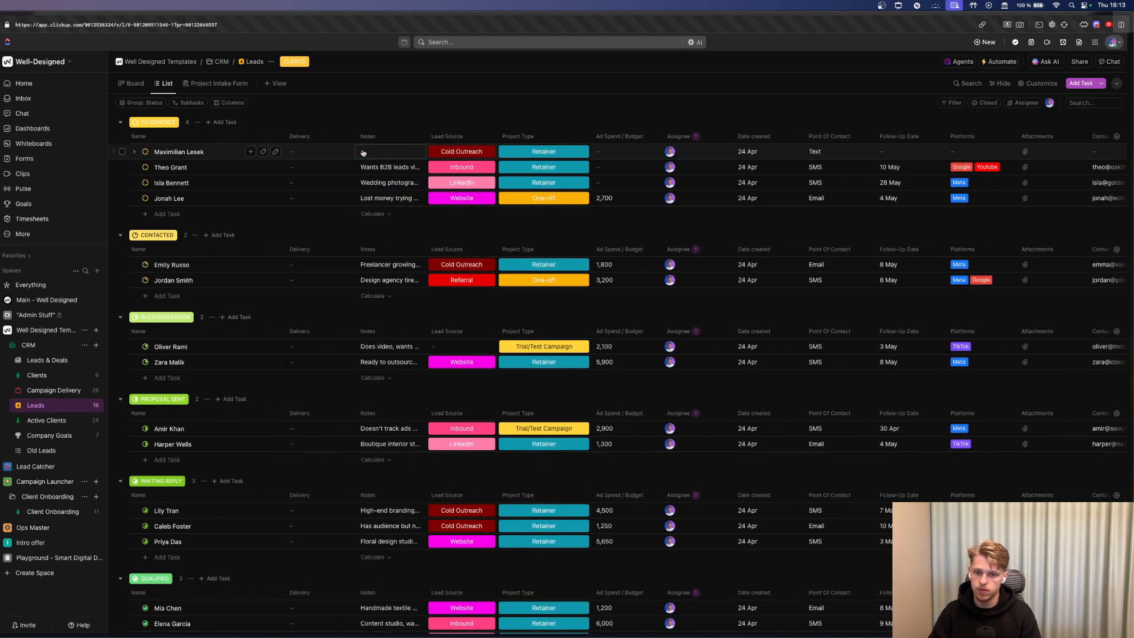
scroll(364, 295, down, 3)
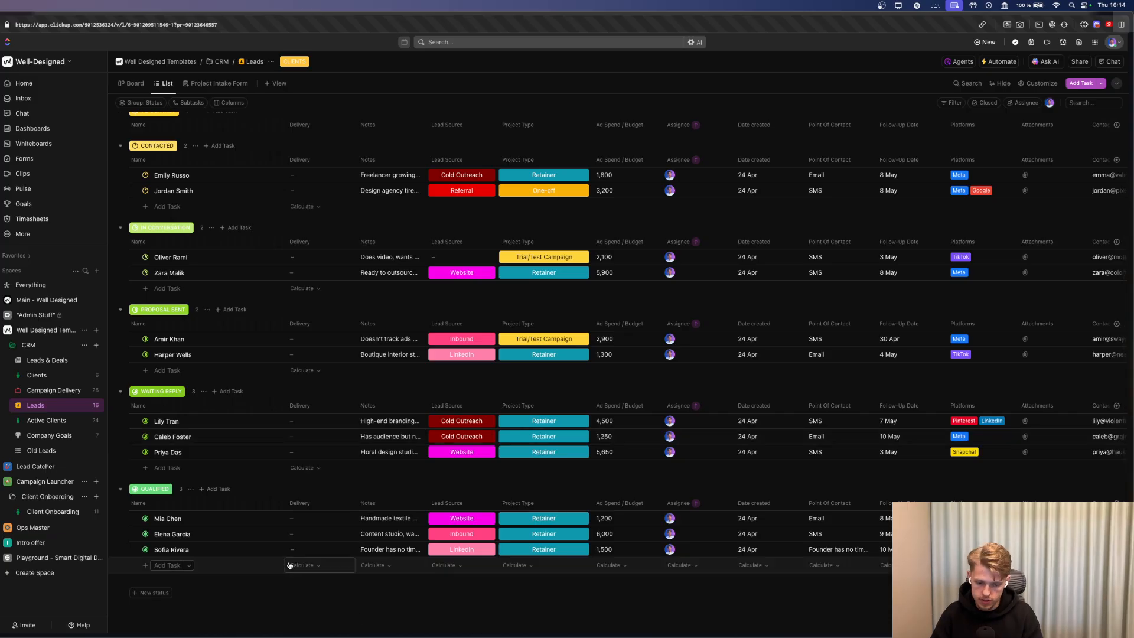
Set Delivery to Meta Ads for the last Qualified lead and SEO for the second.
click(296, 549)
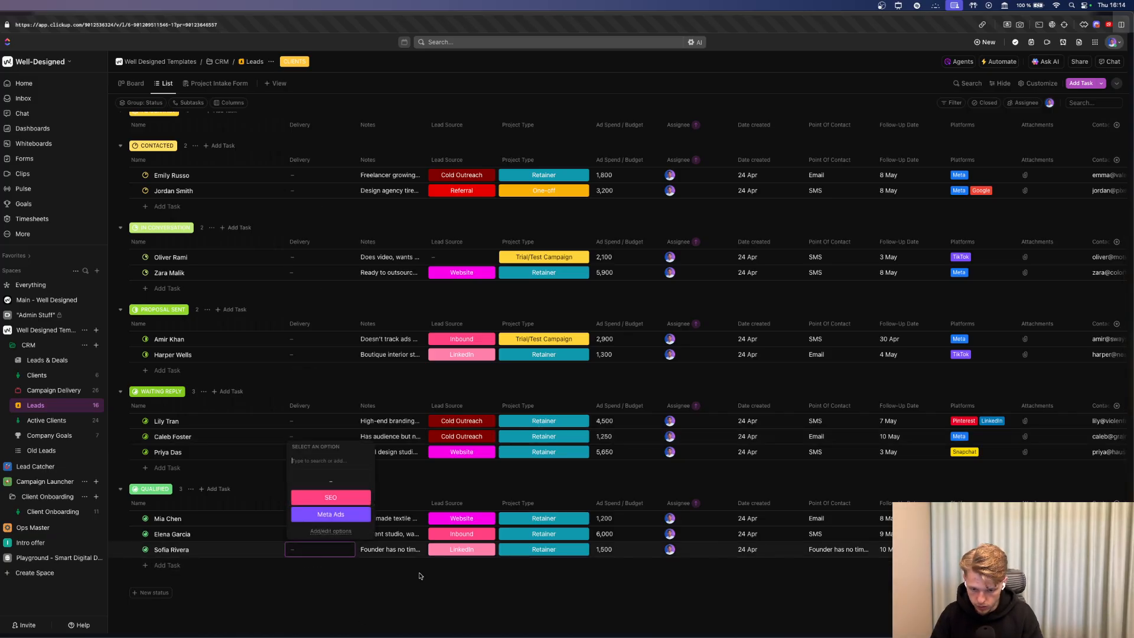
click(349, 512)
click(329, 532)
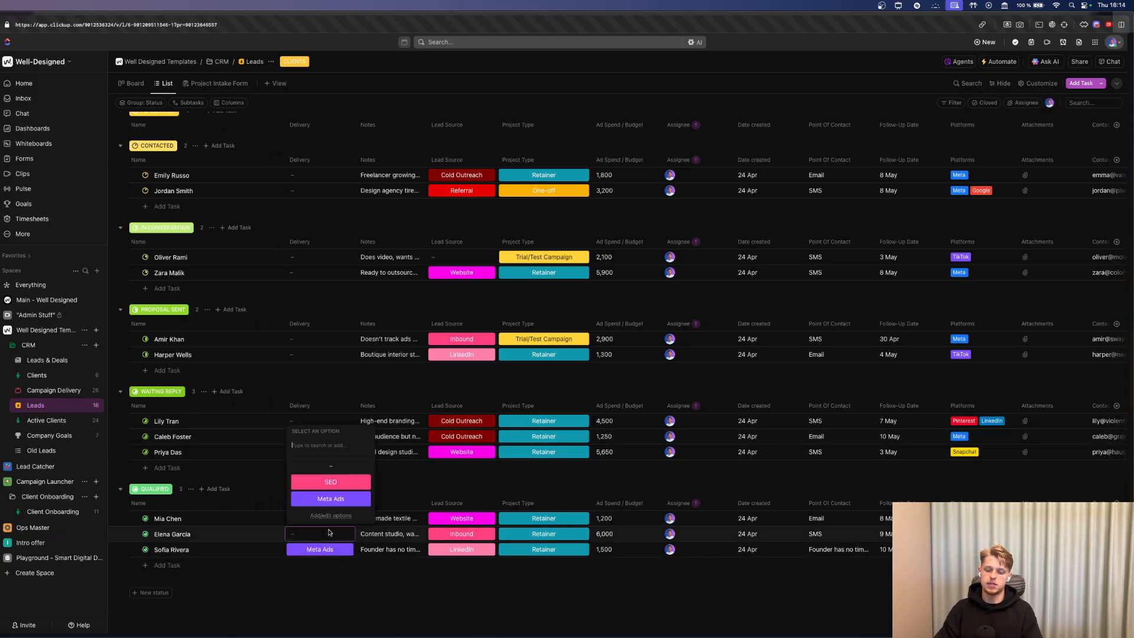
click(331, 482)
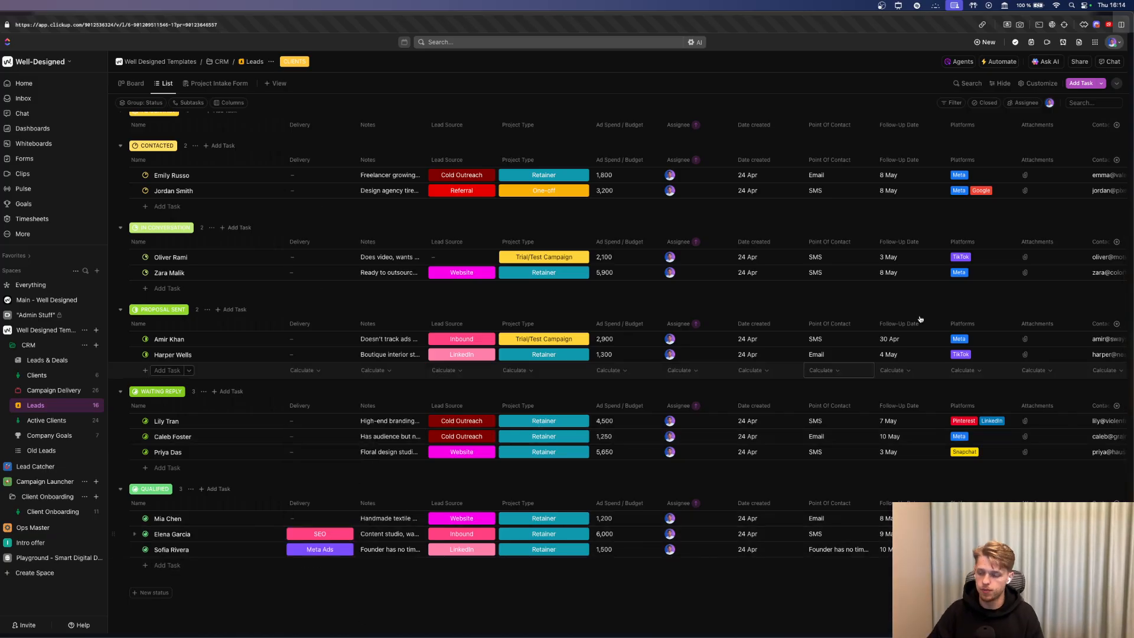
Create a new list automation triggered when a task's status changes to COMPLETE.
click(1010, 60)
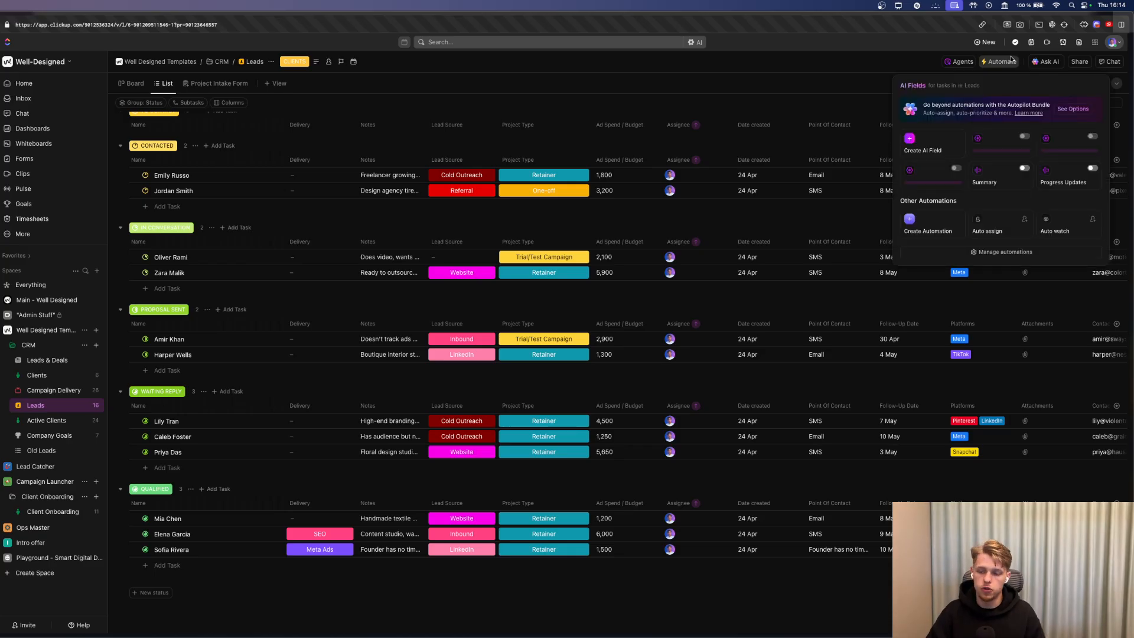
click(1001, 252)
click(547, 257)
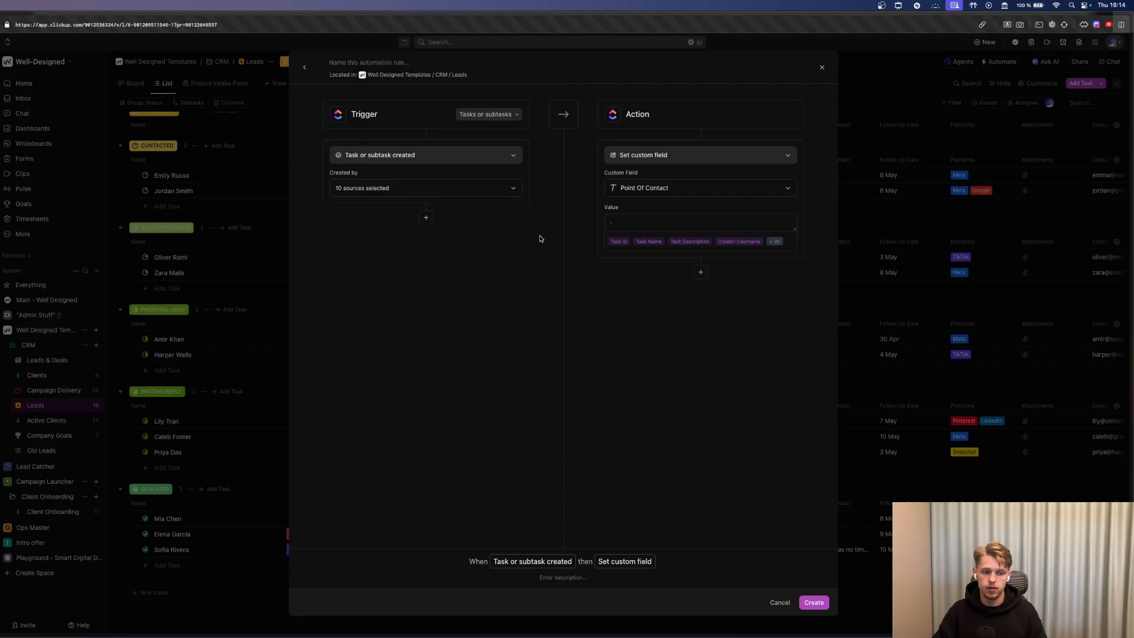
click(431, 156)
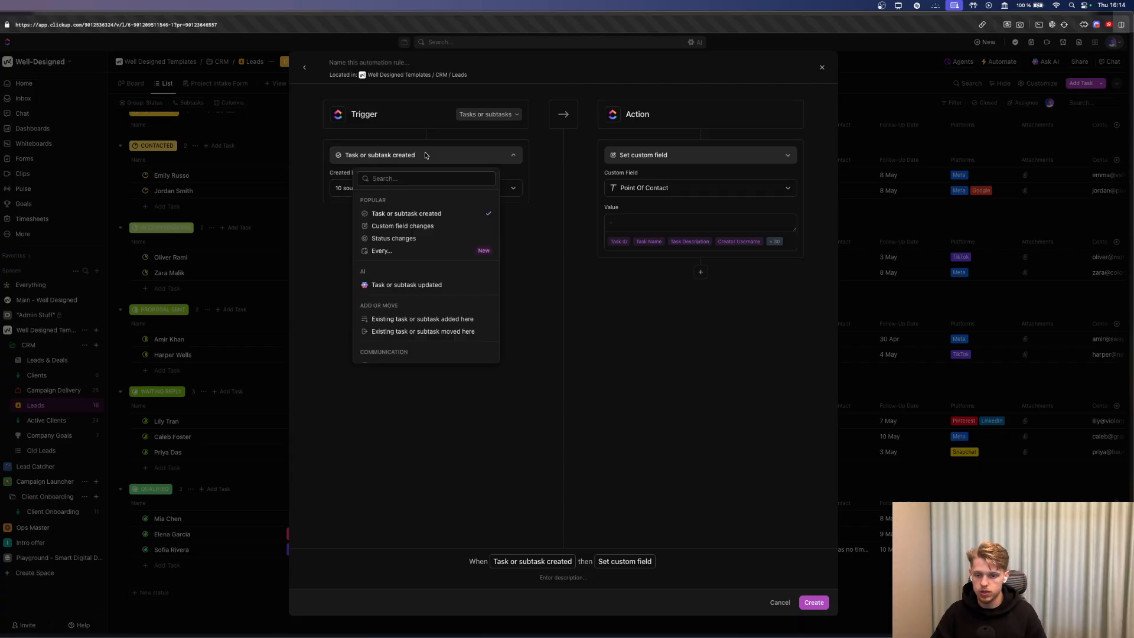
click(397, 237)
click(387, 218)
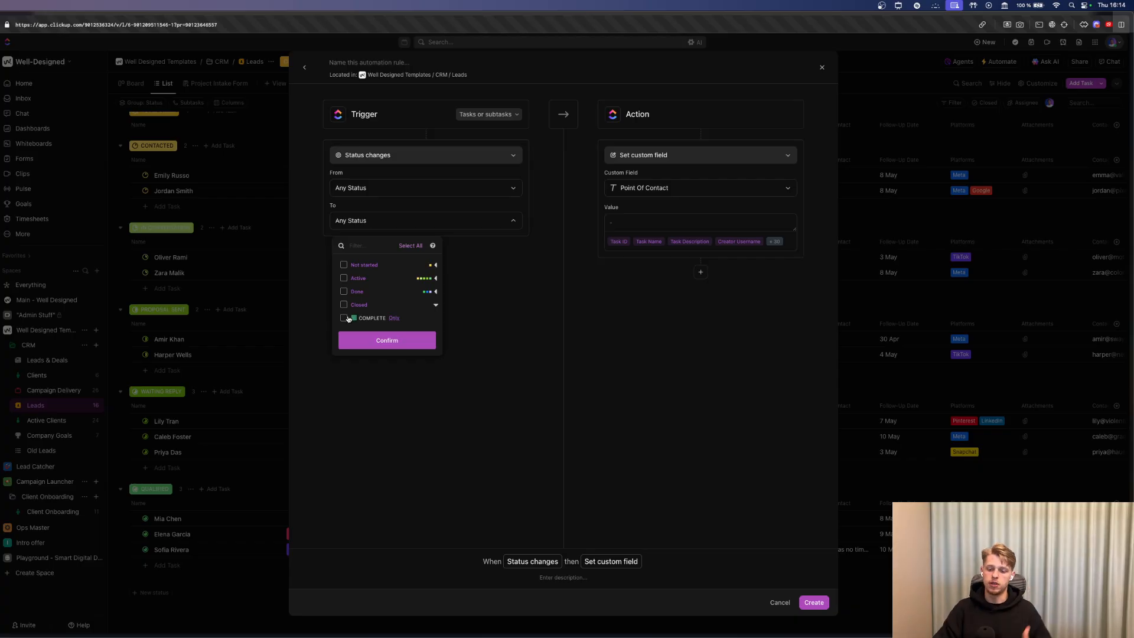
click(345, 318)
click(378, 339)
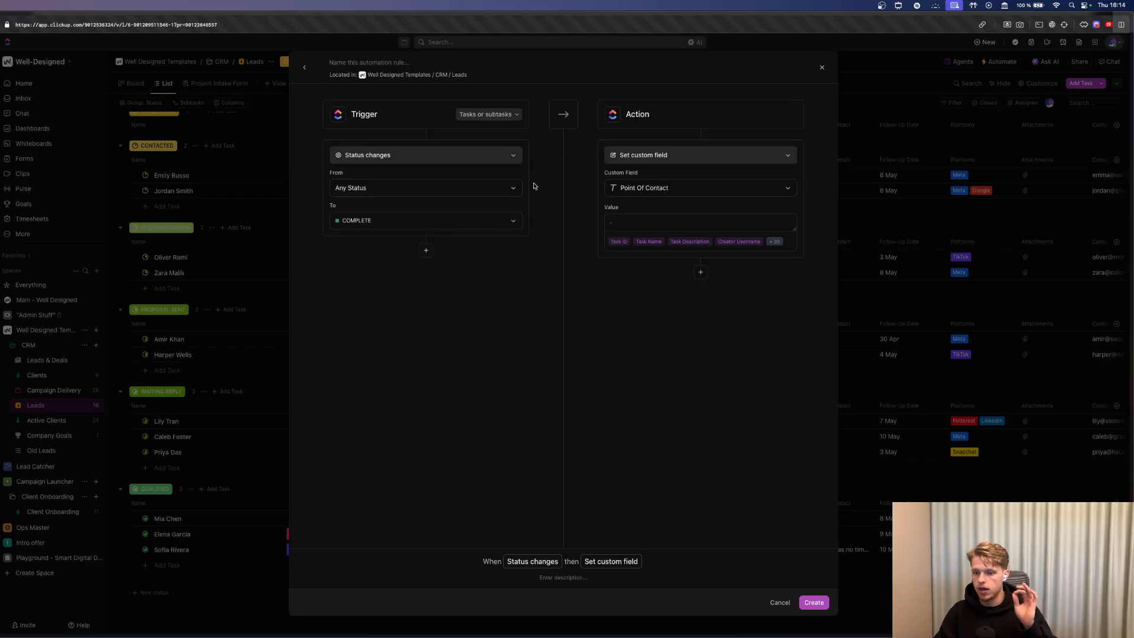
Add a trigger condition: Delivery custom field is equal to Meta Ads.
click(426, 250)
click(413, 267)
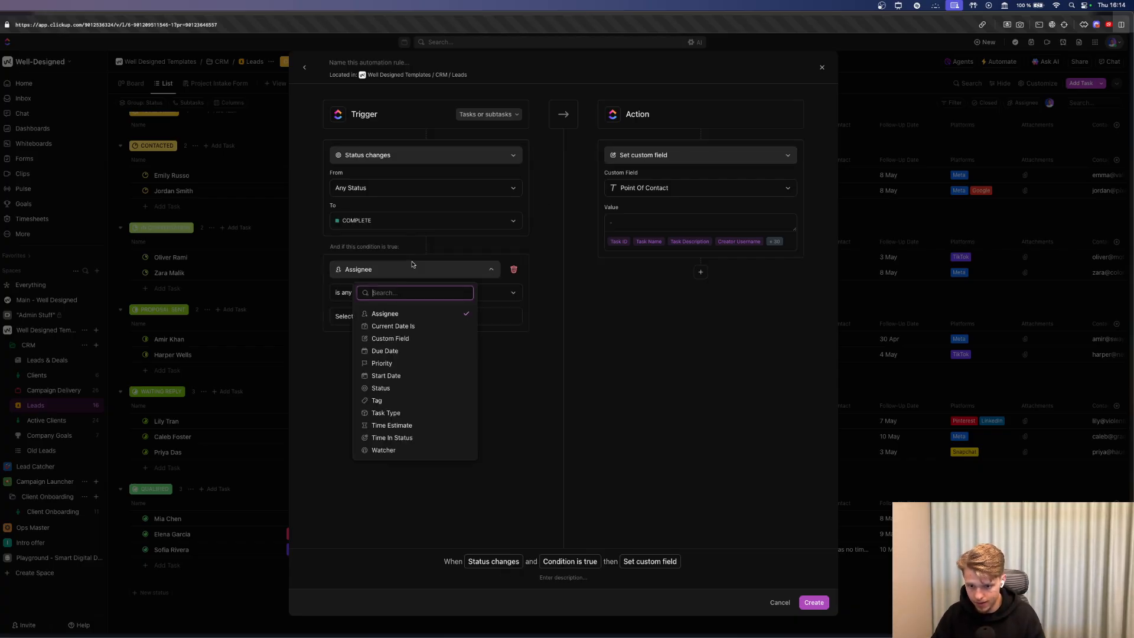
click(413, 266)
click(397, 274)
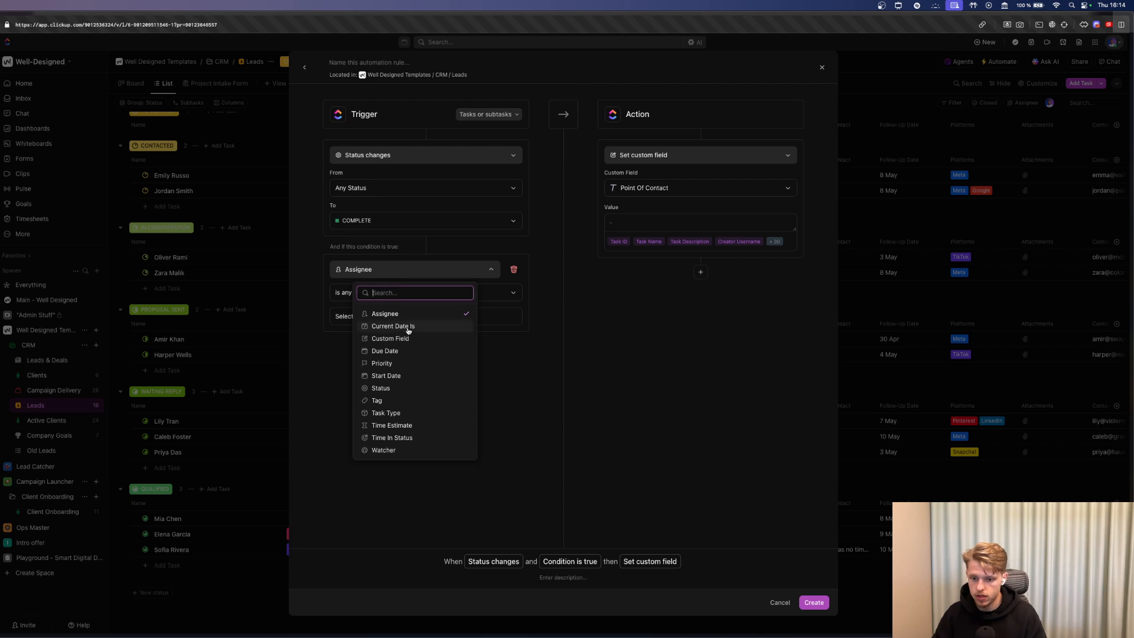
click(391, 339)
scroll(396, 375, down, 2)
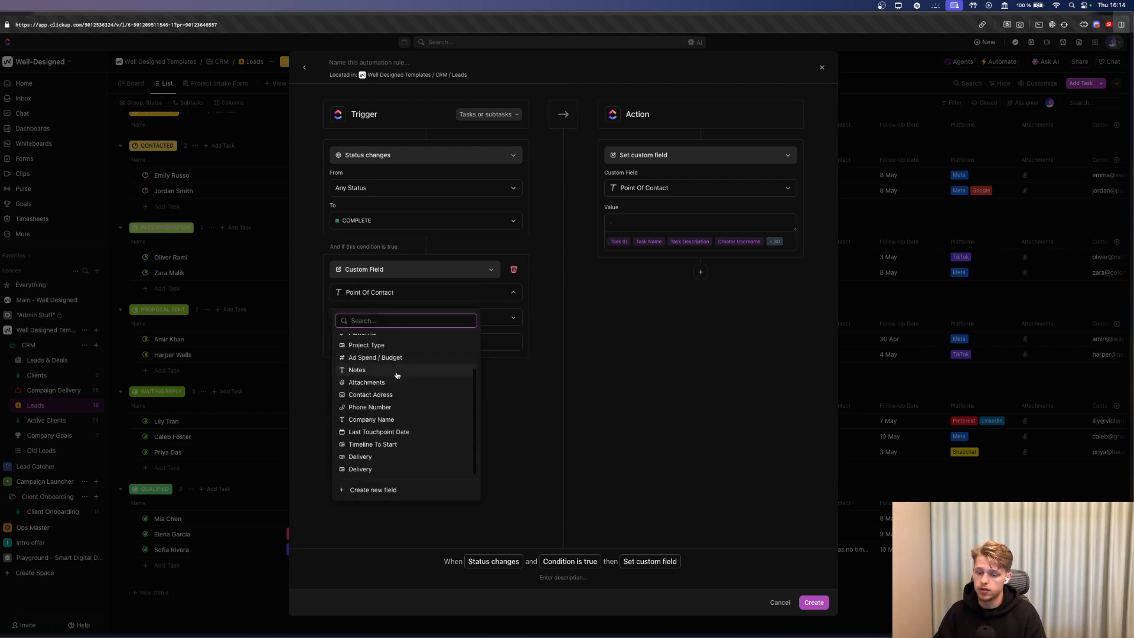
click(381, 468)
click(361, 318)
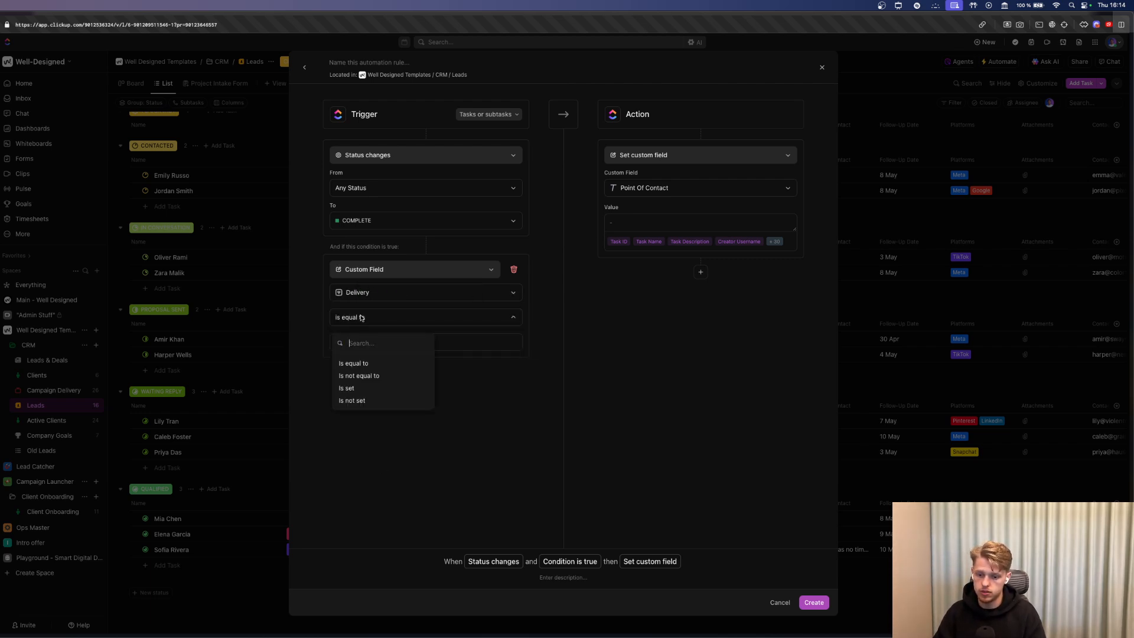
click(394, 337)
click(405, 346)
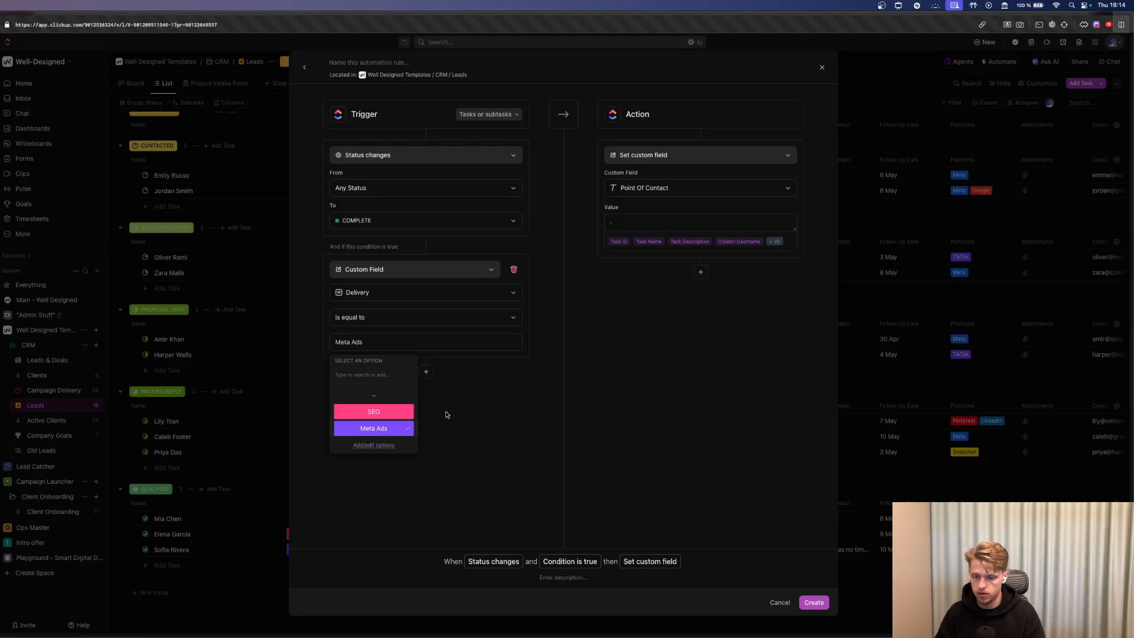
click(376, 336)
click(373, 345)
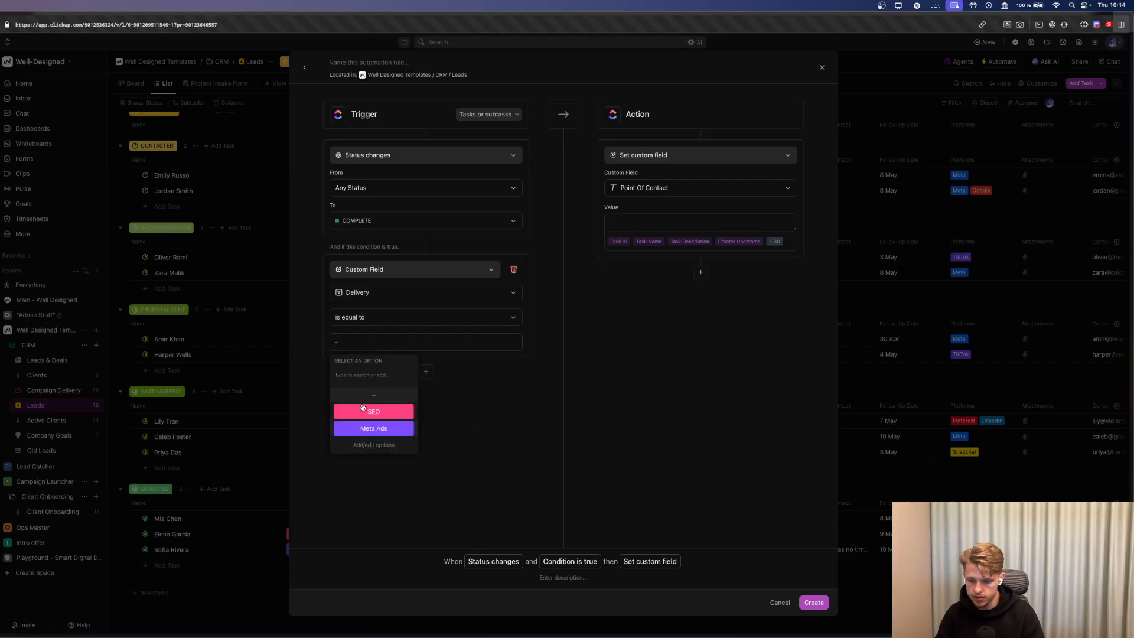
click(465, 399)
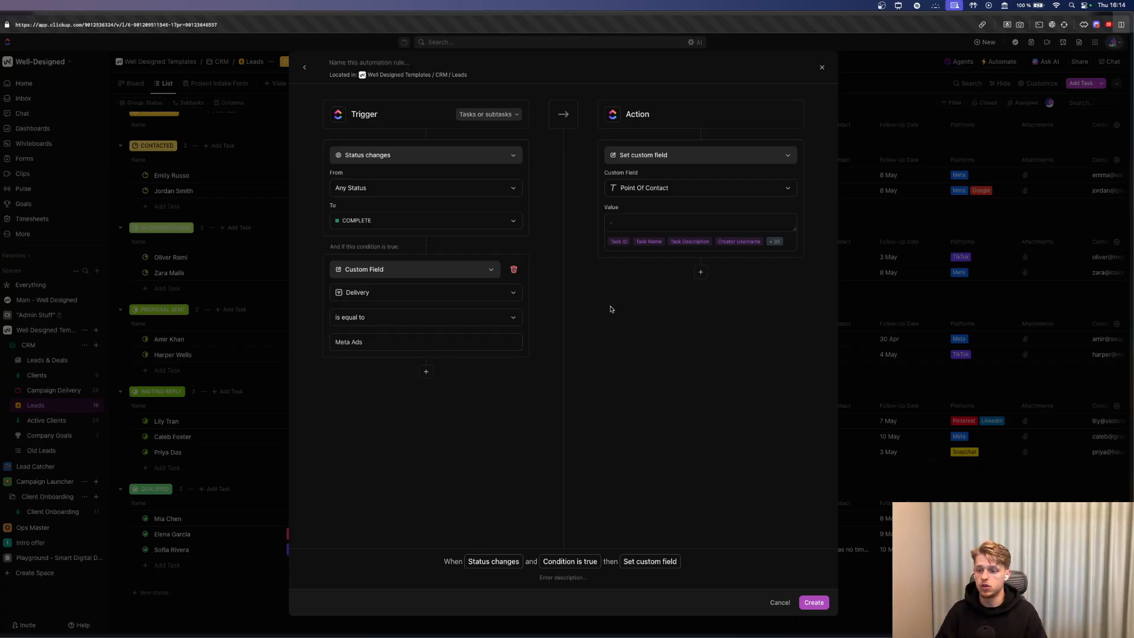
Make the action create a task, named from Task Name, in the CRM Clients list.
click(642, 159)
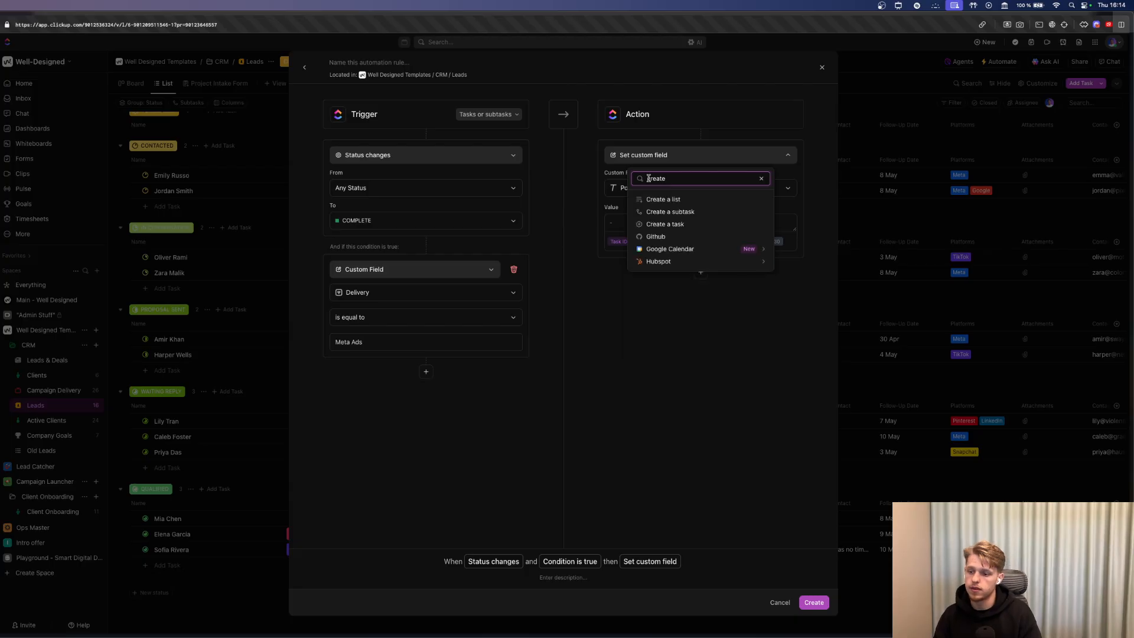
click(665, 225)
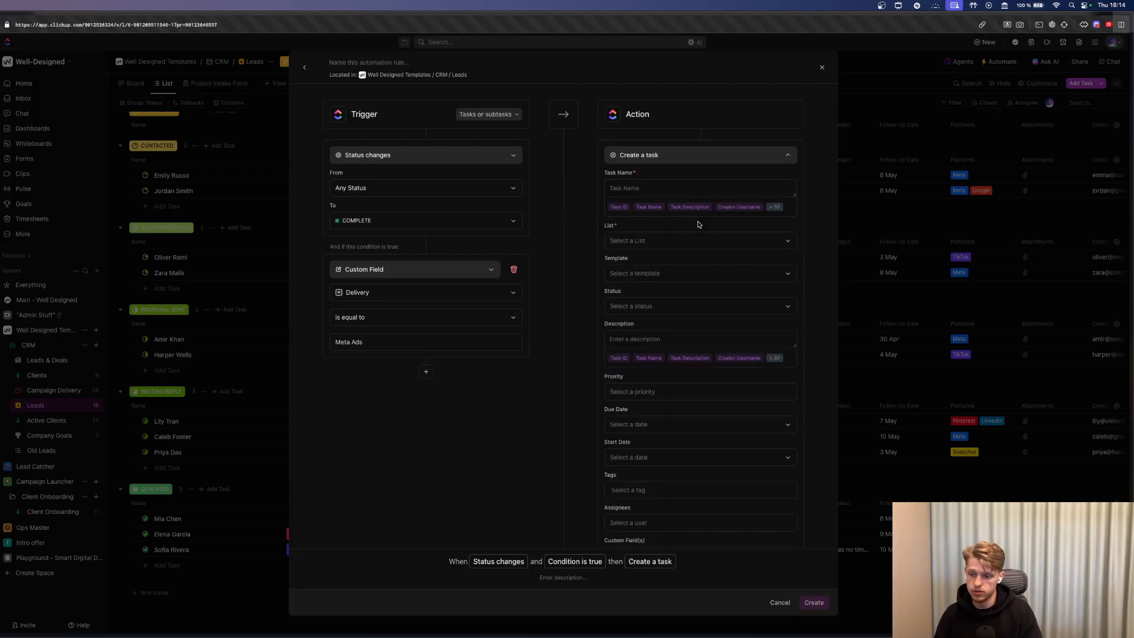
click(649, 206)
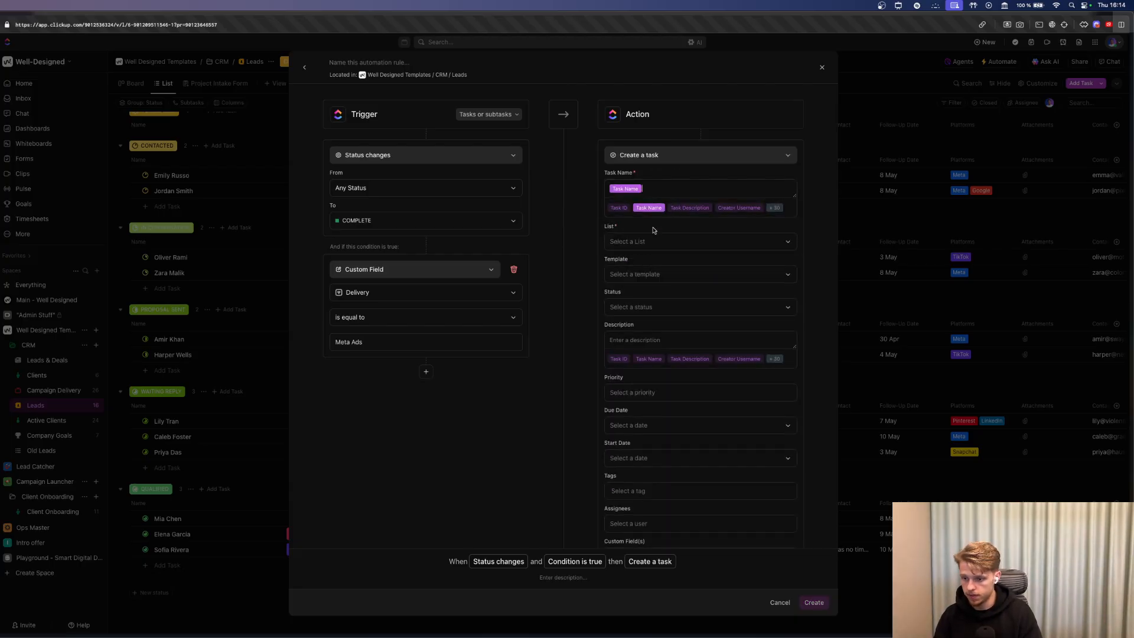
click(650, 242)
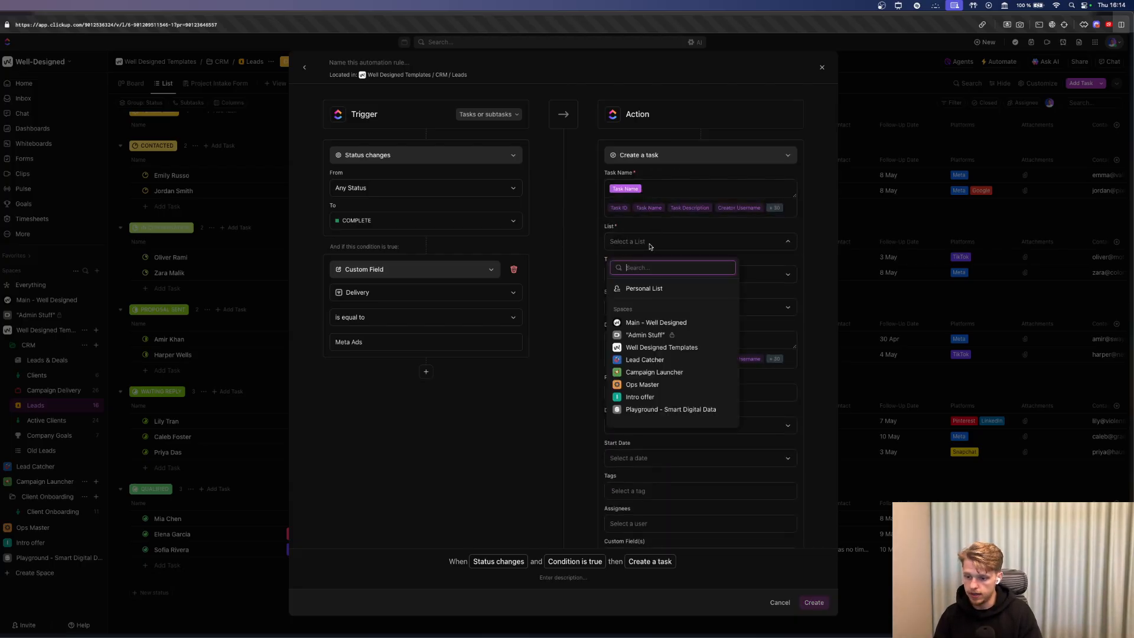
click(618, 349)
click(627, 362)
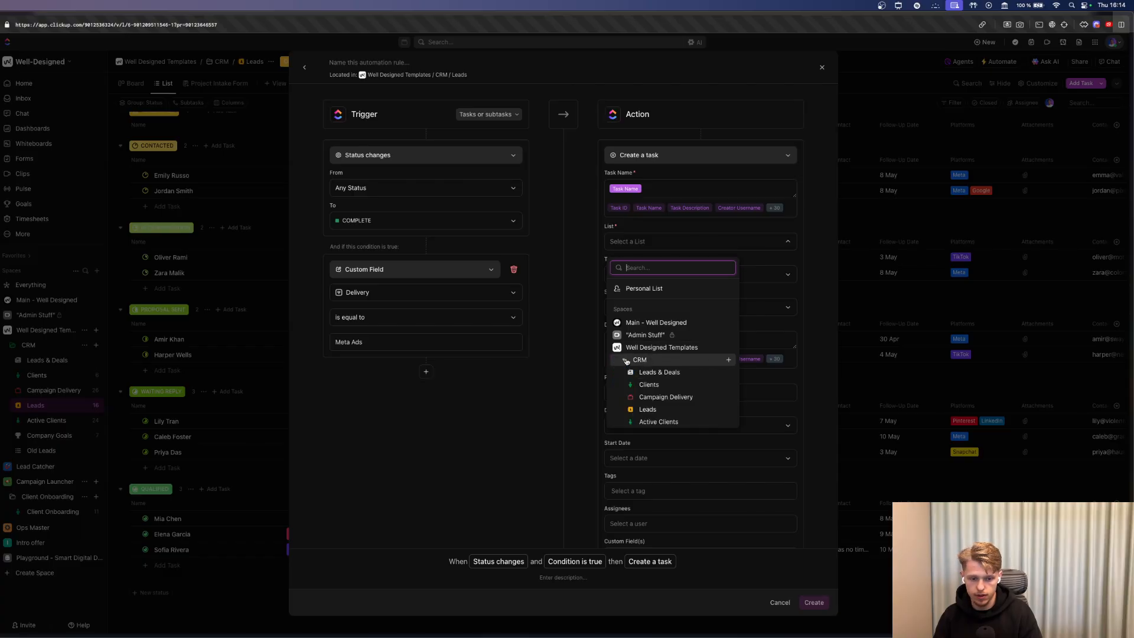
click(659, 383)
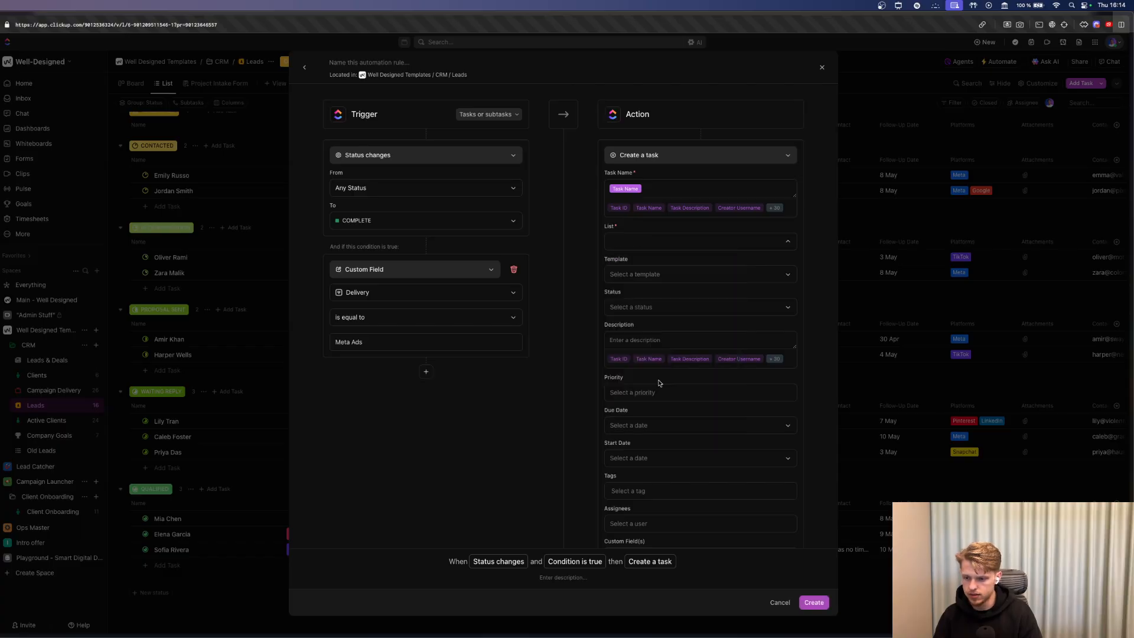
Apply the Delivery For Client - SEO template with status TO DO and Urgent priority.
click(660, 275)
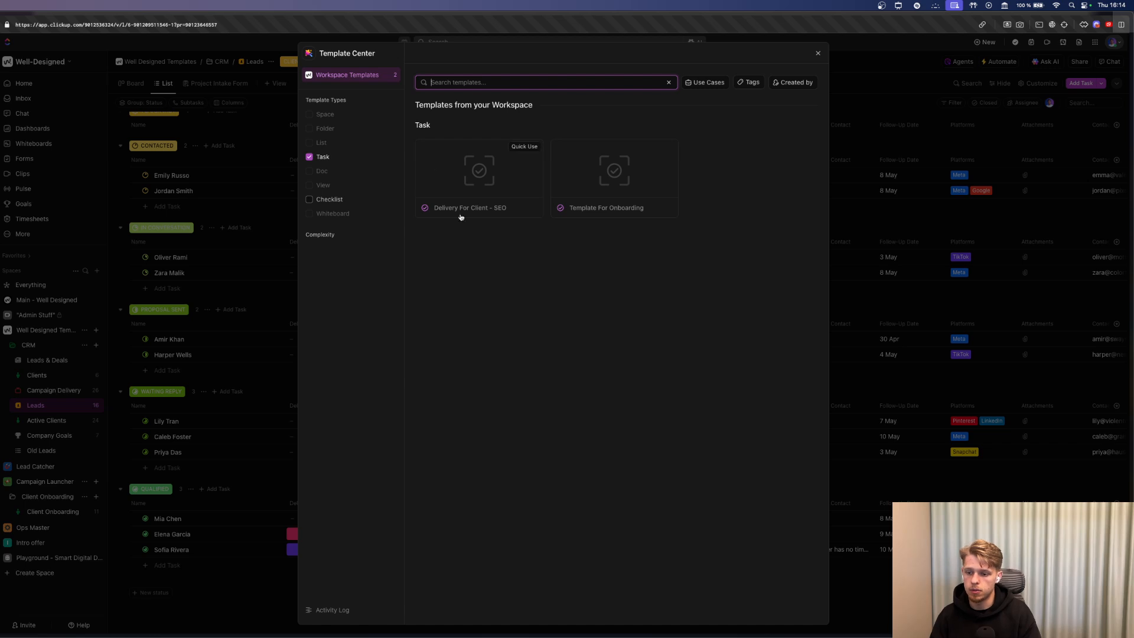
click(483, 190)
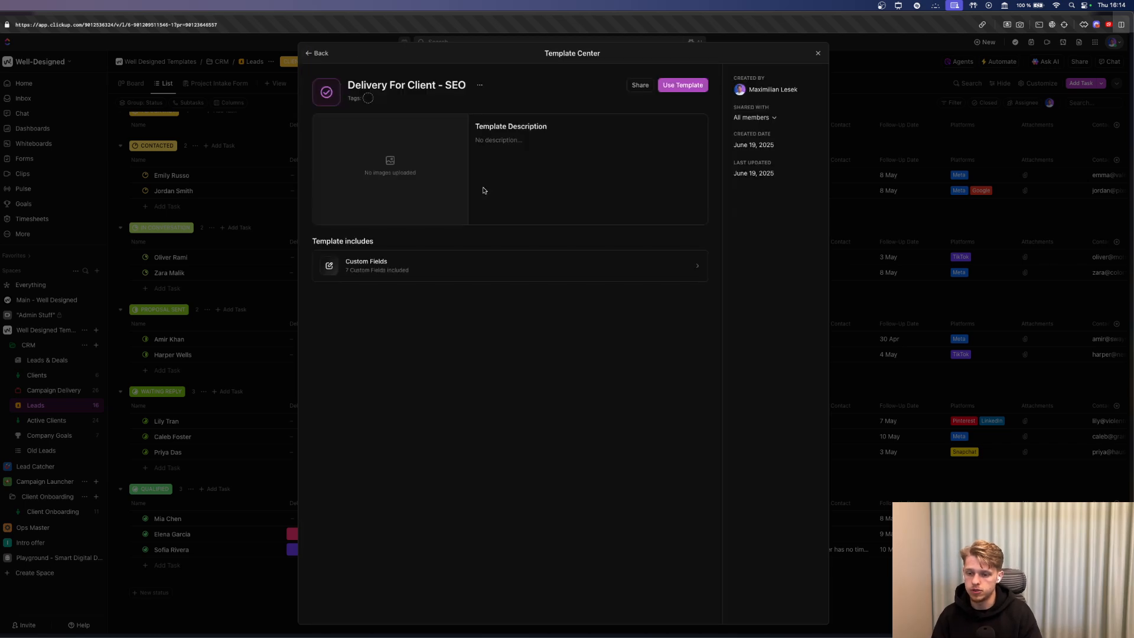
click(683, 85)
click(680, 309)
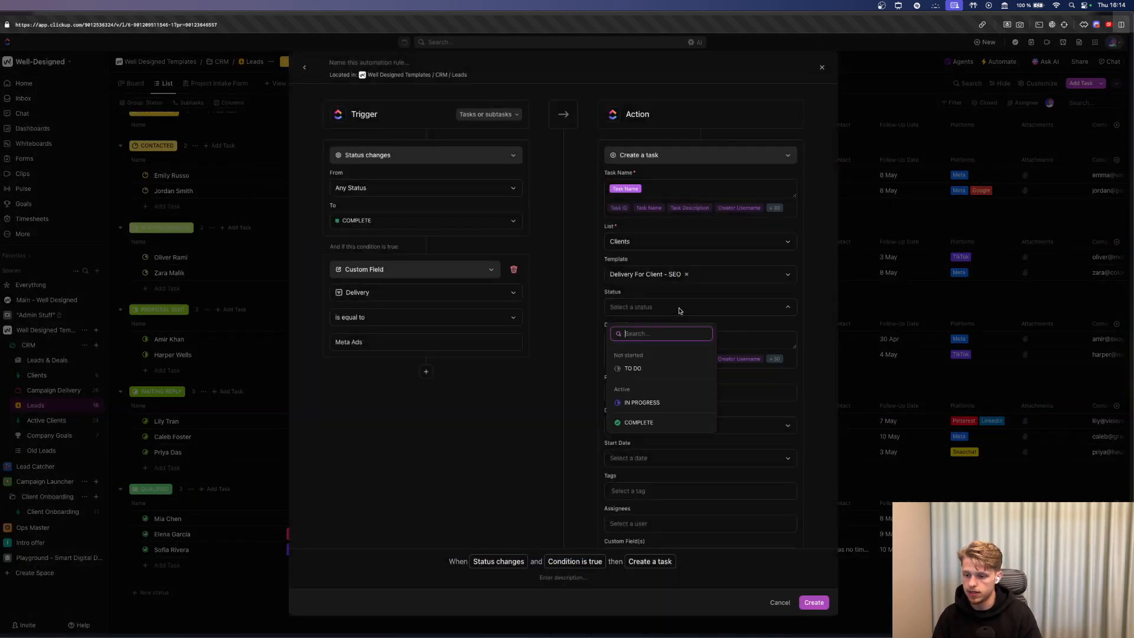
click(650, 369)
scroll(647, 371, down, 2)
click(641, 343)
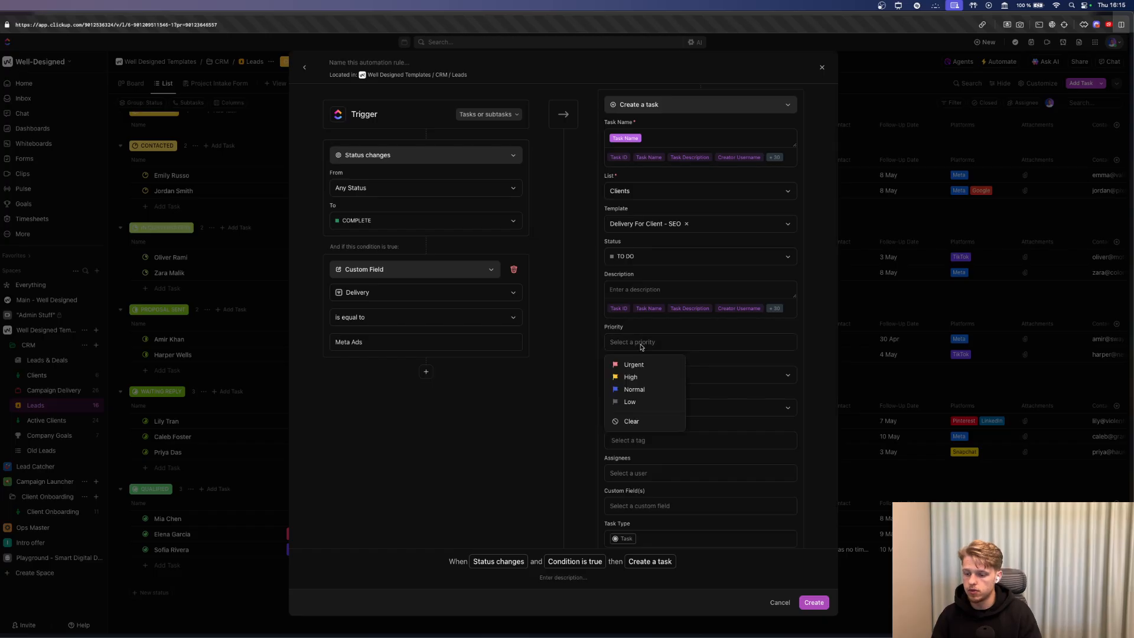
click(642, 363)
scroll(644, 376, down, 1)
scroll(646, 373, down, 2)
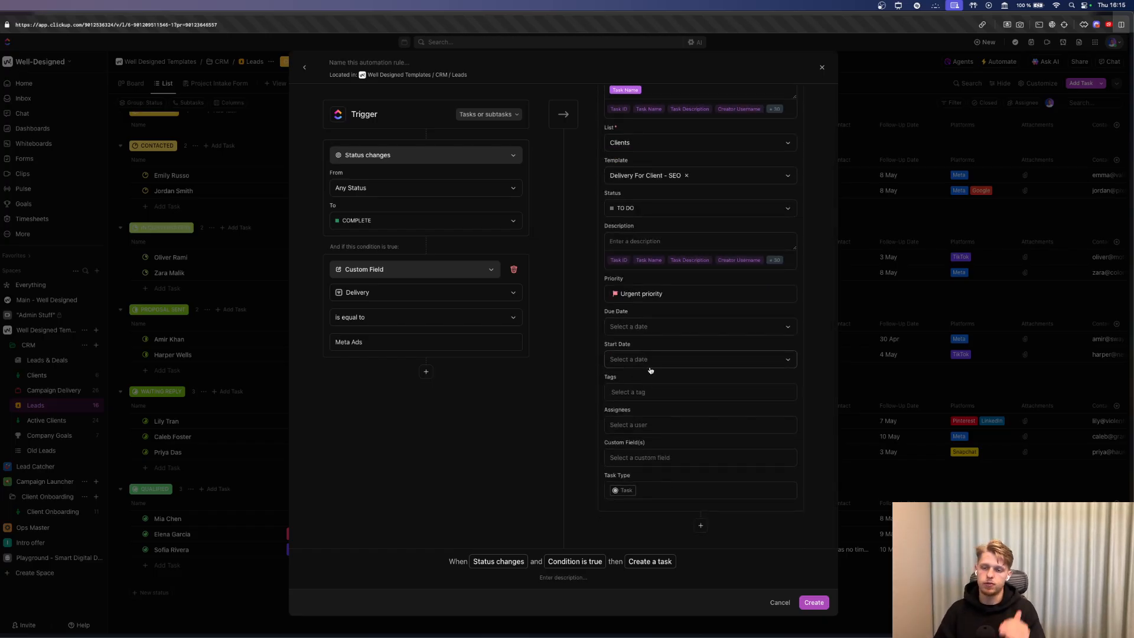
Name the rule 'Client Closed Meta Ads' and save it.
click(363, 63)
text(Cl)
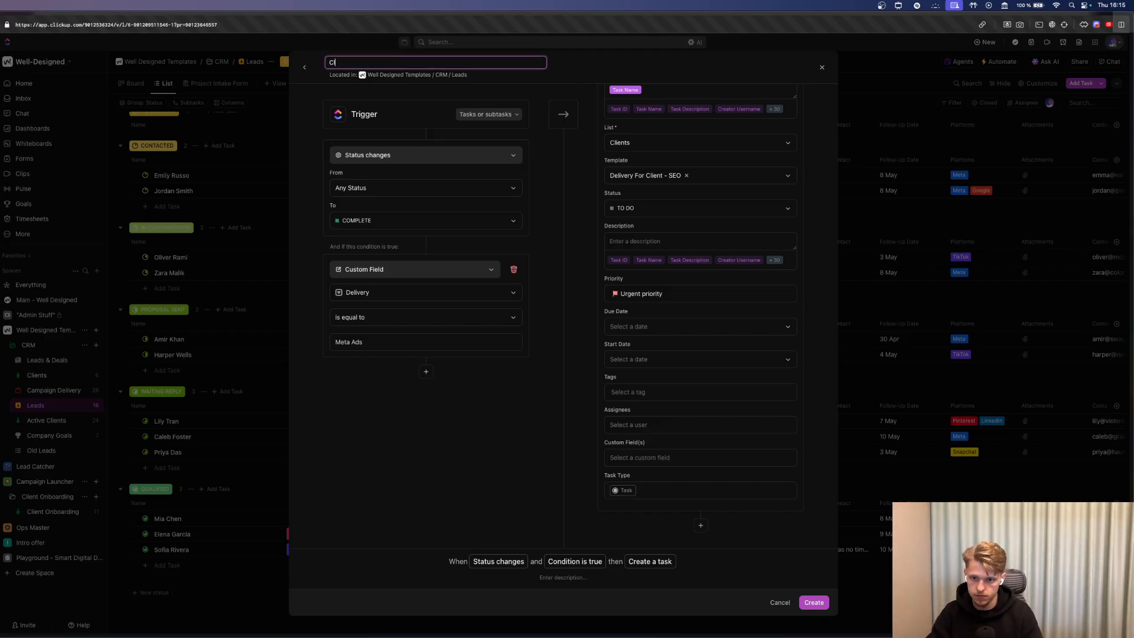
text(ient Closed)
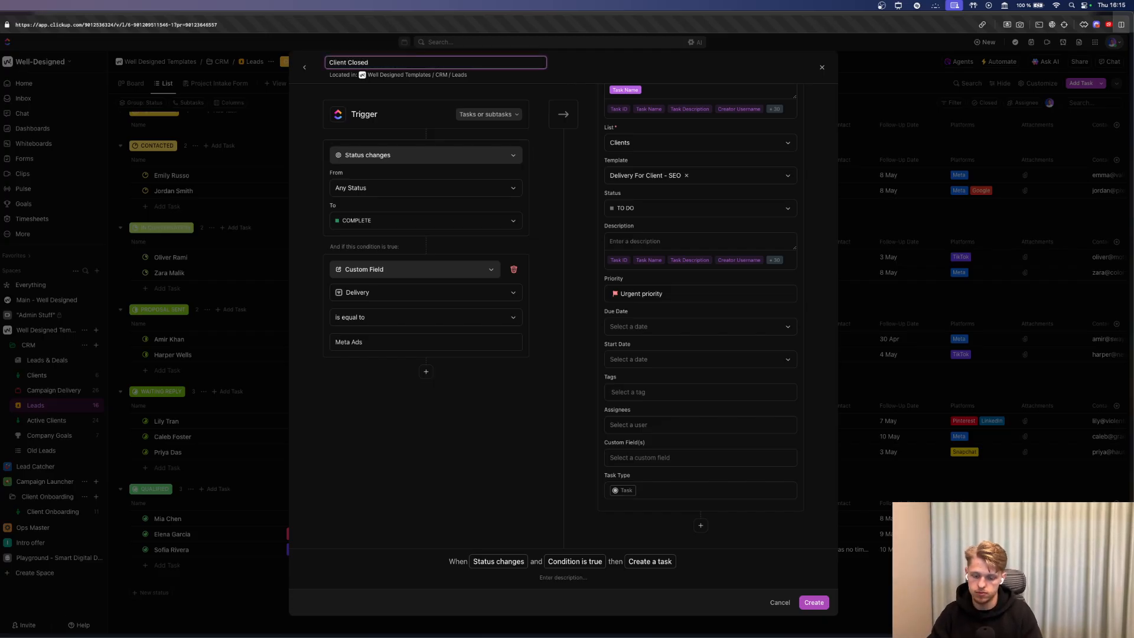
text( Met Ads)
key(BackSpace)
key(BackSpace)
key(BackSpace)
key(BackSpace)
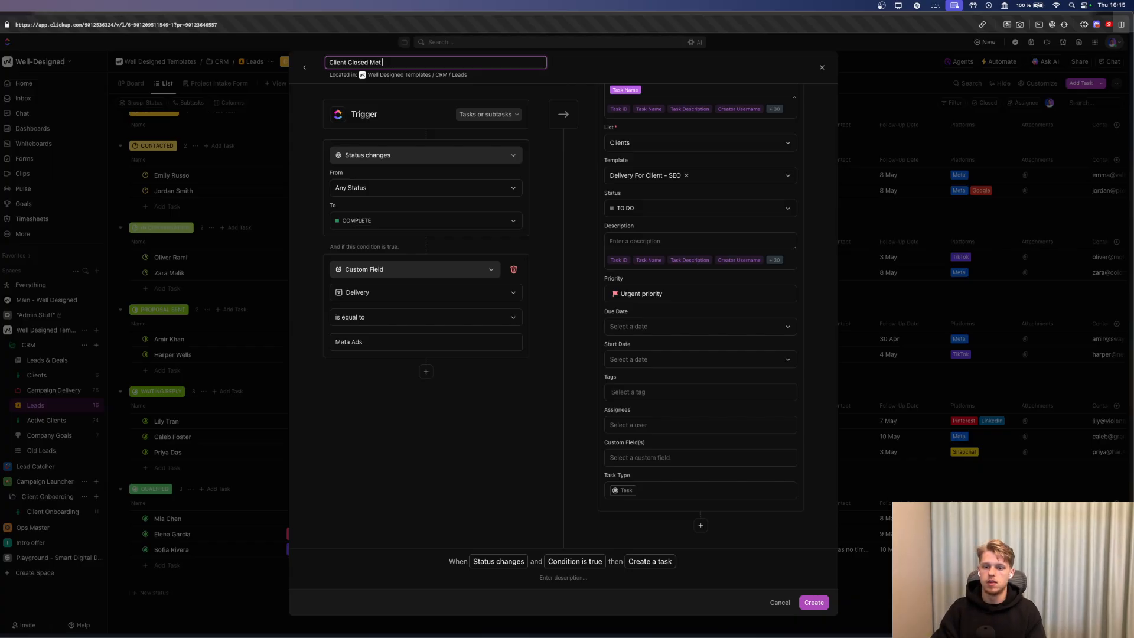
text(a Ads)
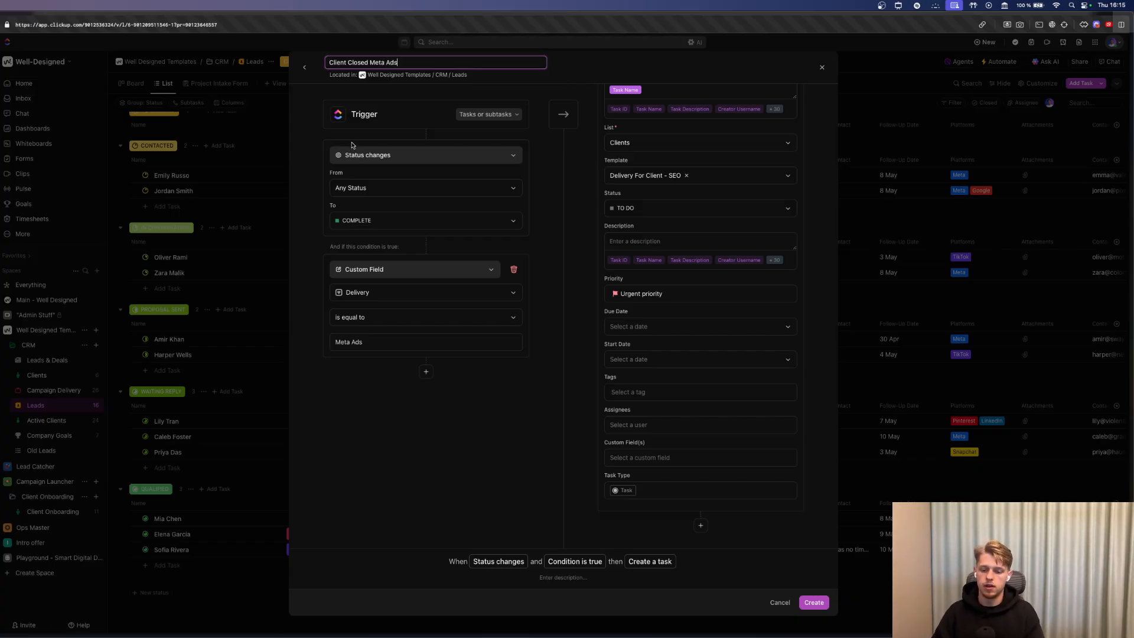
click(822, 603)
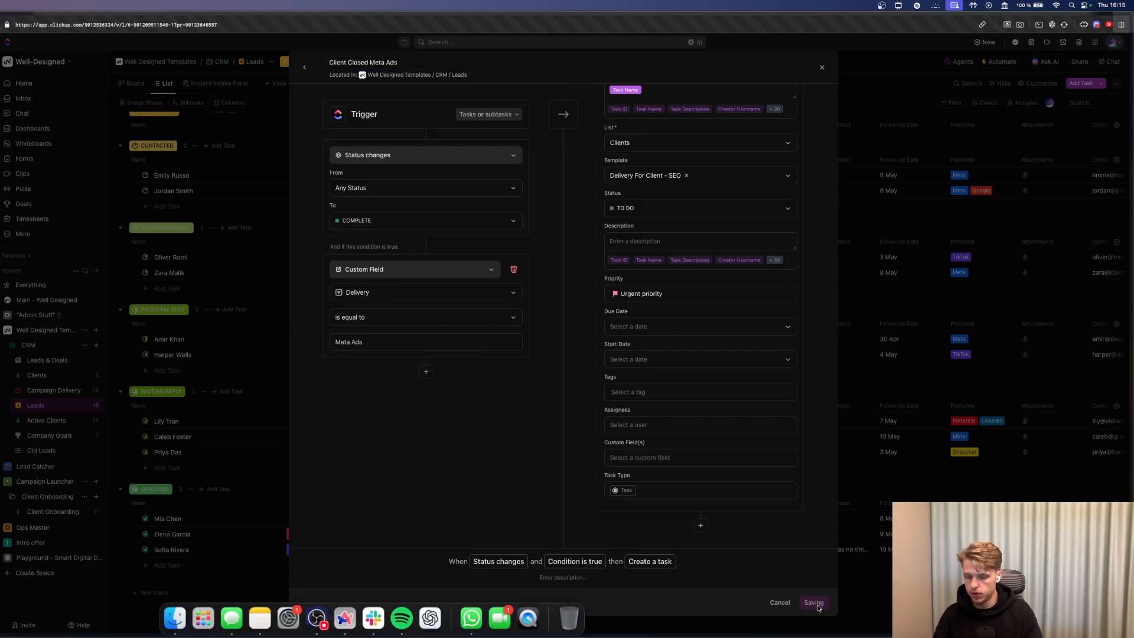
Mark the last Qualified lead COMPLETE and check its new urgent task in Clients.
click(988, 383)
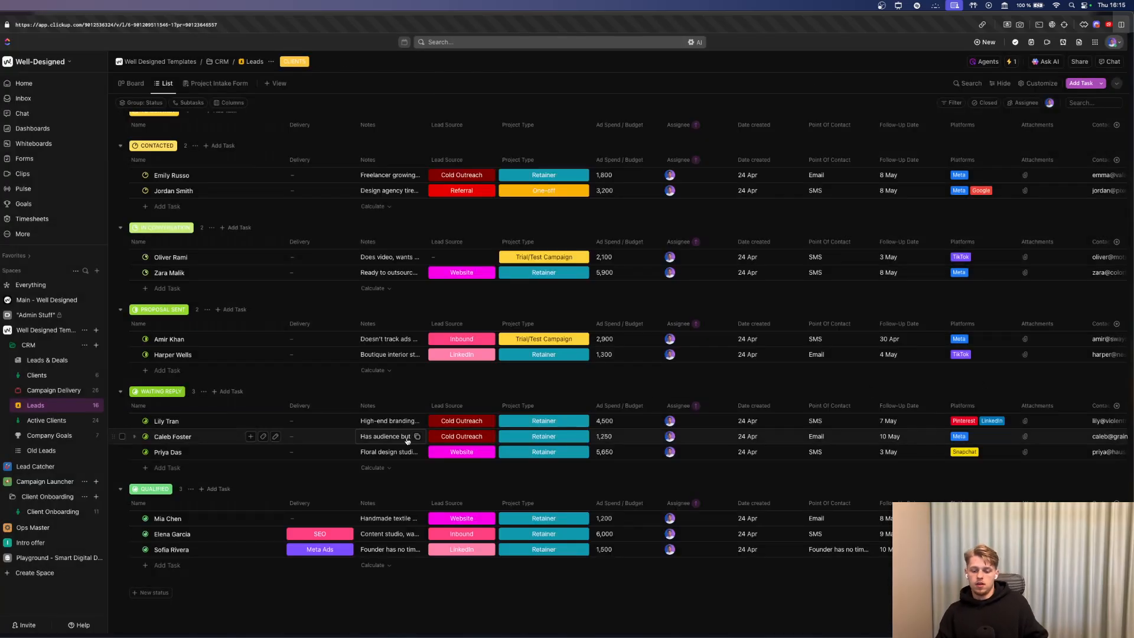
click(144, 549)
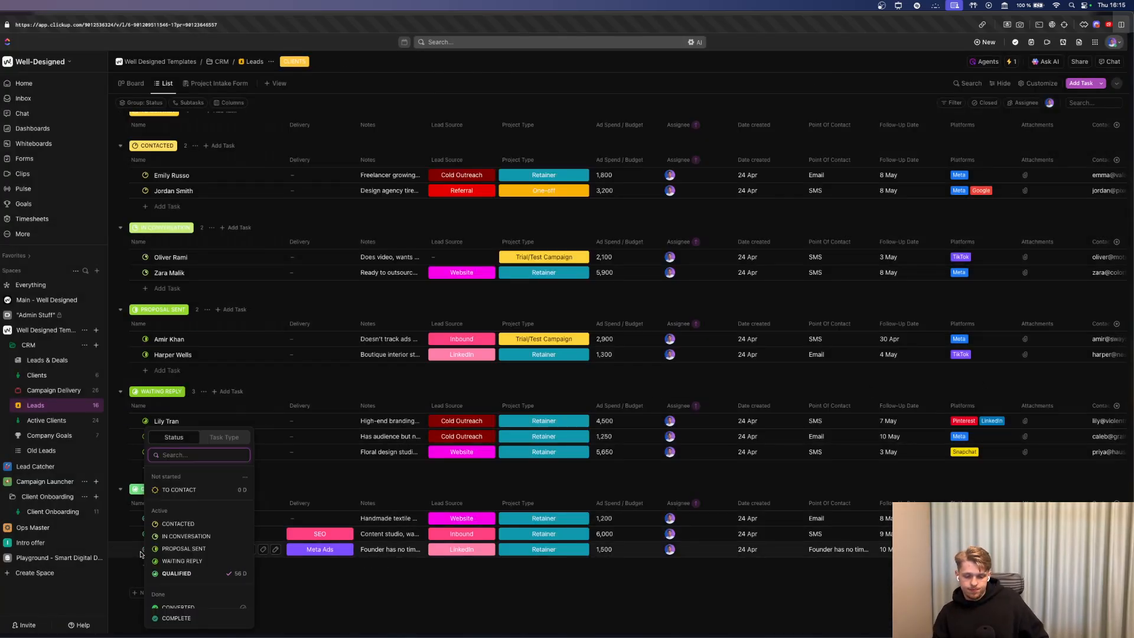
scroll(189, 561, down, 2)
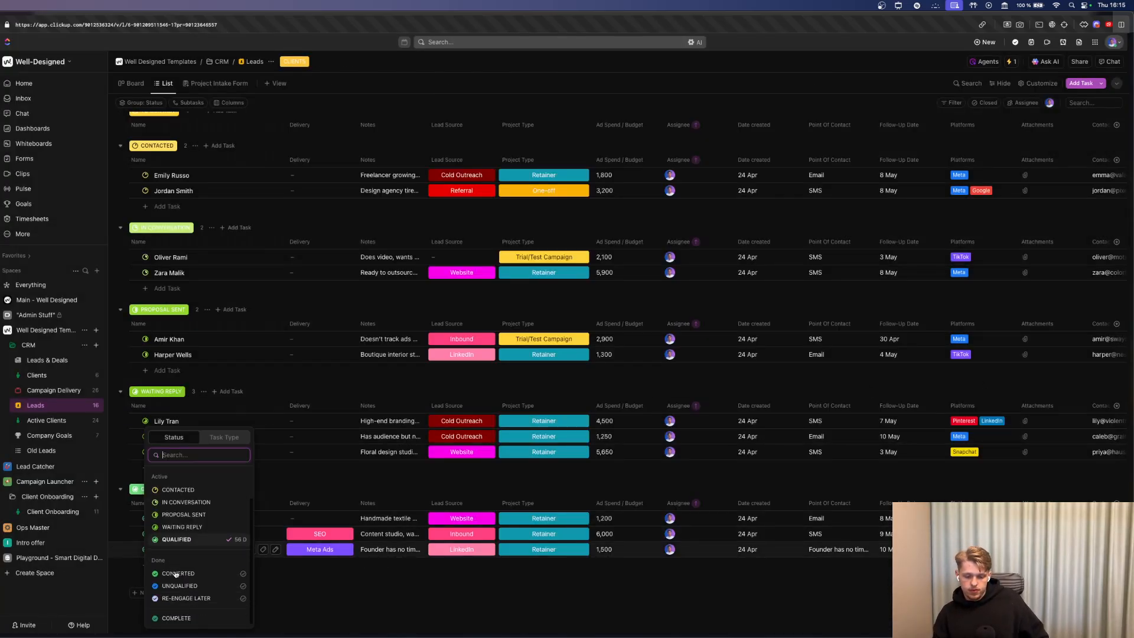
click(195, 618)
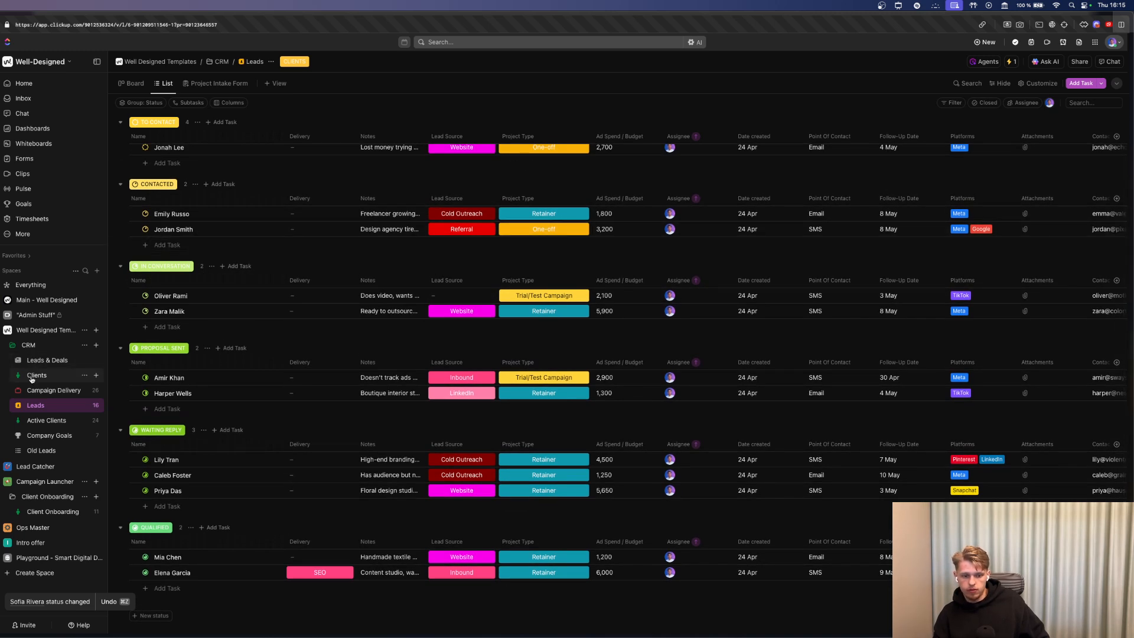
click(32, 378)
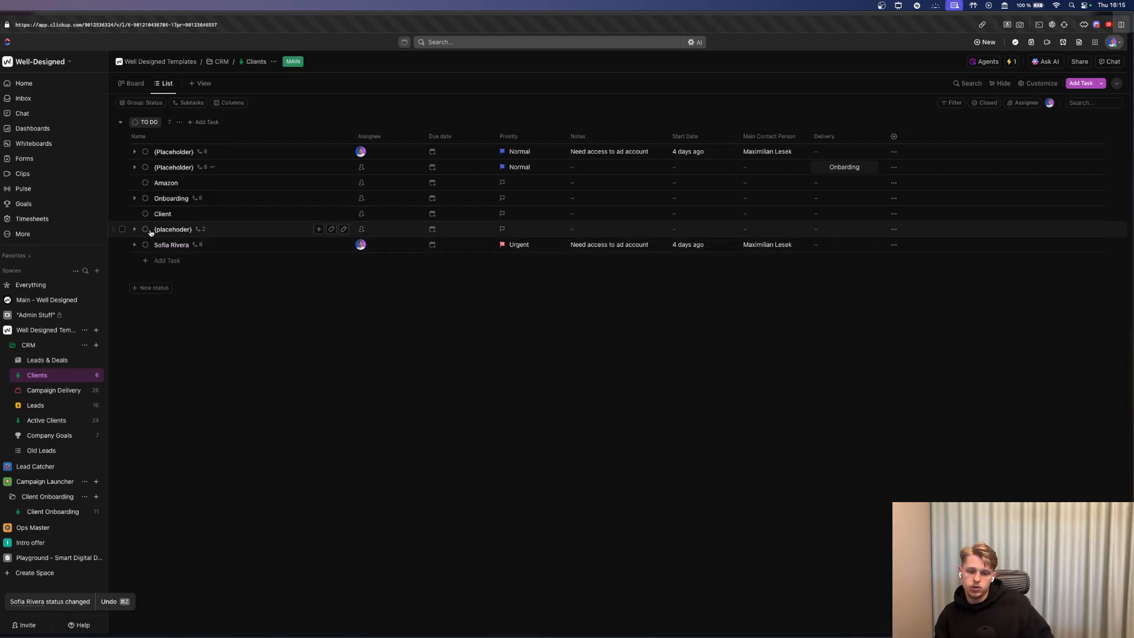
Expand the client task and trash the {placeholder}, Client and Amazon tasks.
click(23, 98)
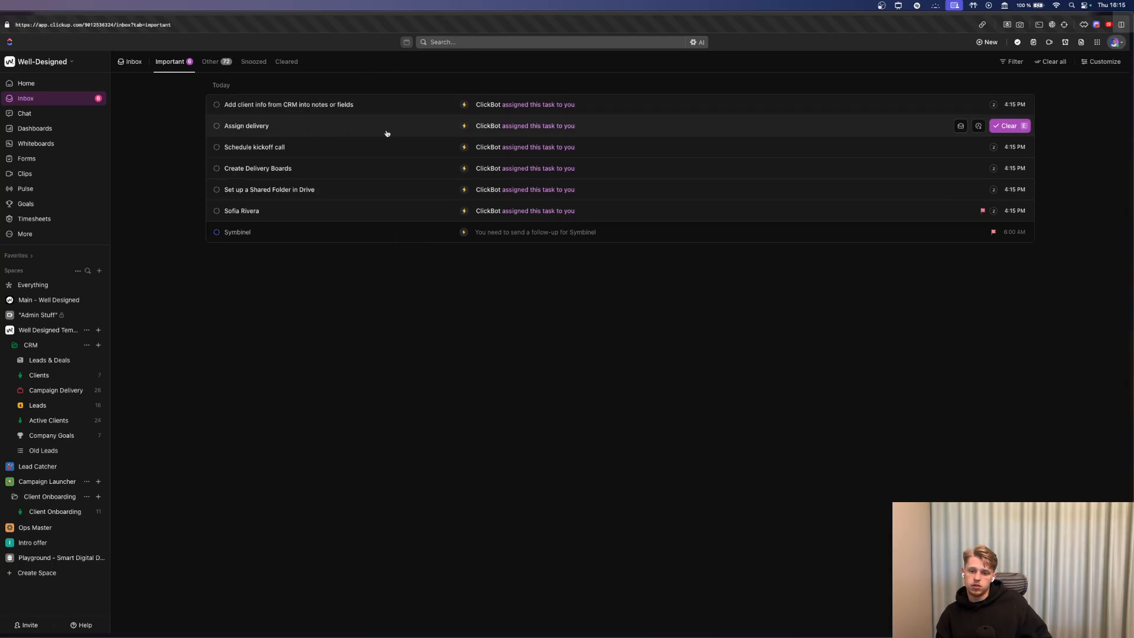
key(super+bracketleft)
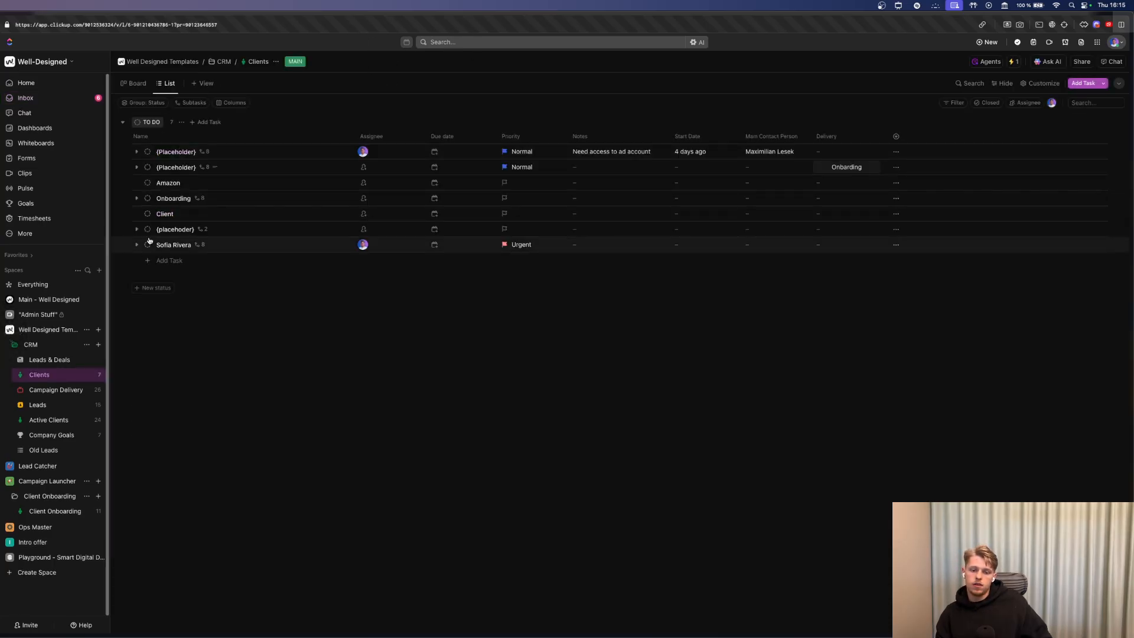
click(136, 245)
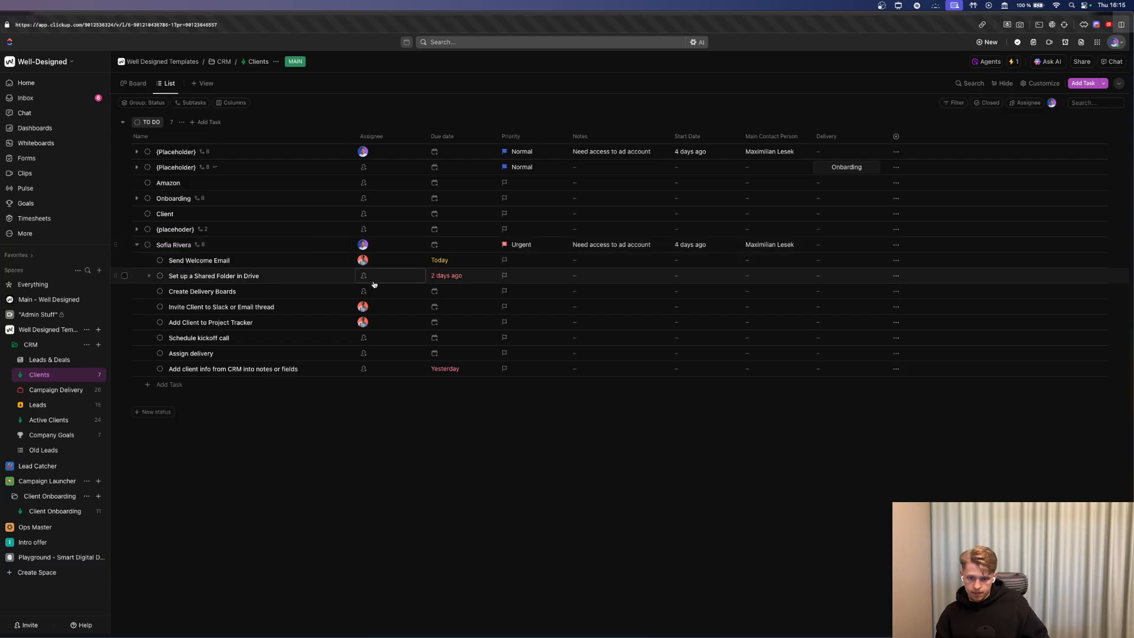
click(124, 230)
click(124, 214)
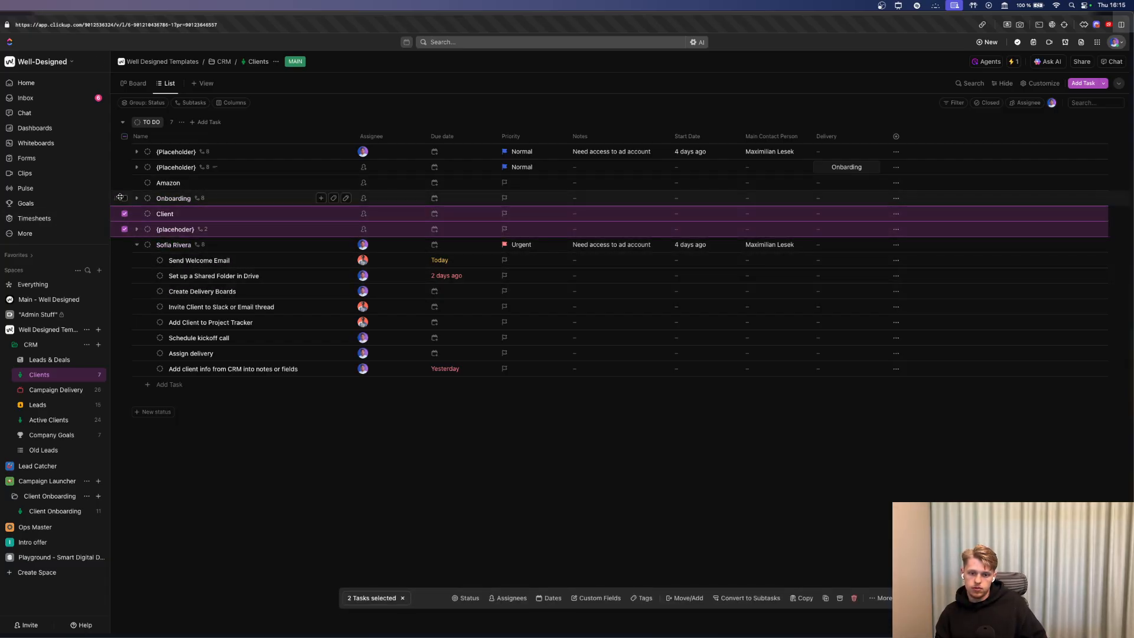
click(124, 183)
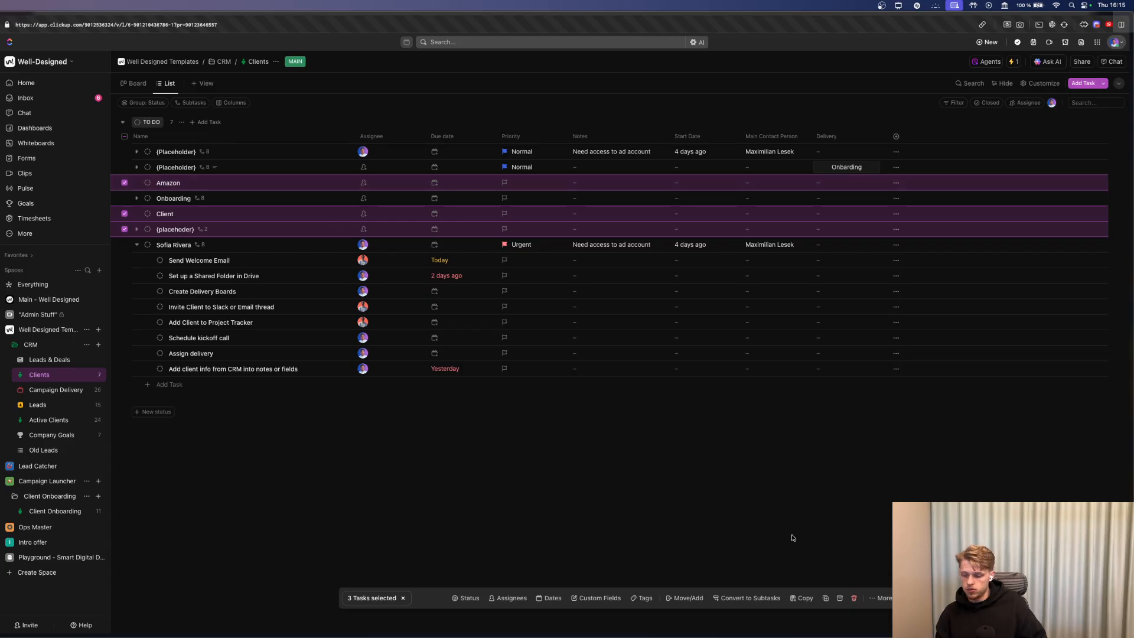
click(854, 596)
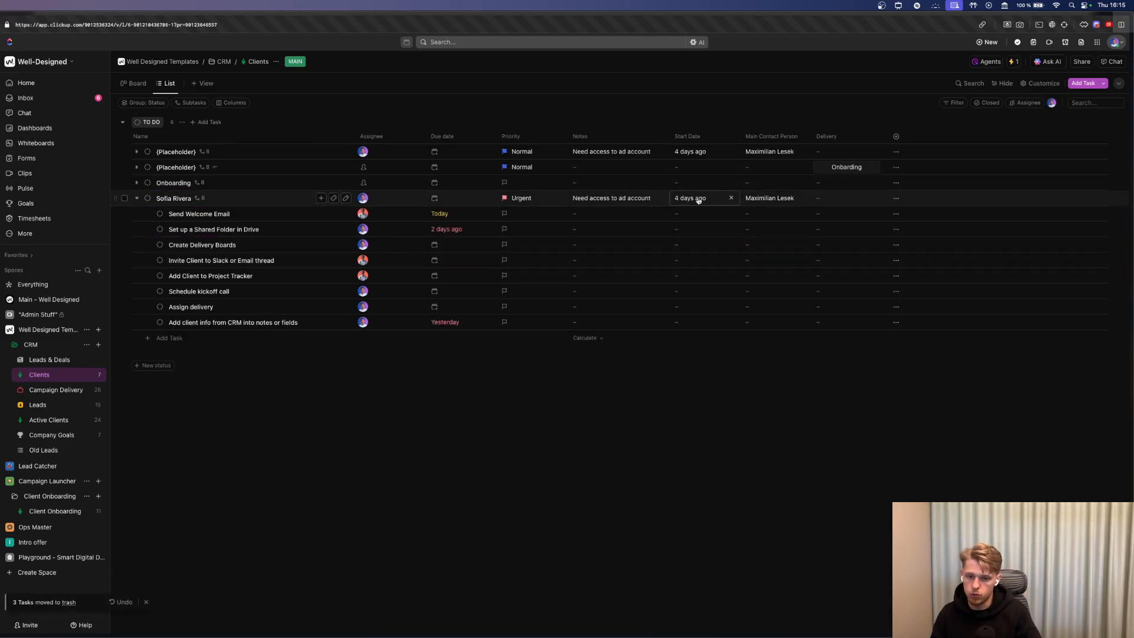
Delete the client task's note text, start date and main contact person name.
click(632, 202)
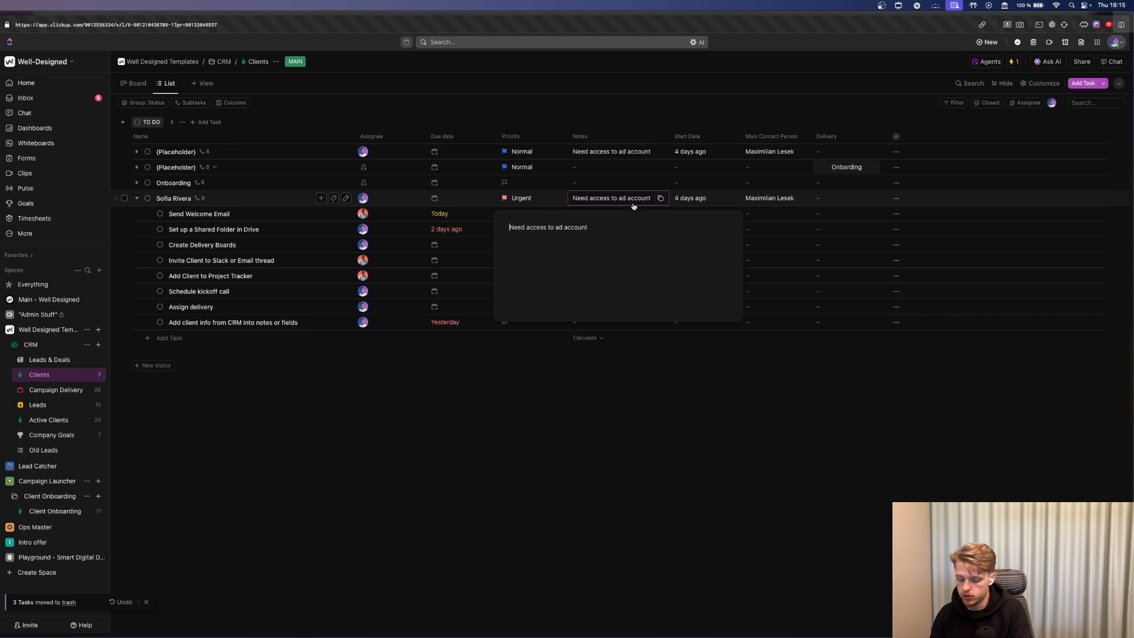
key(Return)
double_click(583, 227)
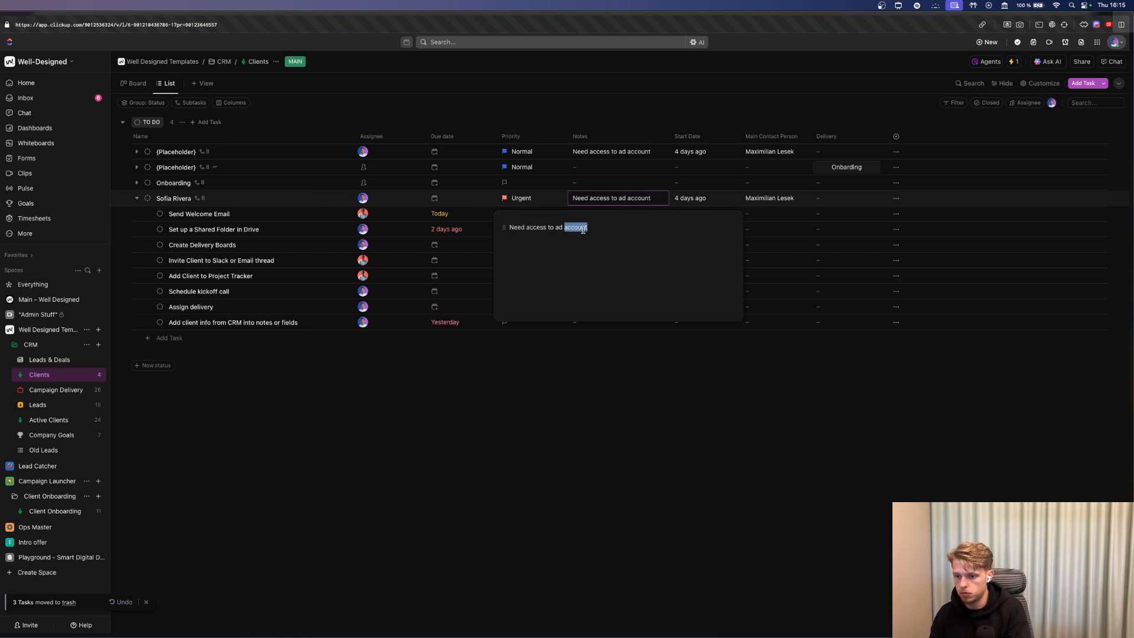
key(BackSpace)
key(alt+BackSpace)
key(alt+BackSpace)
key(alt+BackSpace)
key(alt+BackSpace)
key(Escape)
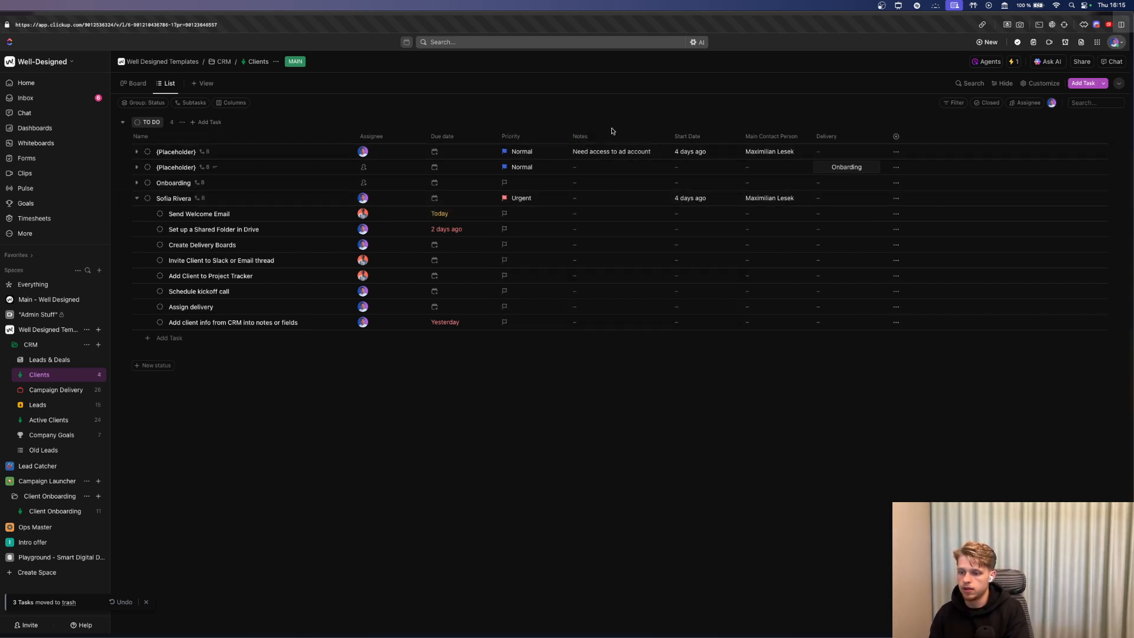
click(732, 198)
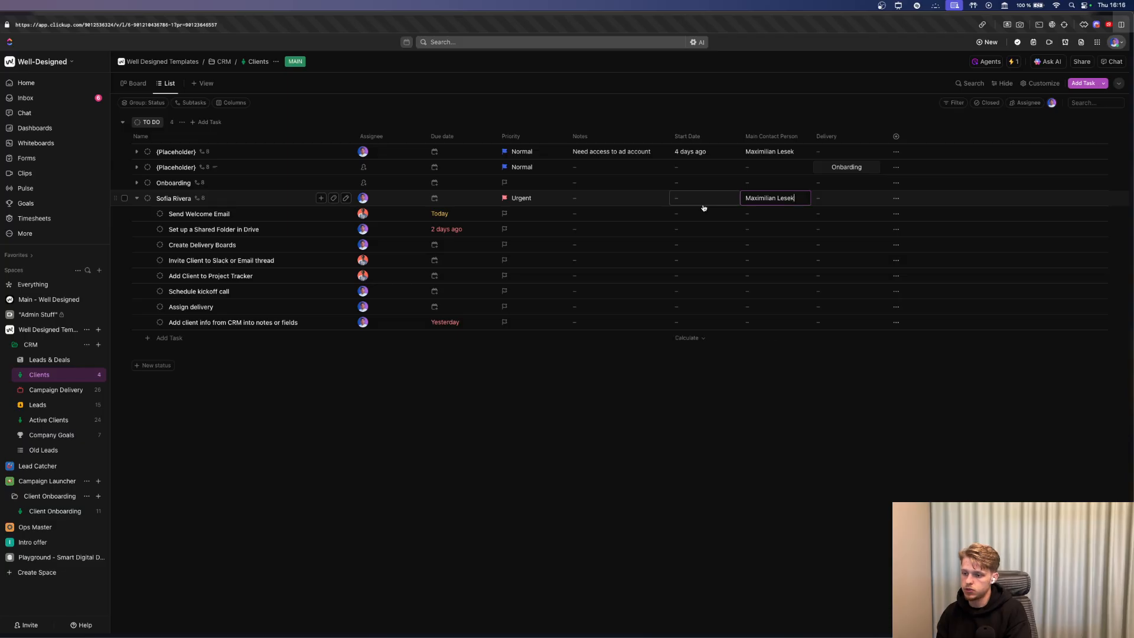
key(BackSpace)
key(BackSpace)
key(BackSpace)
key(BackSpace)
key(BackSpace)
key(BackSpace)
key(BackSpace)
key(BackSpace)
key(BackSpace)
key(BackSpace)
key(BackSpace)
key(BackSpace)
key(BackSpace)
key(BackSpace)
key(BackSpace)
key(BackSpace)
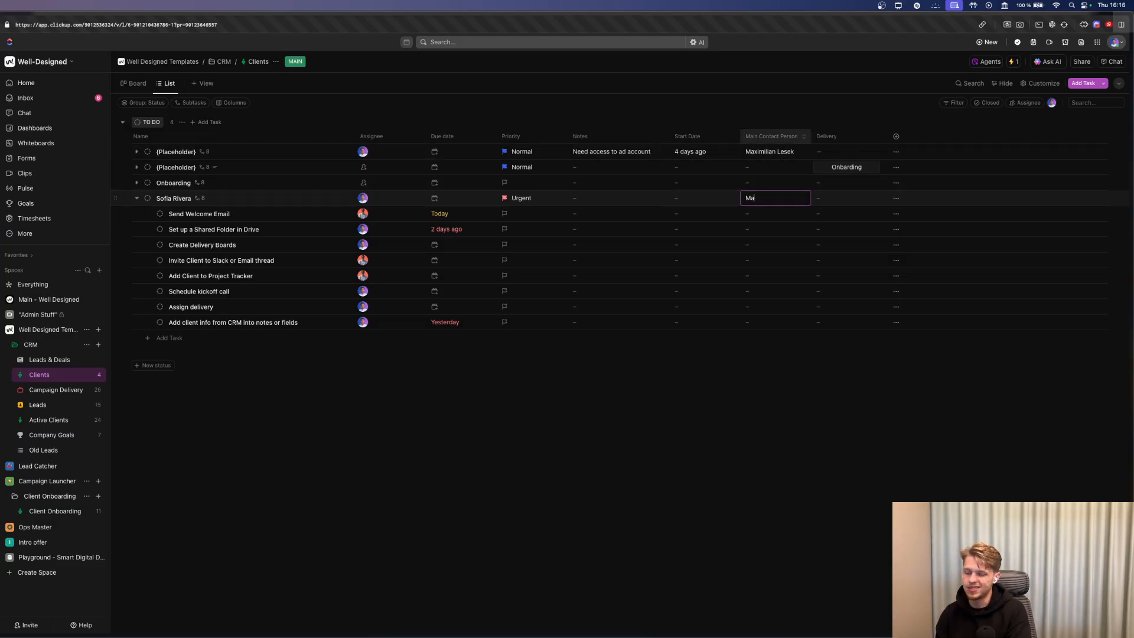
key(Return)
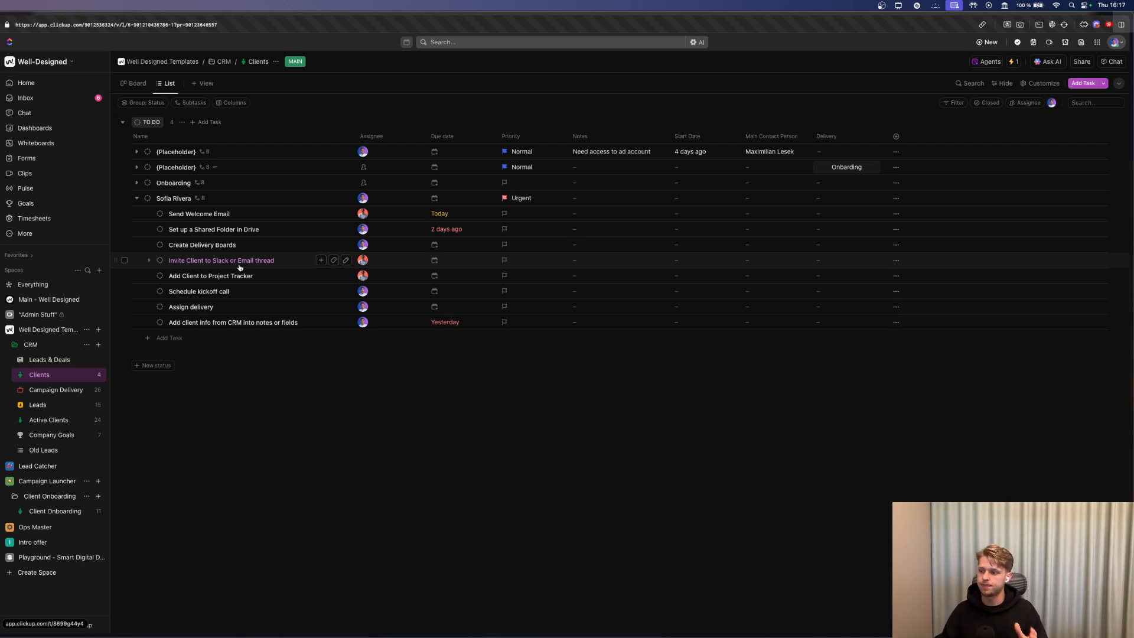
click(1014, 61)
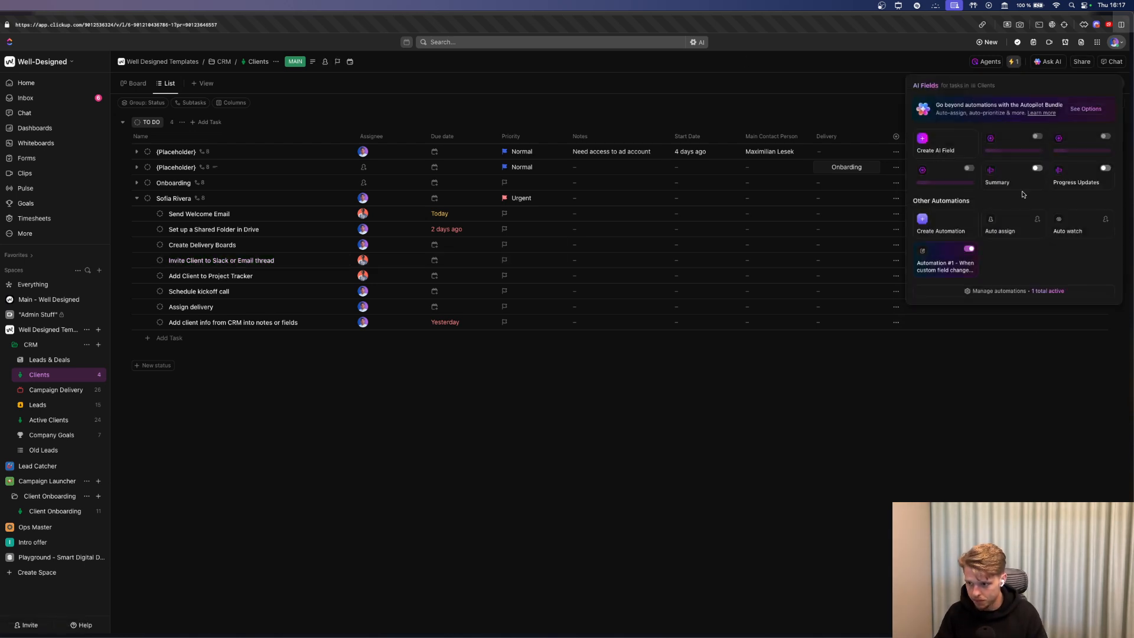
click(1018, 291)
click(791, 97)
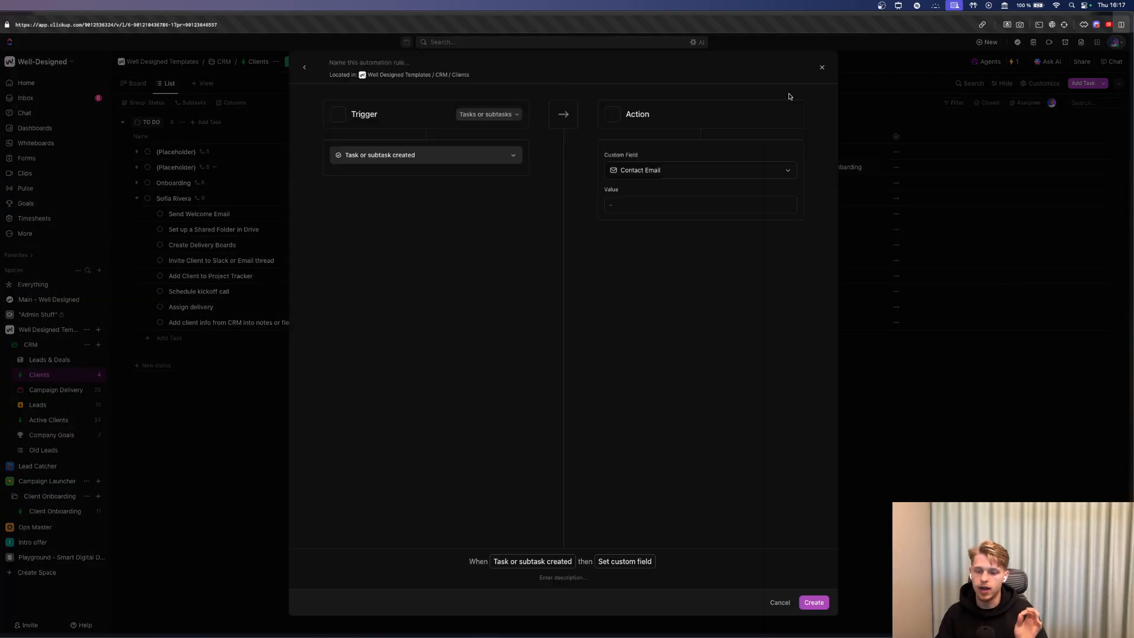
click(466, 155)
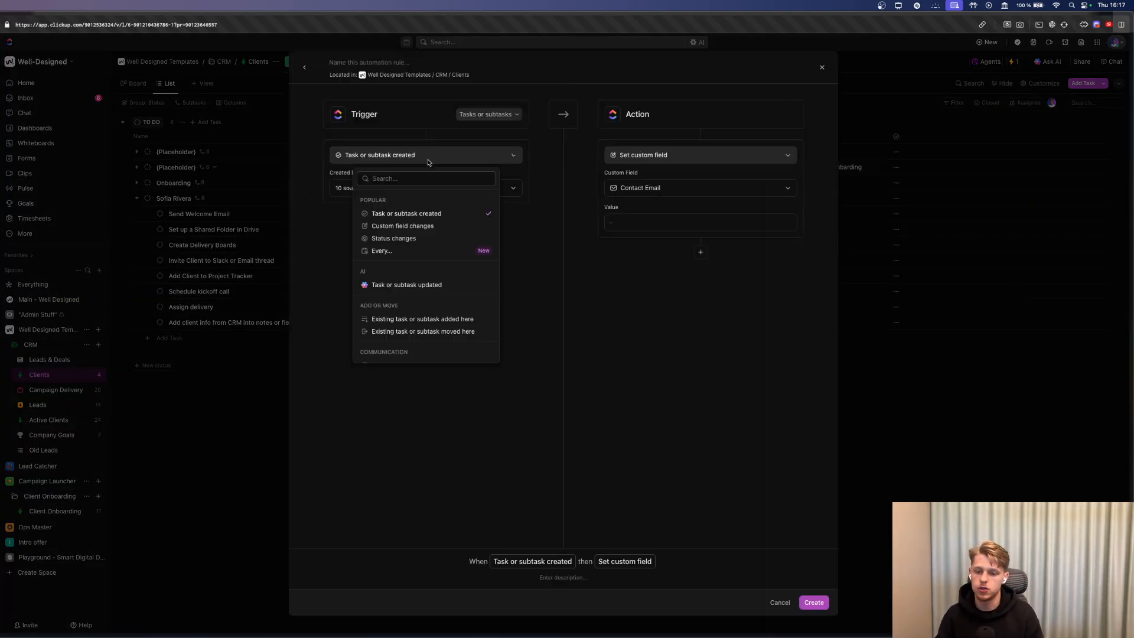
click(409, 215)
click(402, 193)
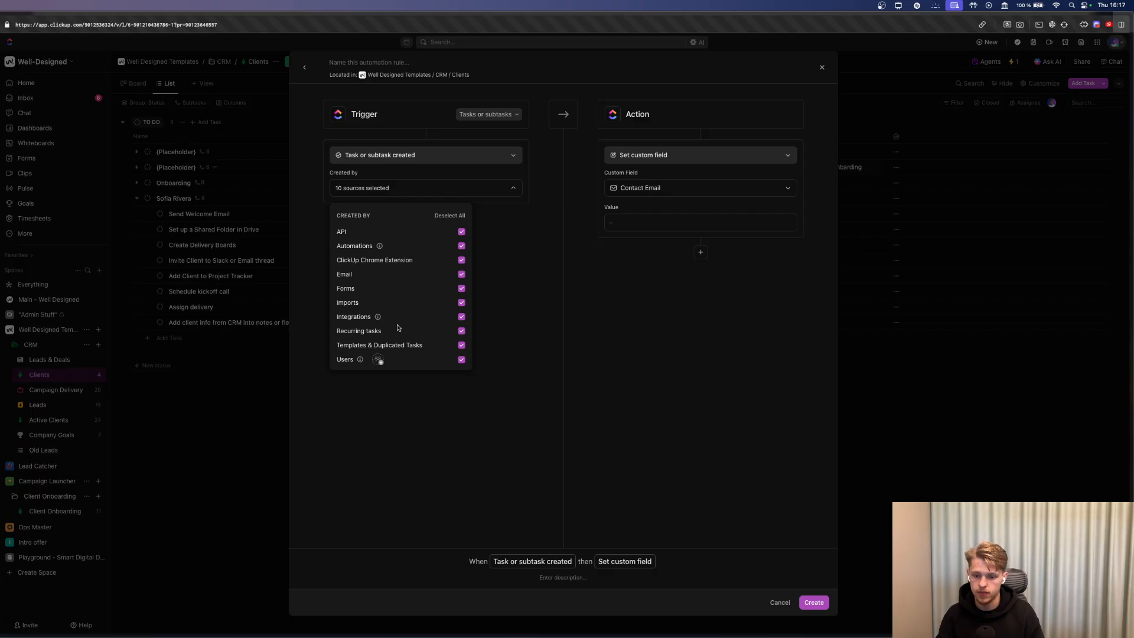
click(496, 251)
click(381, 154)
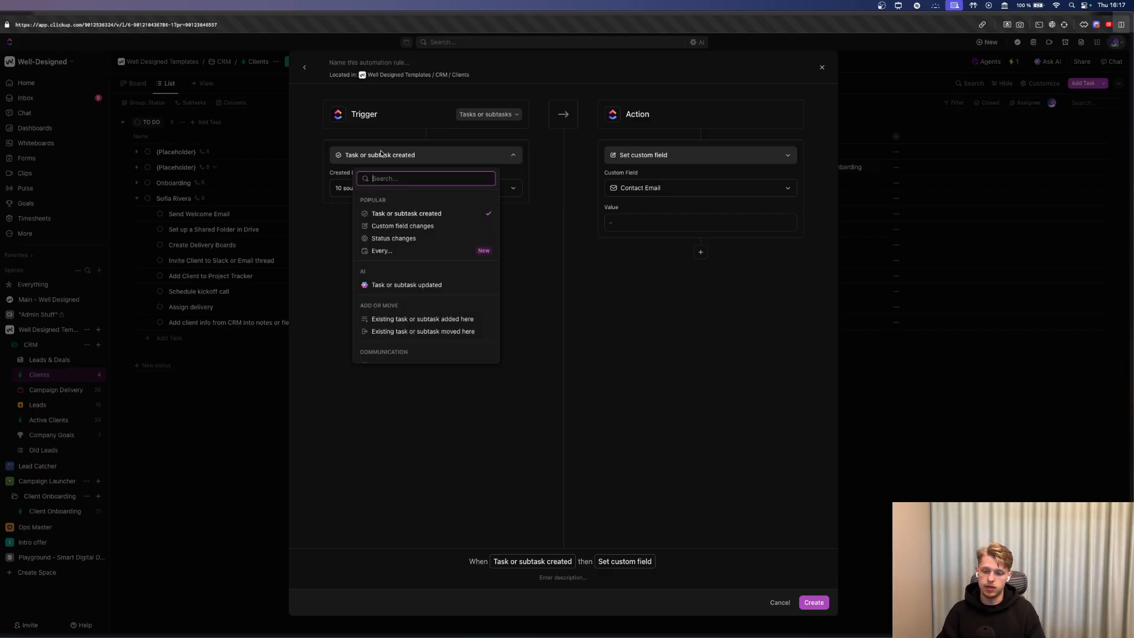
scroll(427, 298, down, 2)
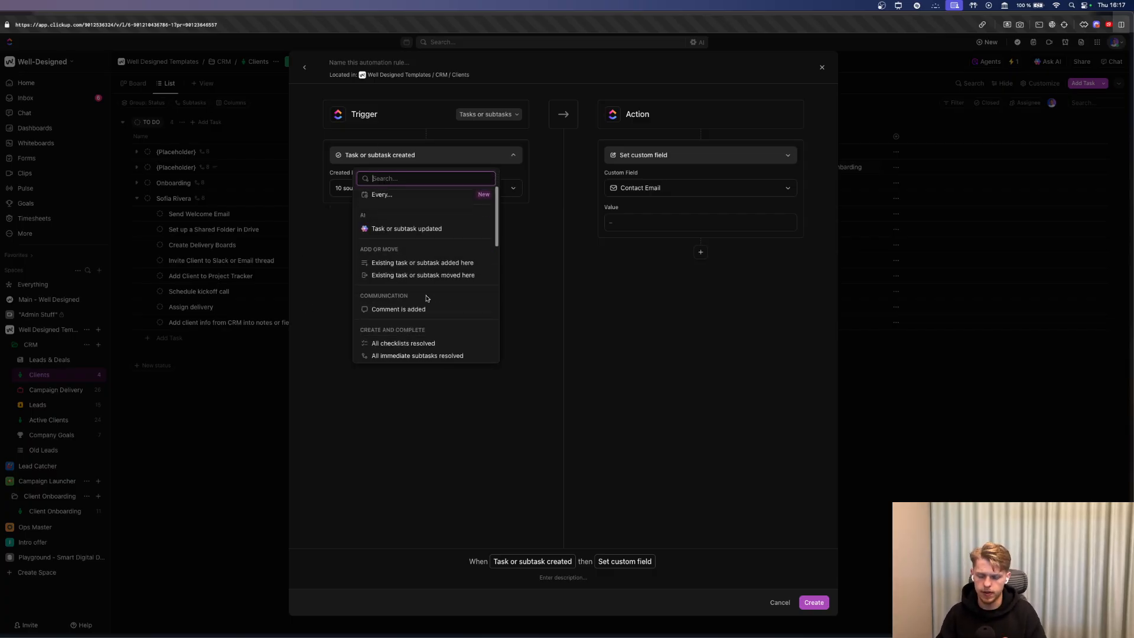
text(sub)
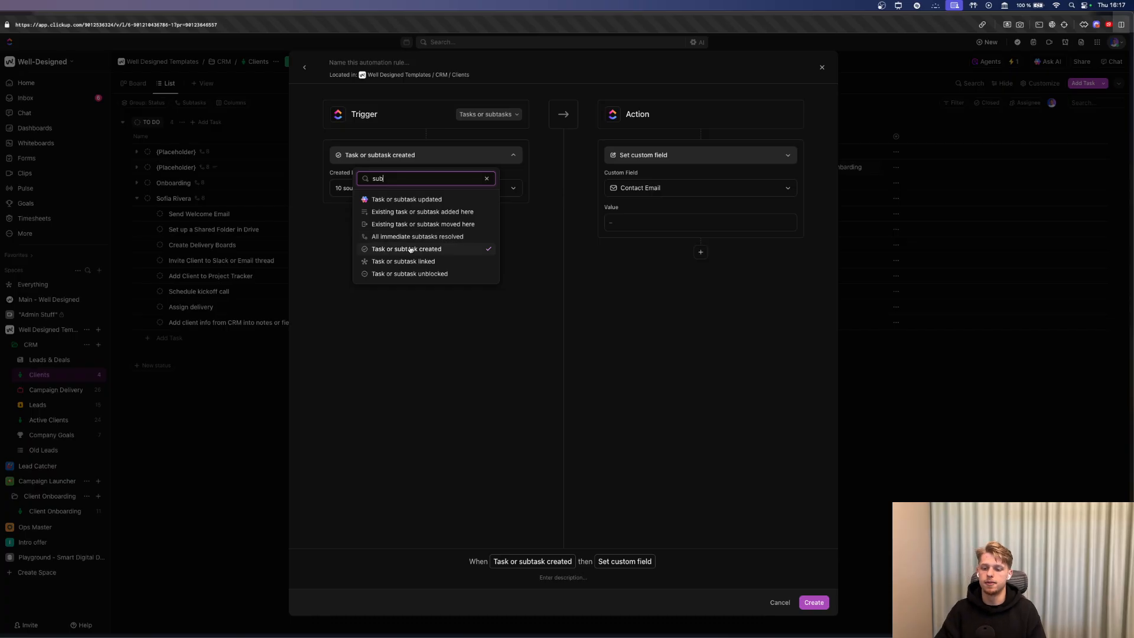
click(540, 193)
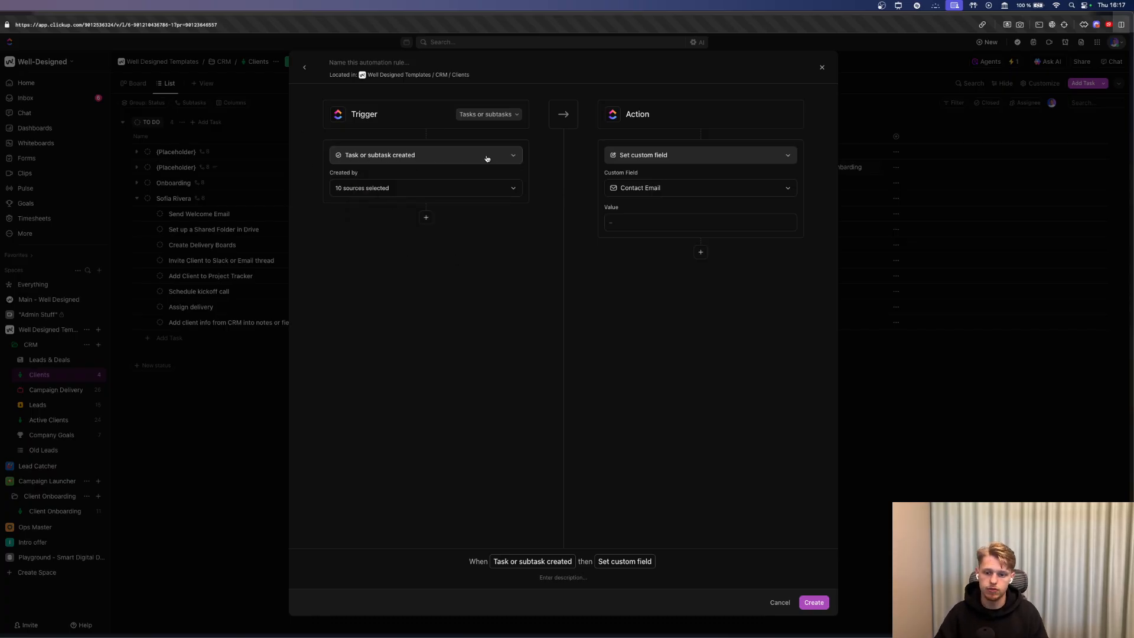
click(407, 157)
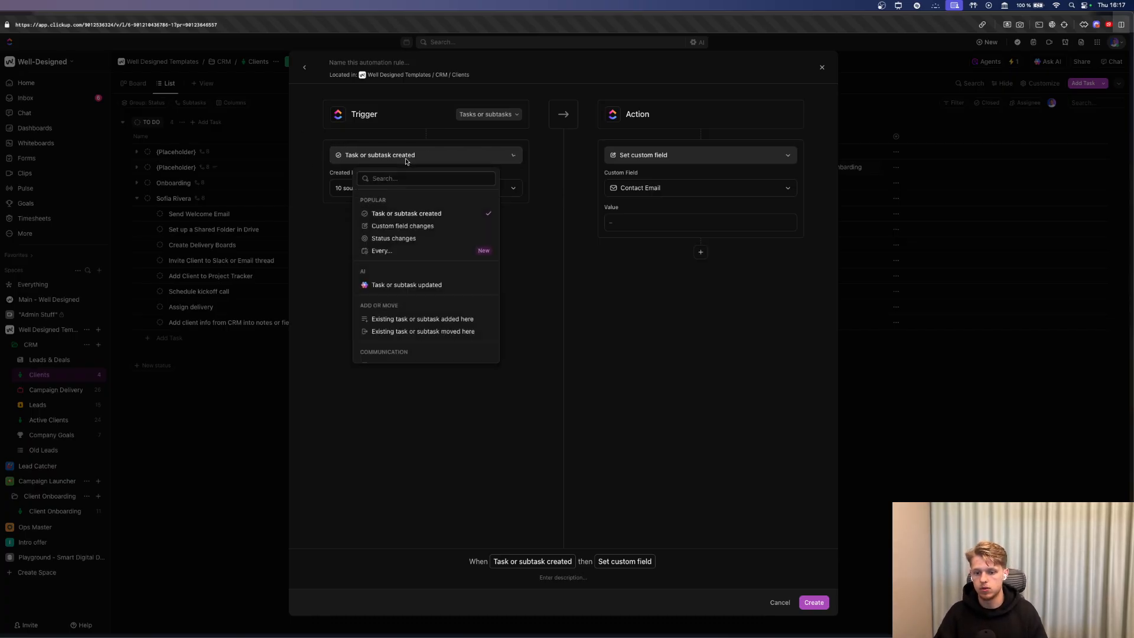
key(Escape)
click(428, 218)
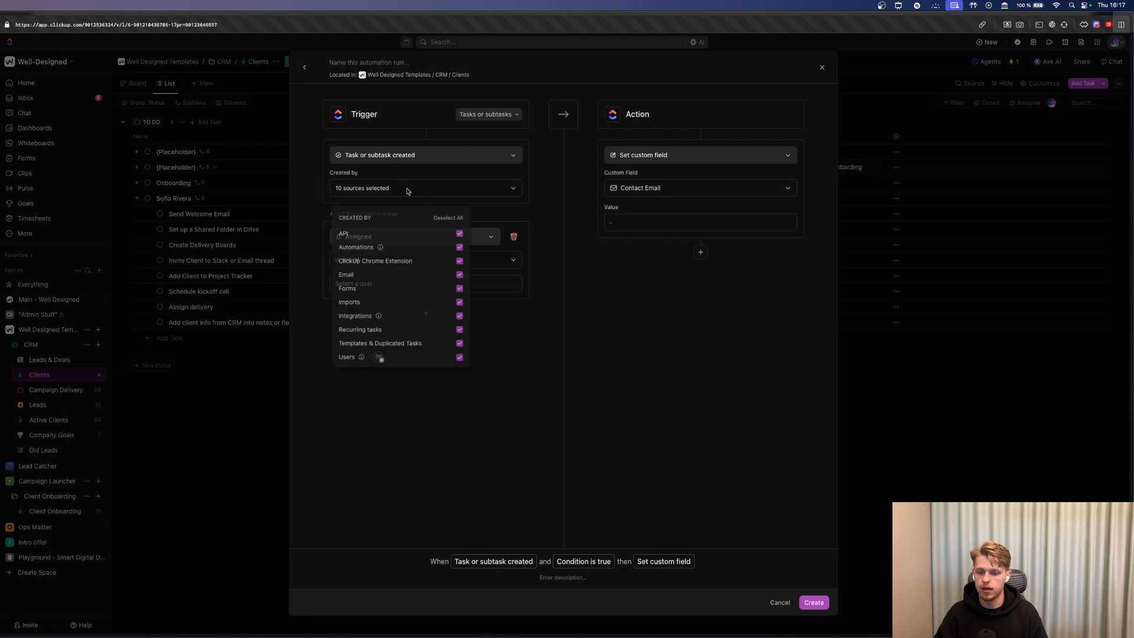
click(522, 353)
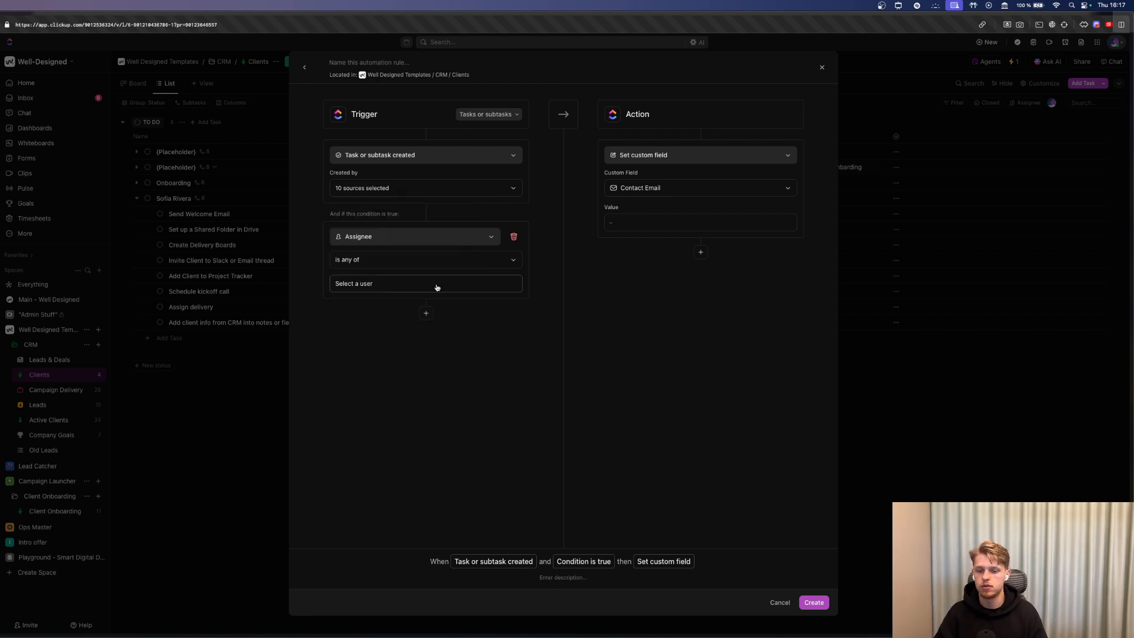
click(389, 237)
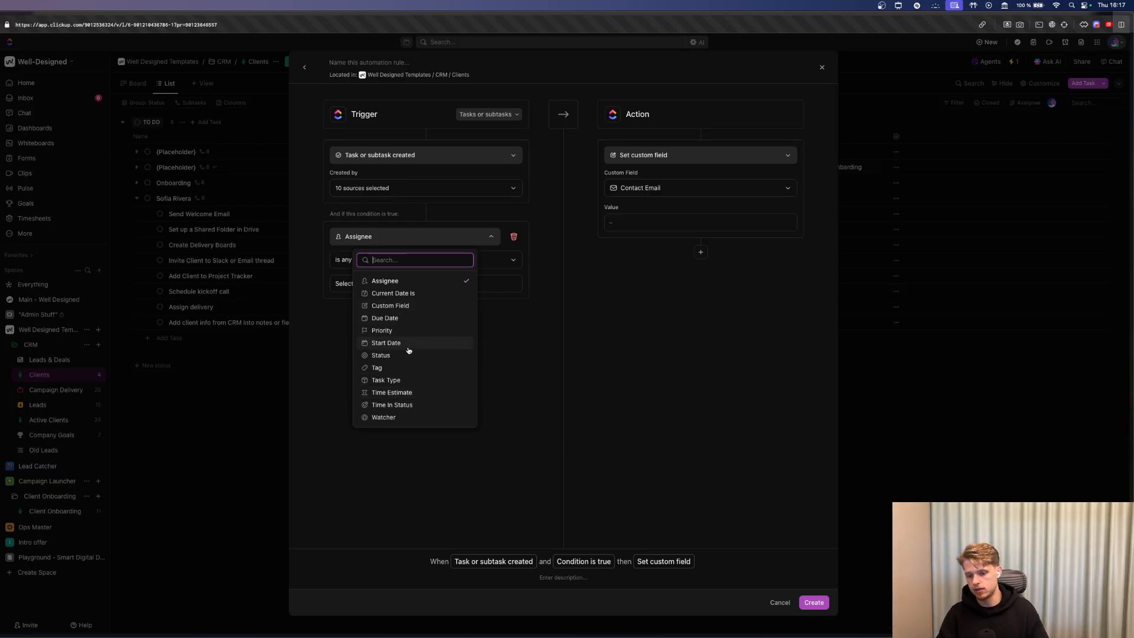
click(411, 305)
click(366, 262)
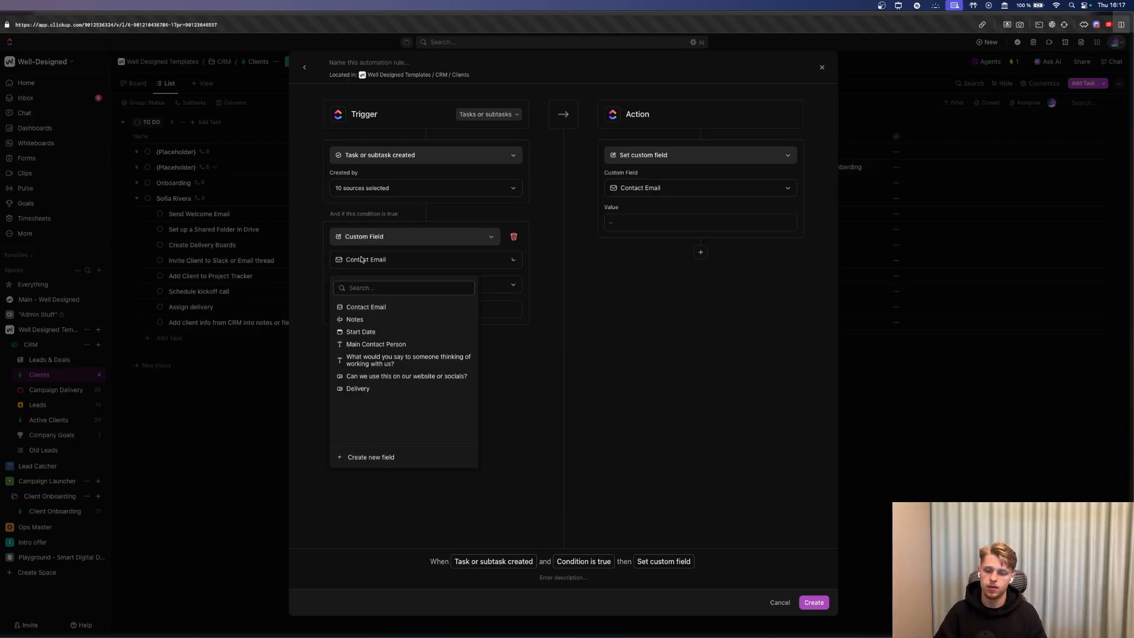
click(517, 352)
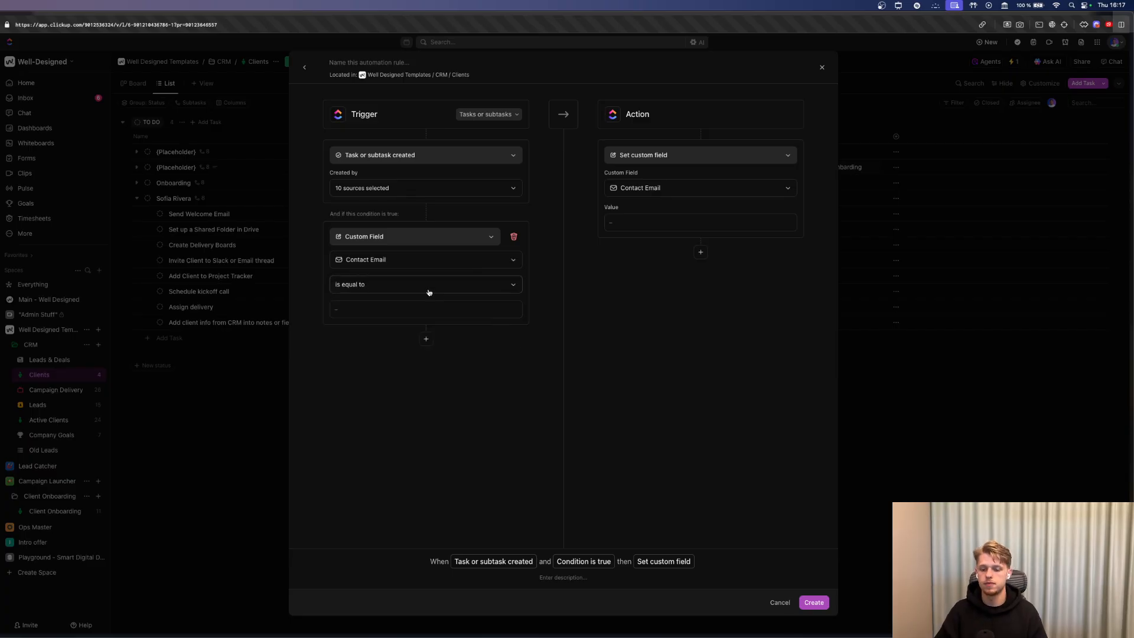
click(513, 236)
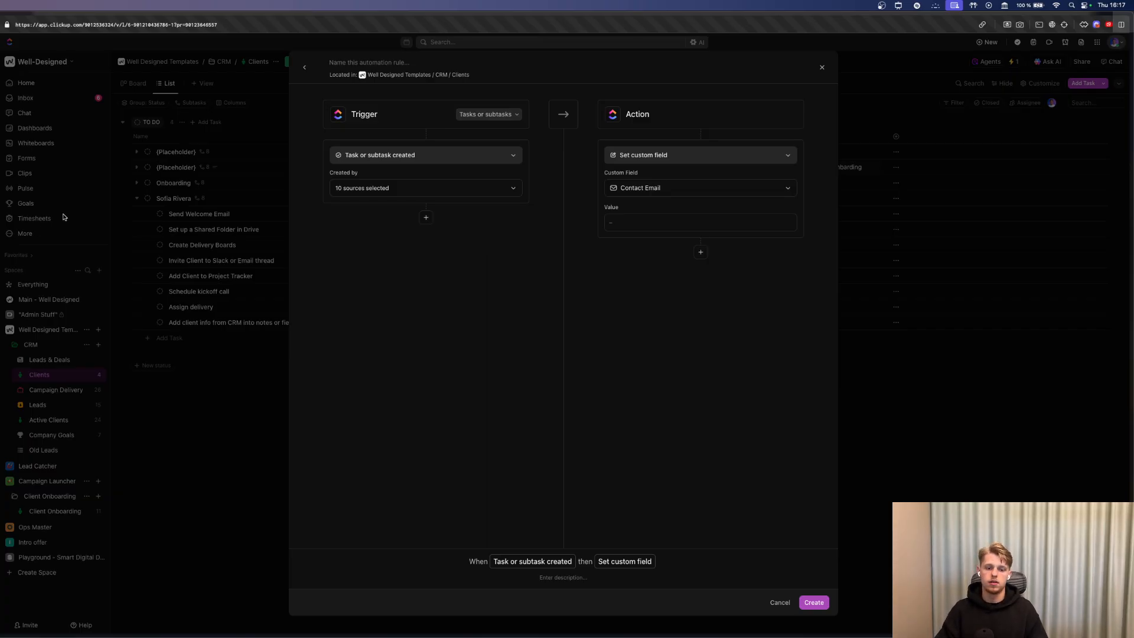
click(99, 209)
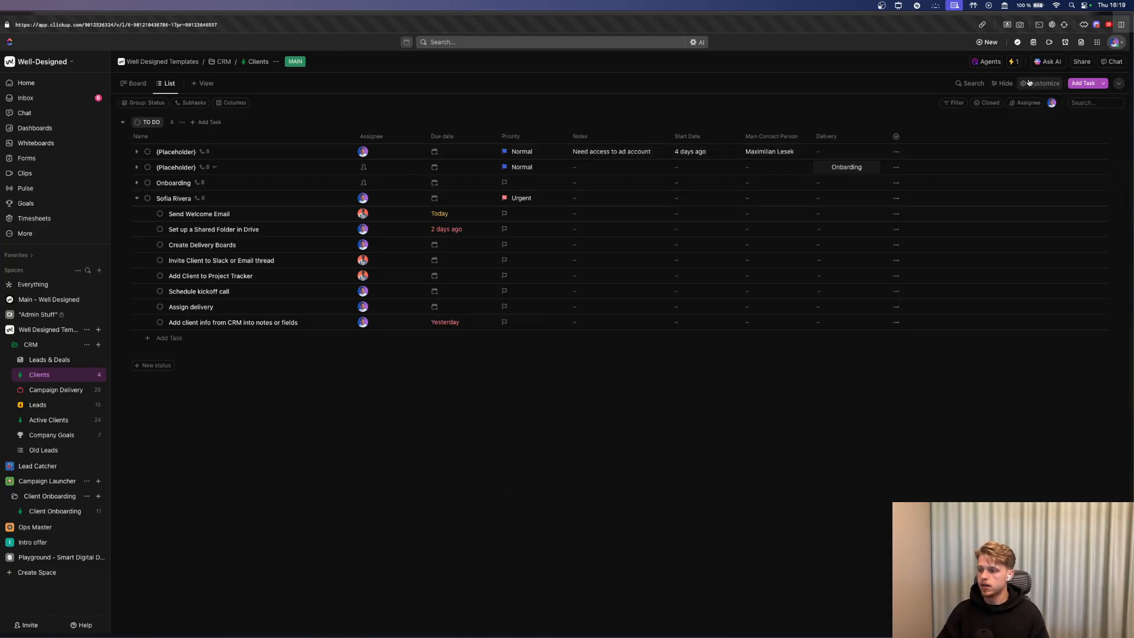
Open Automation #1 from Manage automations and add a second action after Create a task.
click(1013, 62)
click(992, 304)
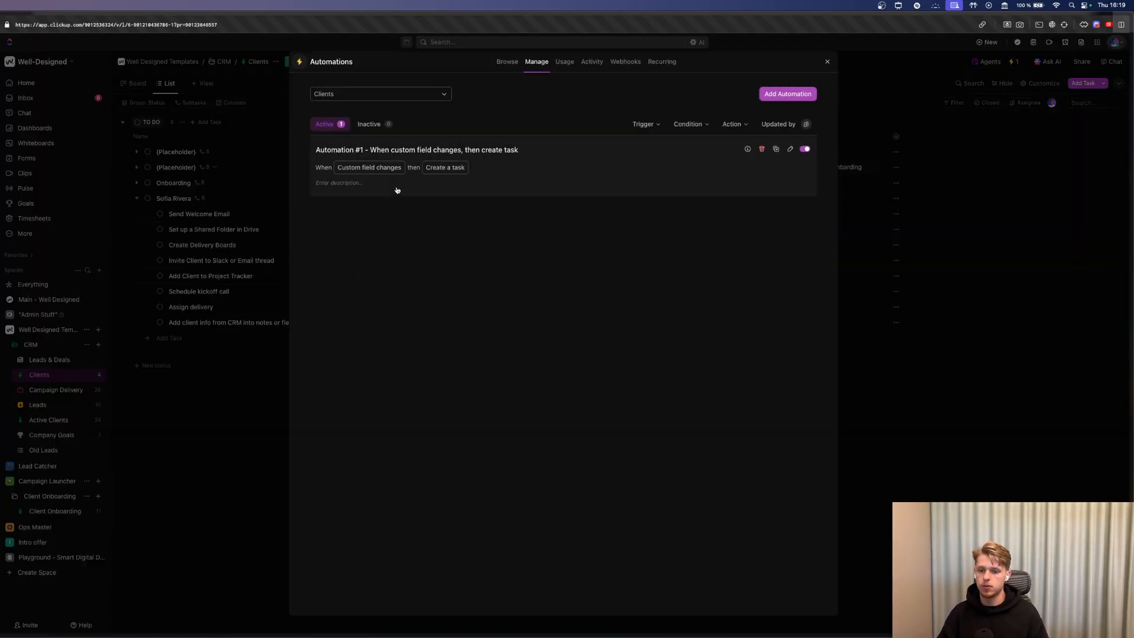
click(429, 168)
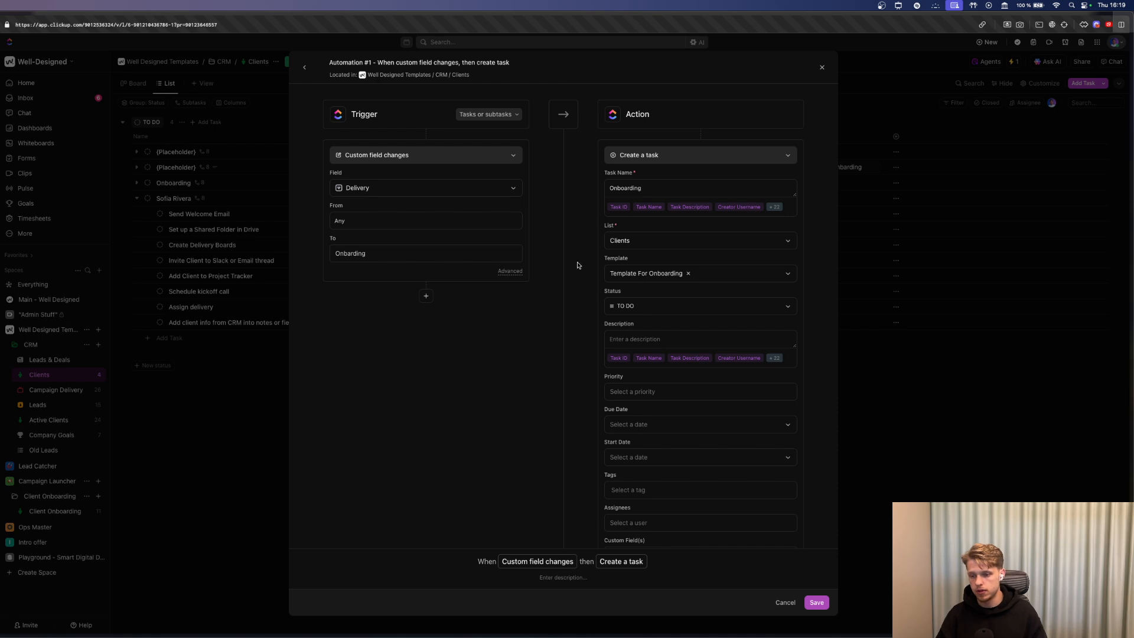
click(1043, 384)
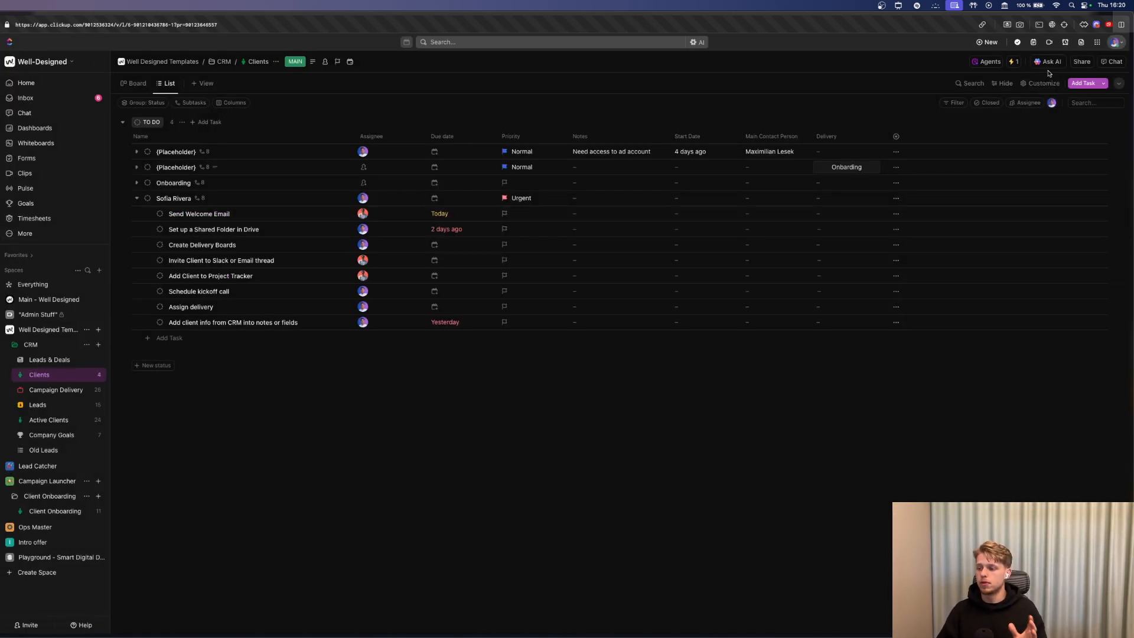
click(1014, 61)
click(967, 305)
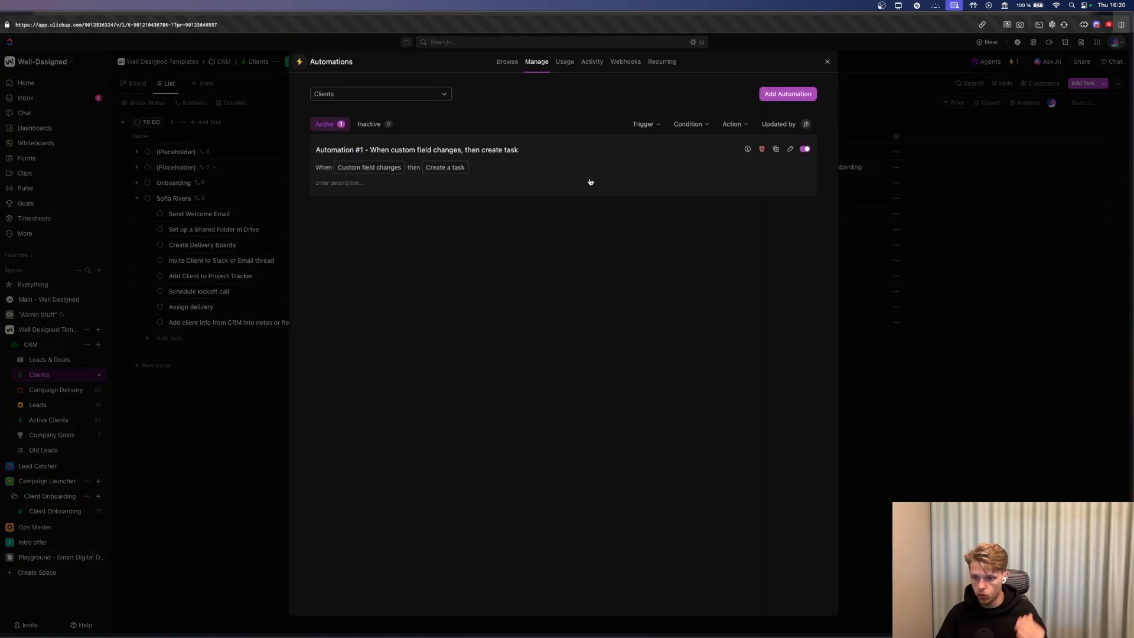
click(540, 176)
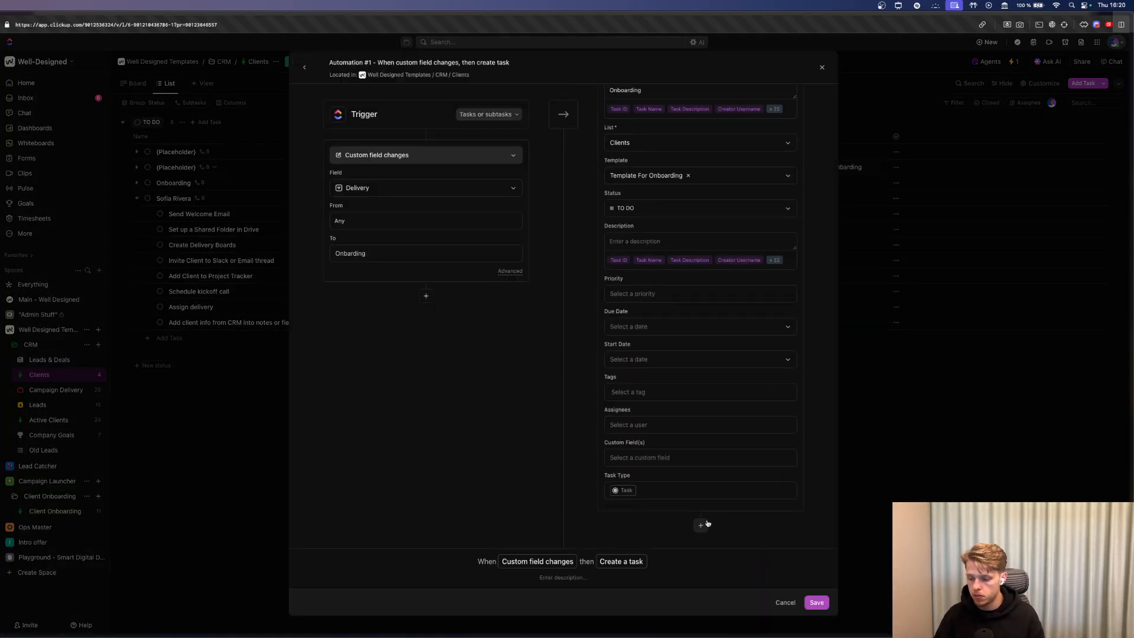
click(704, 526)
click(659, 474)
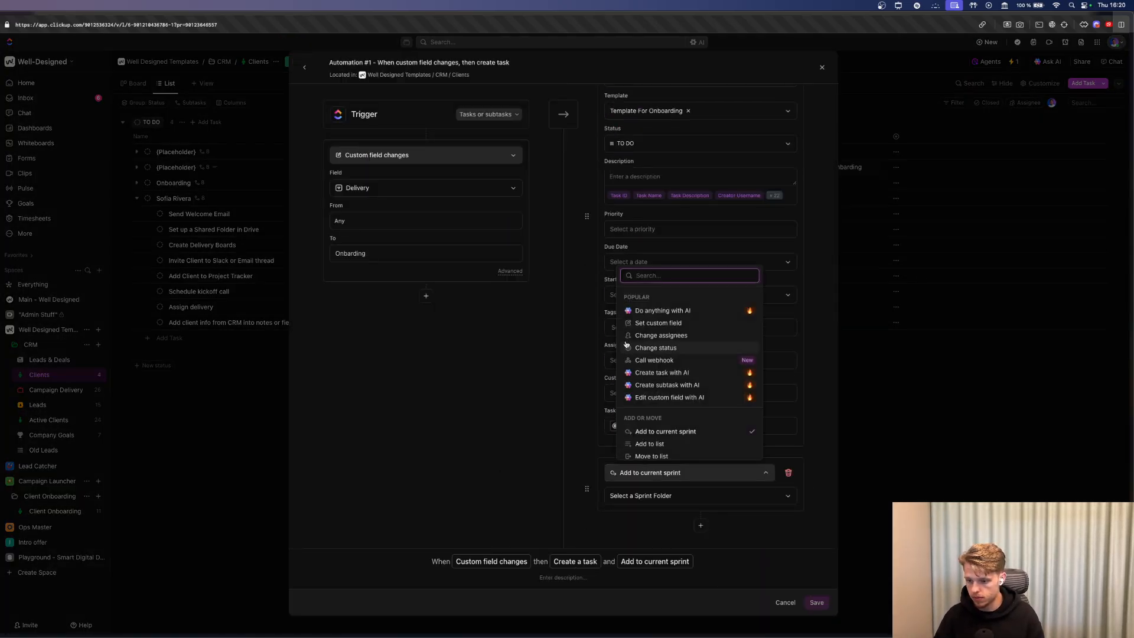
Set the second action to Call webhook (Legacy) instead of Add to current sprint.
scroll(659, 354, down, 3)
scroll(667, 378, up, 3)
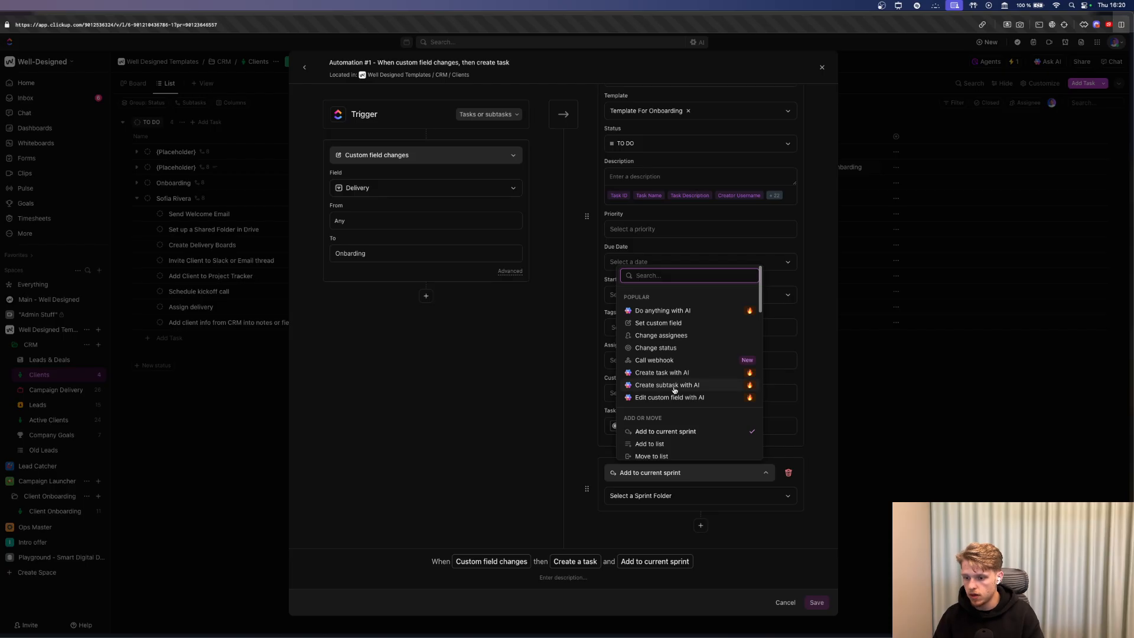
text(ca)
click(667, 539)
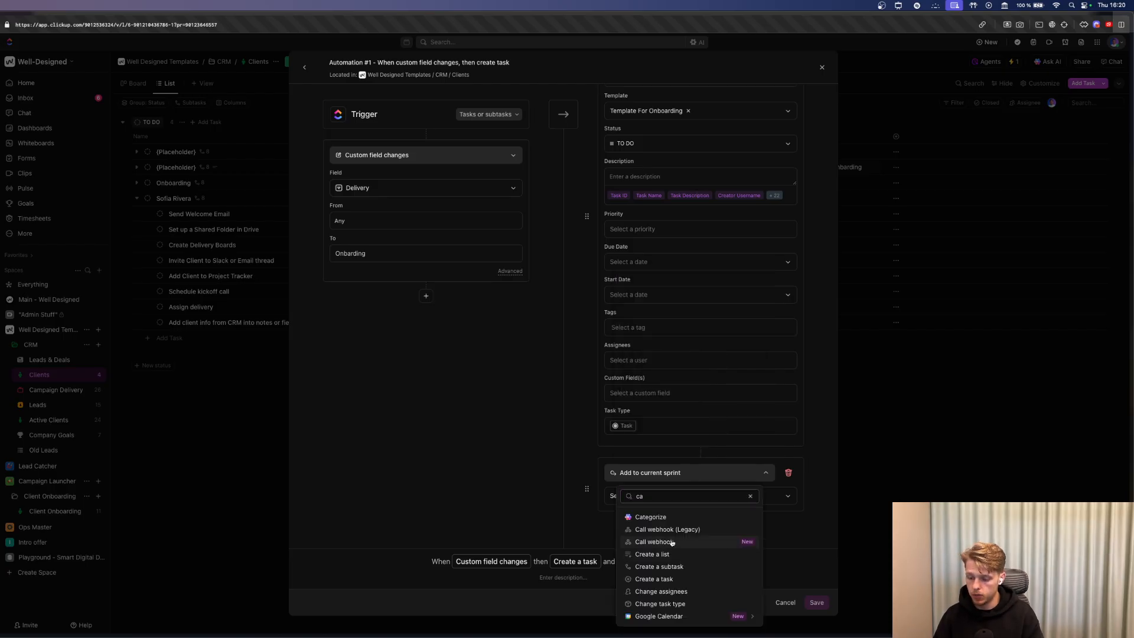
click(652, 474)
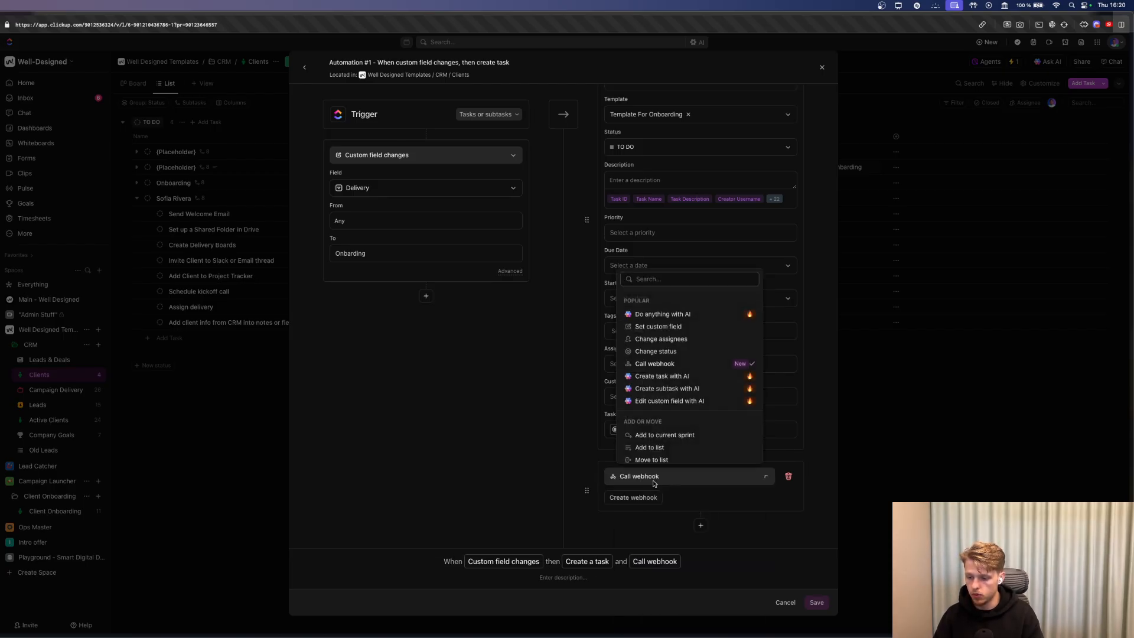
text(ca)
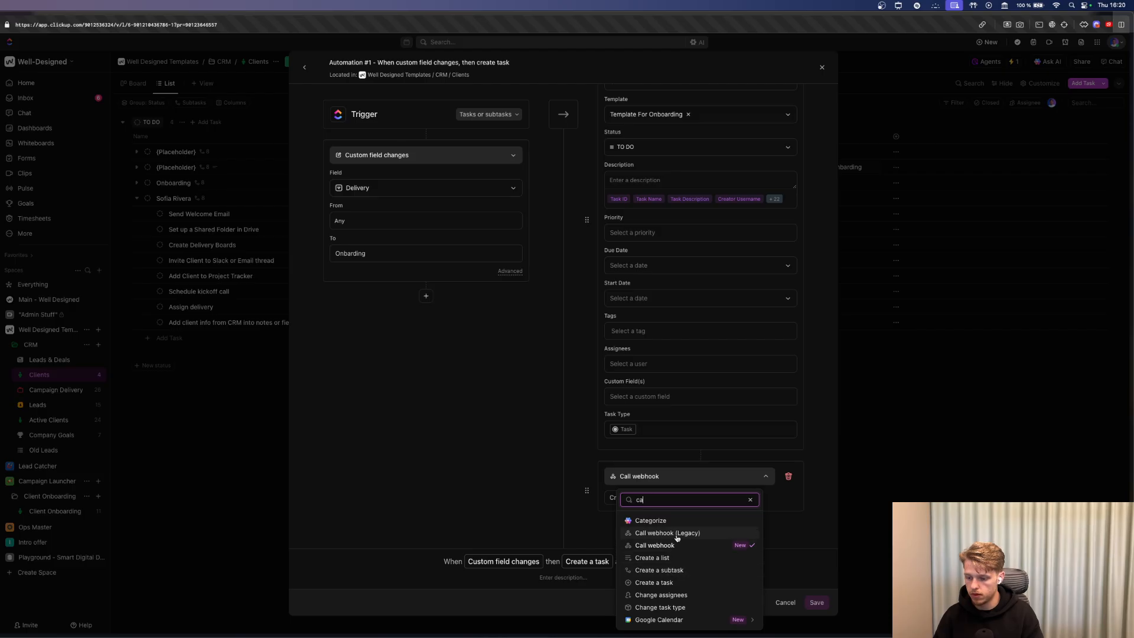
click(666, 533)
scroll(661, 524, down, 1)
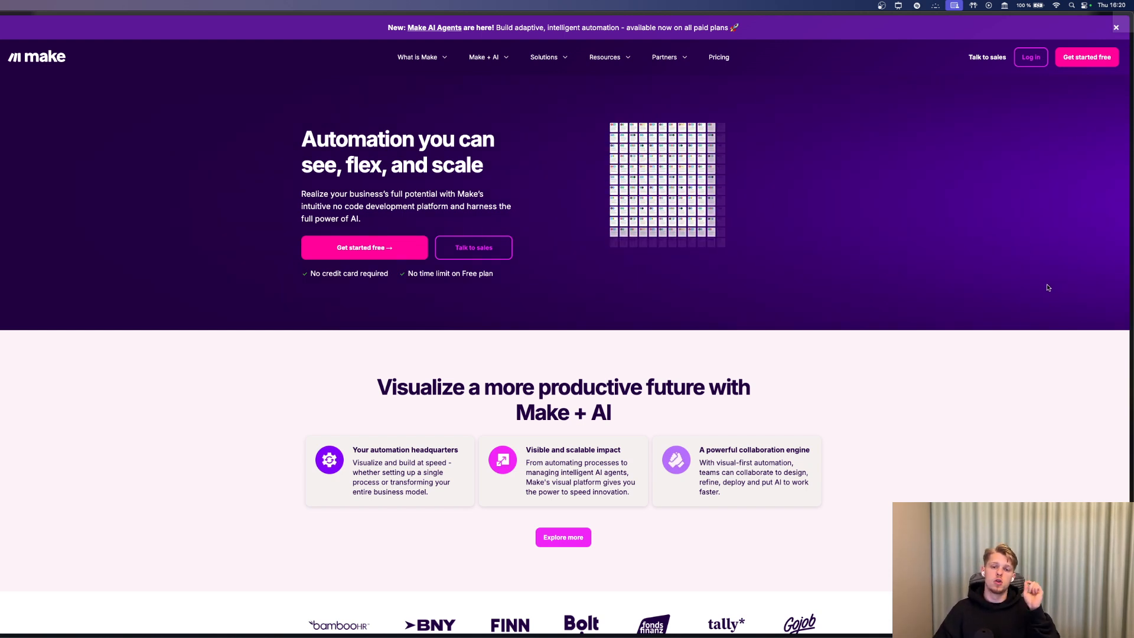
Start a Make scenario with a Custom webhook named 'Click-Up Automation' and copy its address.
click(1031, 56)
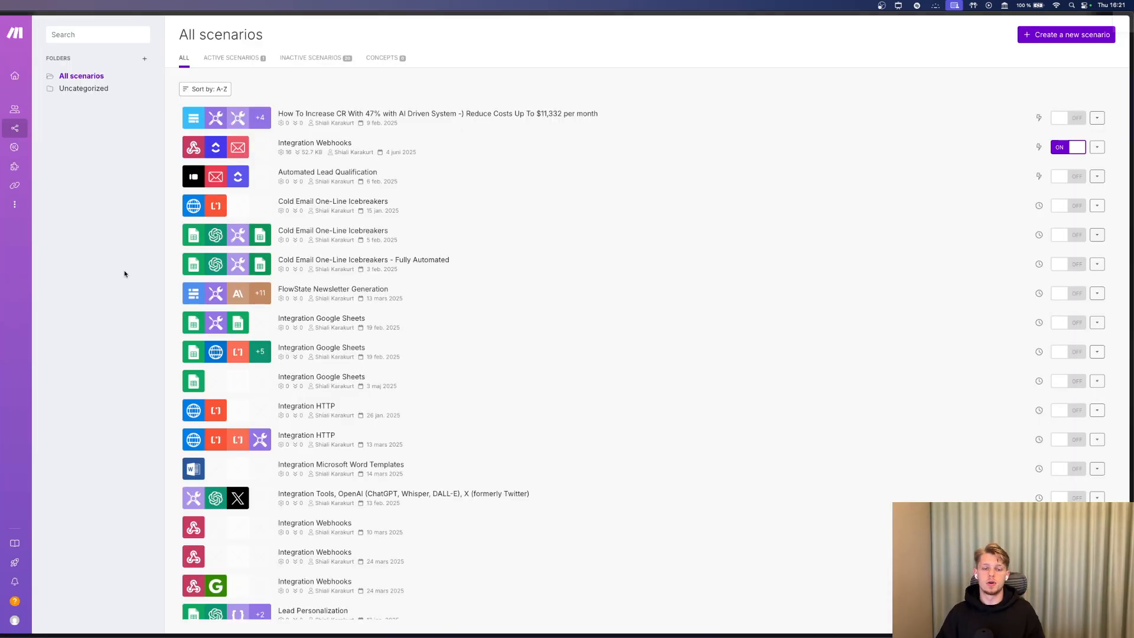
click(1047, 36)
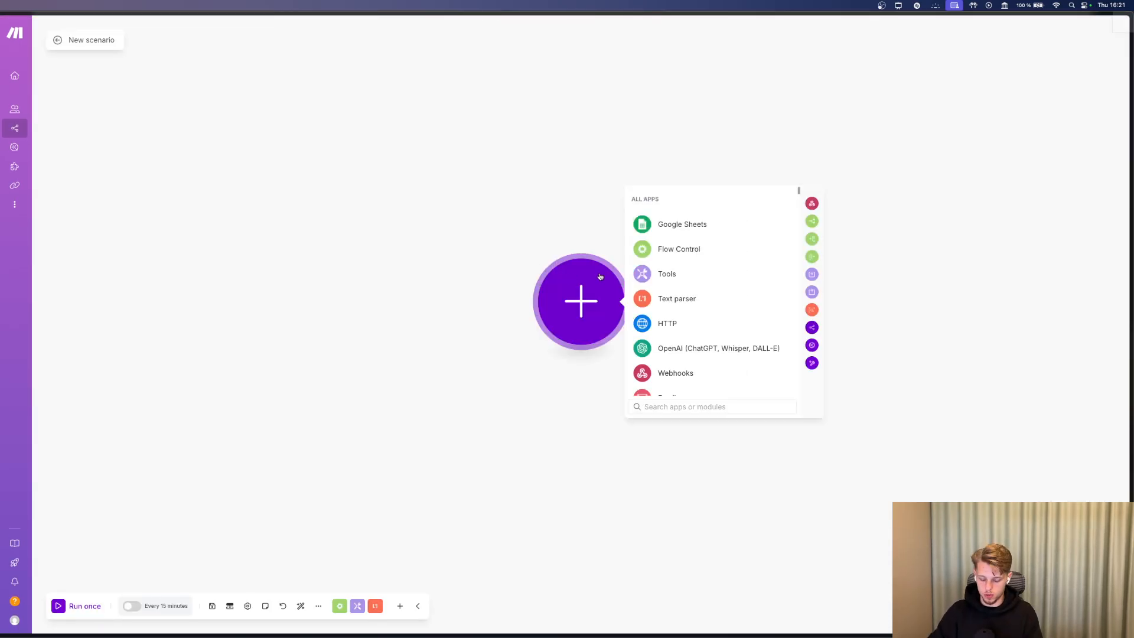
click(667, 374)
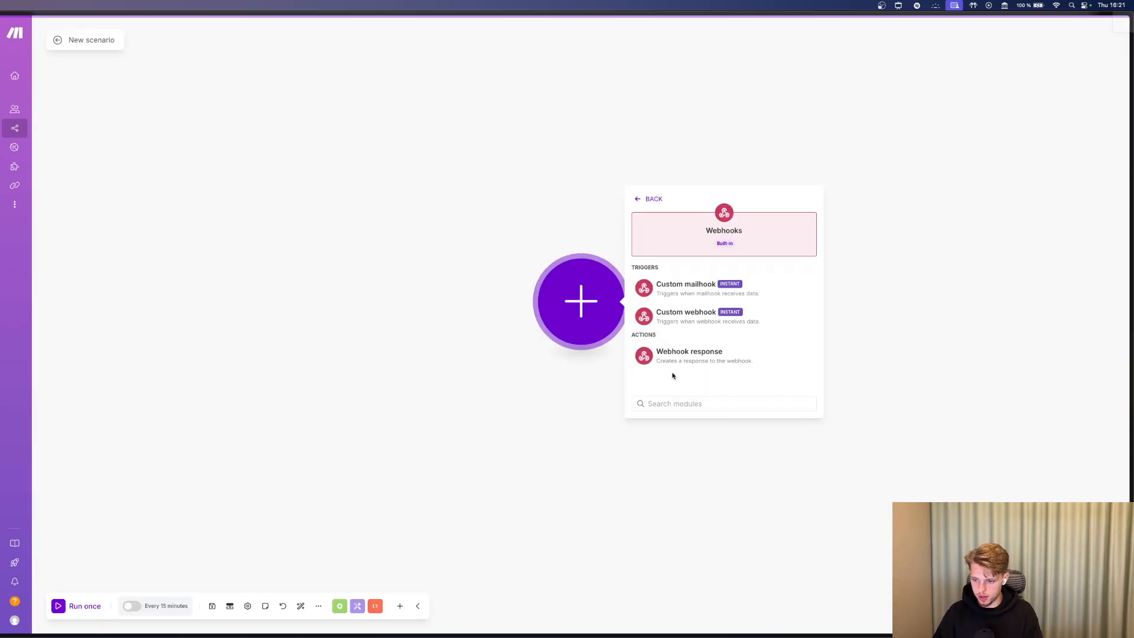
click(686, 317)
click(701, 298)
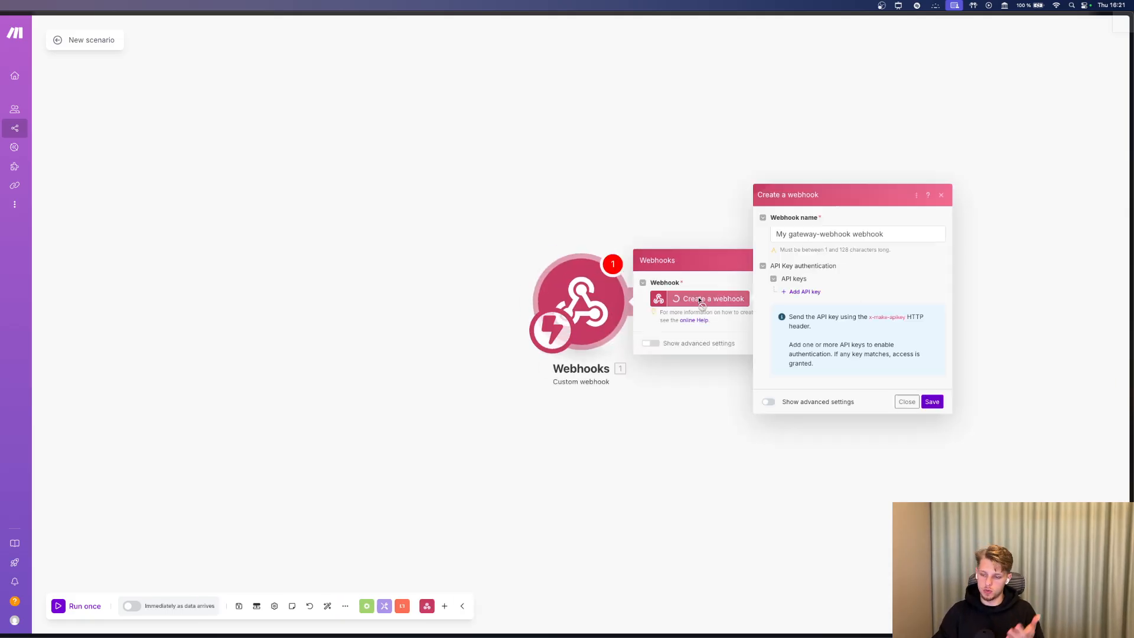
triple_click(816, 235)
text(C)
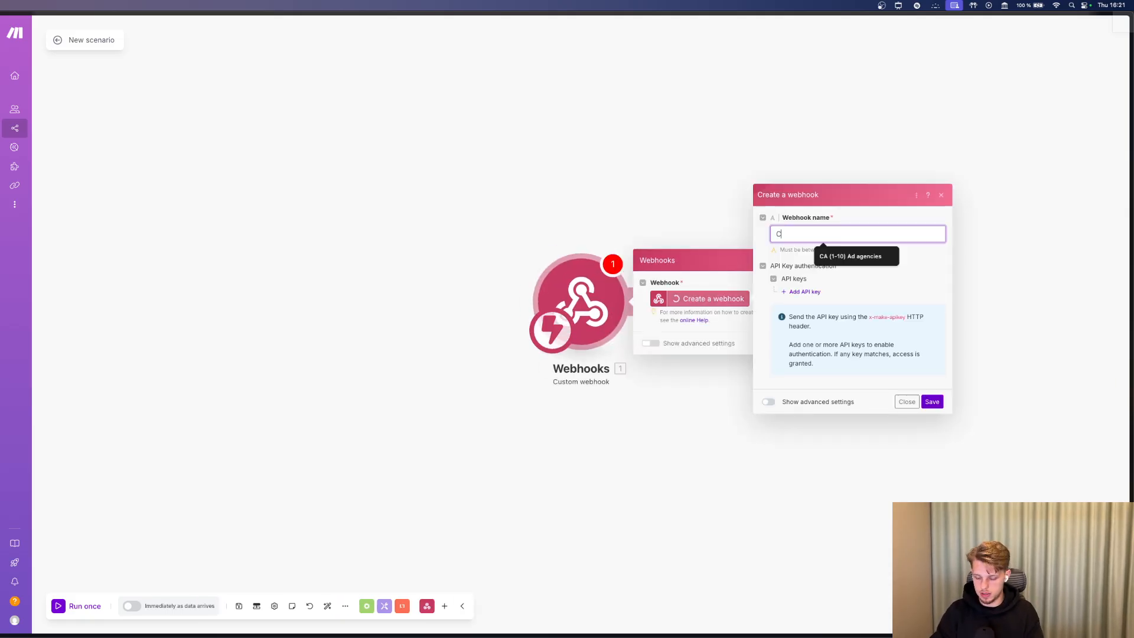
text(lick-Up Automation)
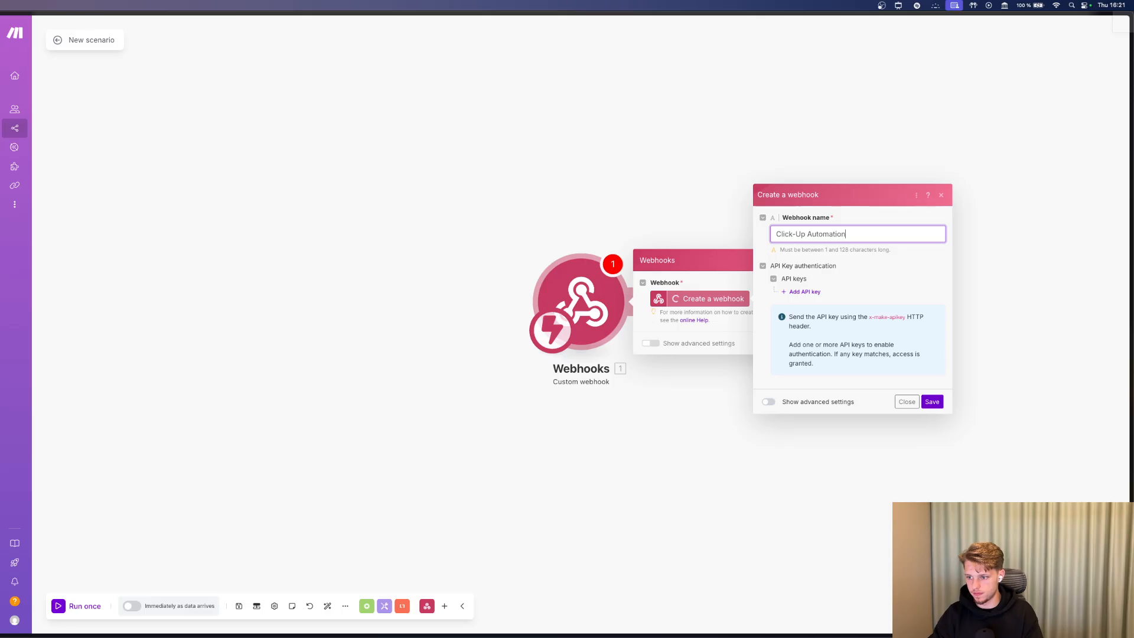
click(932, 401)
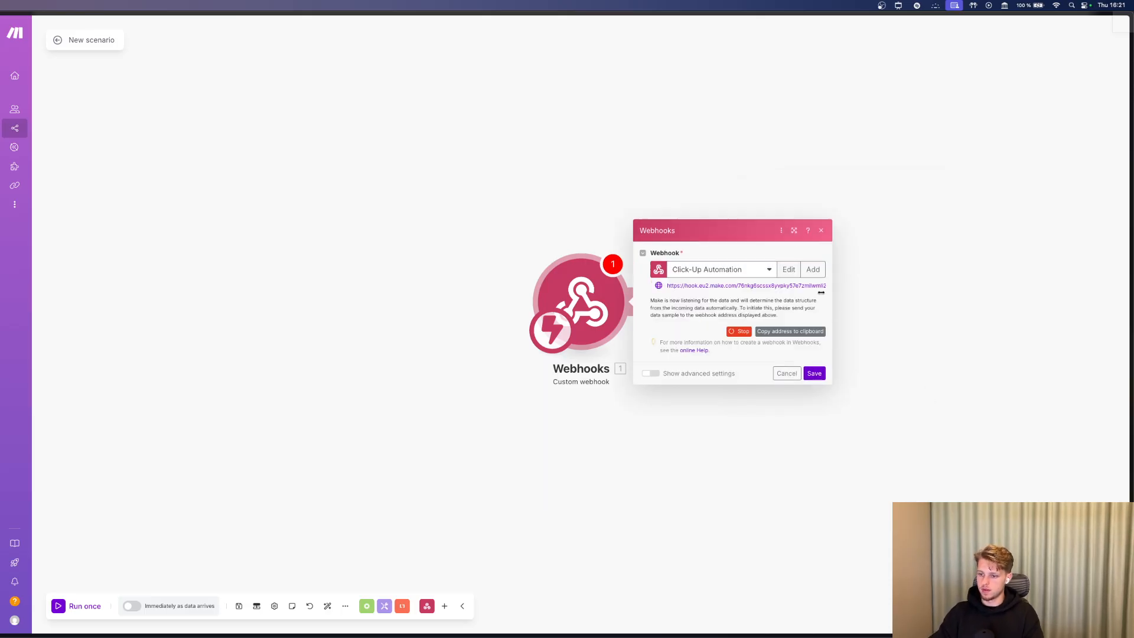
click(789, 336)
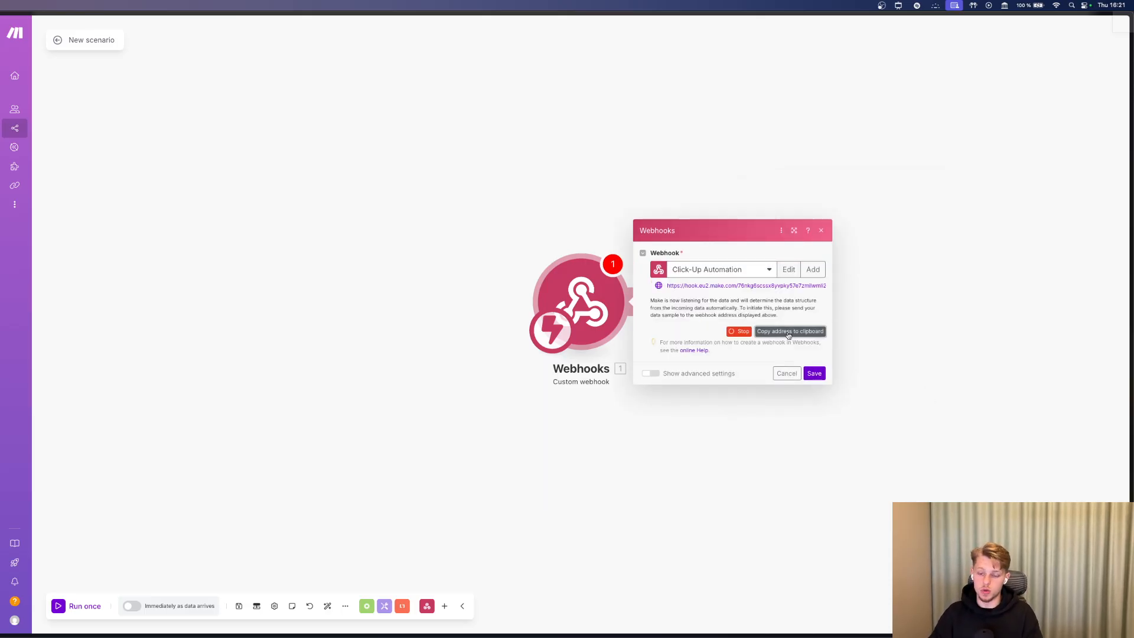
Paste the Make webhook address into Automation #1's URL field and save.
key(super+Tab)
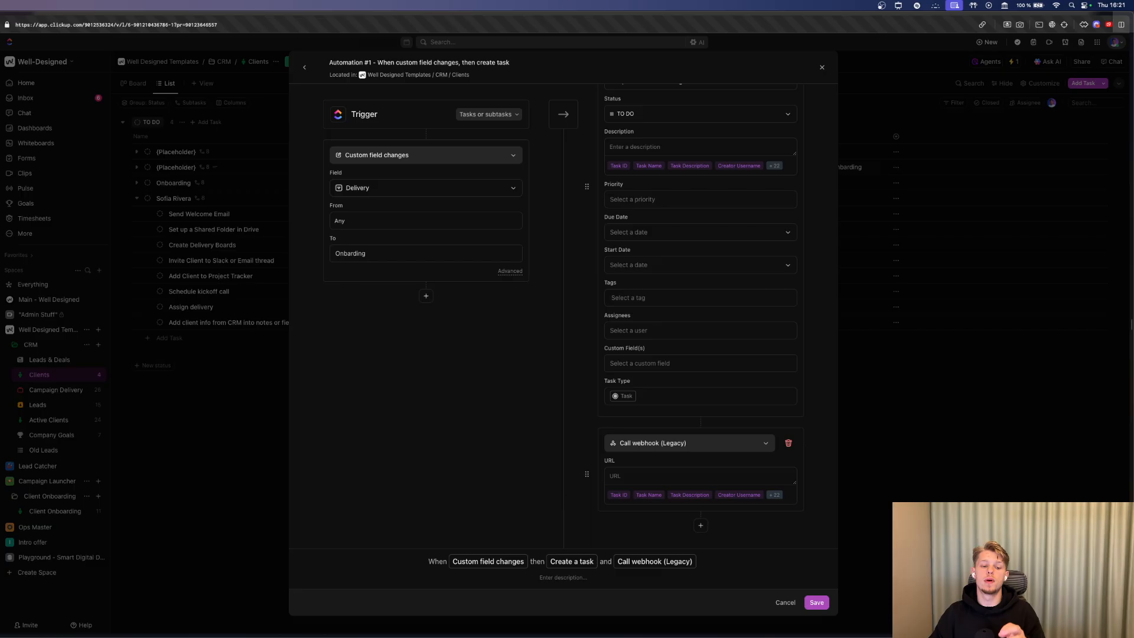
click(642, 476)
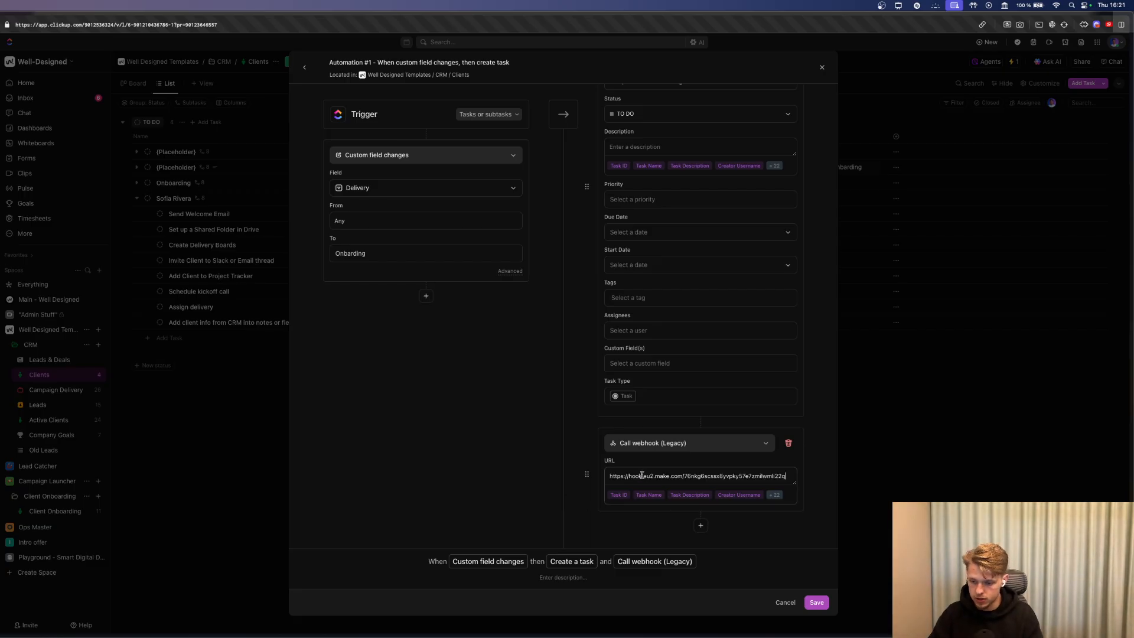
click(816, 605)
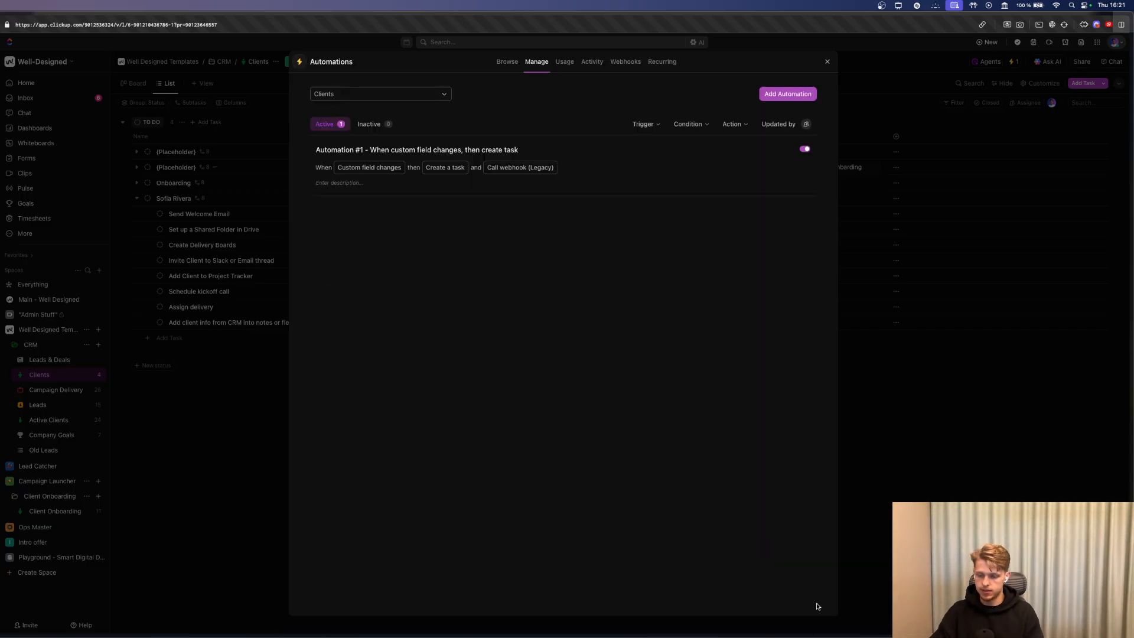
click(951, 481)
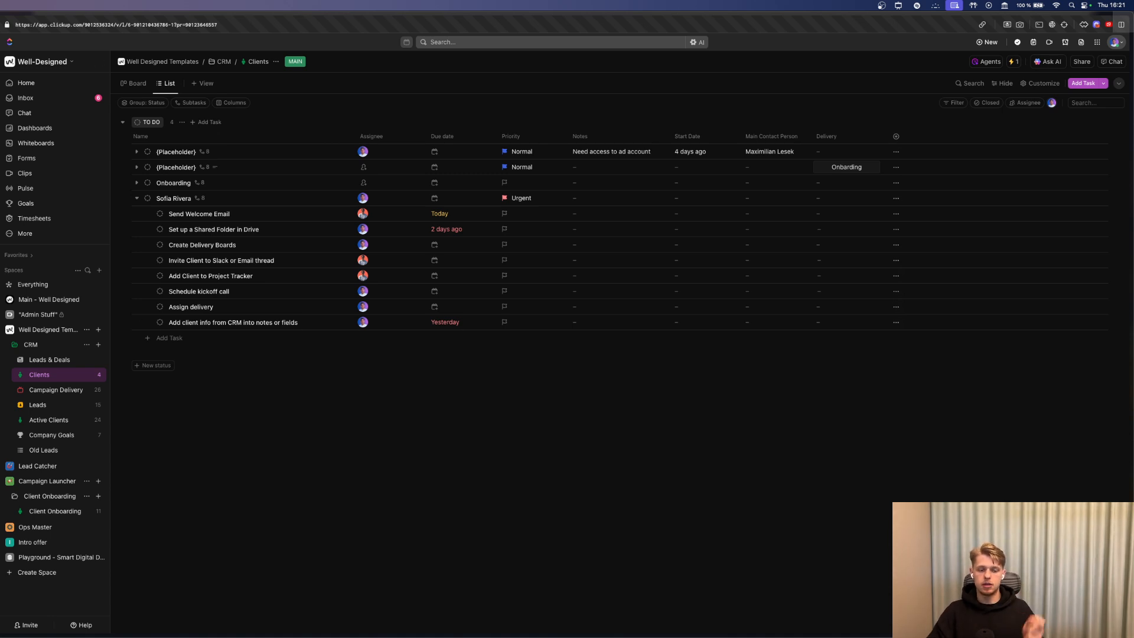
Save the Make webhook module and run the scenario once to listen.
key(super+Tab)
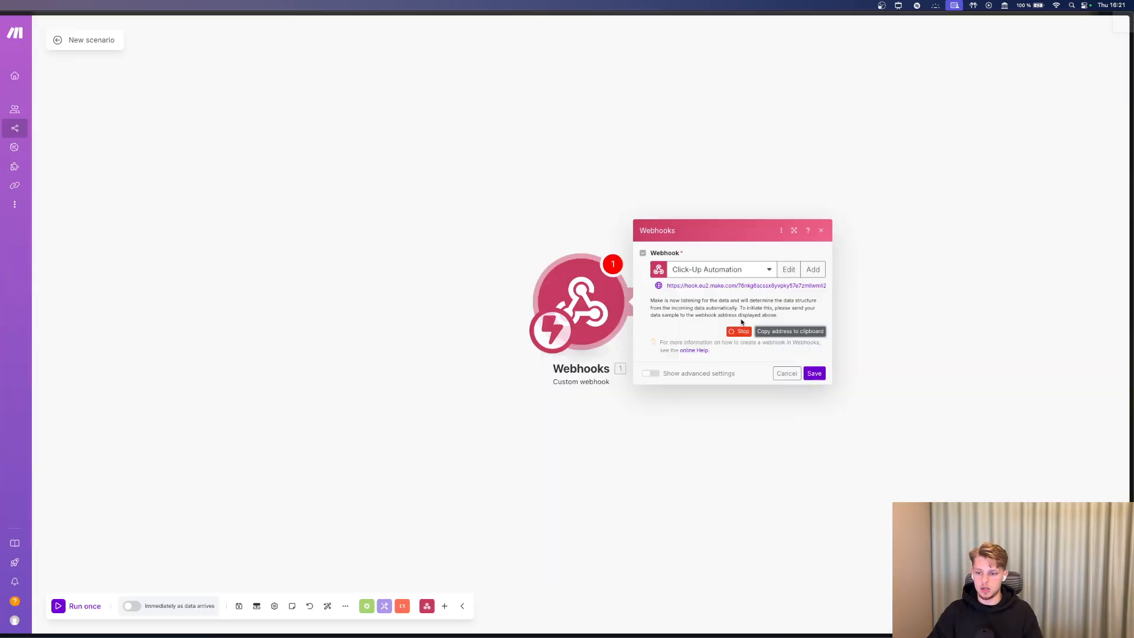
click(816, 373)
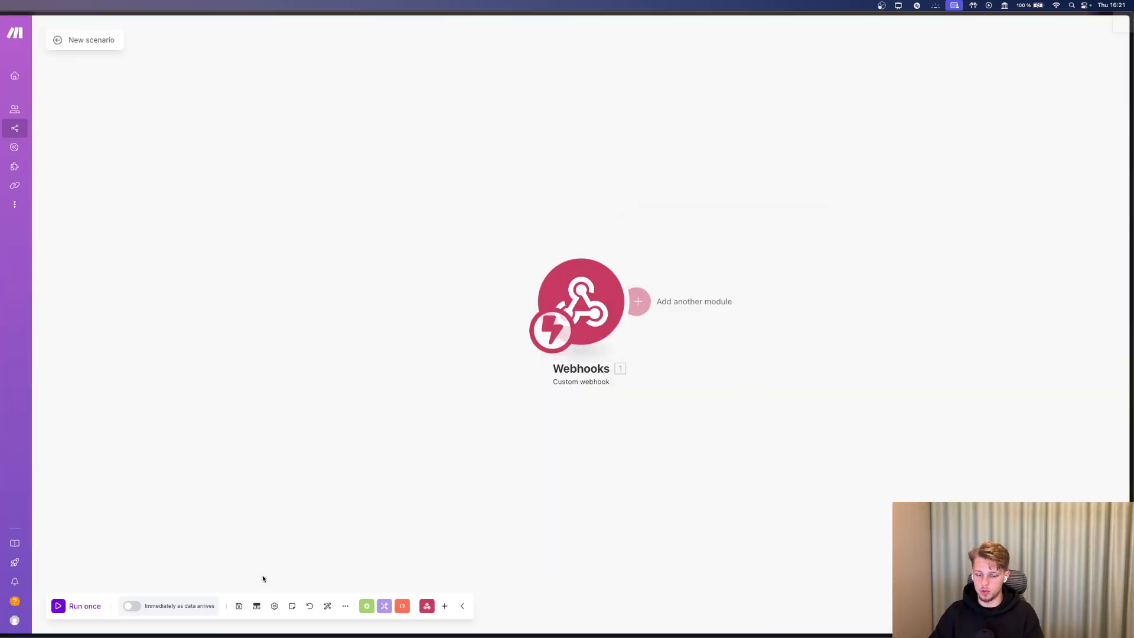
click(94, 603)
Show Leads in List view and mark the first Qualified lead COMPLETE.
key(super+Tab)
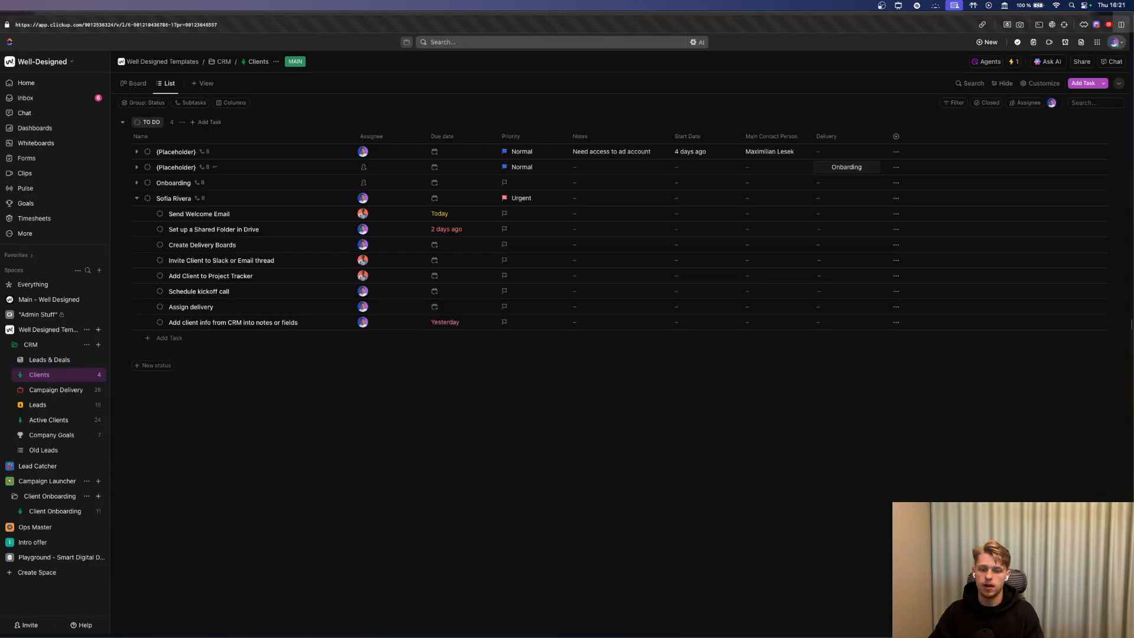
click(50, 420)
key(super+bracketleft)
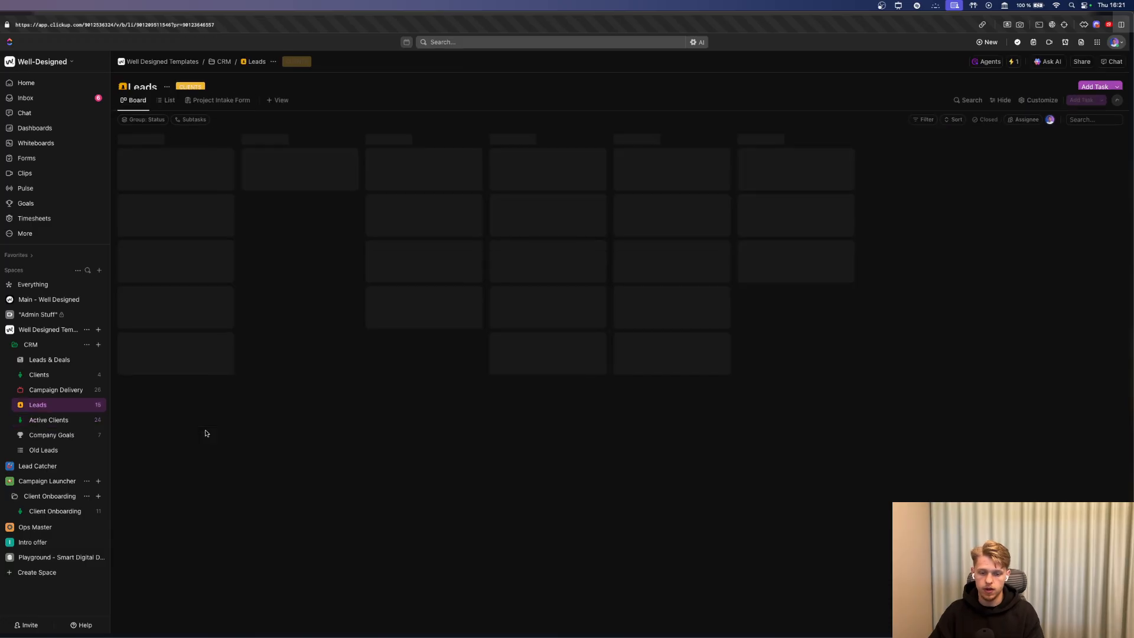
click(170, 83)
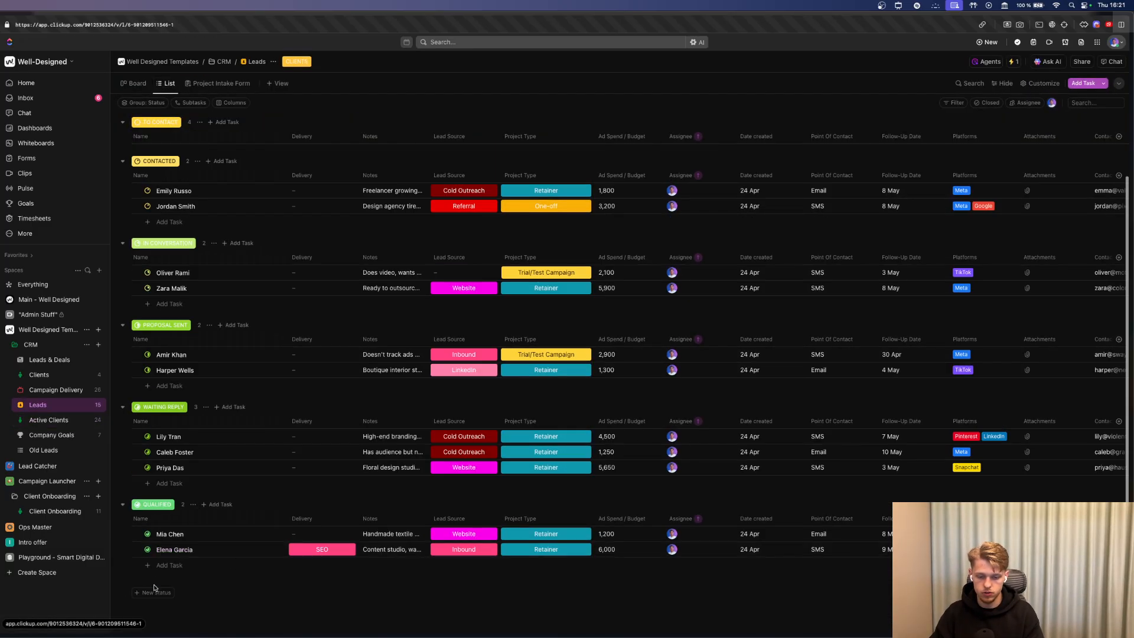
click(147, 550)
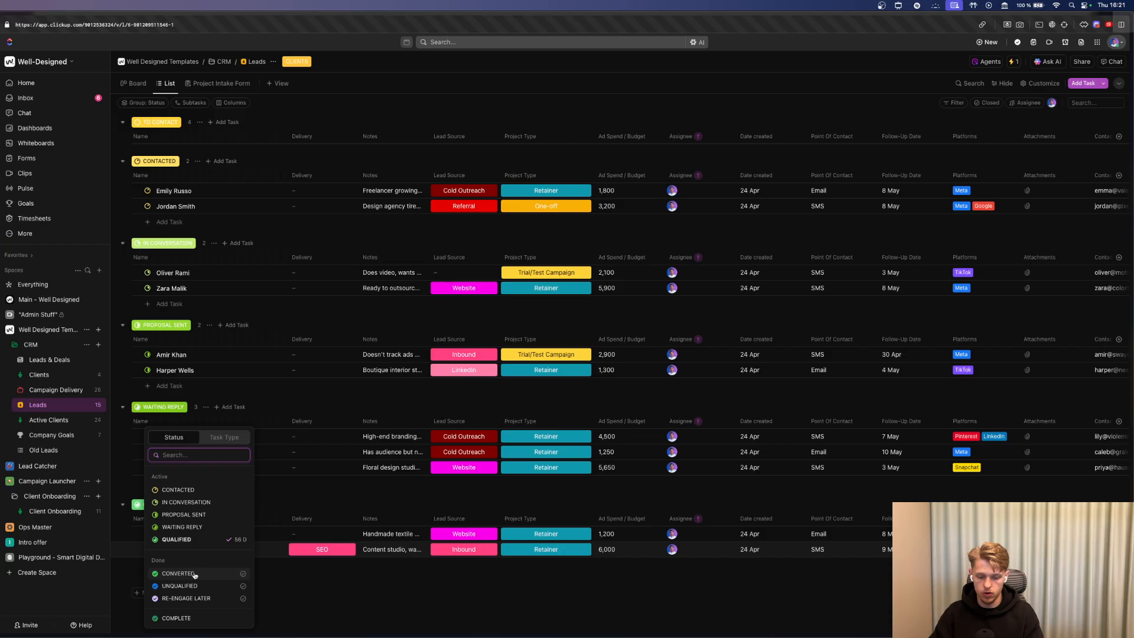
click(177, 618)
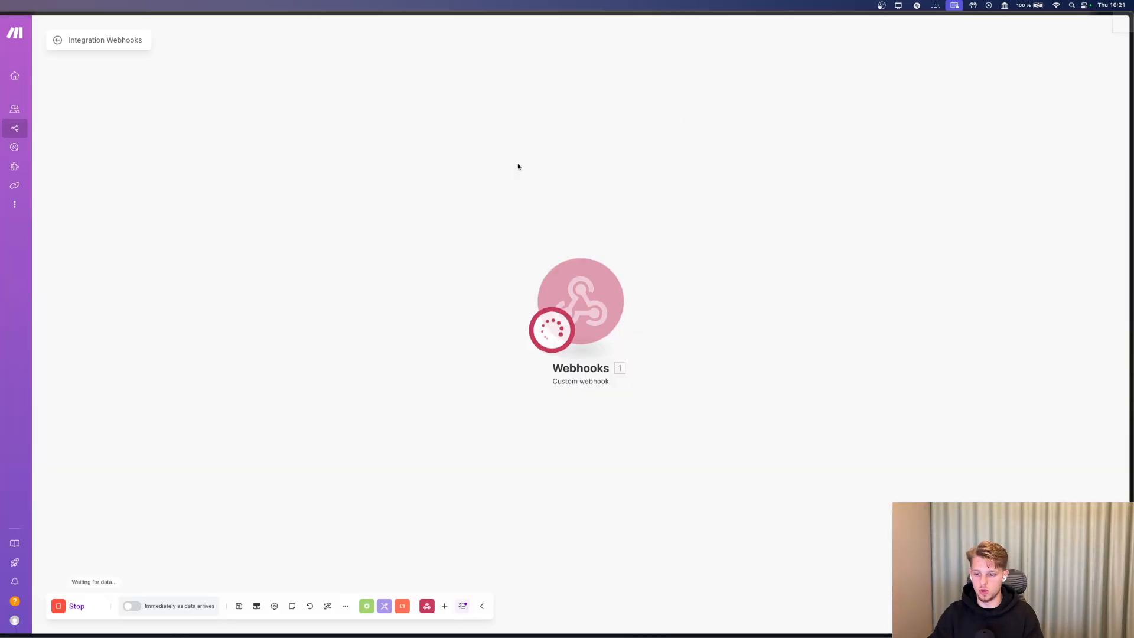
Set the remaining lead's Delivery to Meta Ads, mark it COMPLETE, and check Clients.
scroll(640, 291, right, 5)
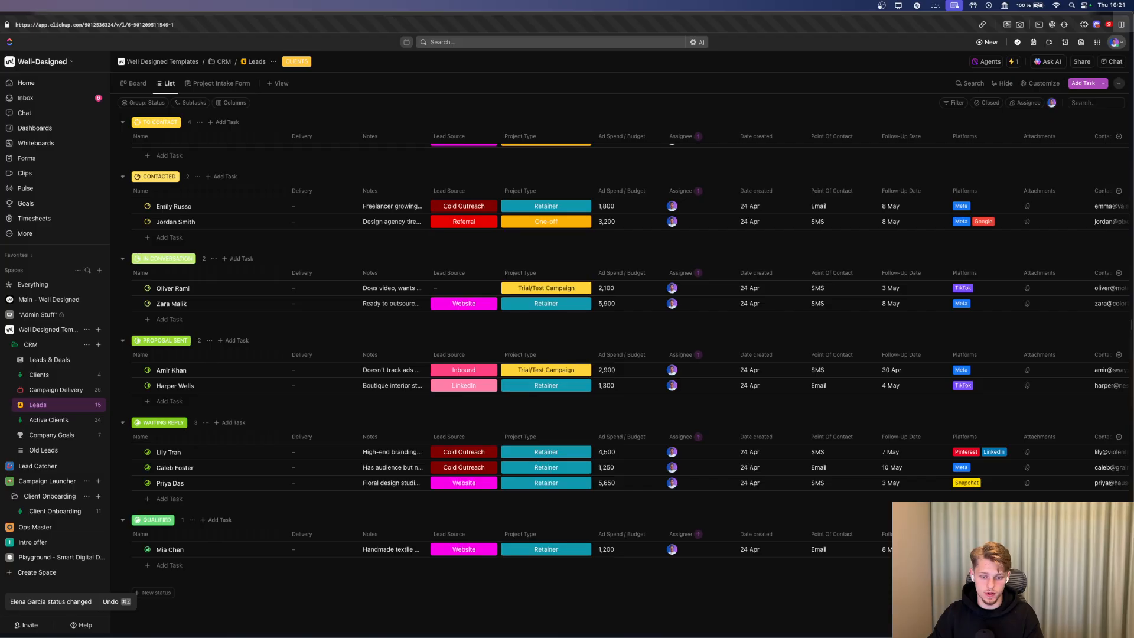
click(327, 554)
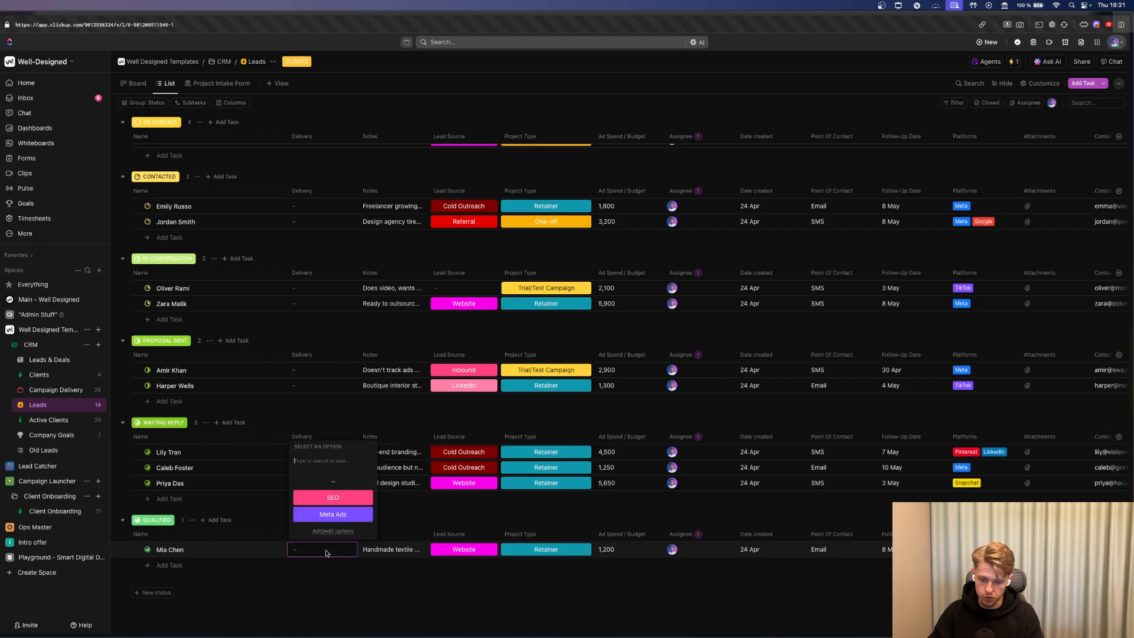
click(328, 514)
click(148, 549)
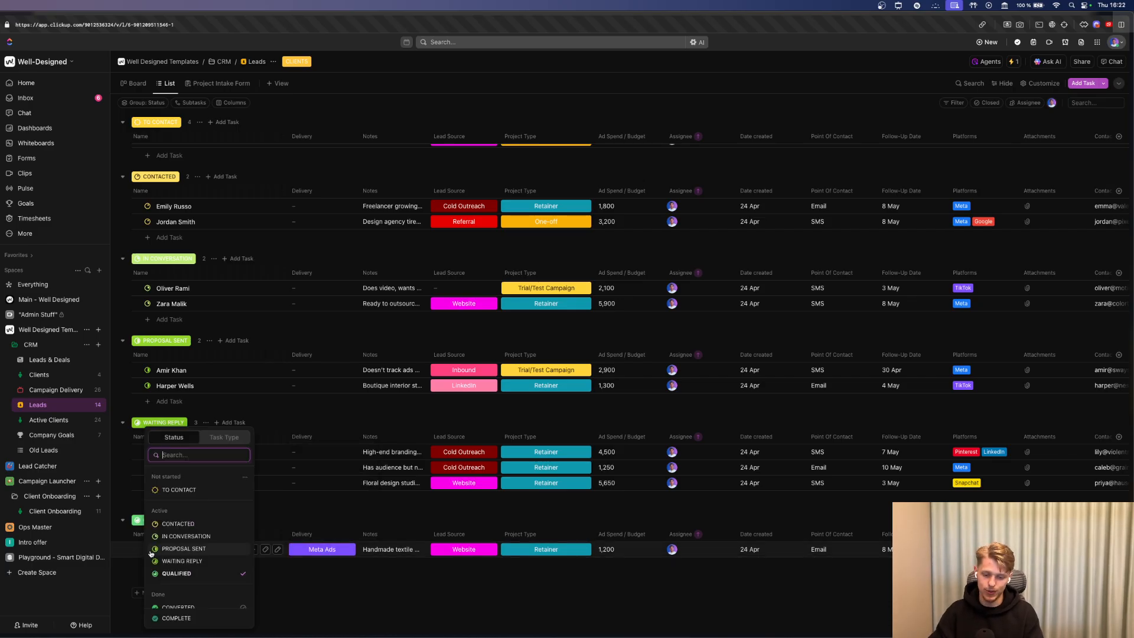
click(179, 618)
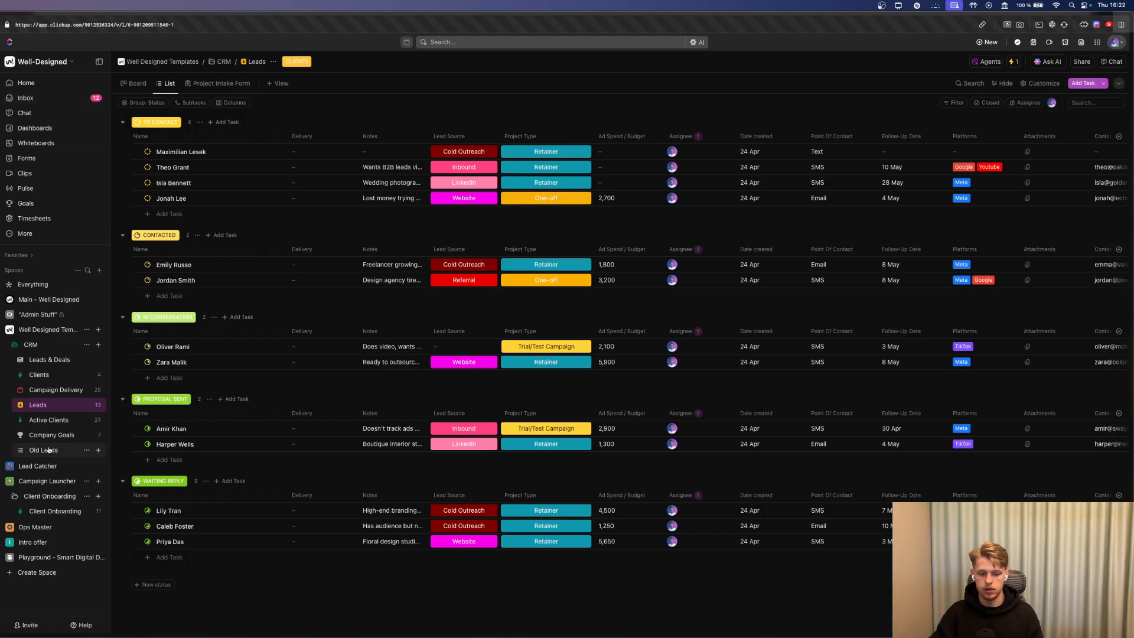
click(39, 375)
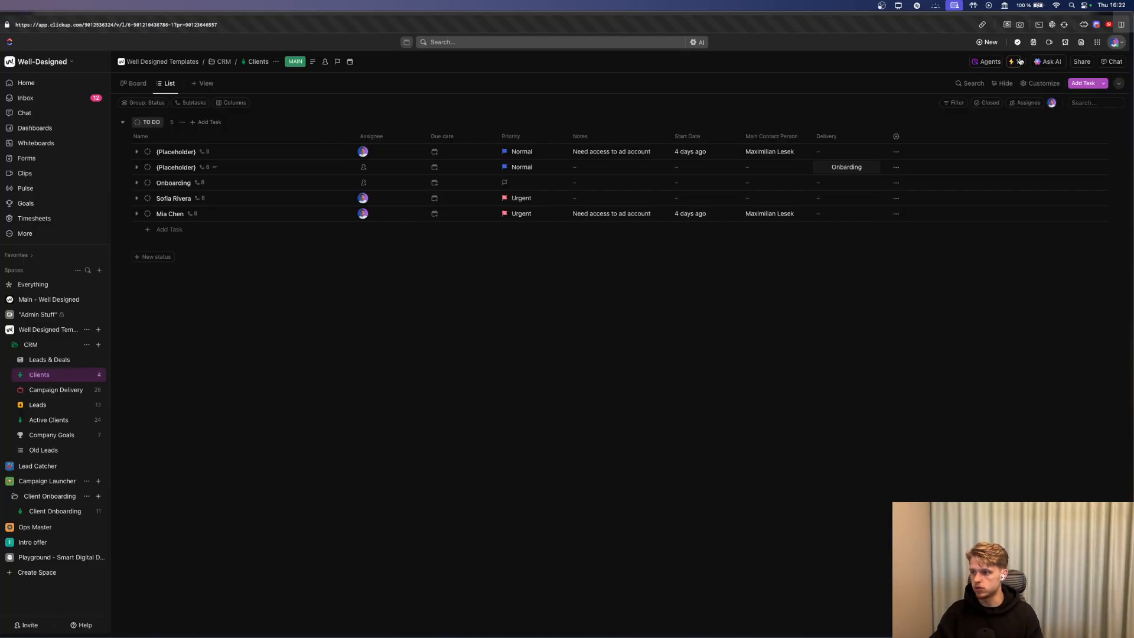
Save the Clients list's Automation #1 with its Make webhook call, then return to Make.
click(1019, 61)
click(1014, 306)
click(590, 157)
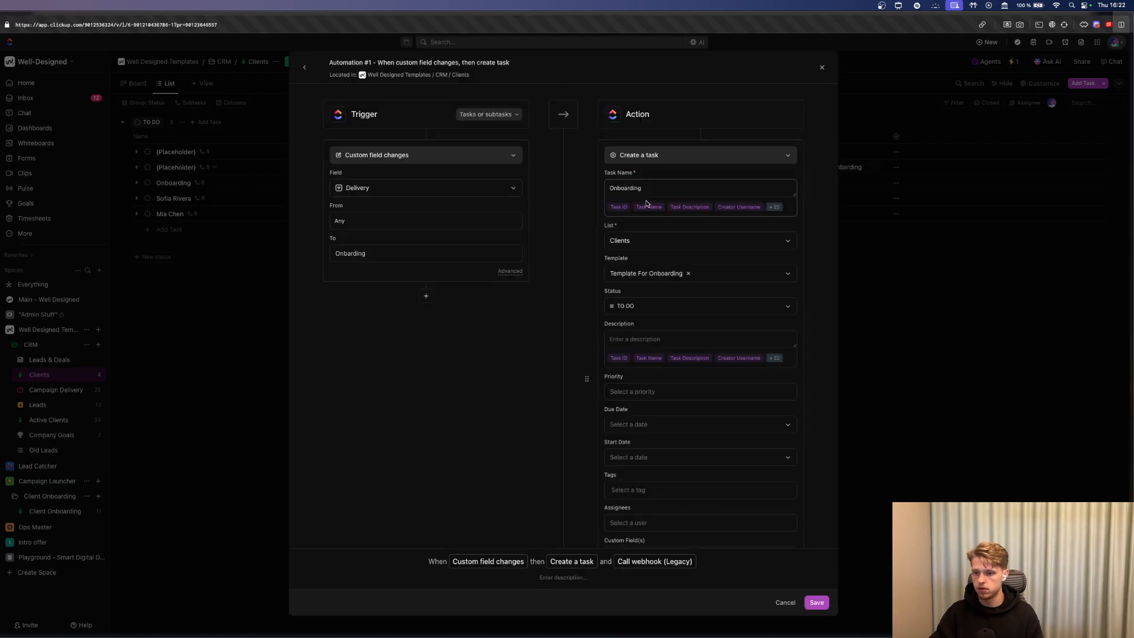
scroll(646, 204, down, 4)
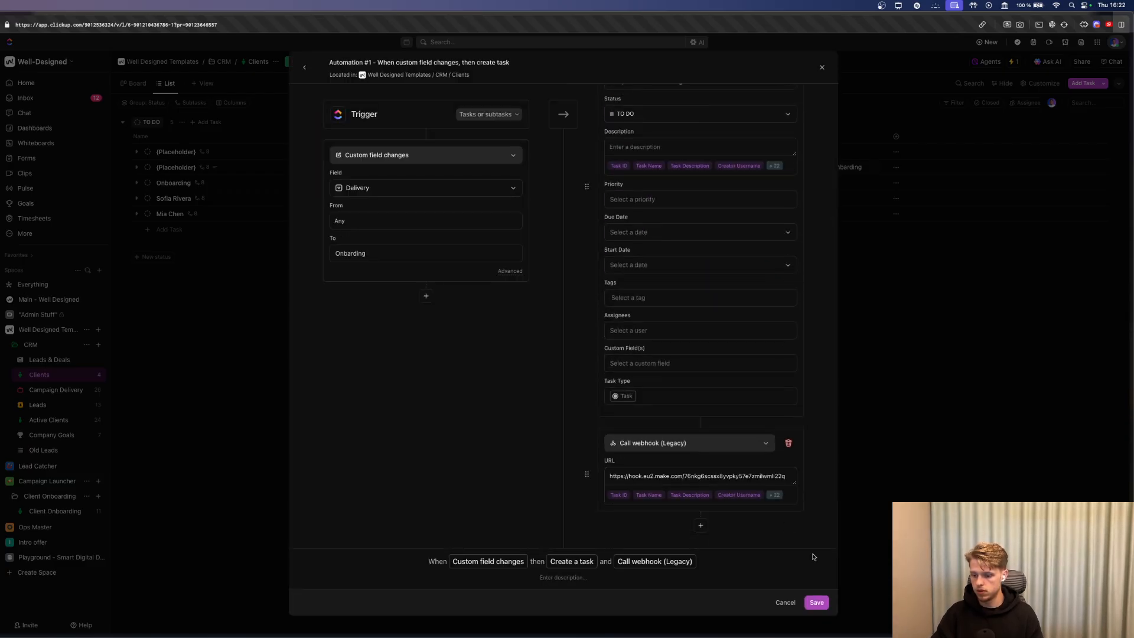
click(818, 603)
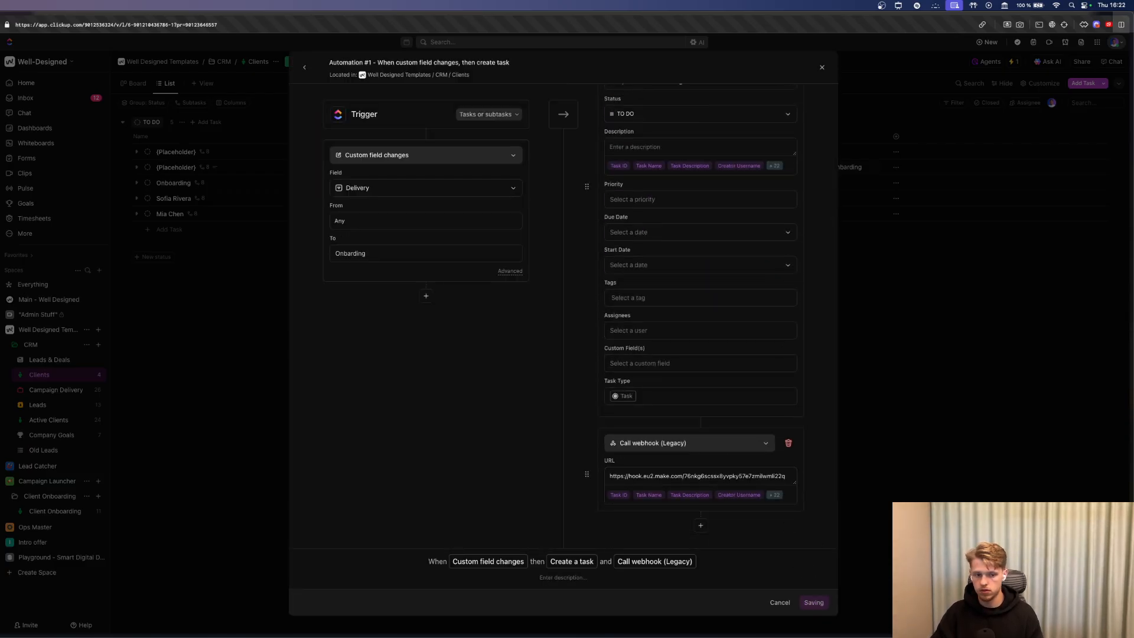
key(super+Tab)
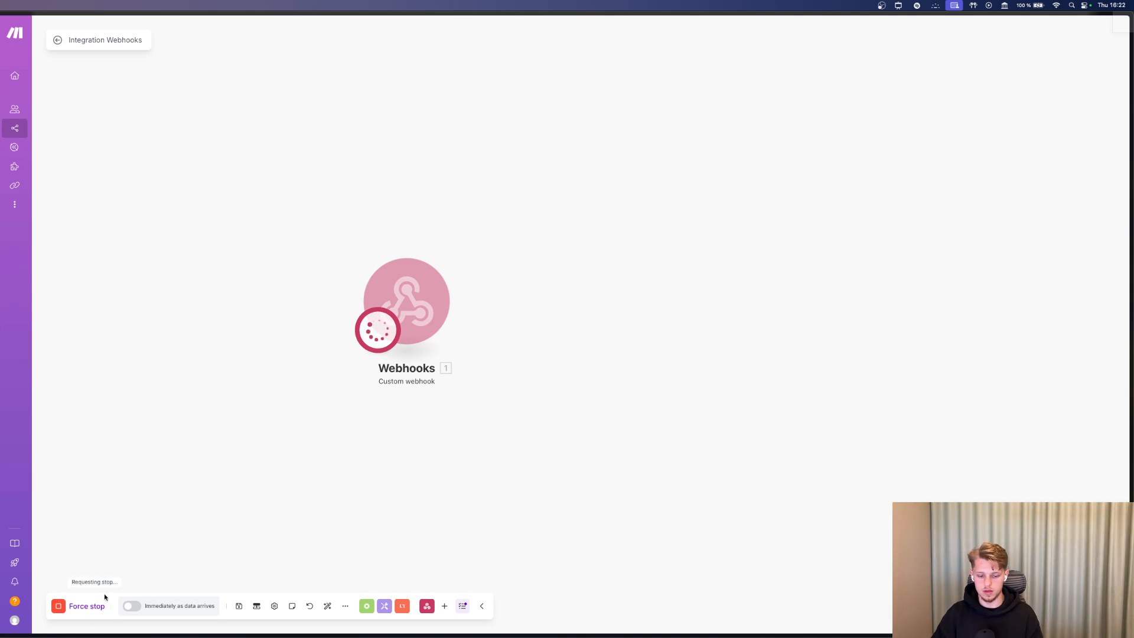
Save the Click-Up Automation webhook settings and run the scenario once so it listens for data.
click(415, 293)
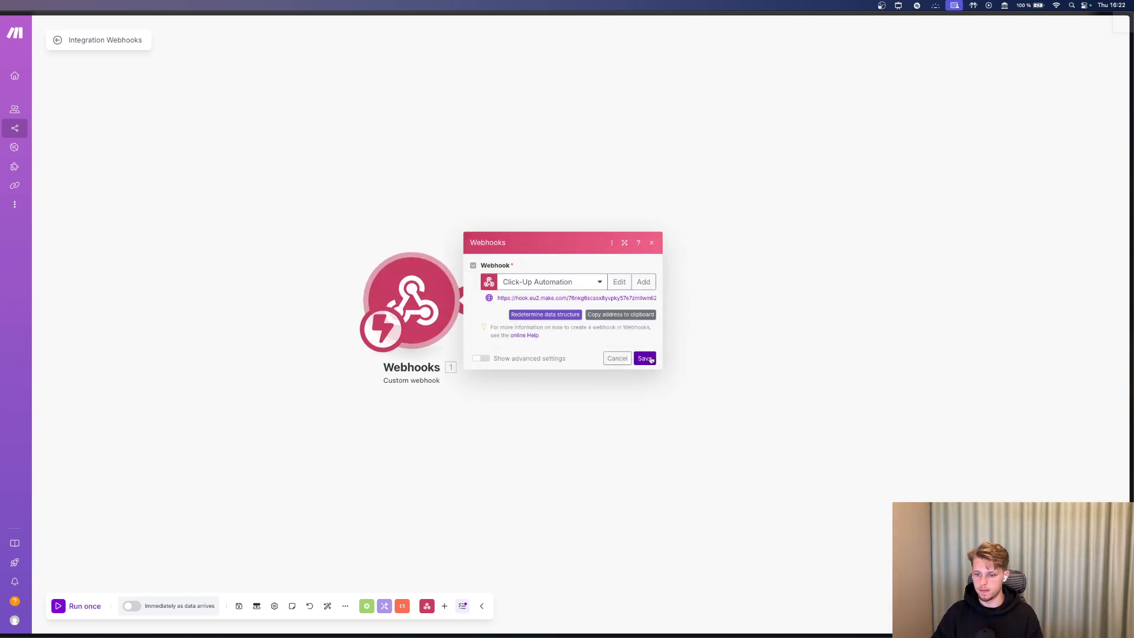
click(644, 359)
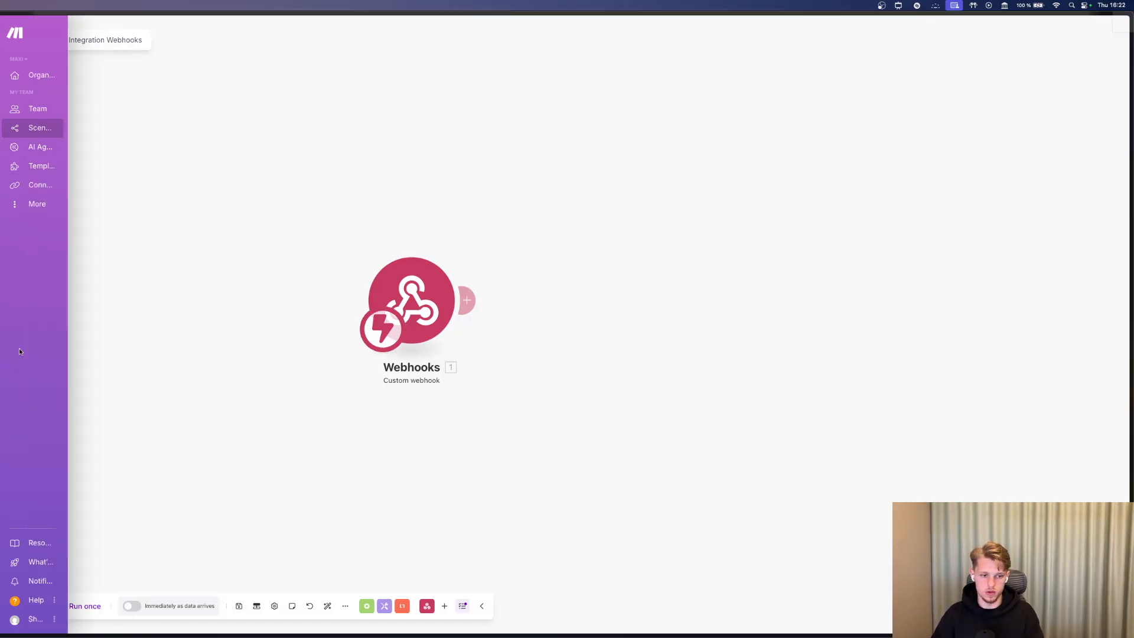
click(84, 606)
Select the Make webhook URL in Automation #1, then close the editor and Automations dialog.
key(super+Tab)
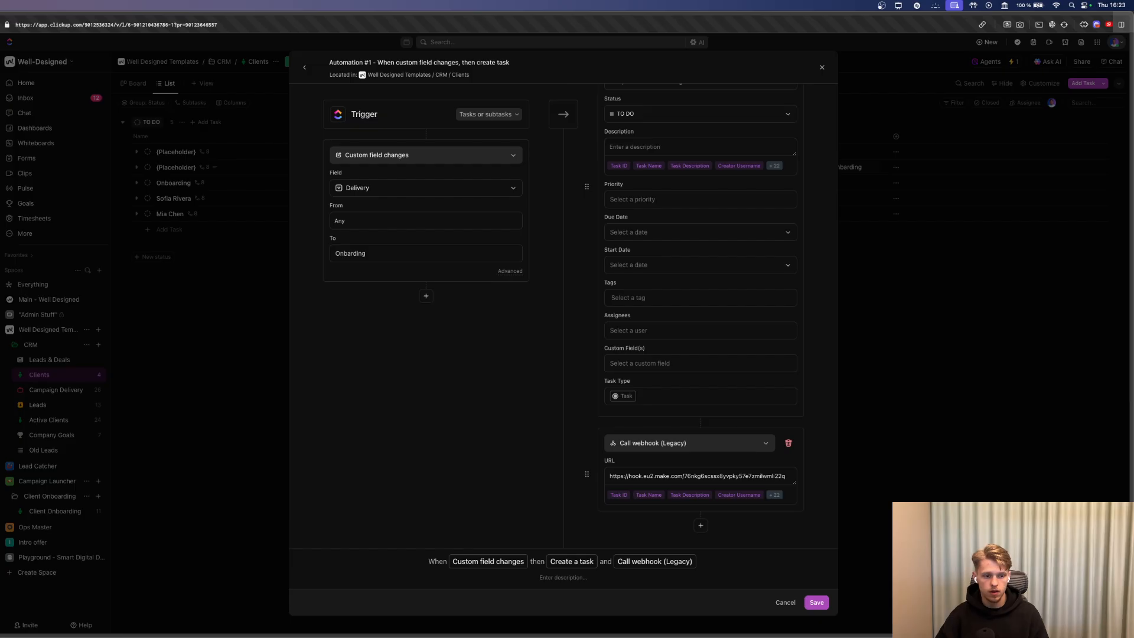
triple_click(705, 476)
scroll(702, 478, up, 3)
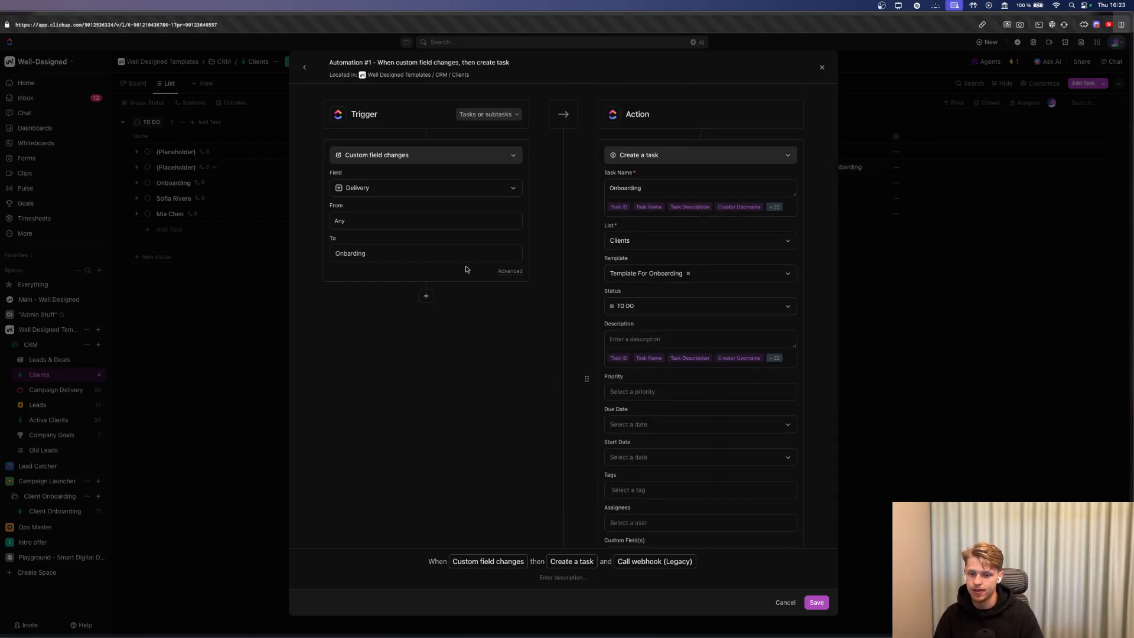
click(304, 67)
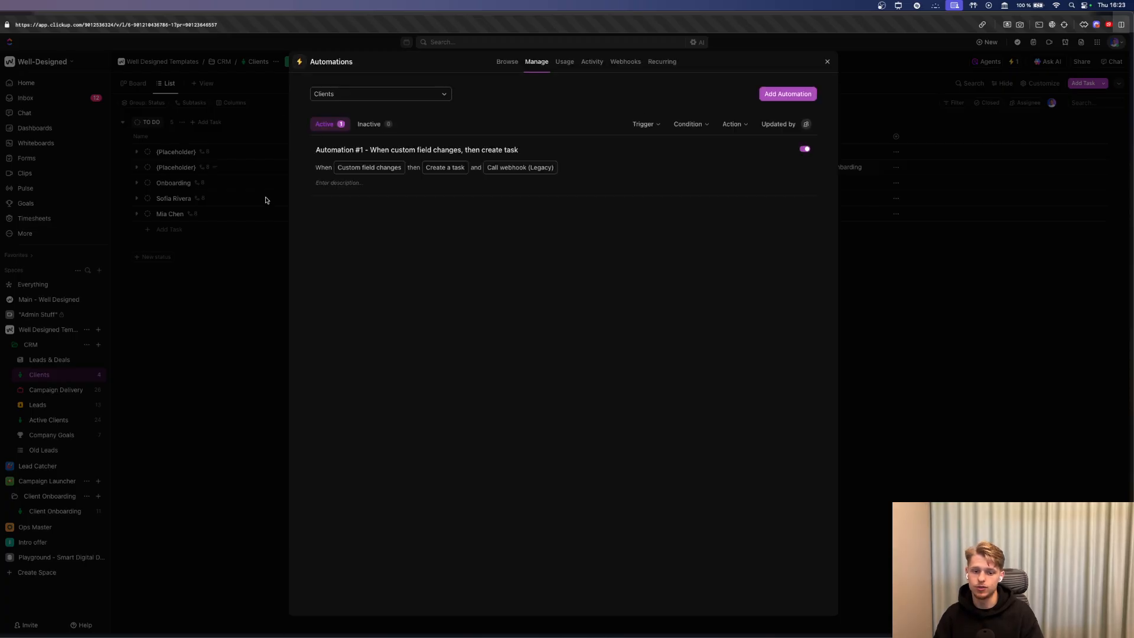
key(Escape)
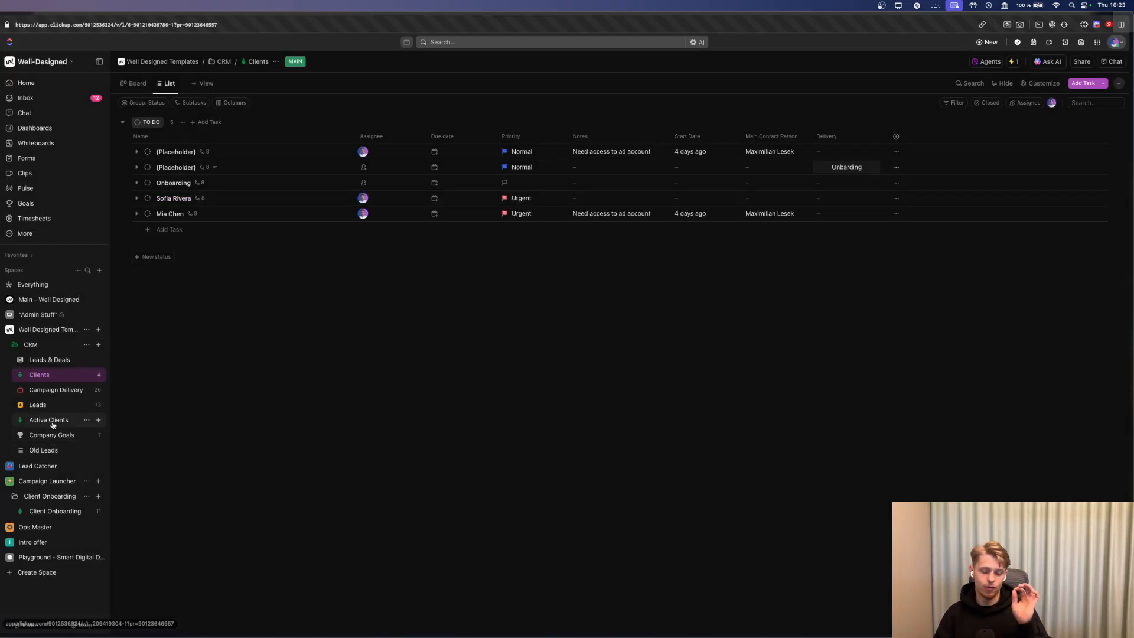
Open the Leads list's Client Closed Meta Ads automation for editing.
click(38, 404)
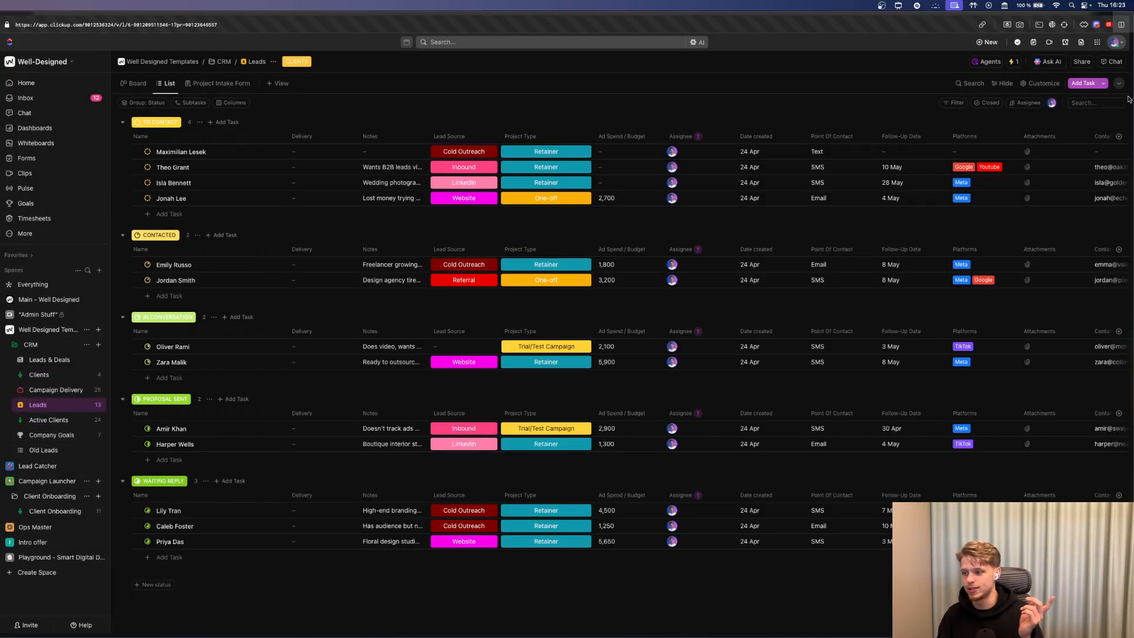
click(1012, 62)
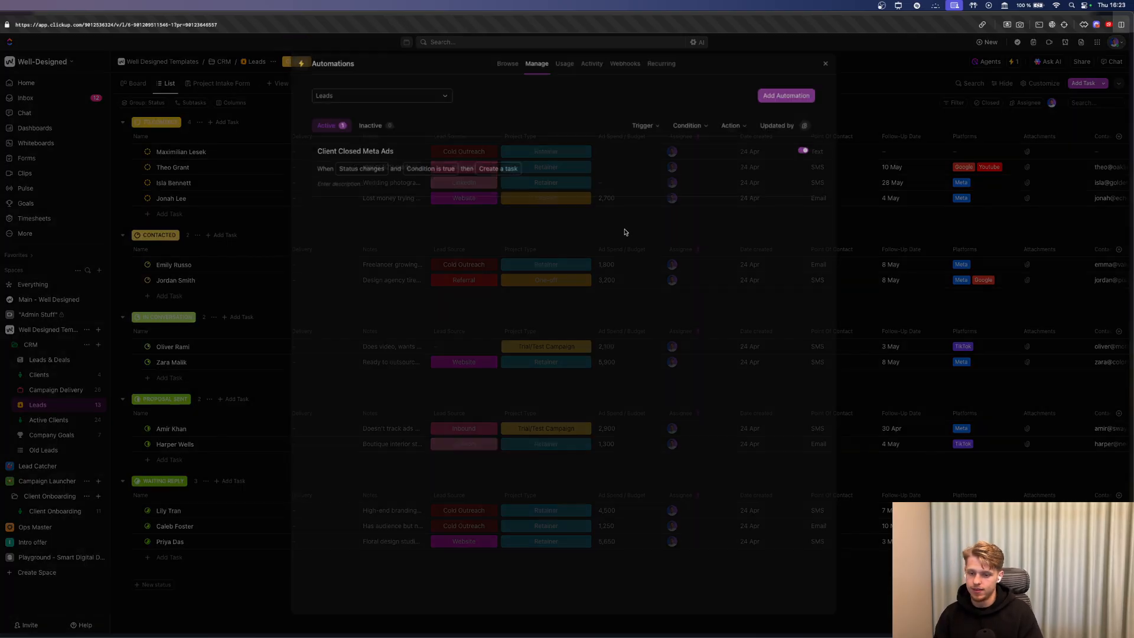
click(974, 295)
click(660, 170)
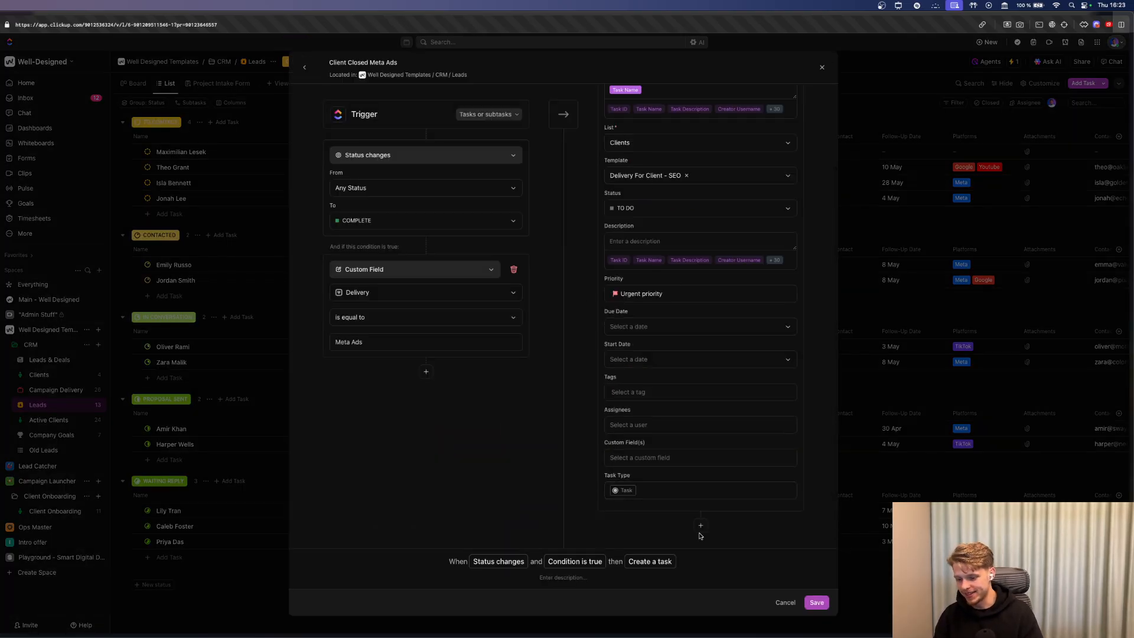
Add a Call webhook (Legacy) action with the pasted Make URL, save, and close.
click(701, 525)
click(653, 473)
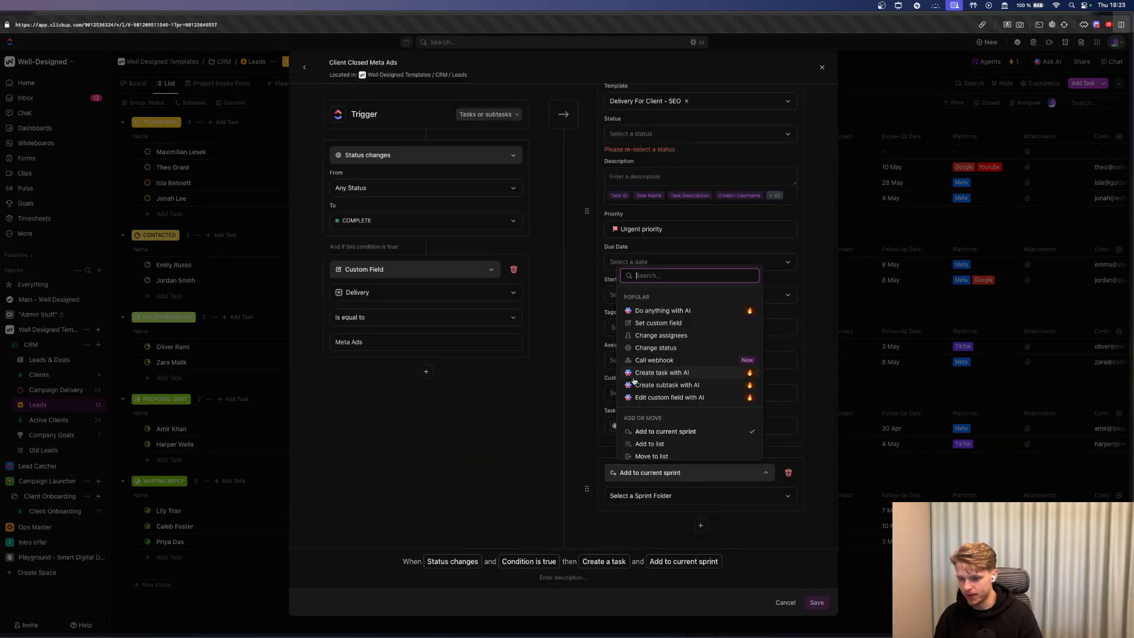
text(create)
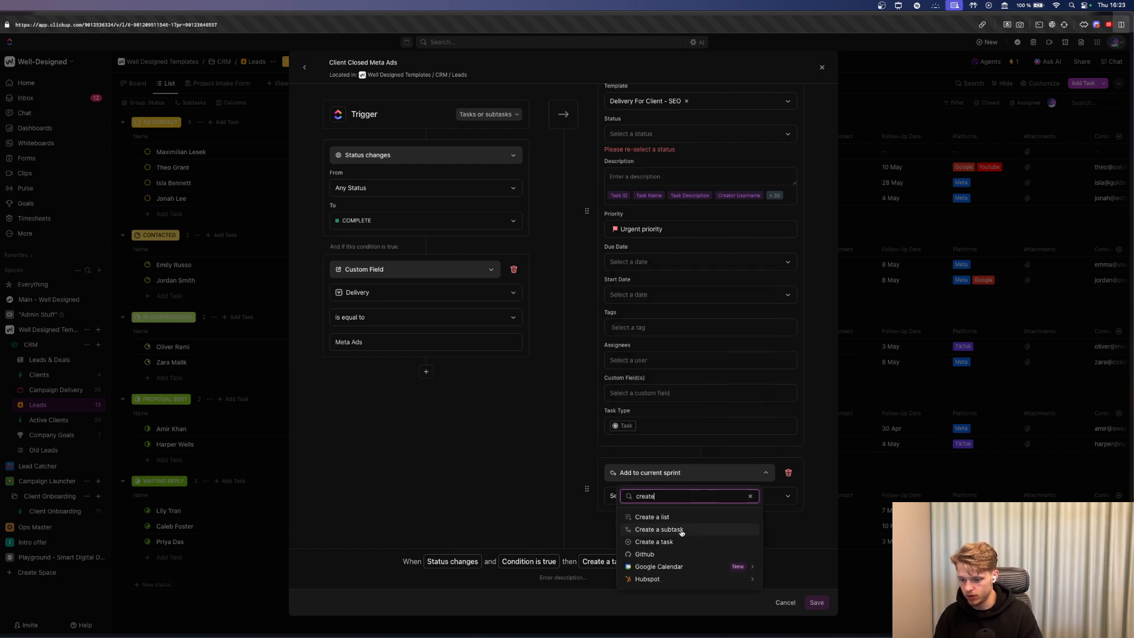
text(web)
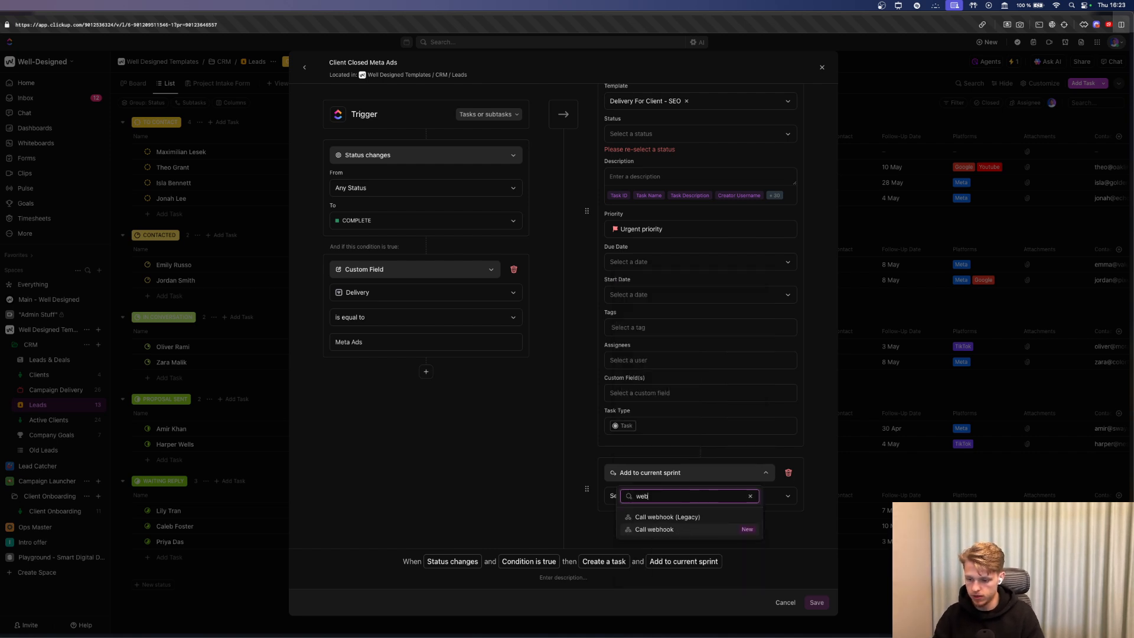
click(687, 523)
click(670, 478)
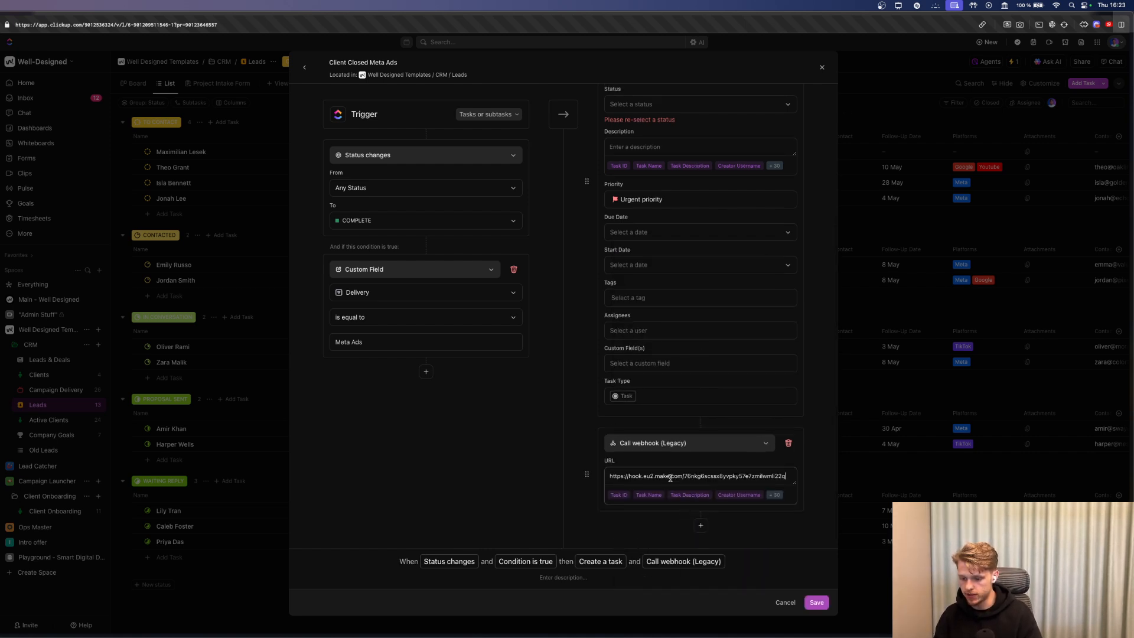
click(816, 602)
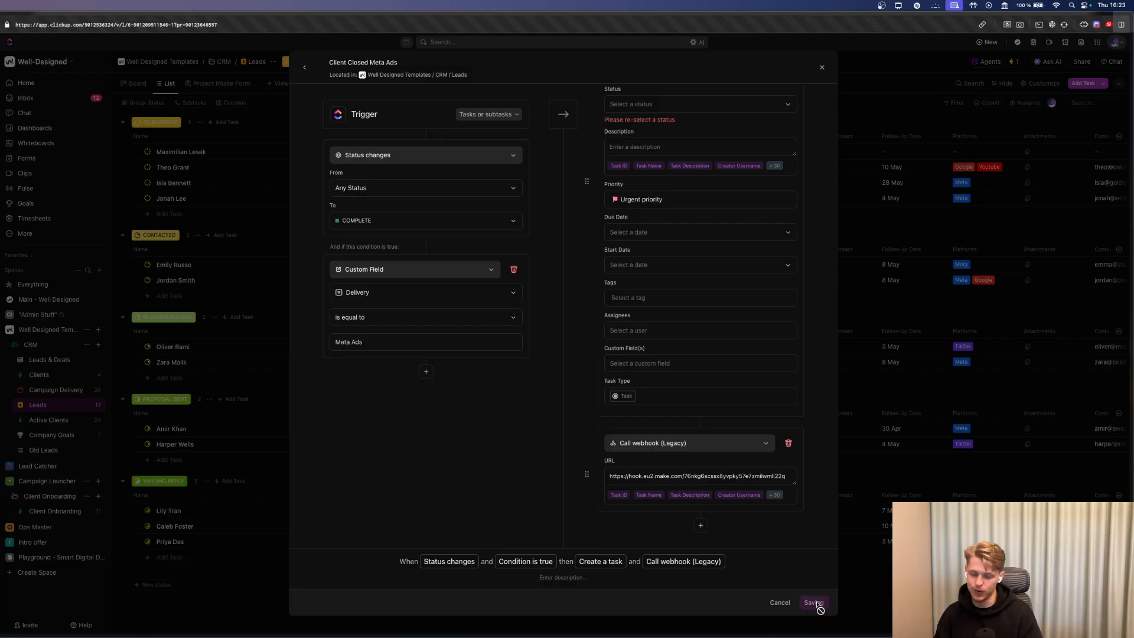
click(79, 253)
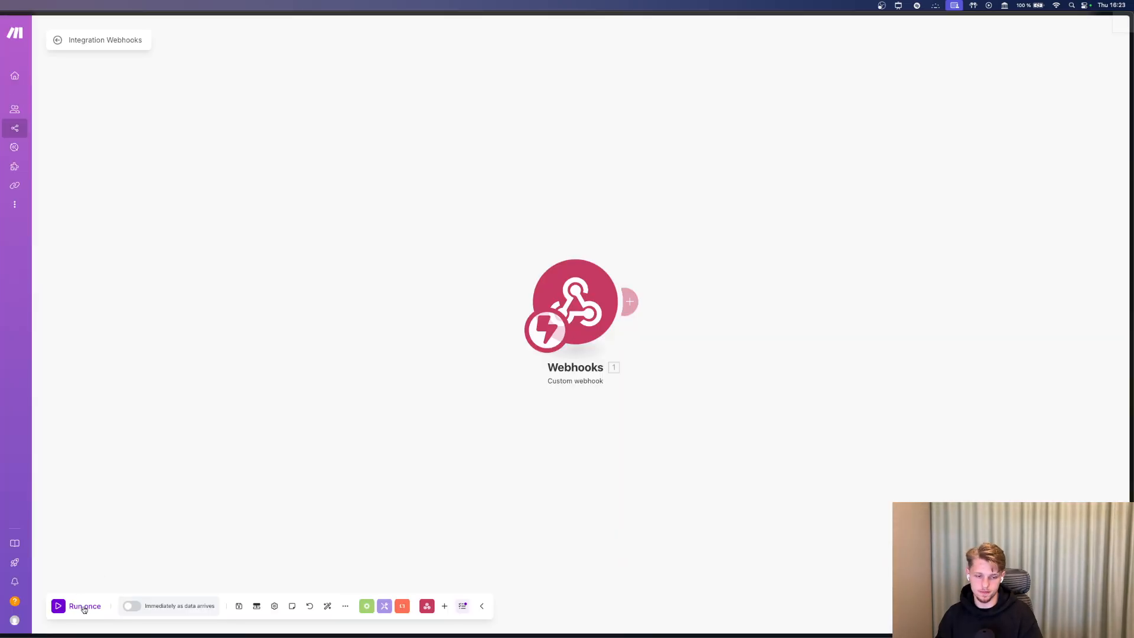
Start Make listening, then set the last lead's Delivery to Meta Ads and status to COMPLETE.
click(84, 607)
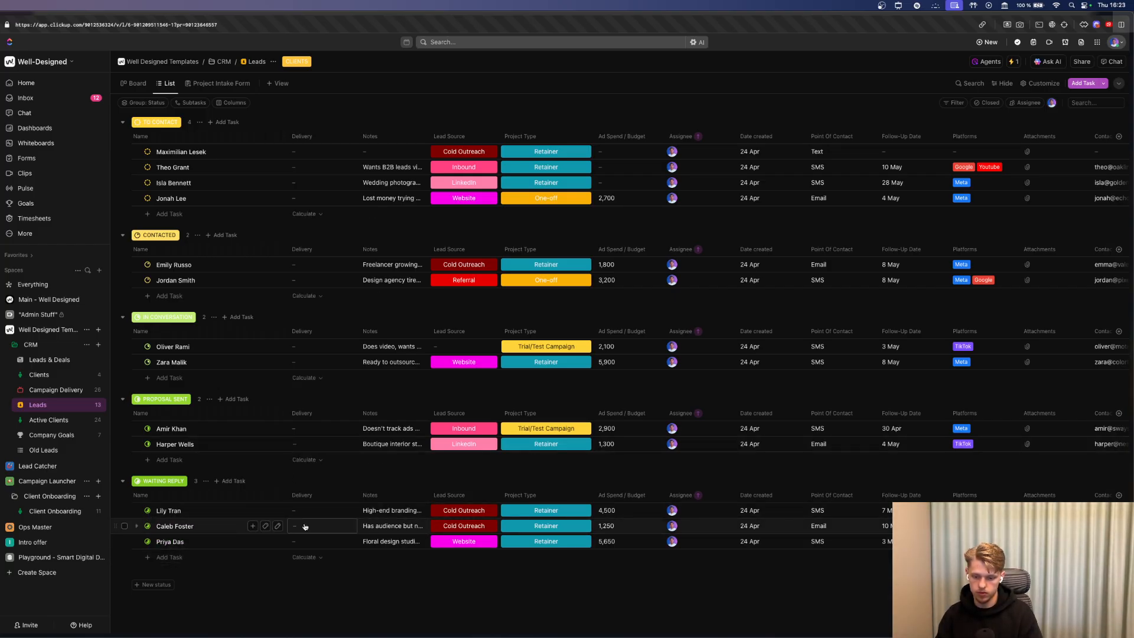
click(321, 541)
click(324, 508)
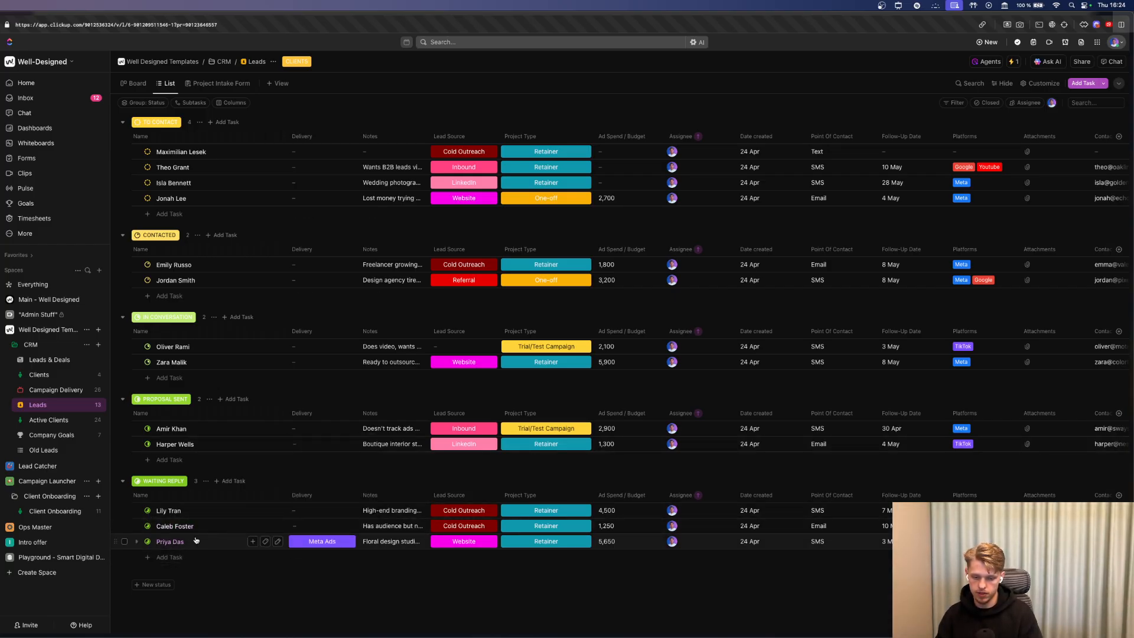
click(149, 541)
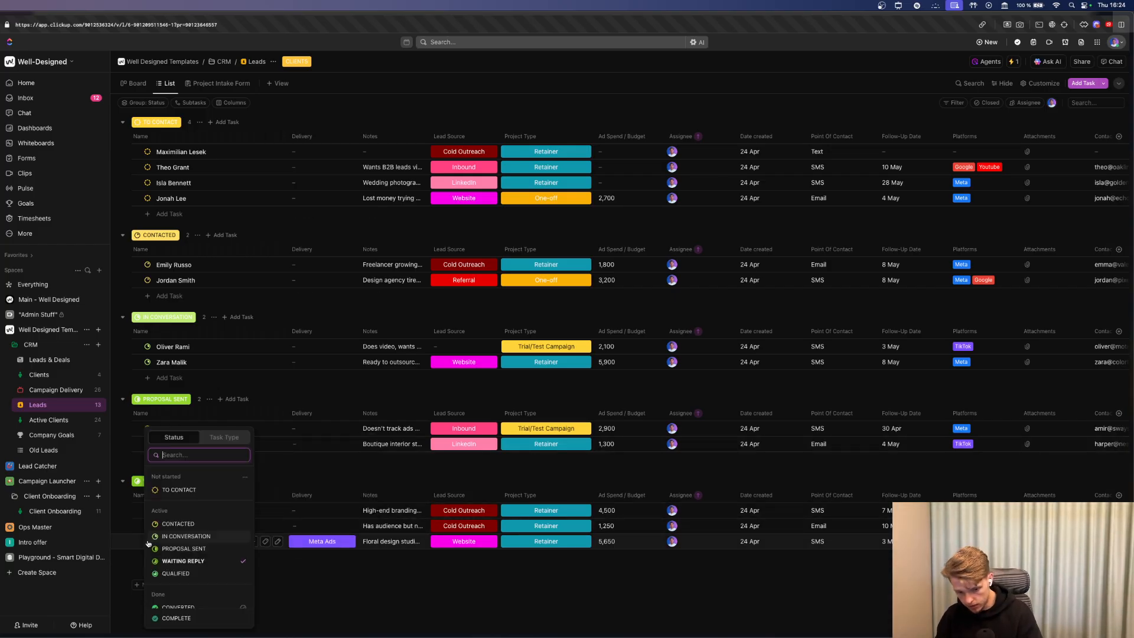
click(189, 616)
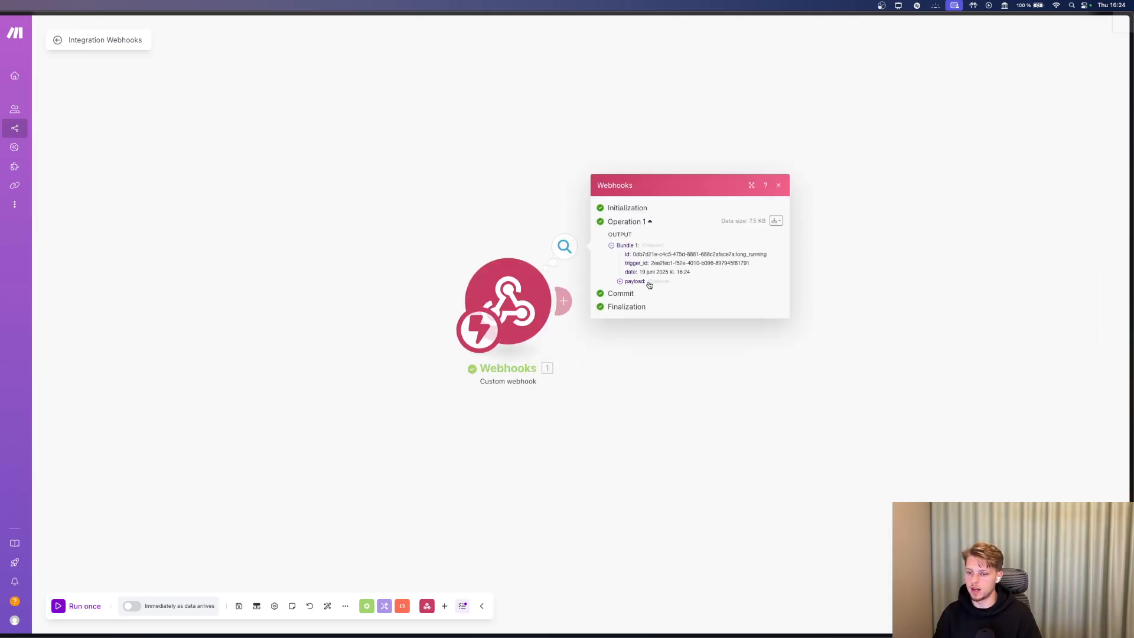
Inspect the received payload, then add a module after the webhook and browse all ClickUp modules.
click(649, 285)
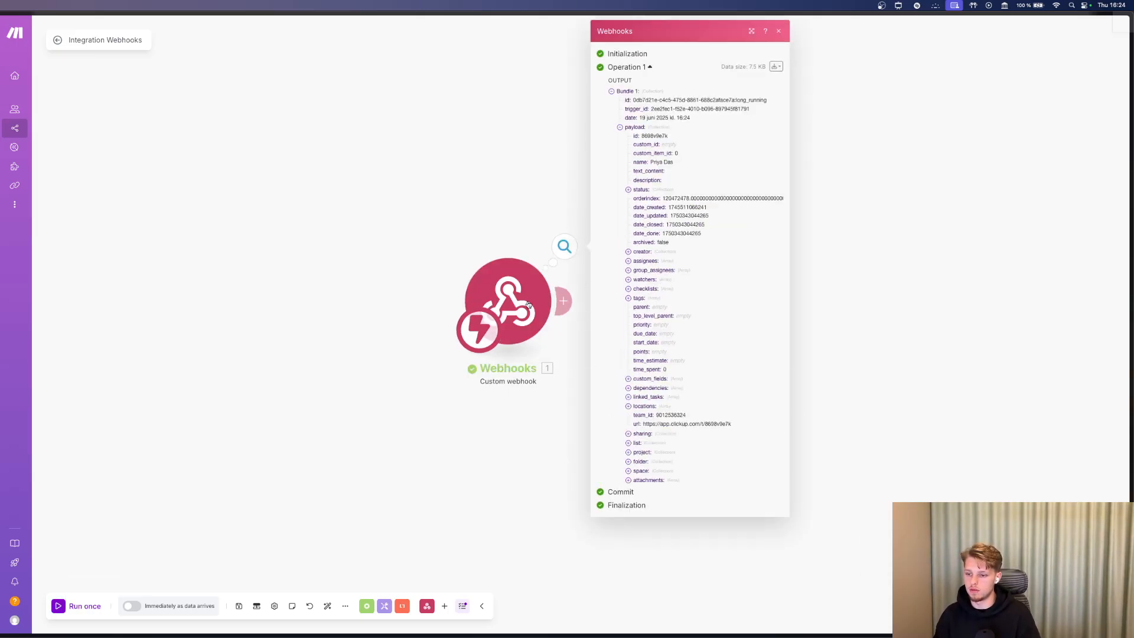
click(573, 145)
click(563, 301)
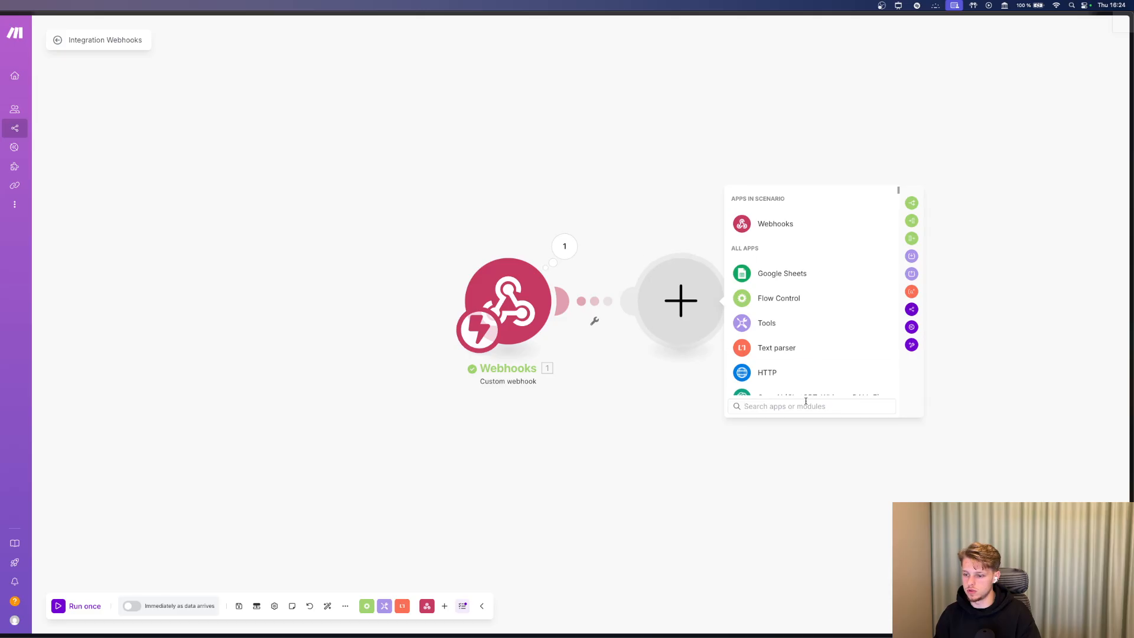
text(click)
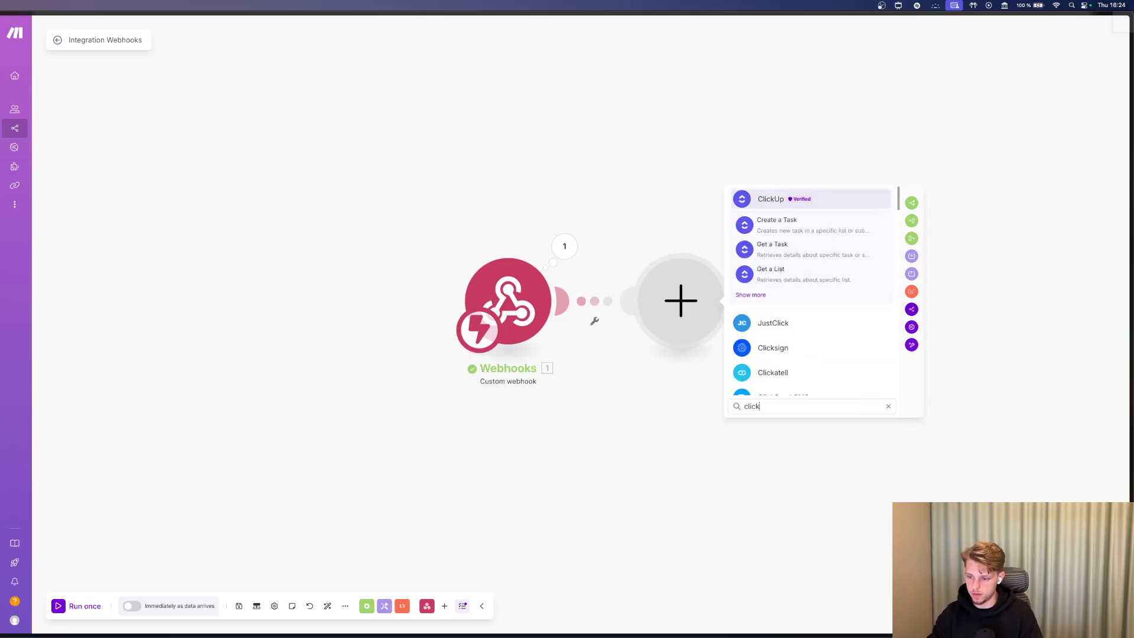
click(754, 299)
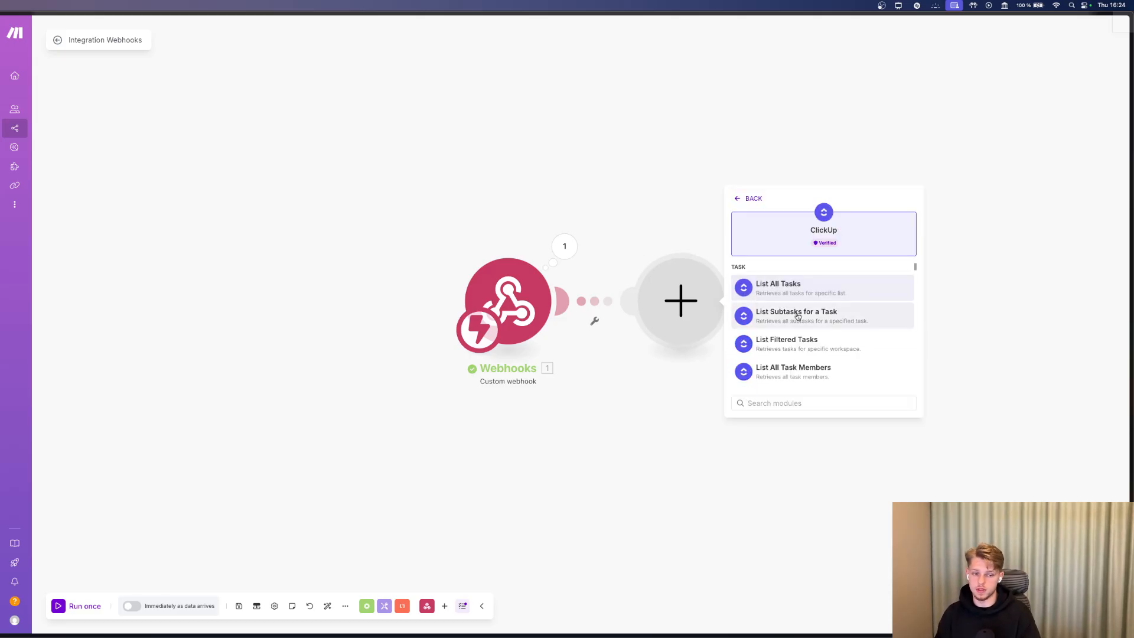
scroll(810, 325, down, 3)
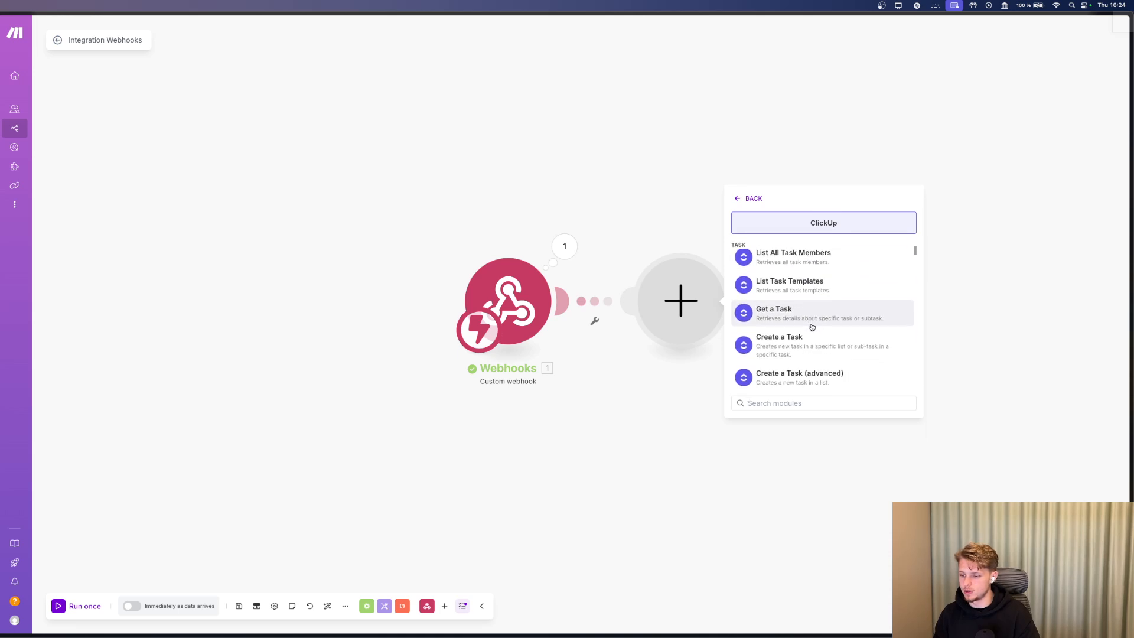
scroll(811, 325, up, 3)
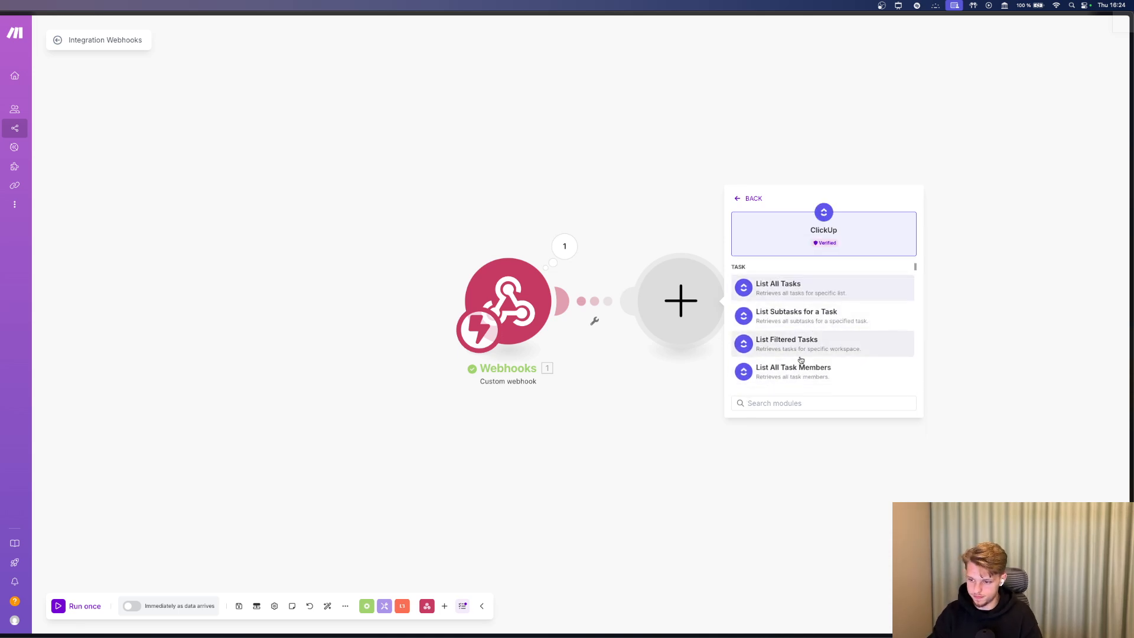
scroll(812, 350, down, 5)
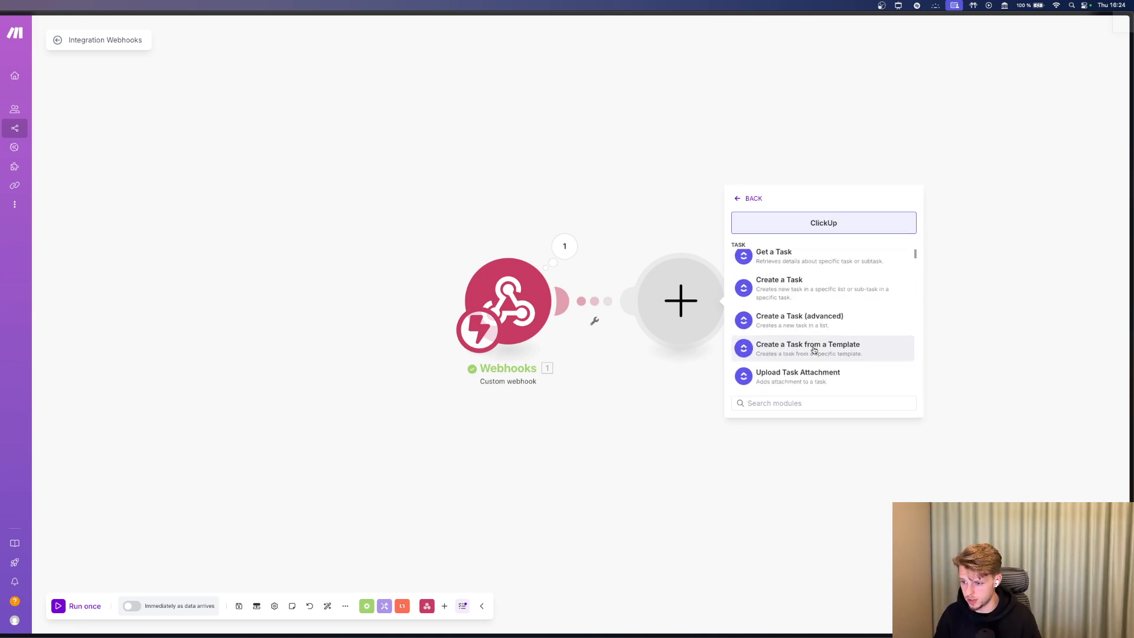
scroll(813, 348, up, 3)
Add a ClickUp Get a Task module with Task ID mapped to the payload id, and save it.
click(778, 301)
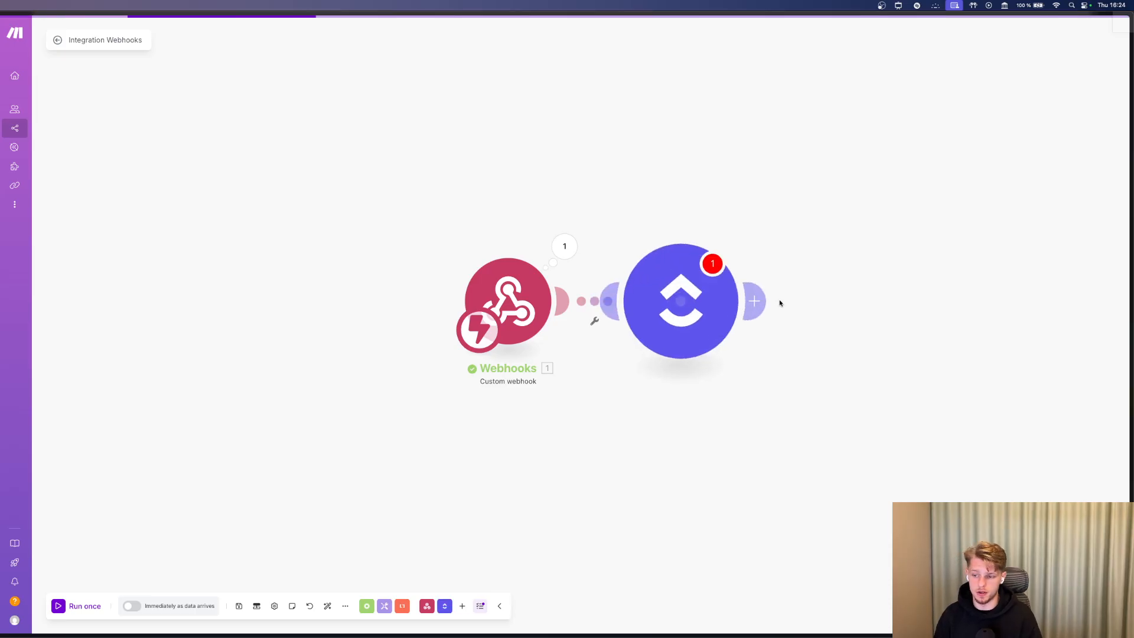
click(788, 349)
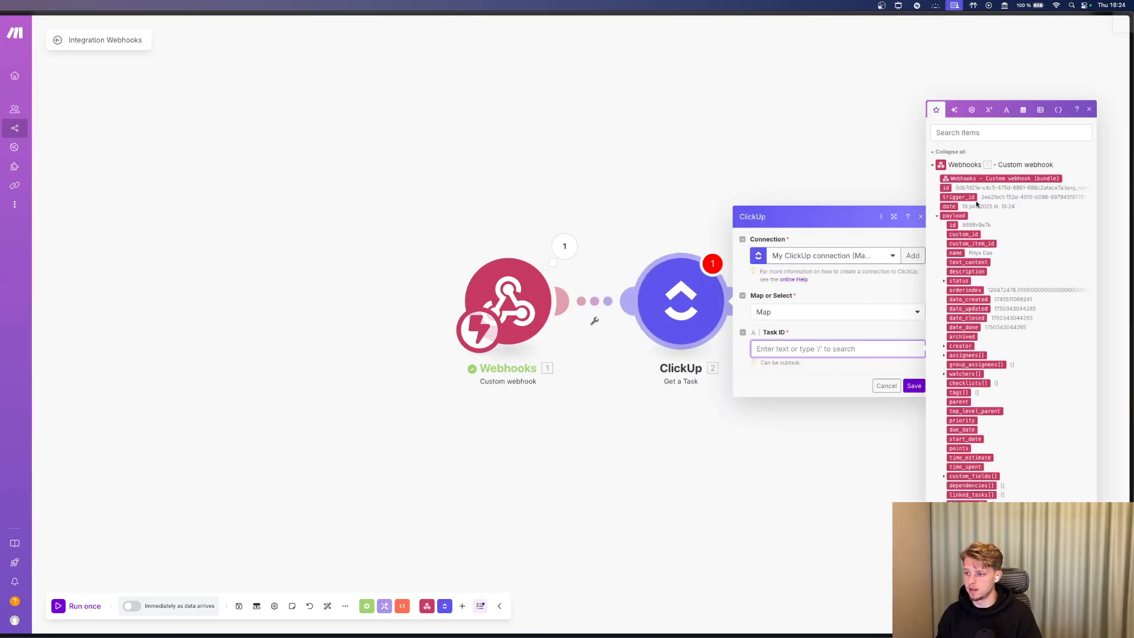
click(949, 225)
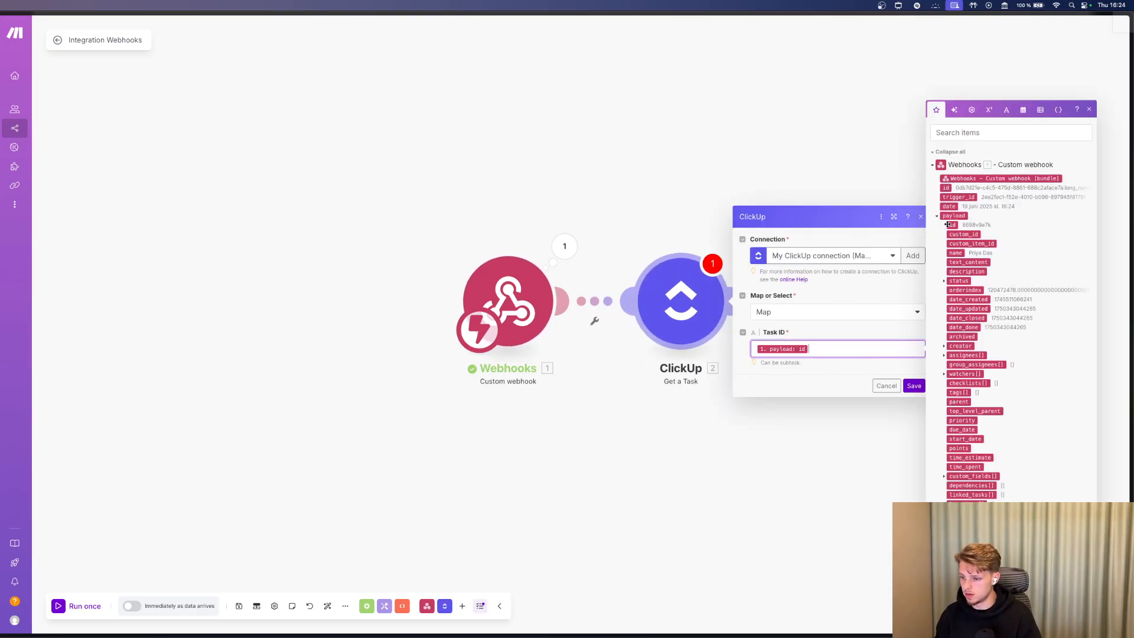
click(798, 313)
click(821, 357)
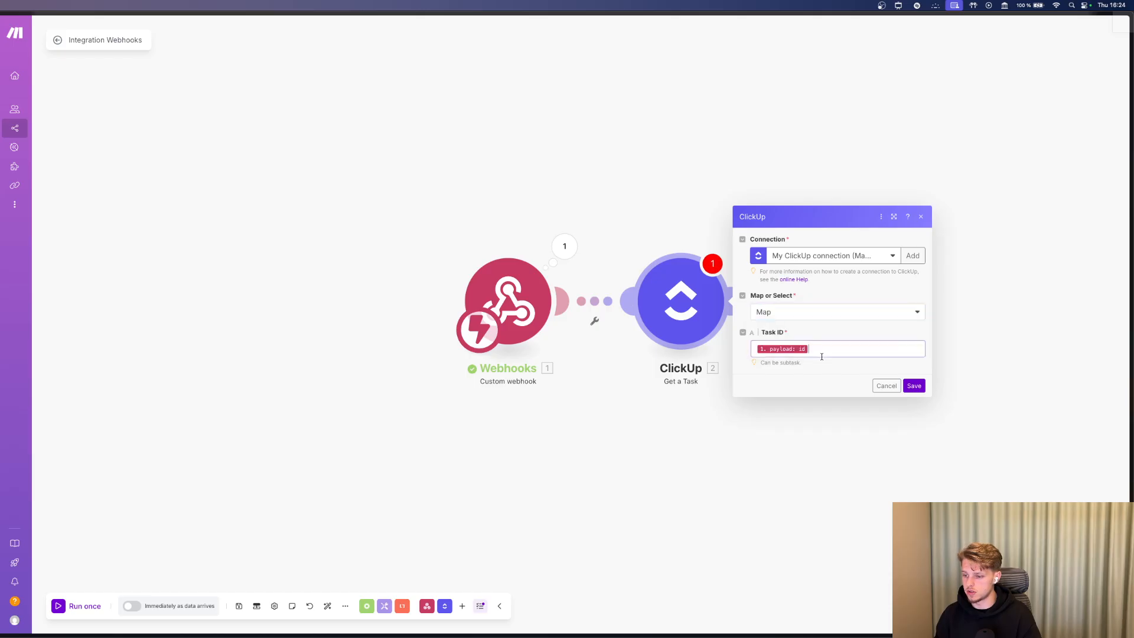
click(822, 355)
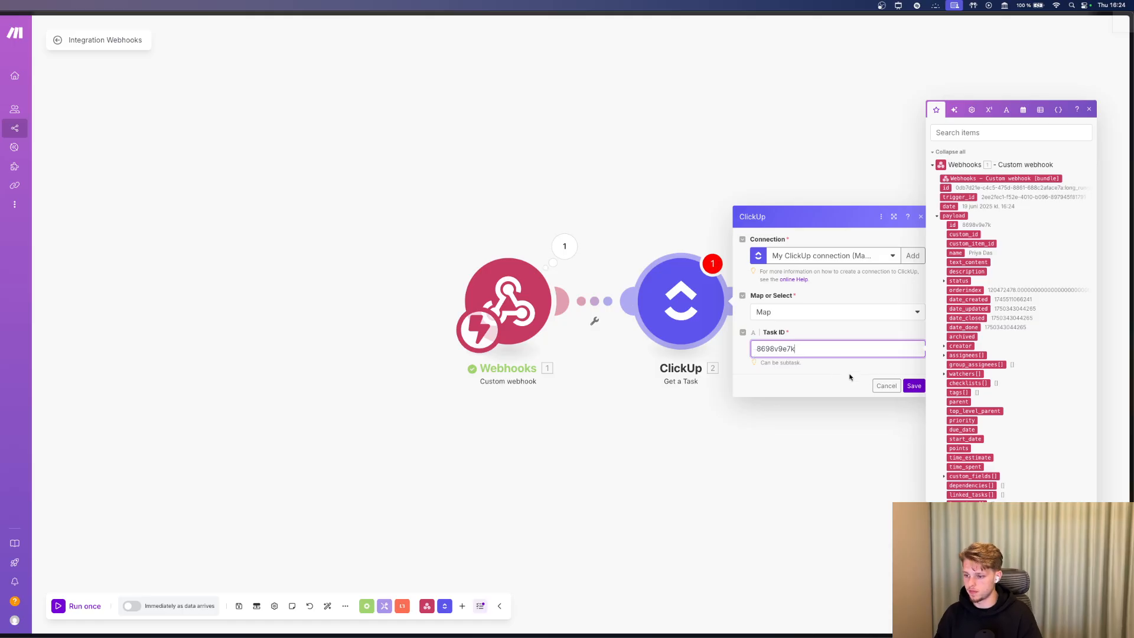
click(914, 386)
Run only the ClickUp module and inspect the returned task details.
right_click(685, 306)
click(729, 326)
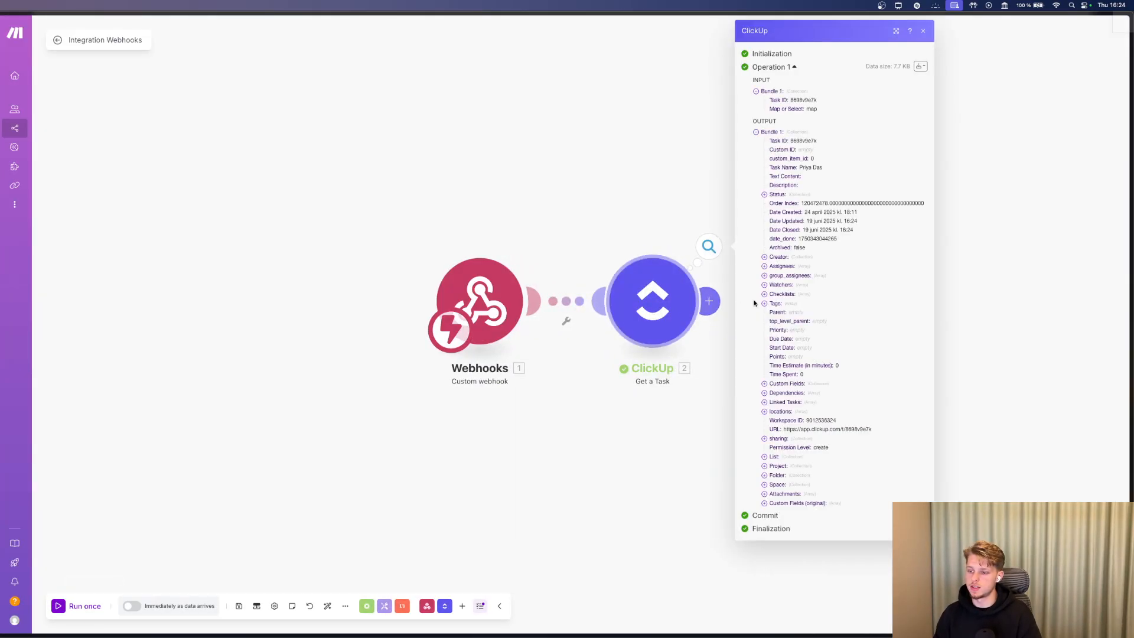
double_click(812, 140)
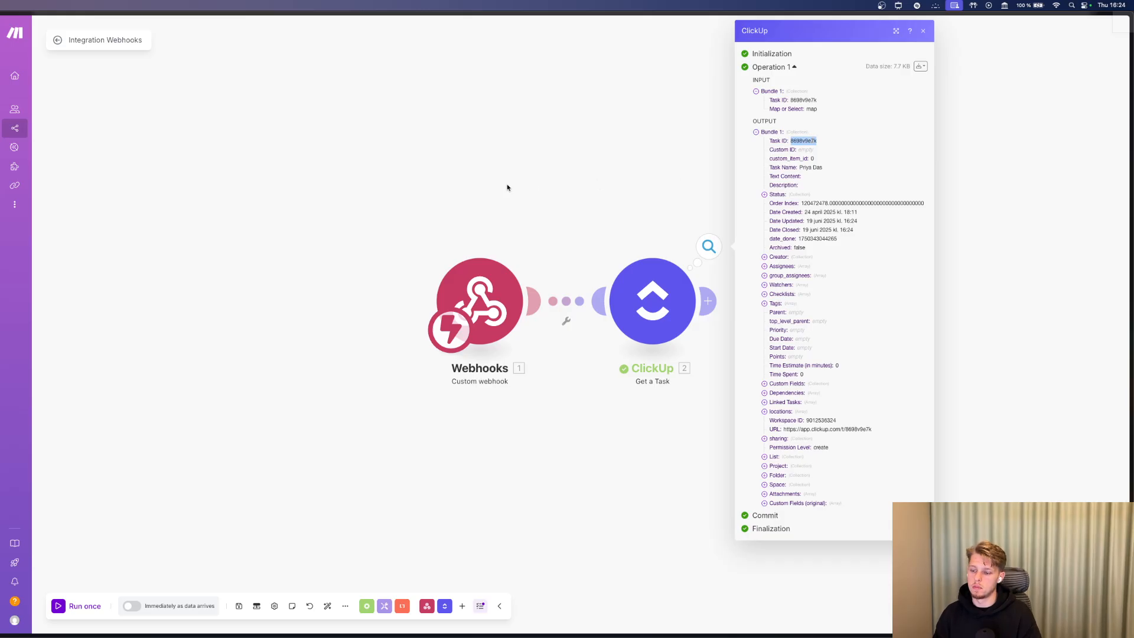
scroll(507, 188, right, 3)
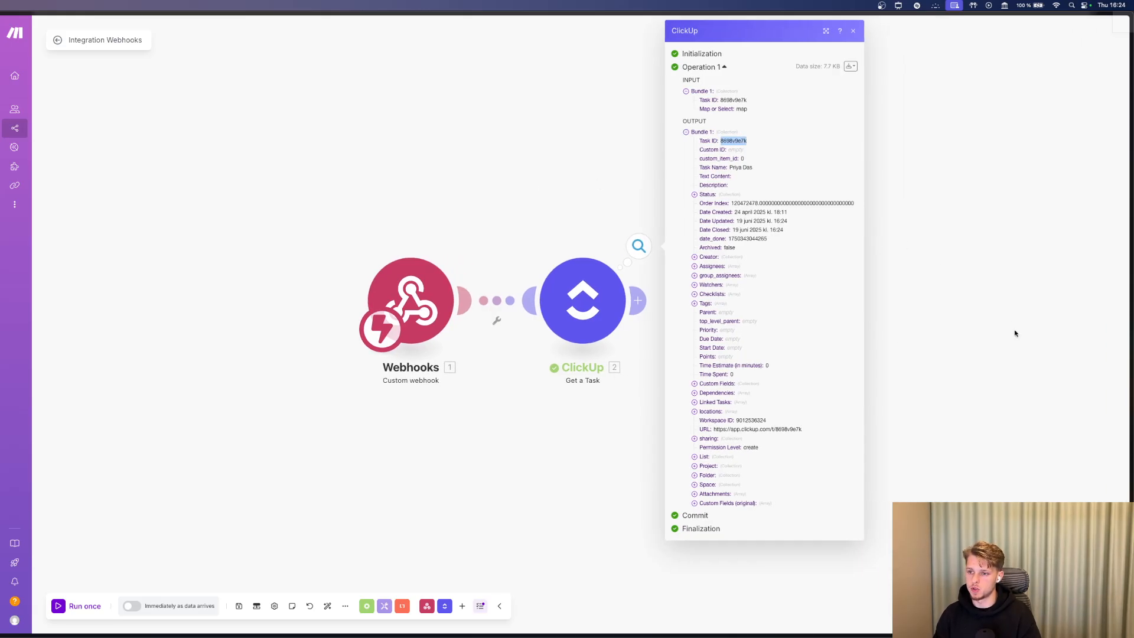
scroll(1007, 319, right, 2)
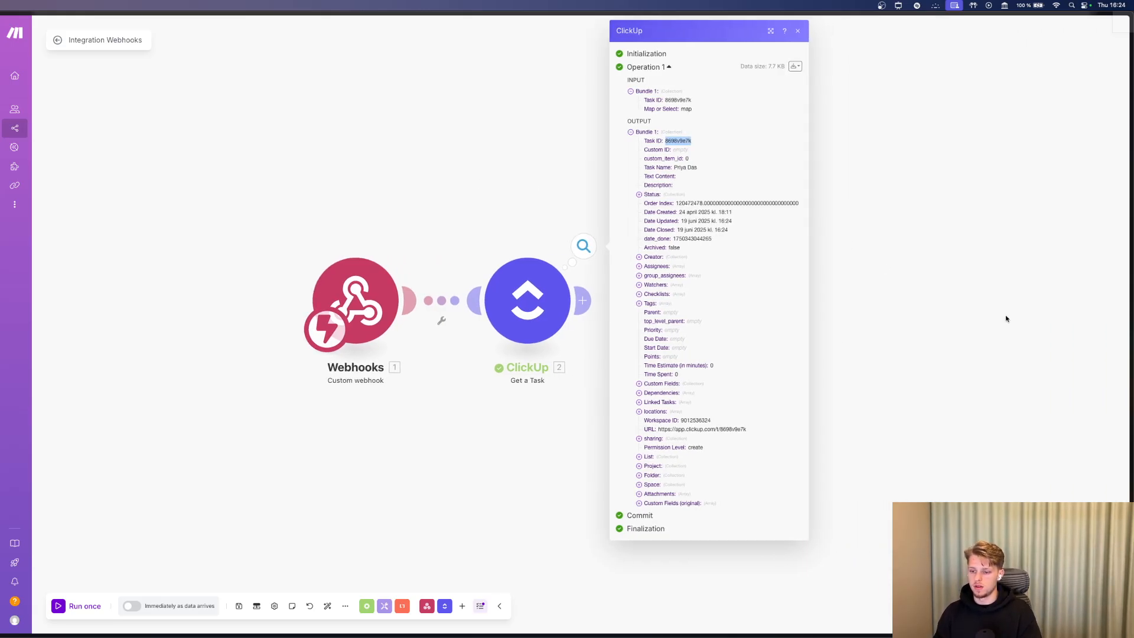
click(1007, 319)
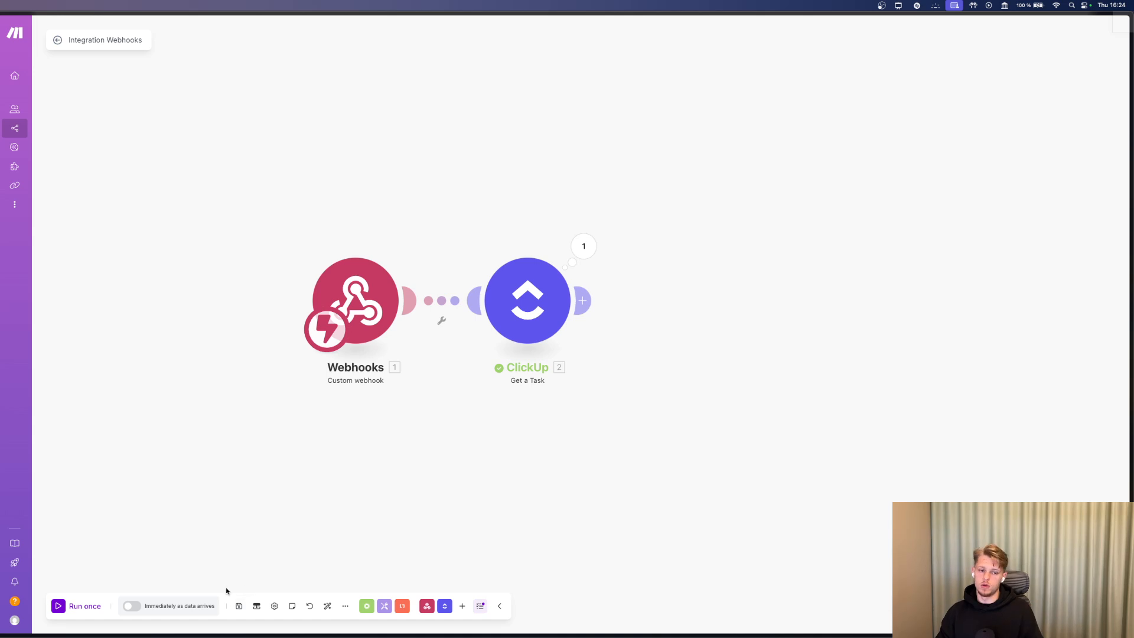
Switch to ClickUp, open the Clients list, and briefly check its Automations panel.
mouse_move(2, 219)
key(super+Tab)
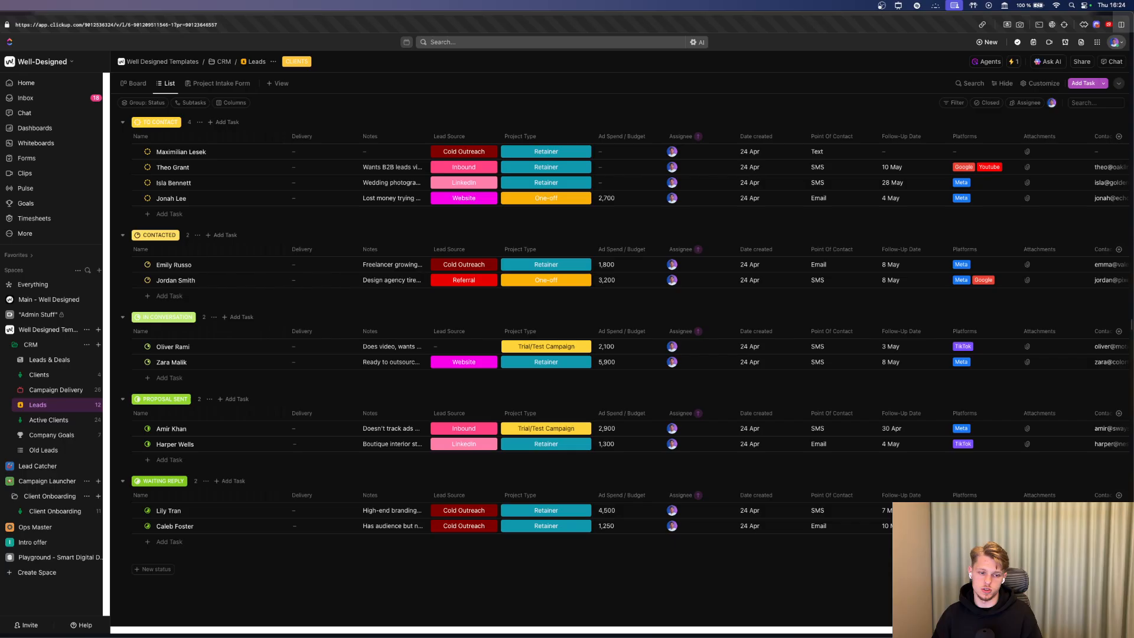
click(50, 375)
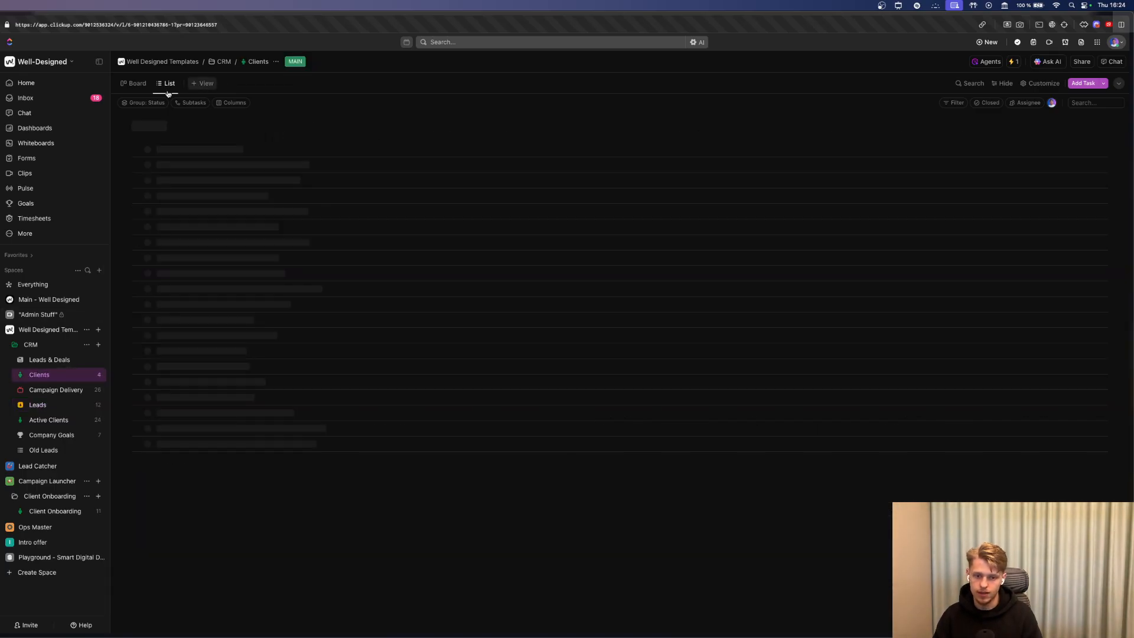
click(1015, 62)
click(548, 318)
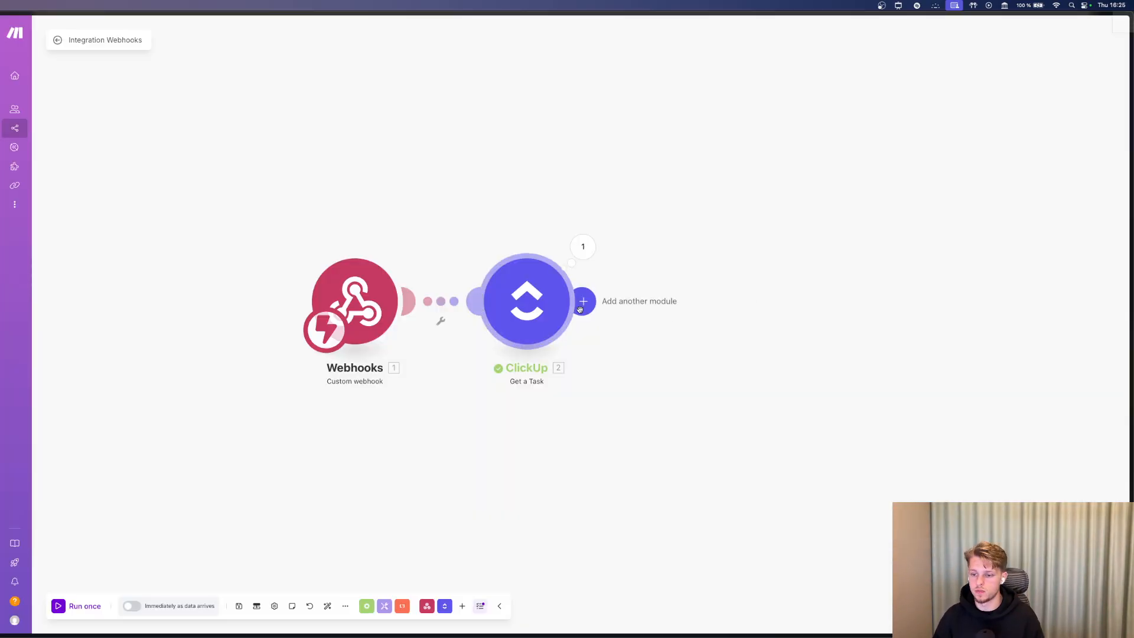
Add a Google Drive Create a Folder module after the ClickUp Get a Task step.
click(581, 312)
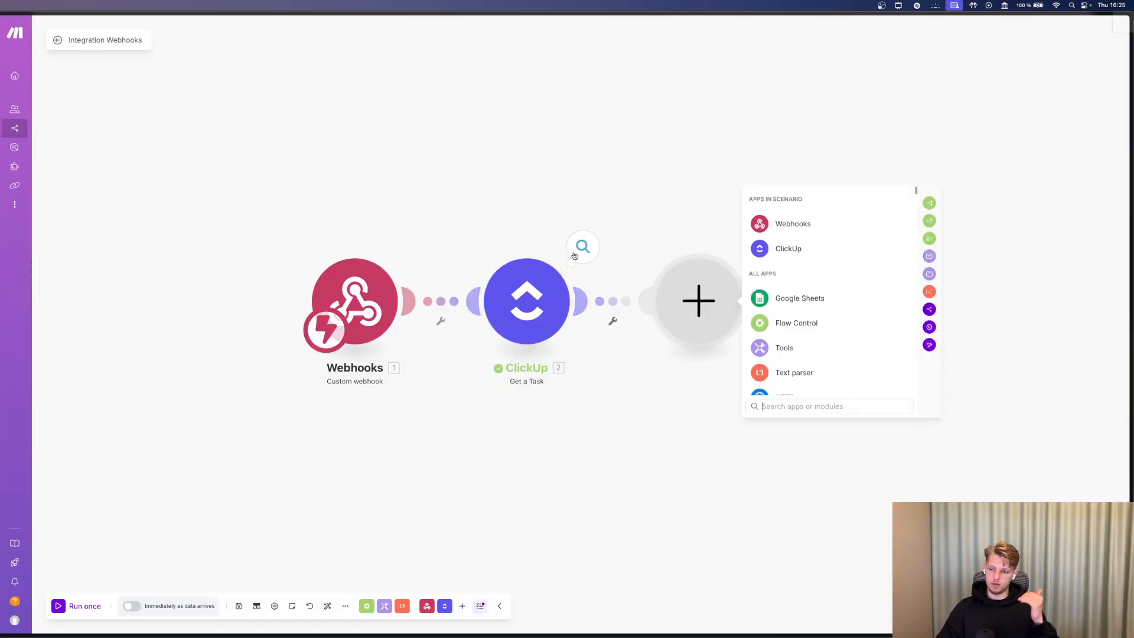
click(581, 246)
click(983, 281)
click(581, 302)
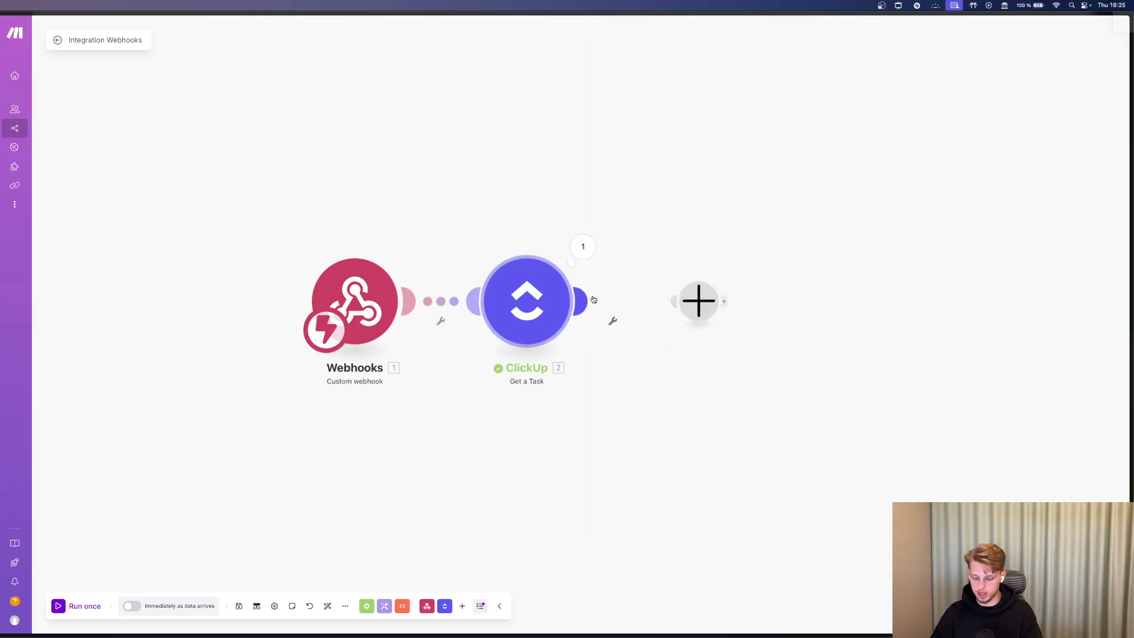
text(create a)
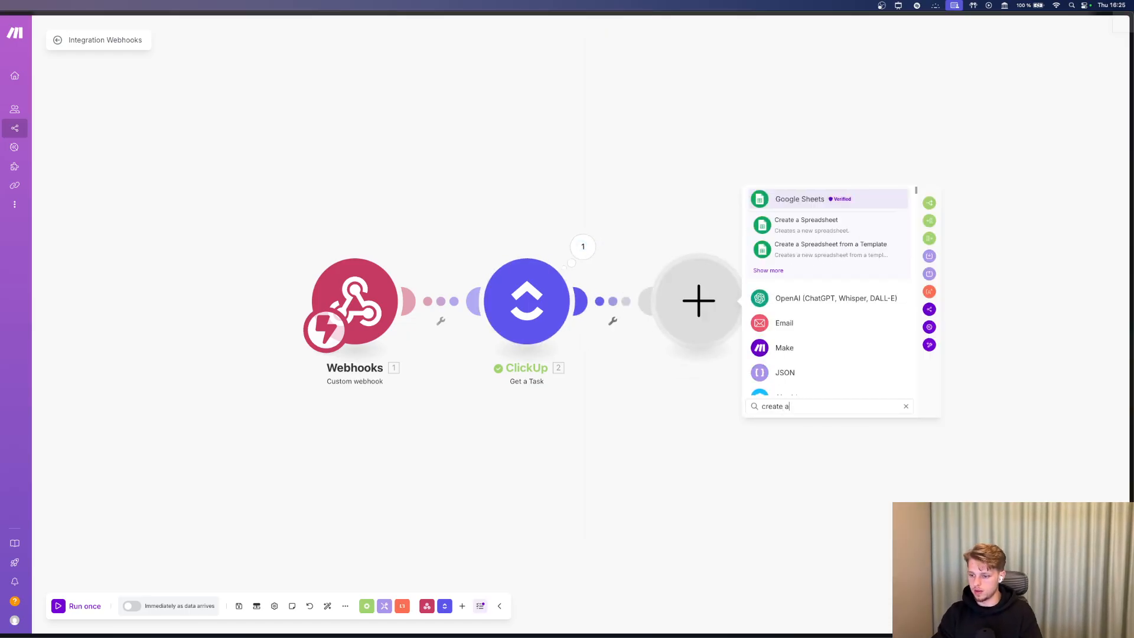
text( drdr)
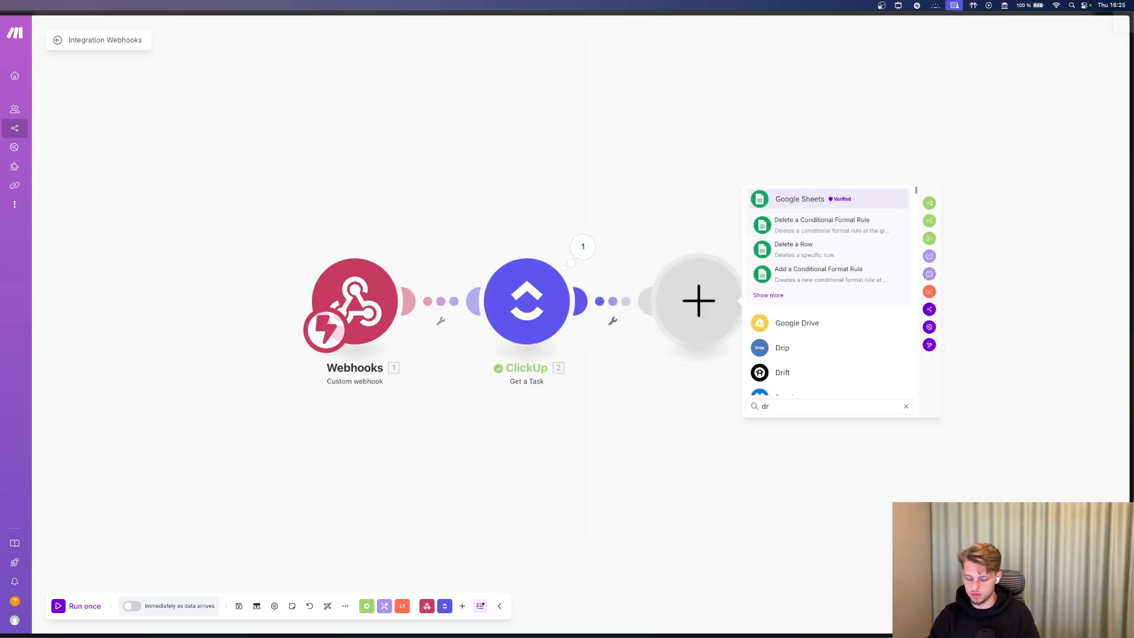
click(813, 319)
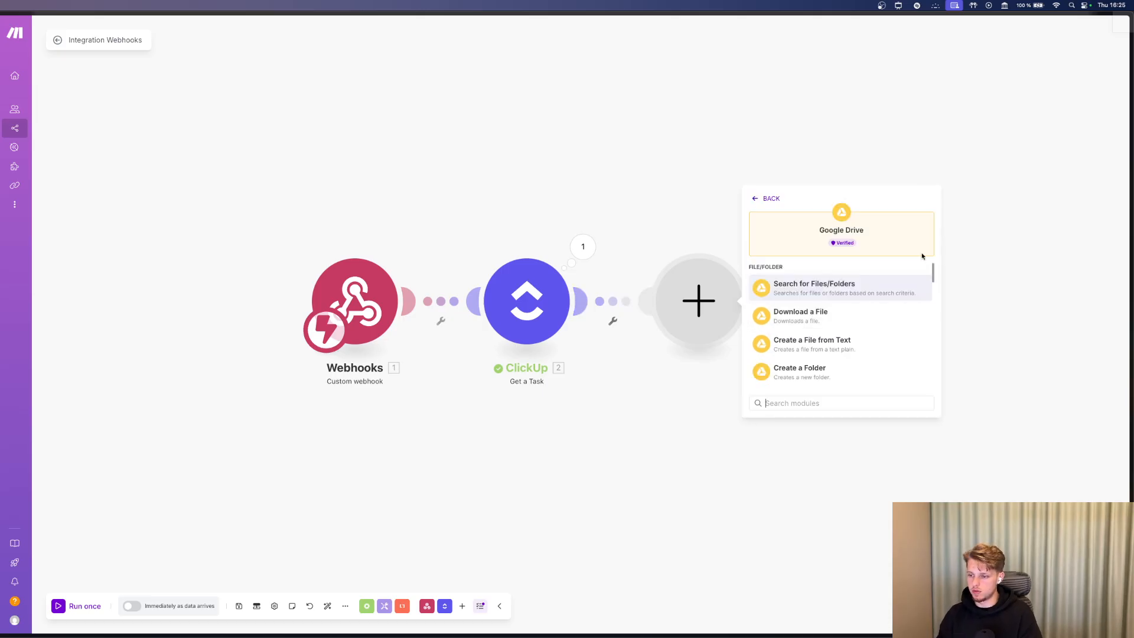
text(crea)
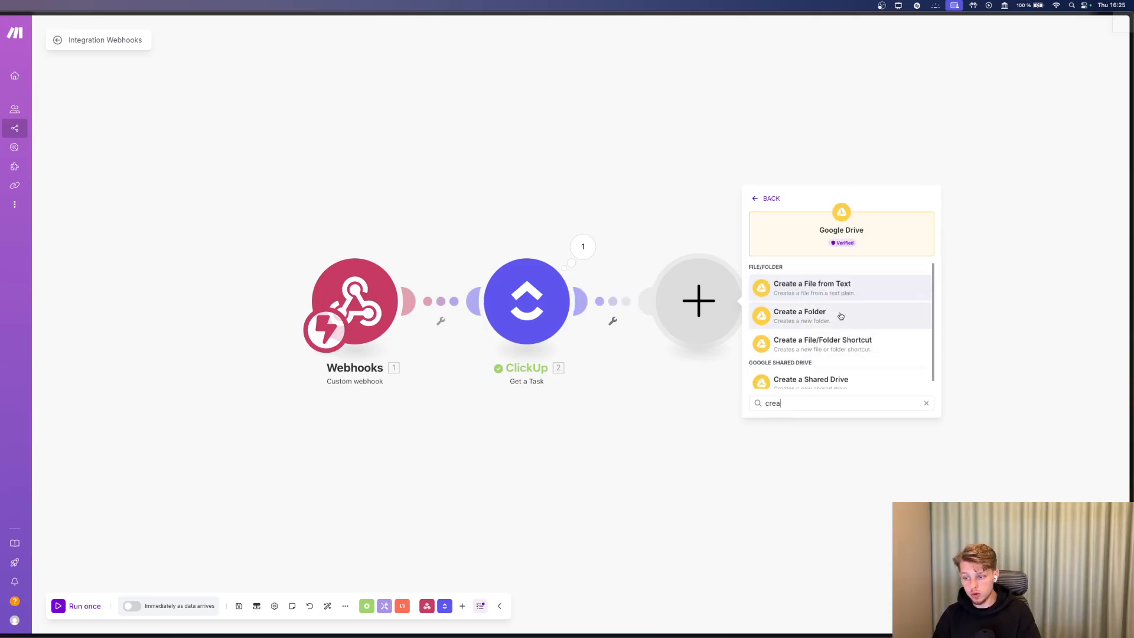
click(841, 316)
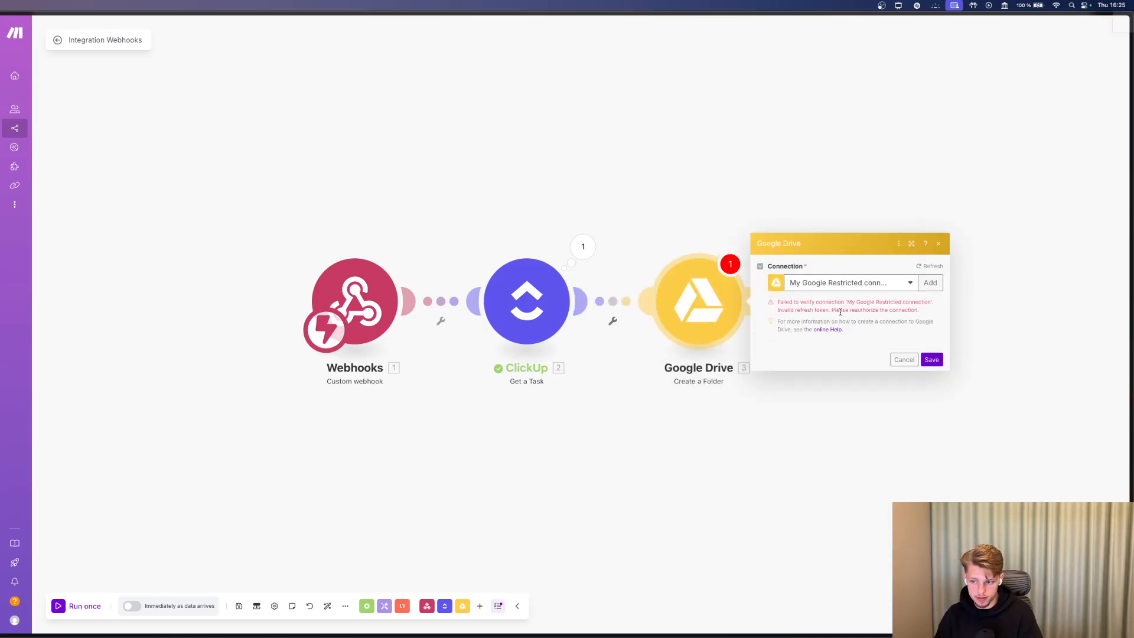
Reauthorize the Google Drive connection by signing in to the Google account and granting Make access.
click(855, 287)
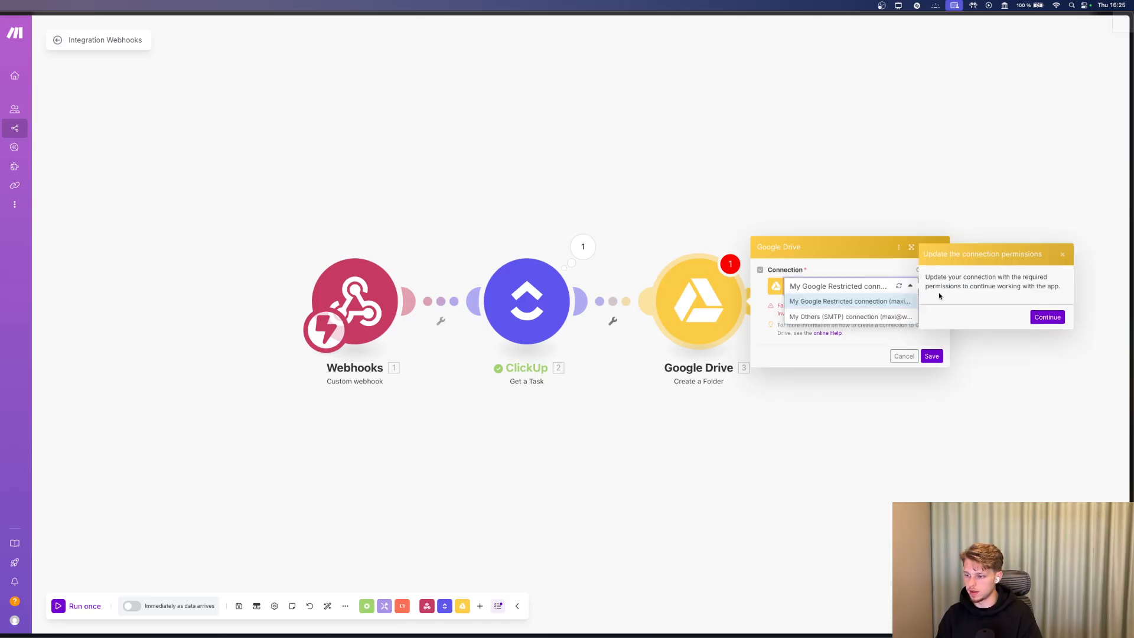
click(1048, 317)
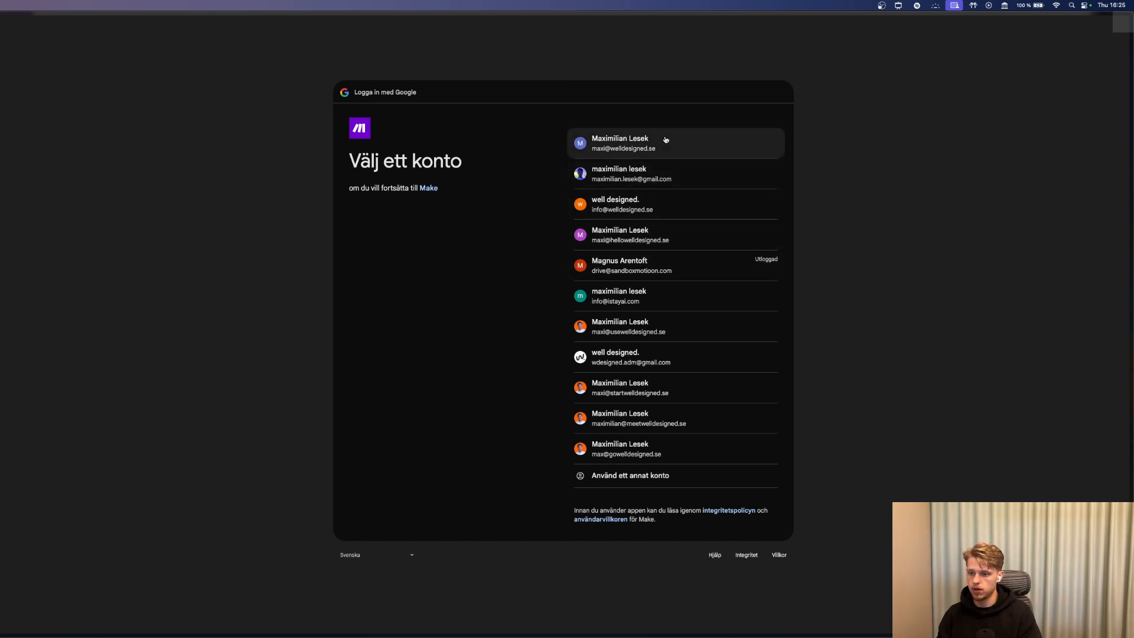
click(665, 140)
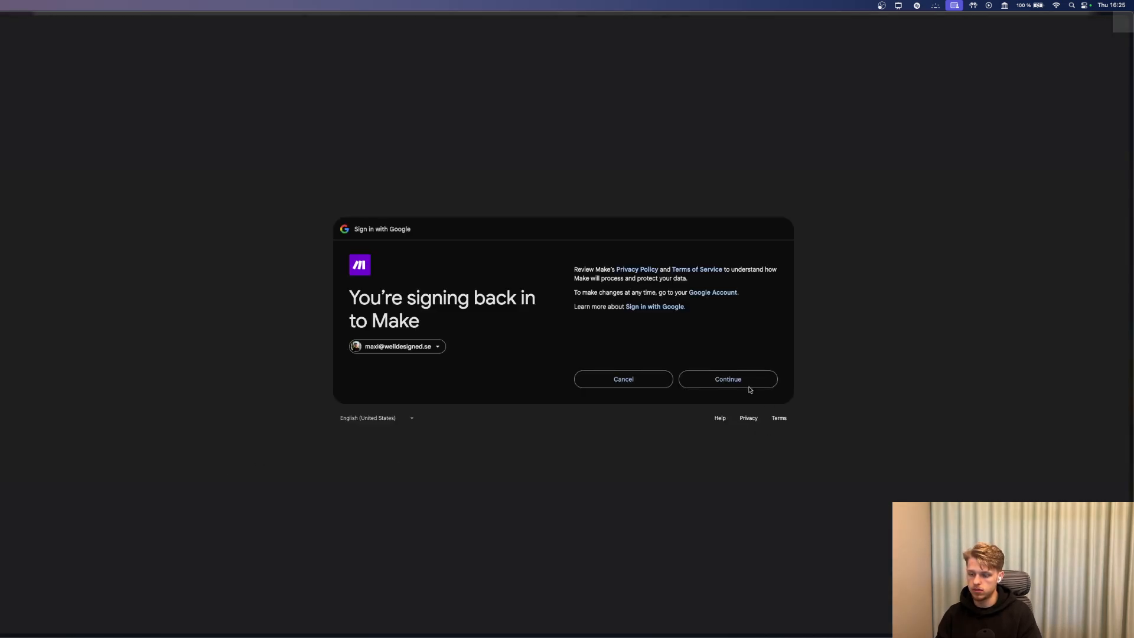
click(729, 378)
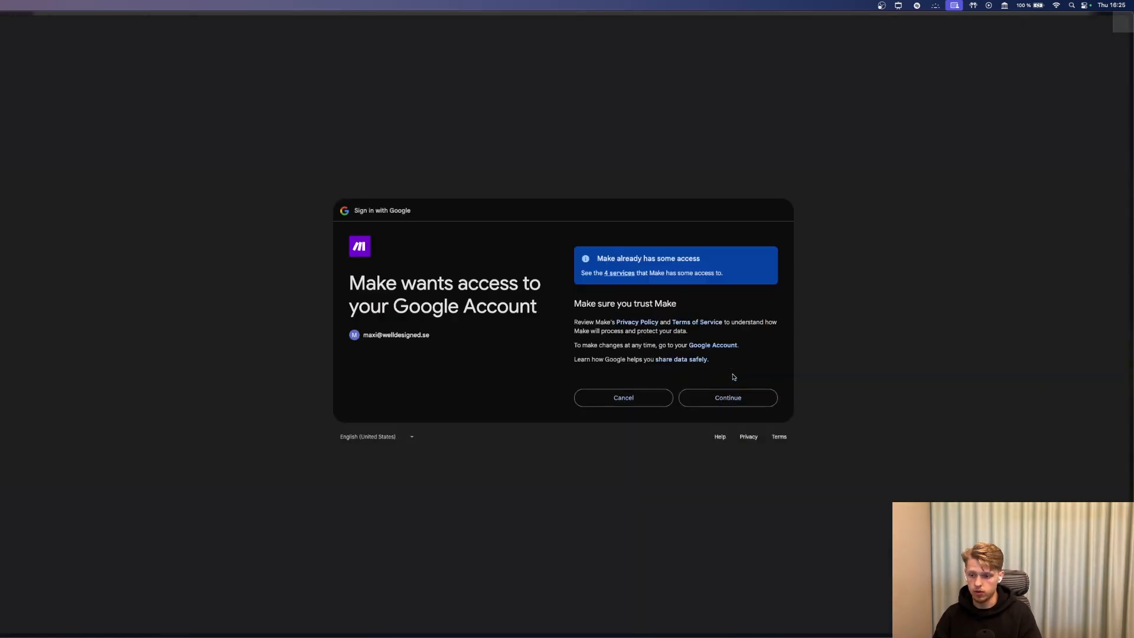
click(727, 399)
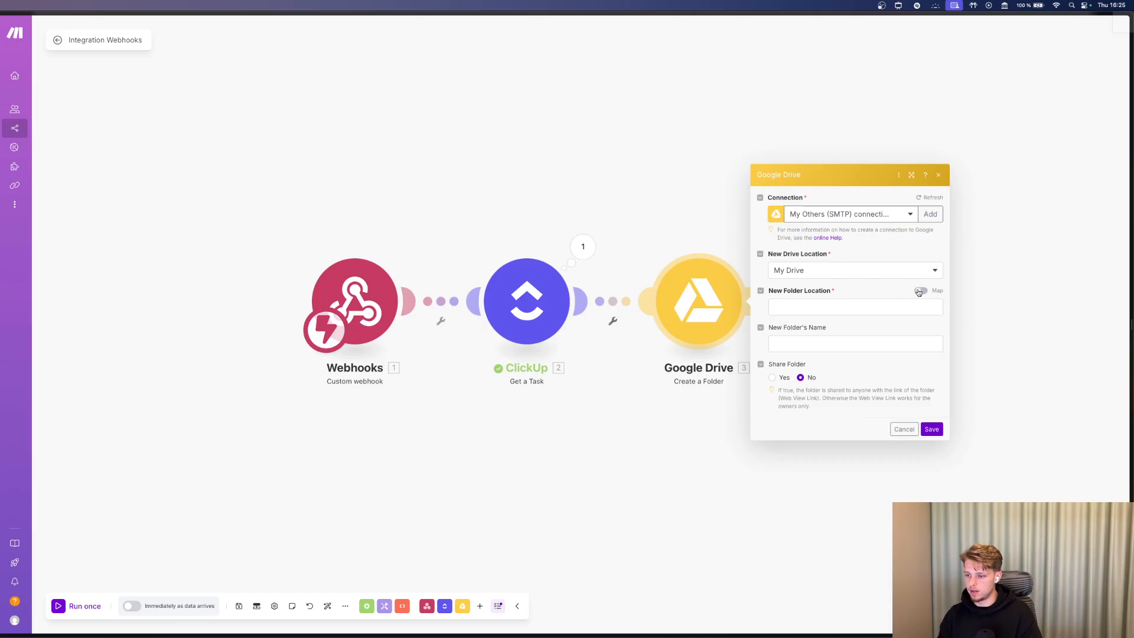
Turn off Map for the folder location and set the New Folder's Name to the Company Name custom field.
click(916, 292)
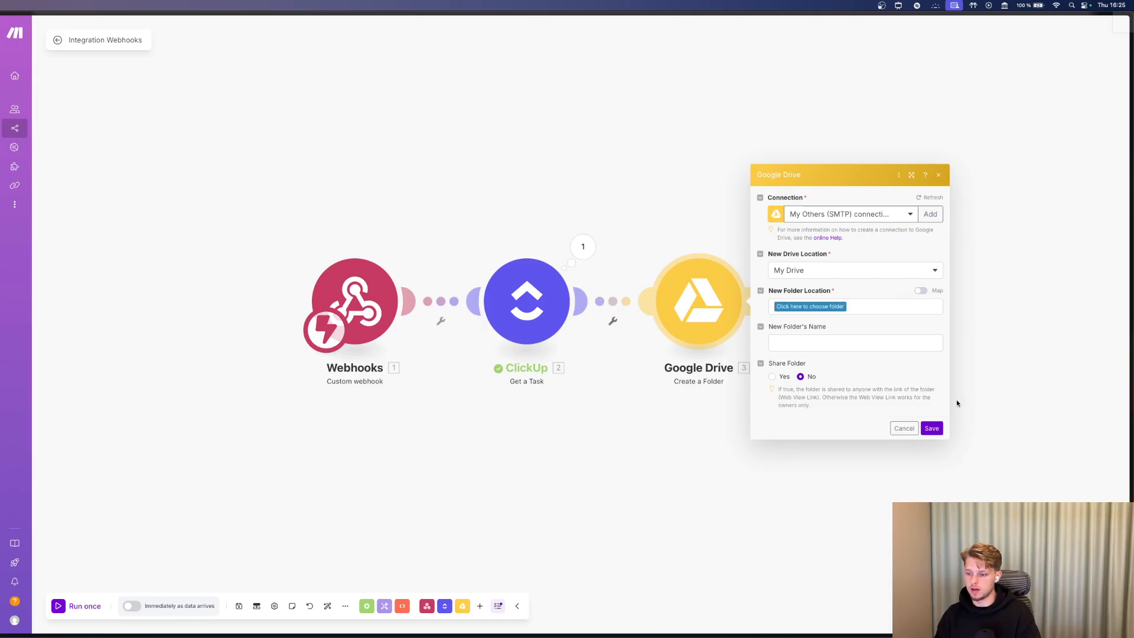
click(835, 347)
text(8698v9e7k)
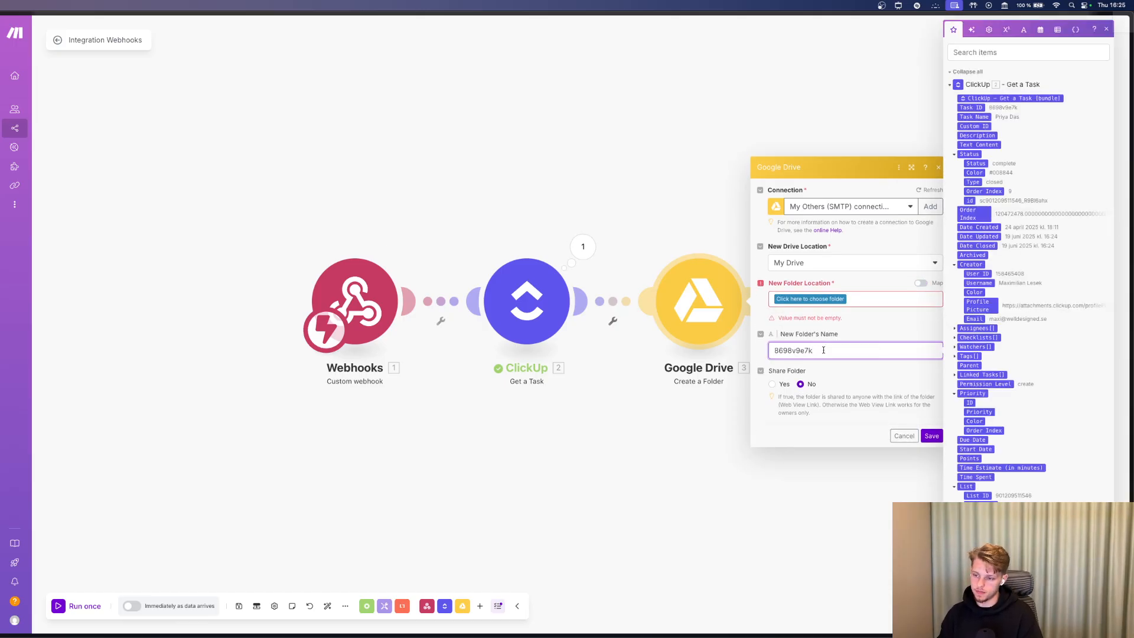
key(super+a)
key(BackSpace)
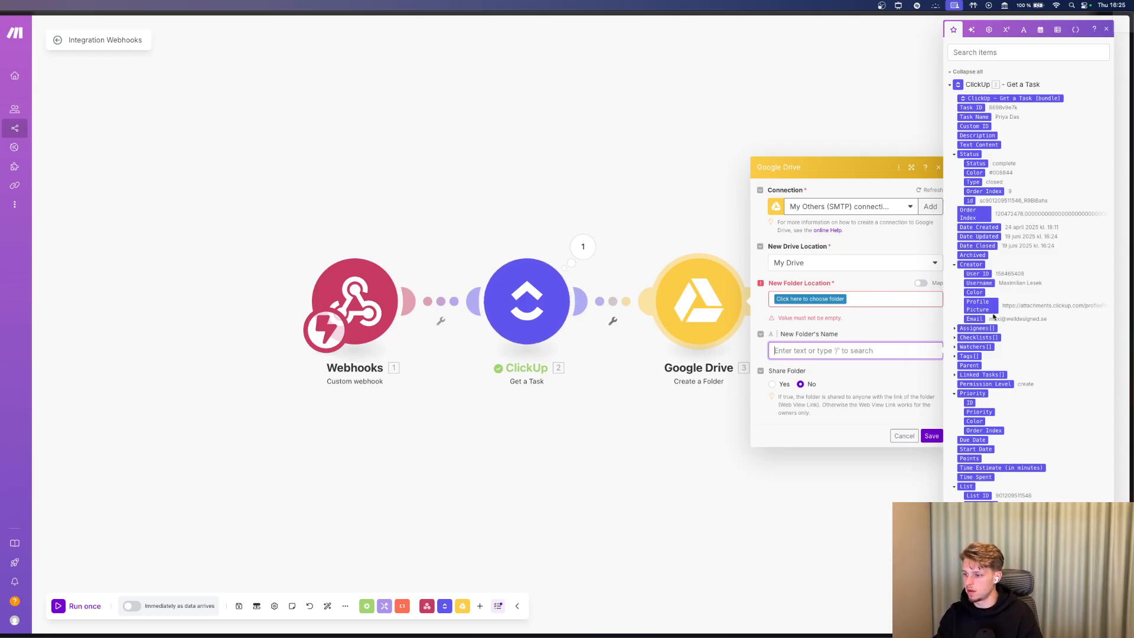
scroll(994, 296, down, 5)
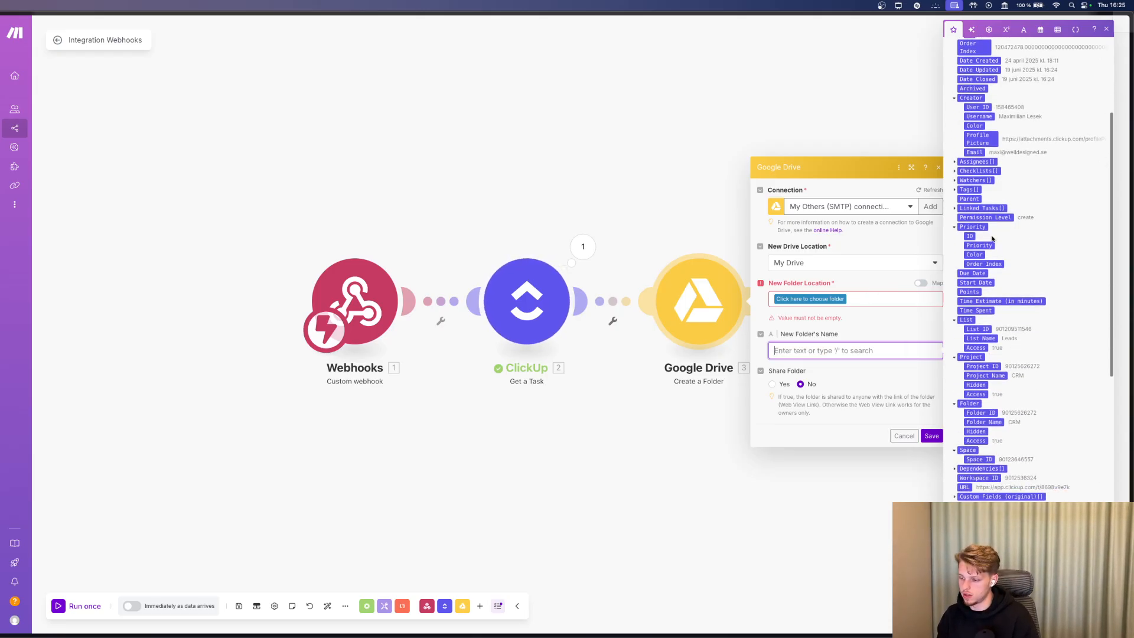
scroll(992, 238, down, 7)
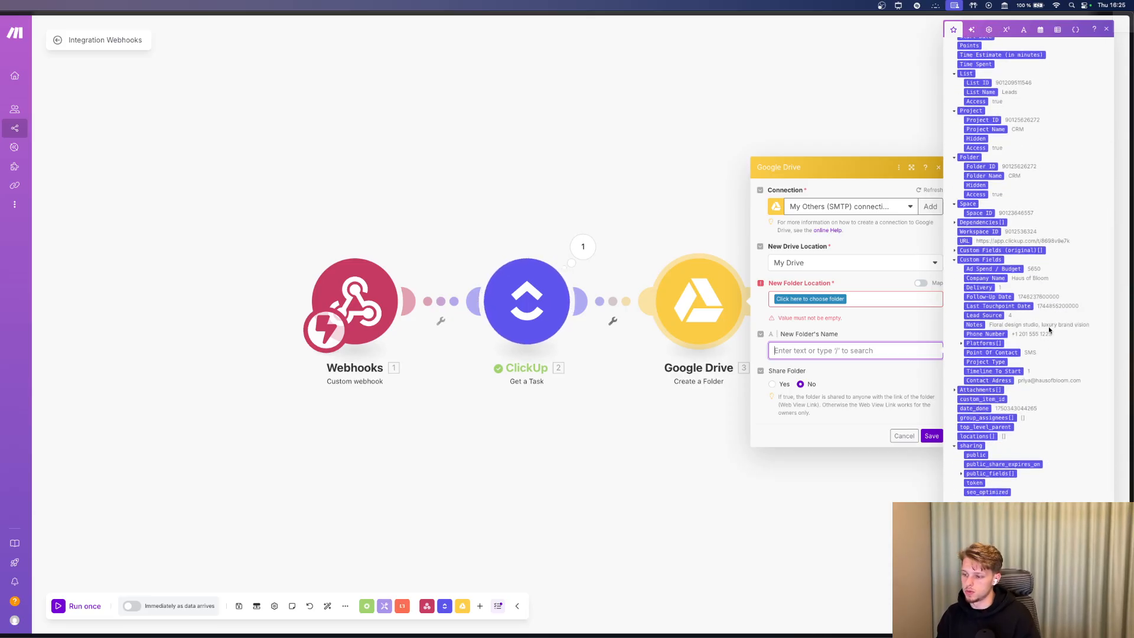
click(1025, 279)
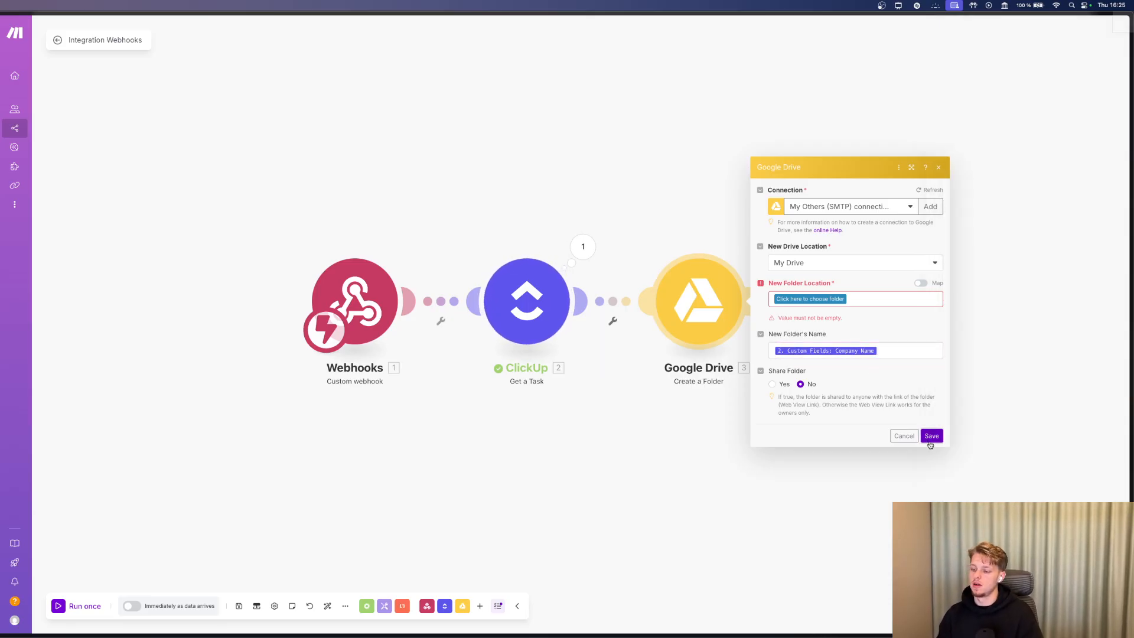
Save the Create a Folder settings and add a ClickUp module as the next step.
click(904, 436)
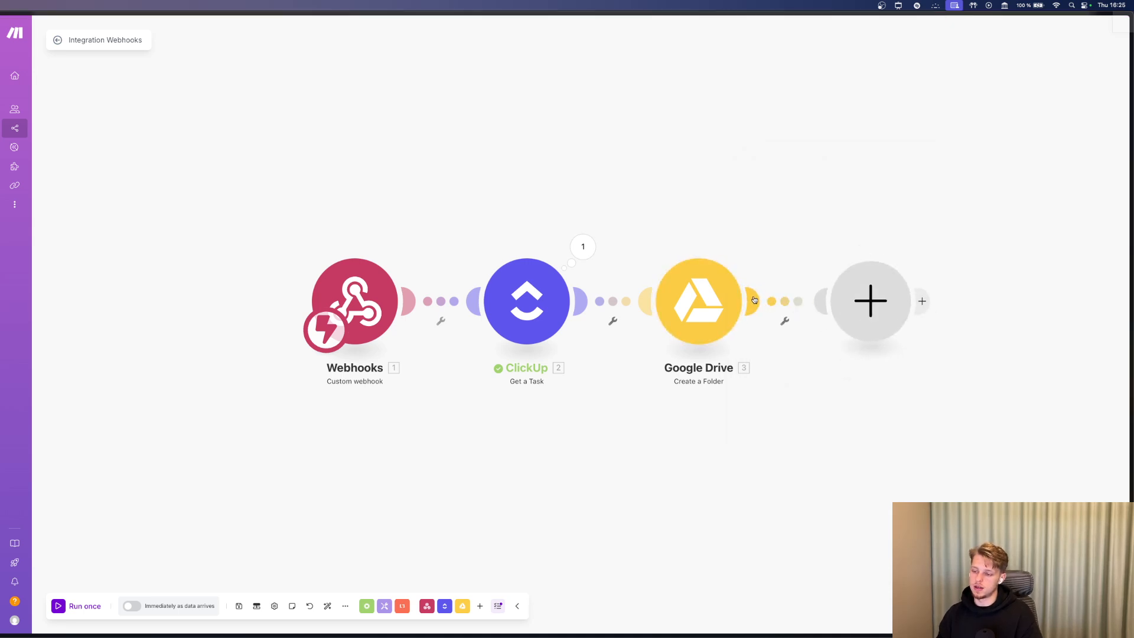
click(754, 299)
click(980, 247)
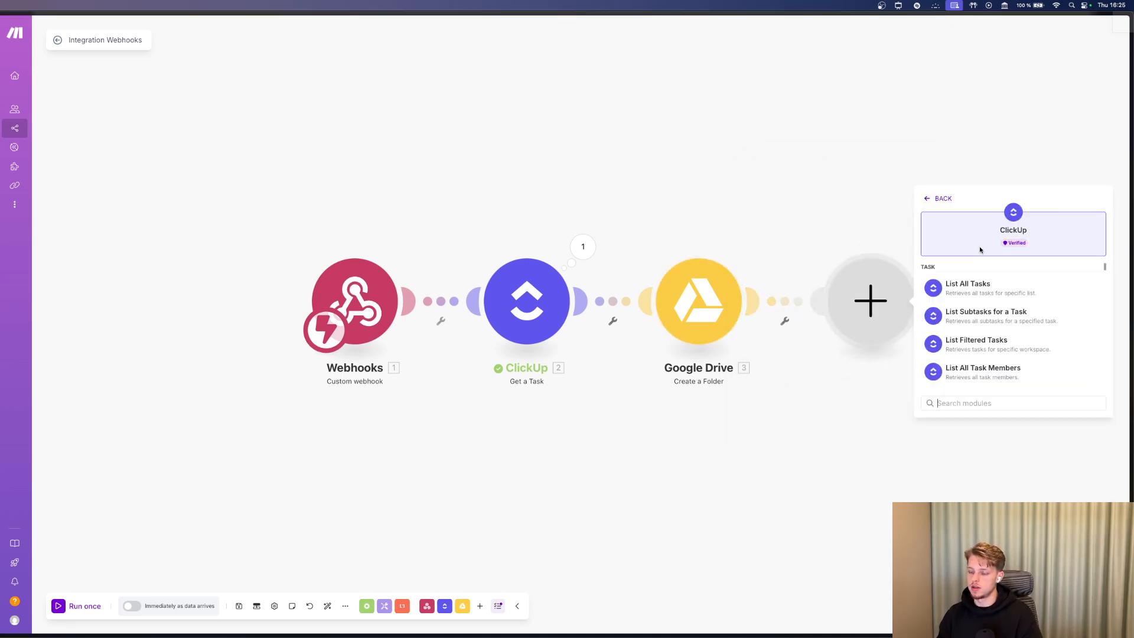
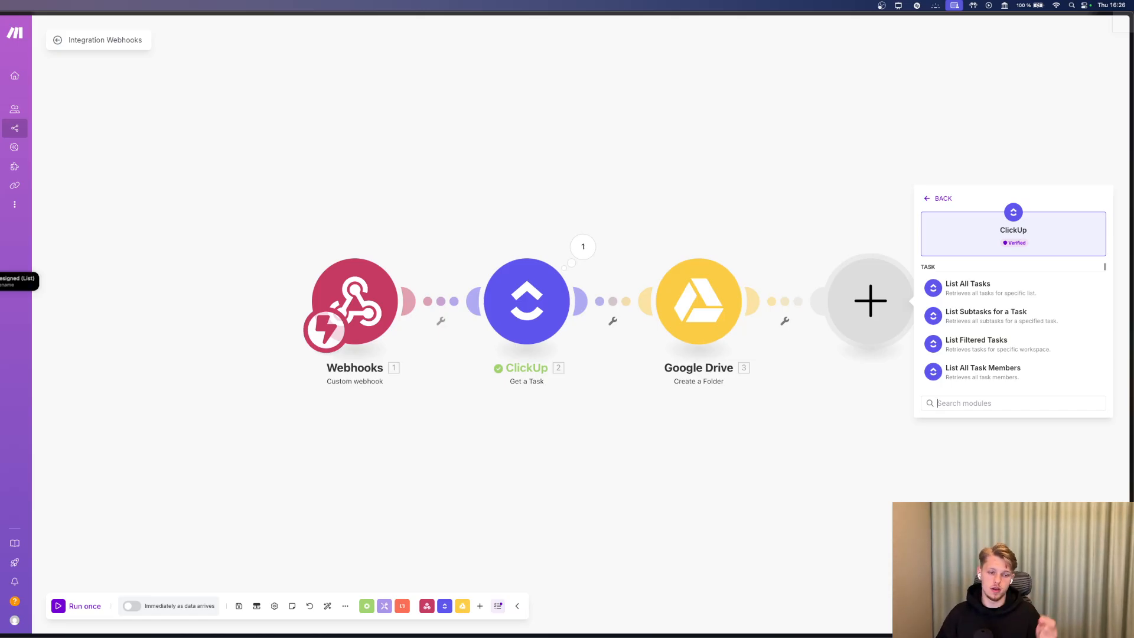
Switch from the Make editor to the browser showing ClickUp's CRM Clients list.
key(super+Tab)
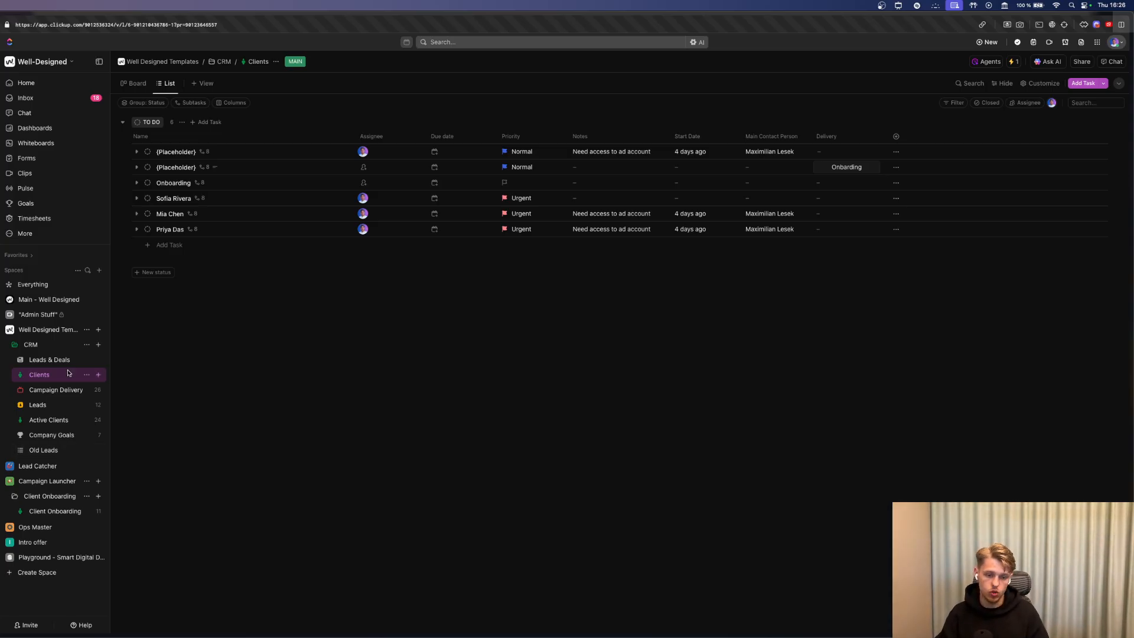
Select the three test client tasks and move them to the trash.
click(124, 230)
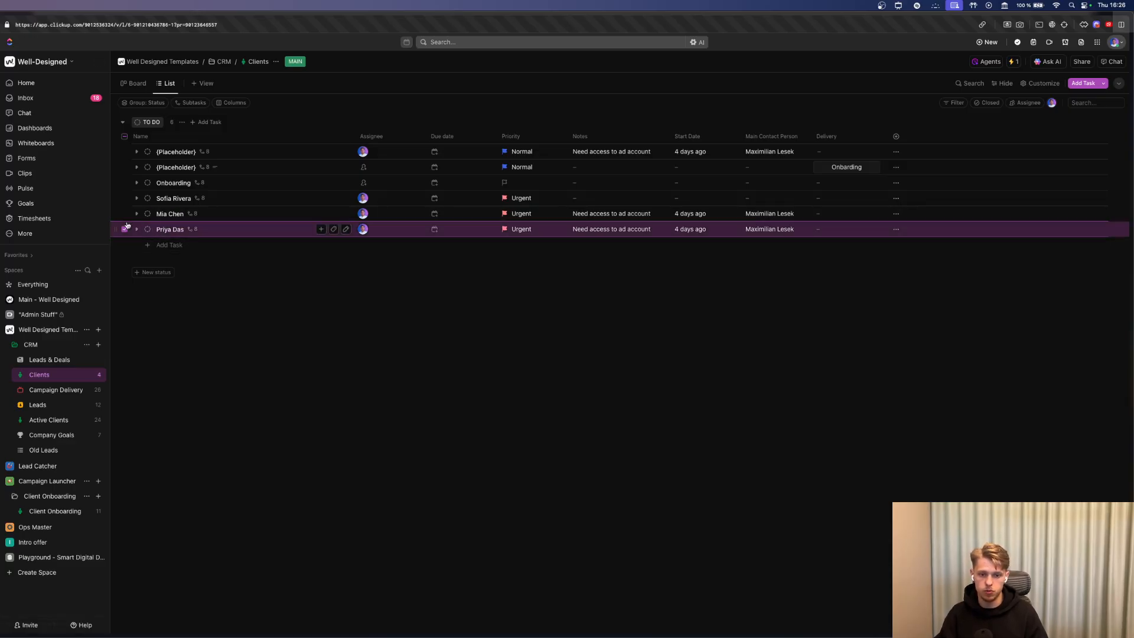
click(124, 213)
click(124, 198)
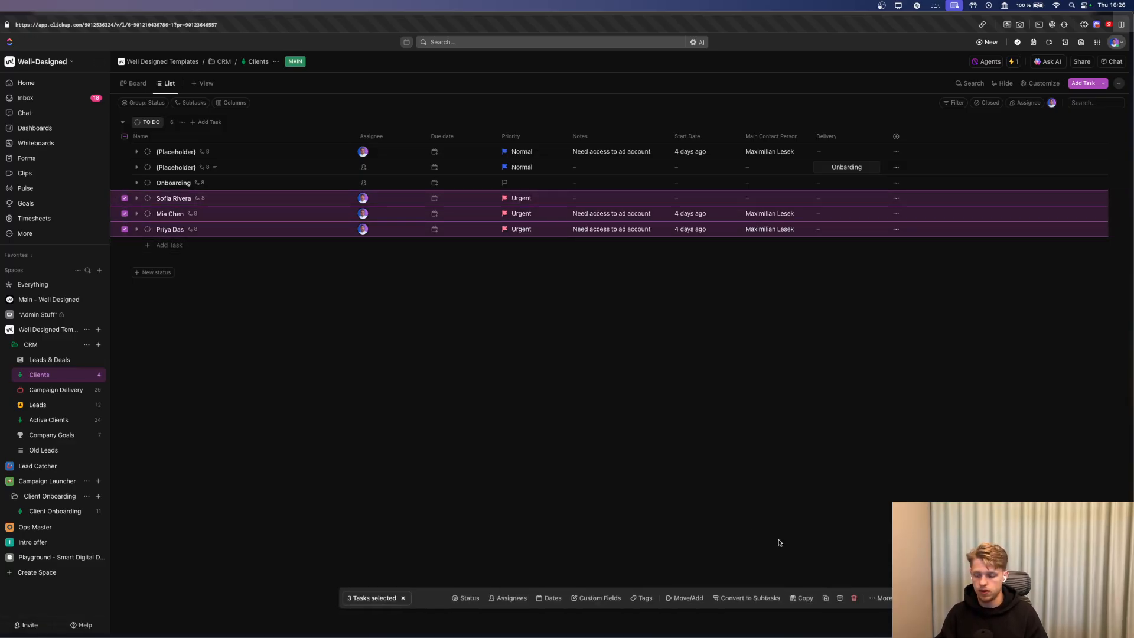
click(854, 598)
Add a 'Client Name' task in the To Do group and narrow the Name column.
click(169, 198)
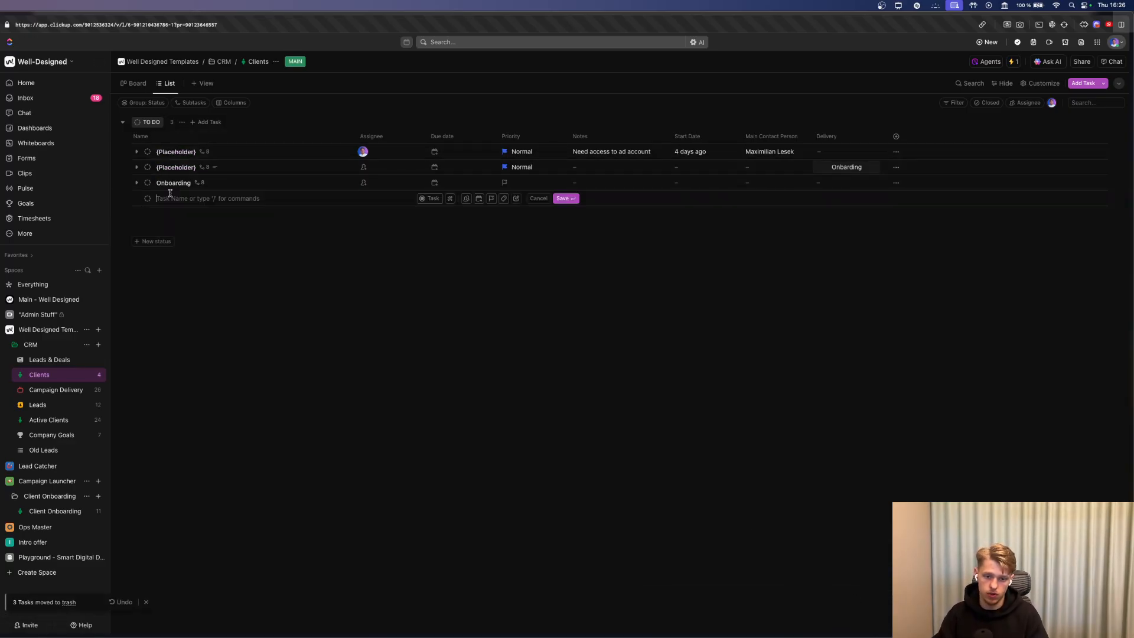
text(Client)
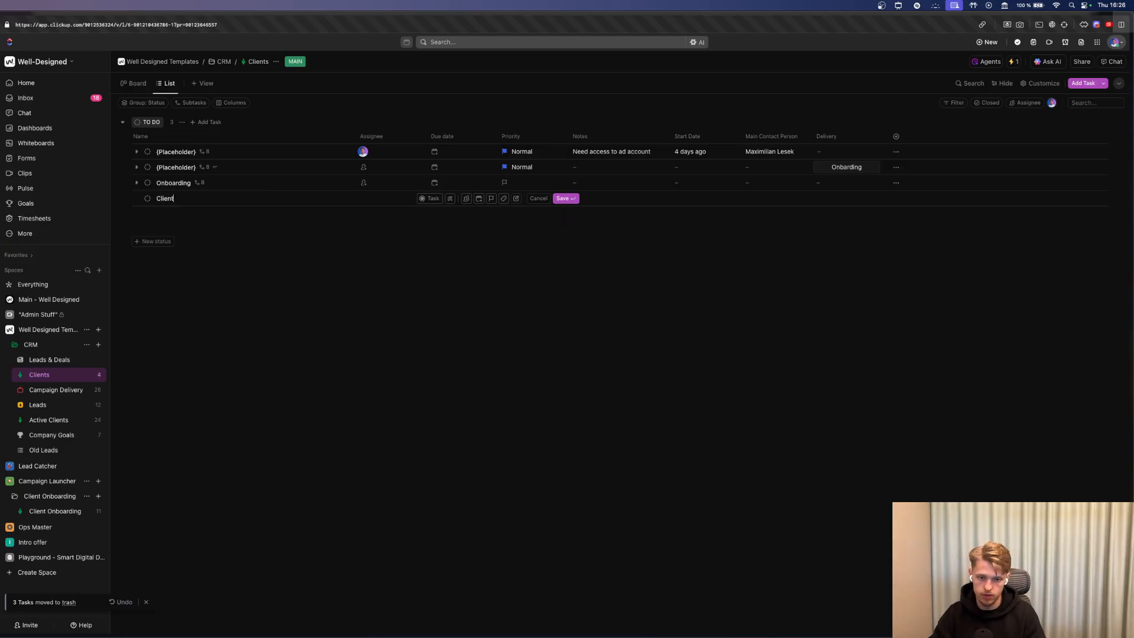
text(Name)
key(Return)
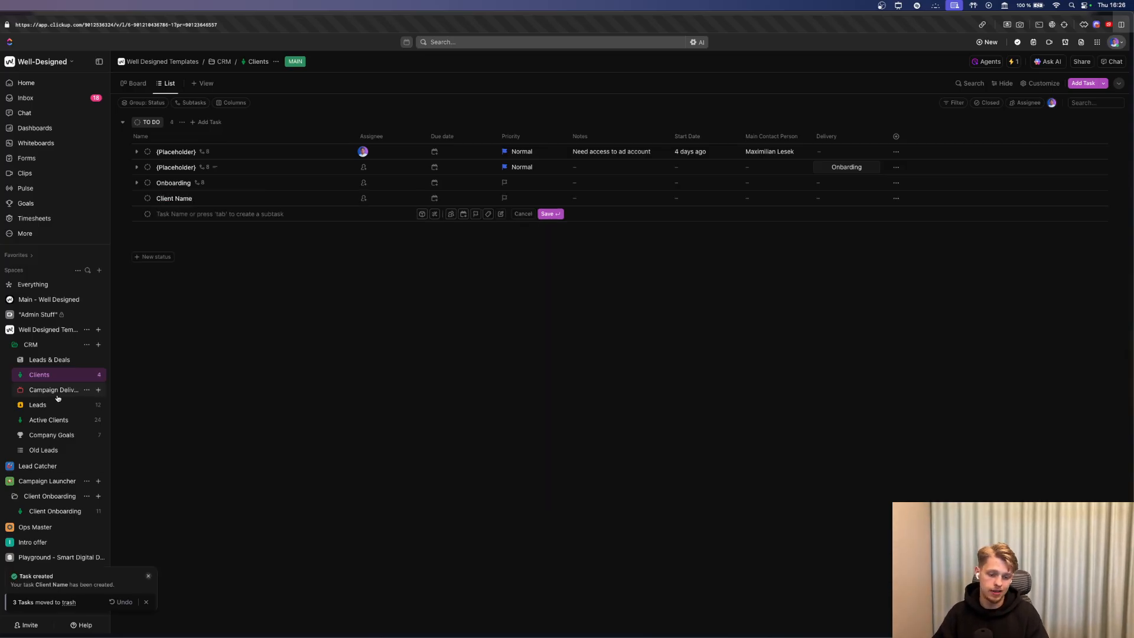
drag(356, 142, 315, 142)
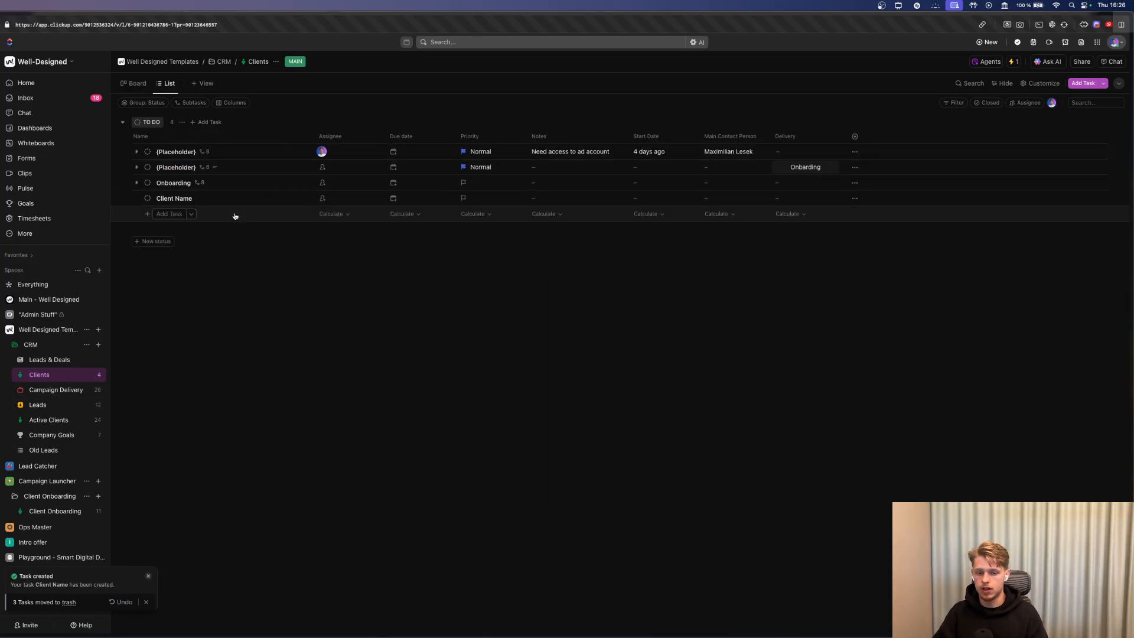
Open the Clients list's Automations manager.
click(855, 198)
click(635, 228)
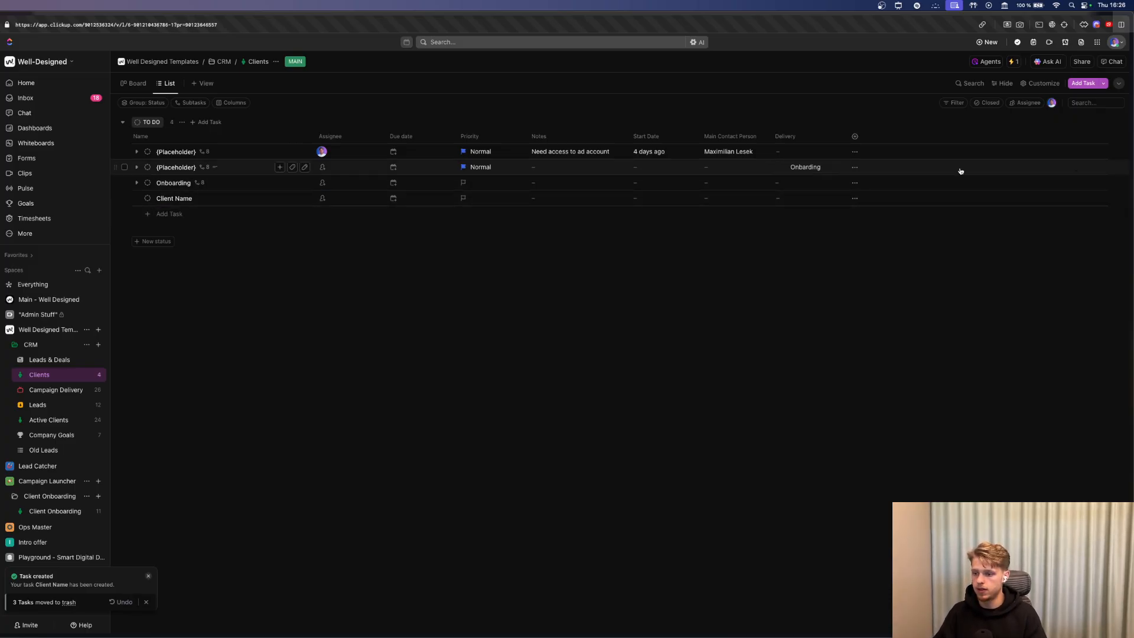
click(1015, 62)
click(998, 310)
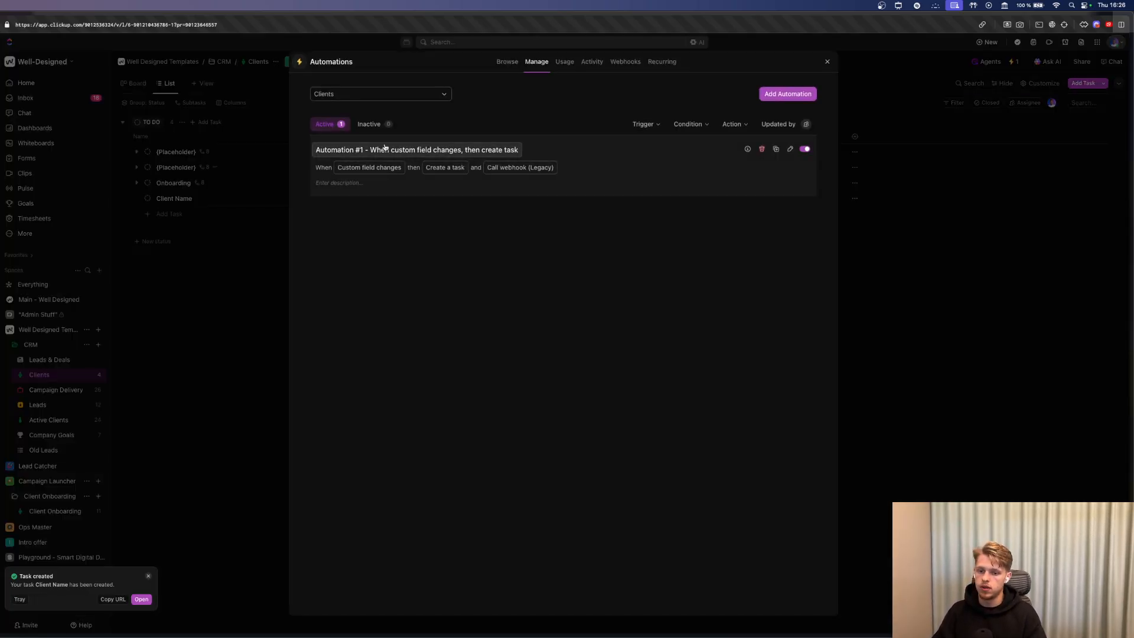
Inspect Automation #1 to confirm it triggers on the Delivery field.
click(537, 152)
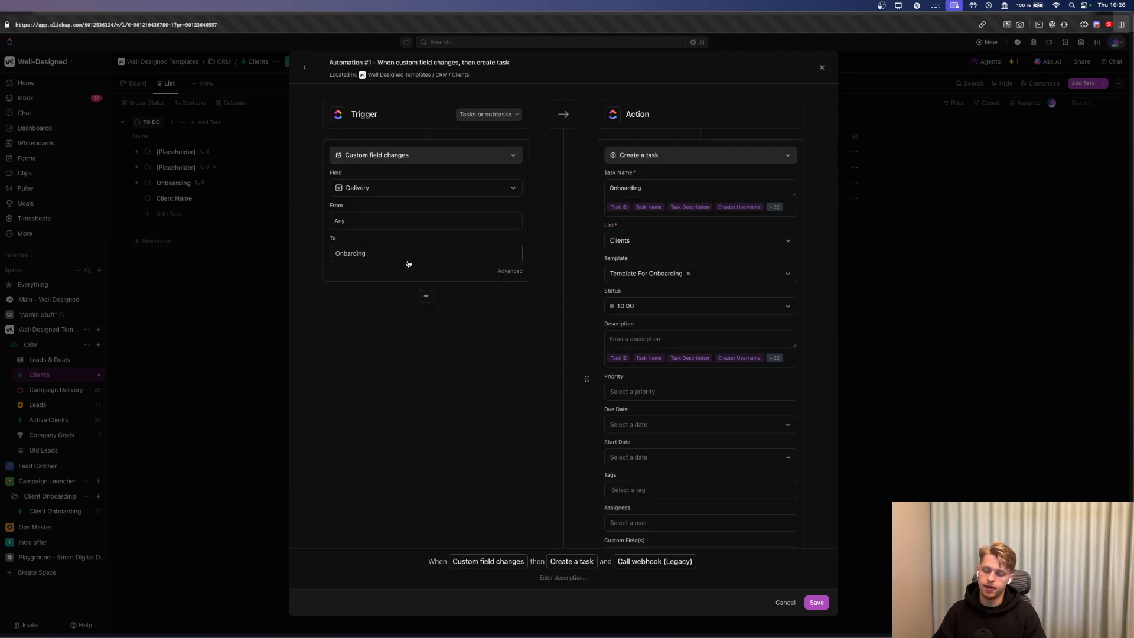
click(400, 189)
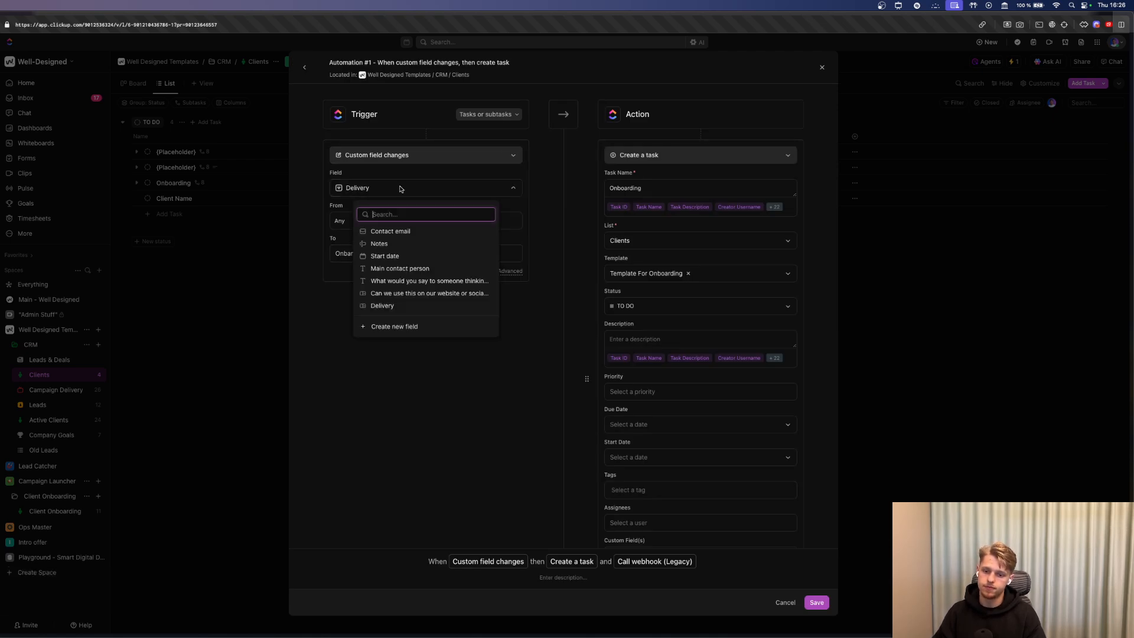
click(423, 193)
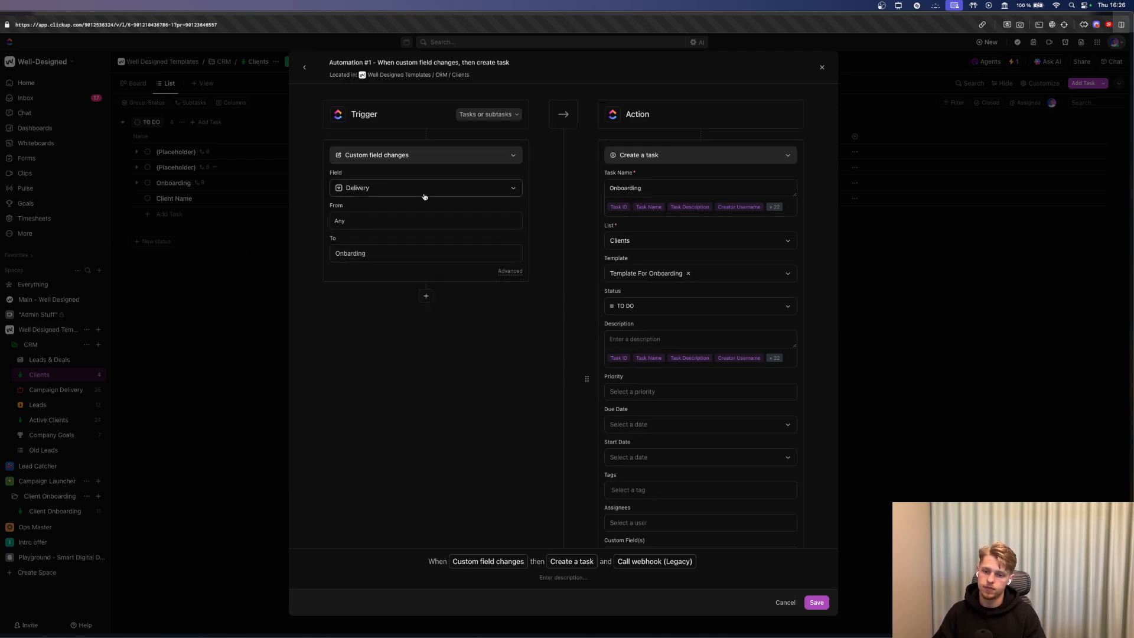
click(917, 276)
Set Client Name's Delivery to Onboarding, reload, and expand the generated Onboarding task's subtasks.
click(805, 199)
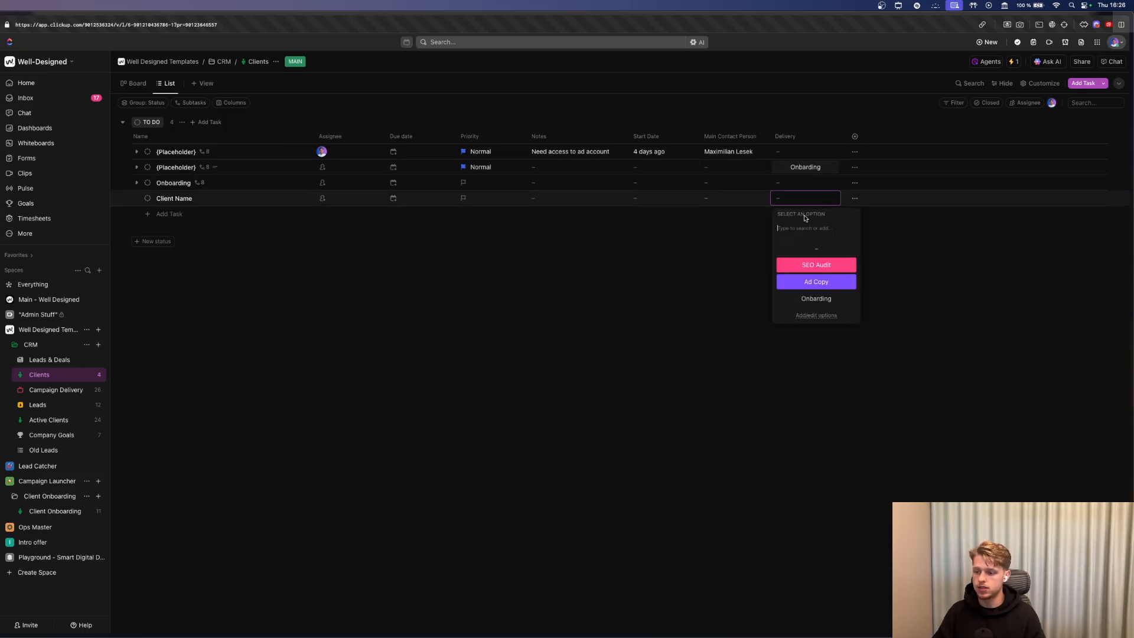
click(818, 297)
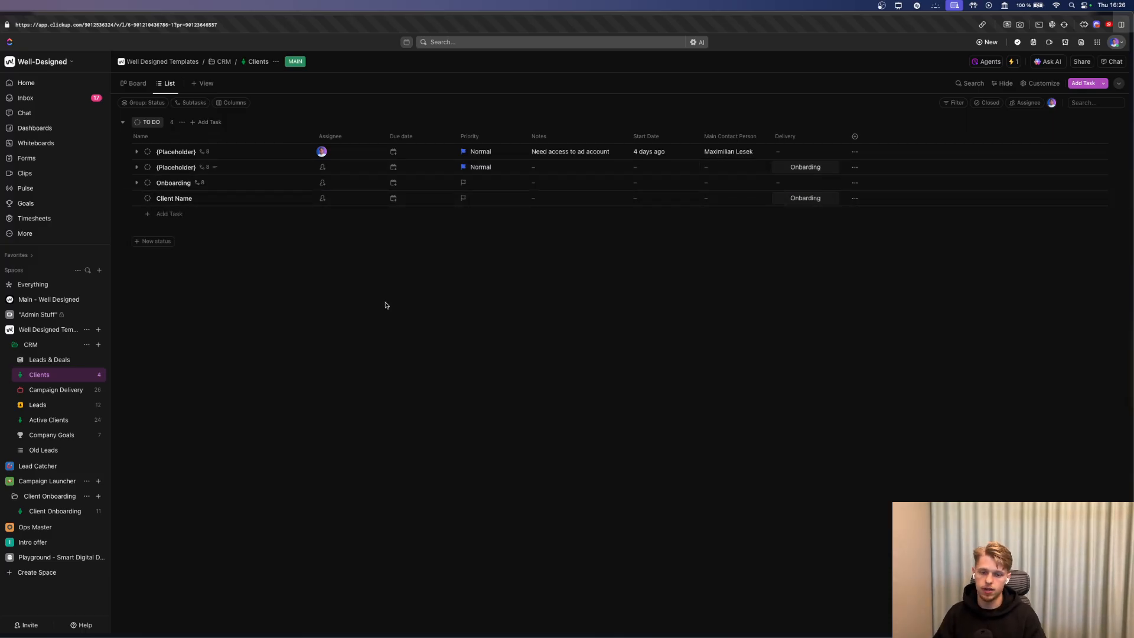
key(super+r)
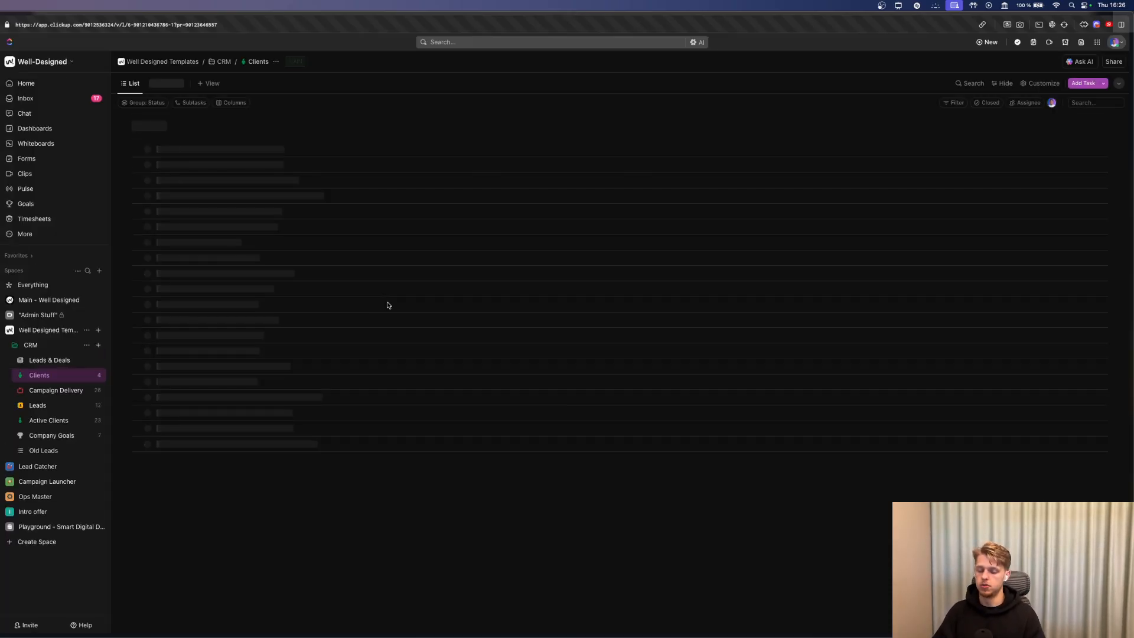
click(136, 214)
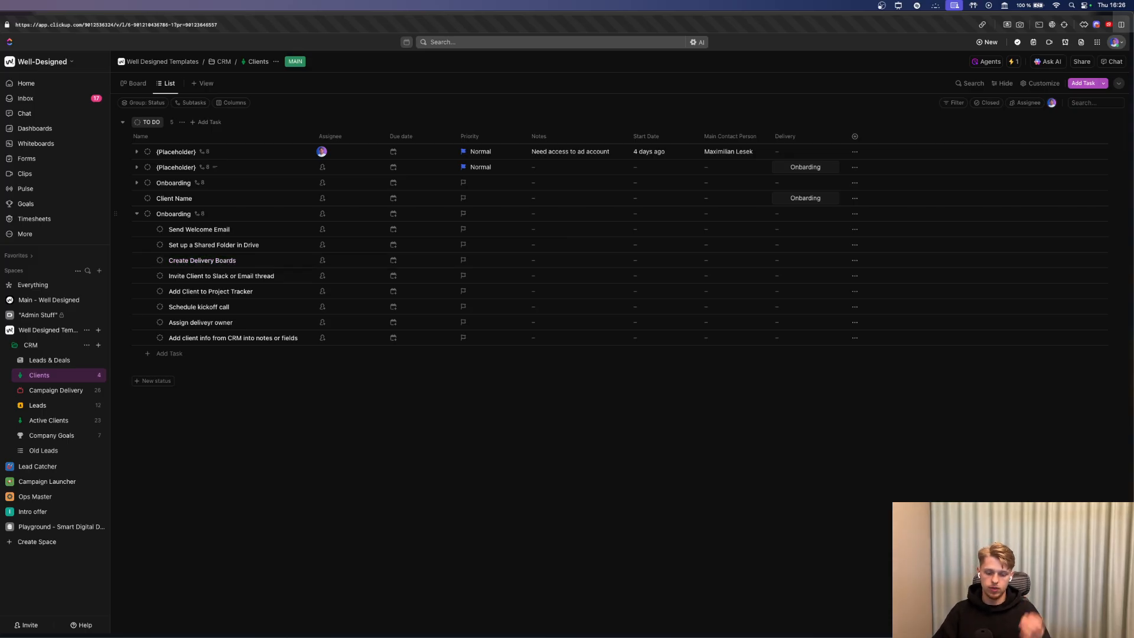
Reopen the Automations manager and review Automation #1's actions.
click(1039, 84)
click(1014, 62)
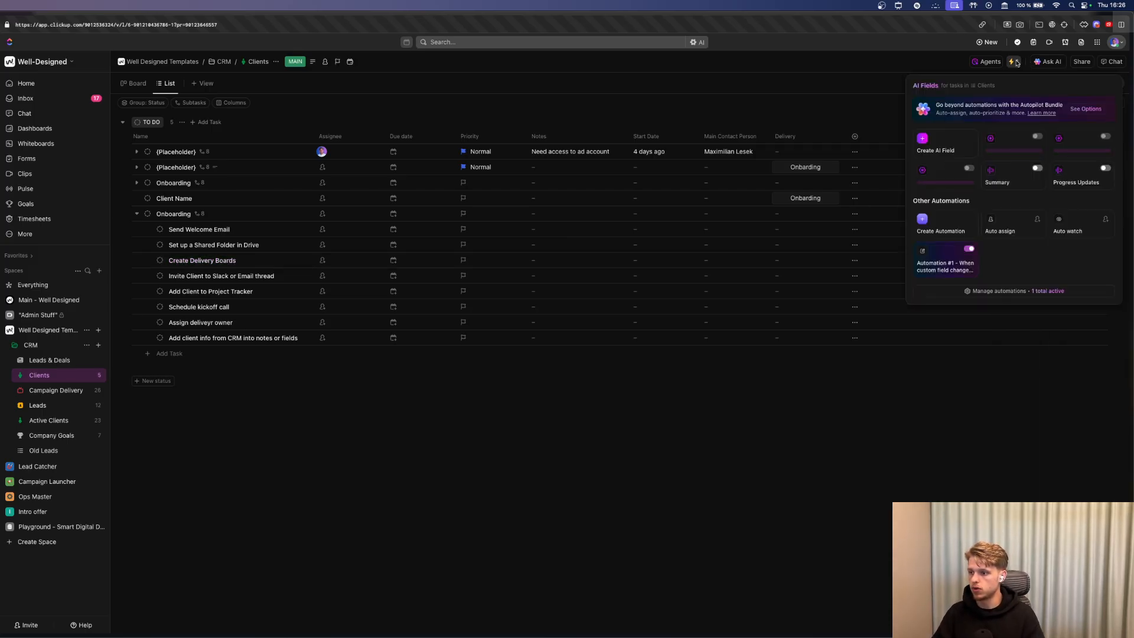
click(998, 290)
click(662, 173)
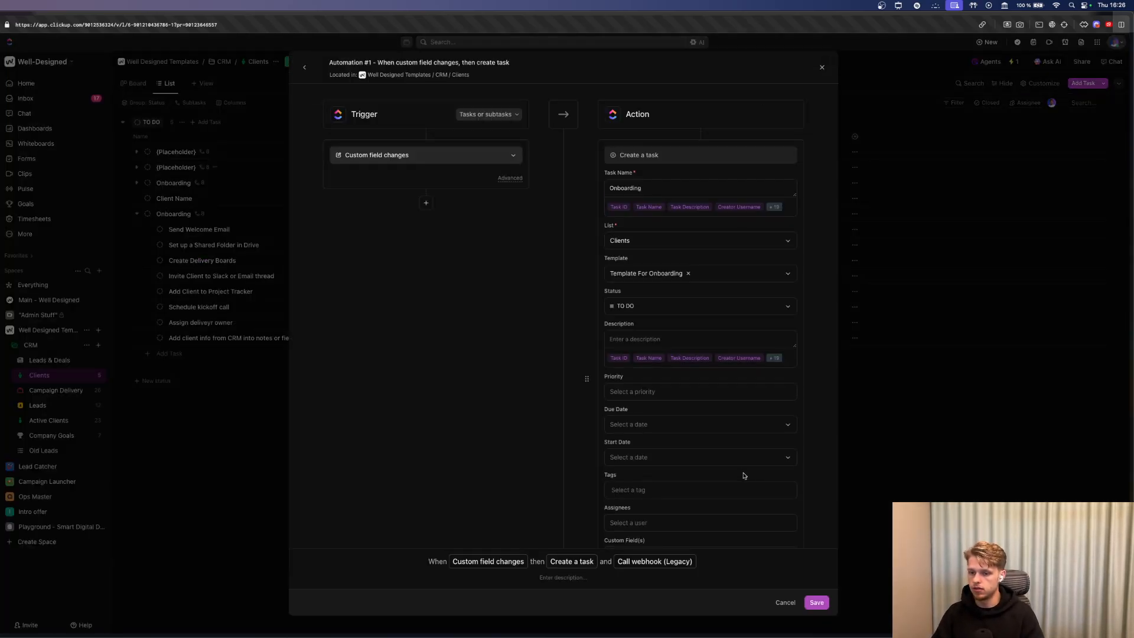
scroll(745, 484, down, 5)
click(896, 426)
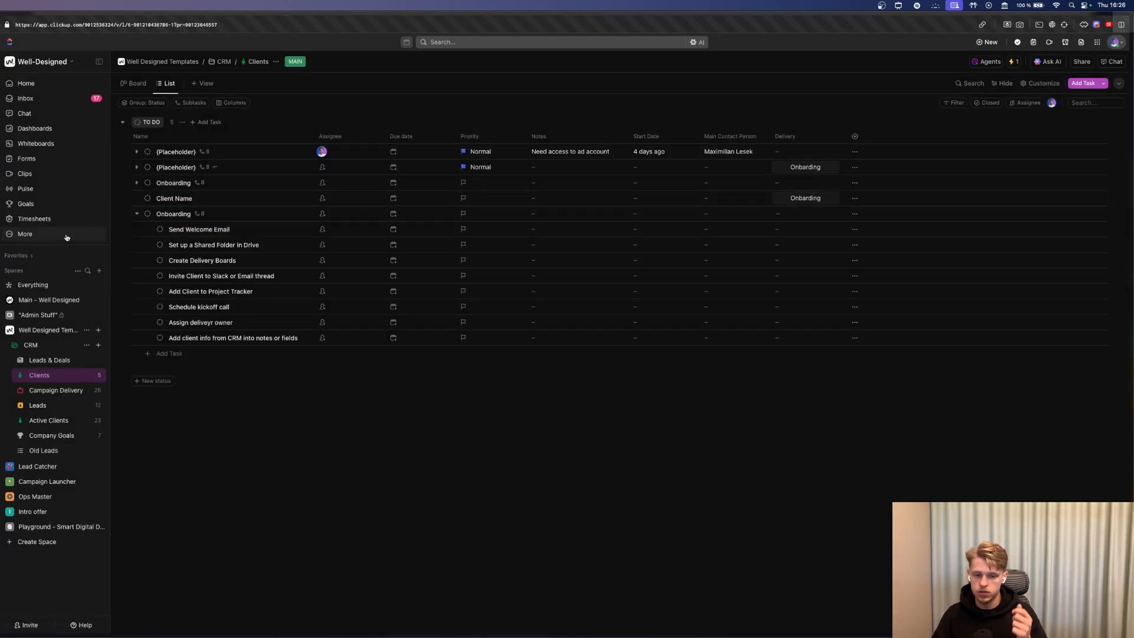
Set the Google Drive Create a Folder location to N8N Templates.
click(136, 214)
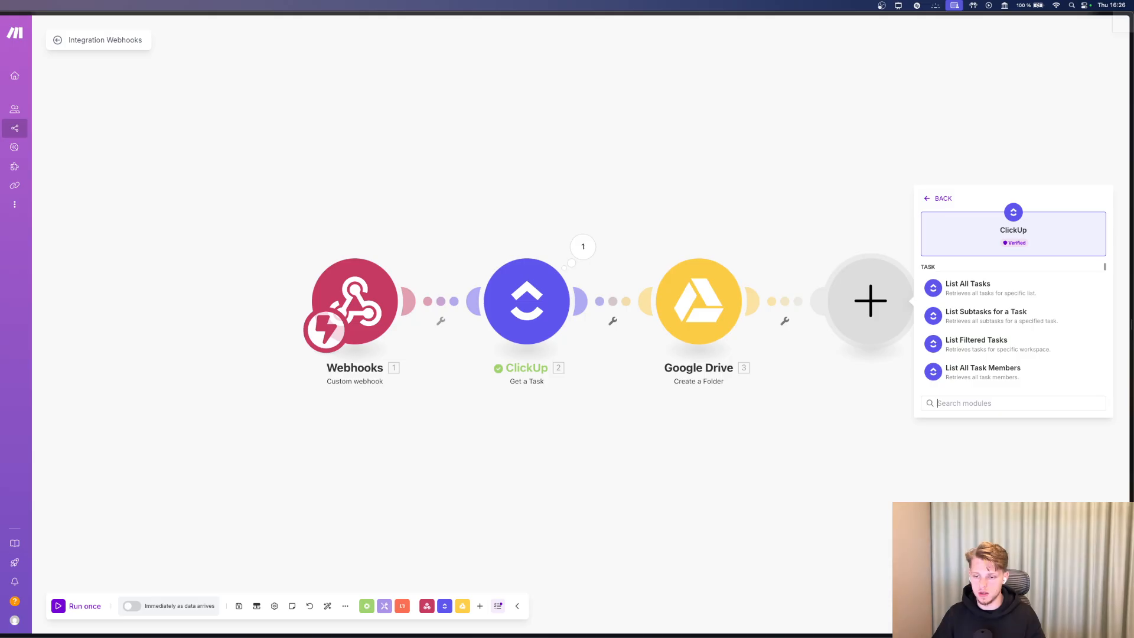
click(694, 300)
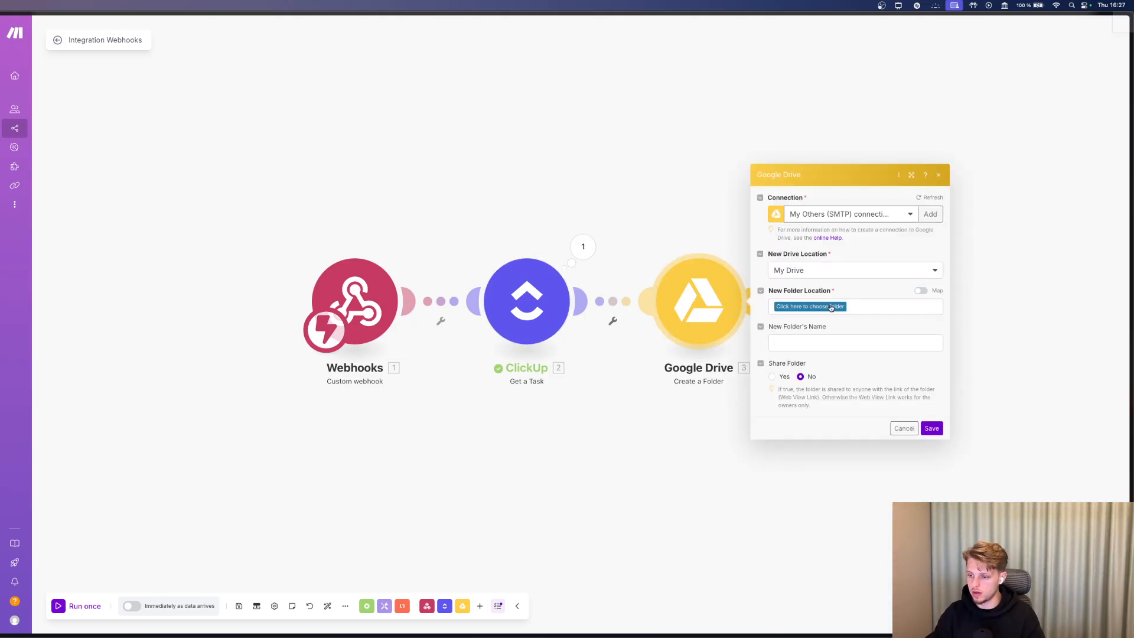
click(830, 308)
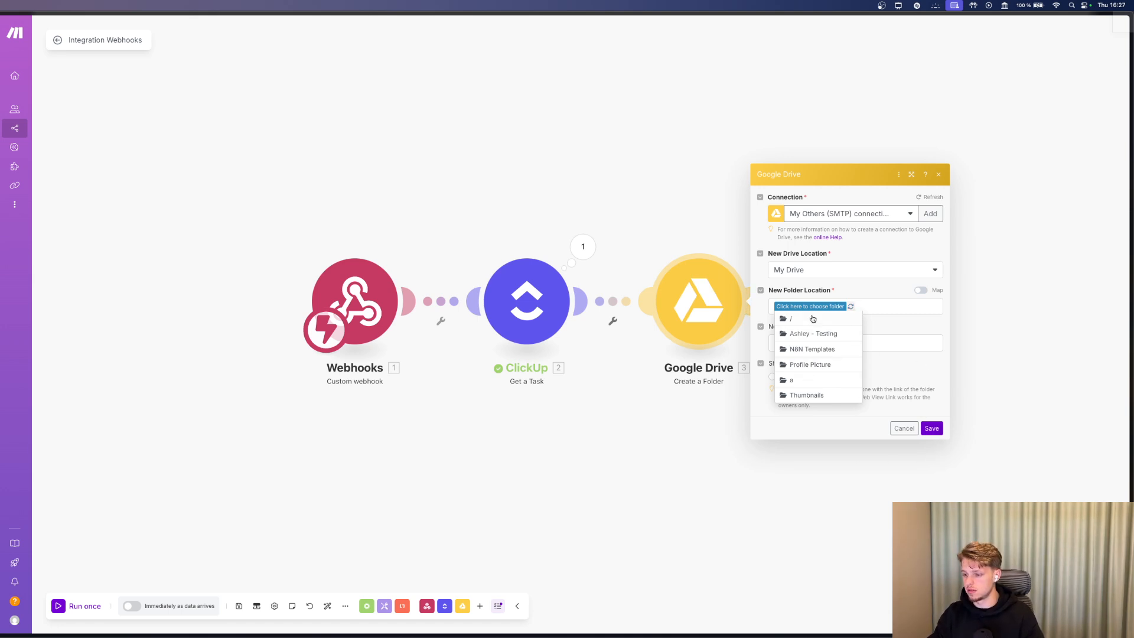
click(812, 349)
Map Custom Fields: Company Name into the New Folder's Name and save the module.
click(877, 343)
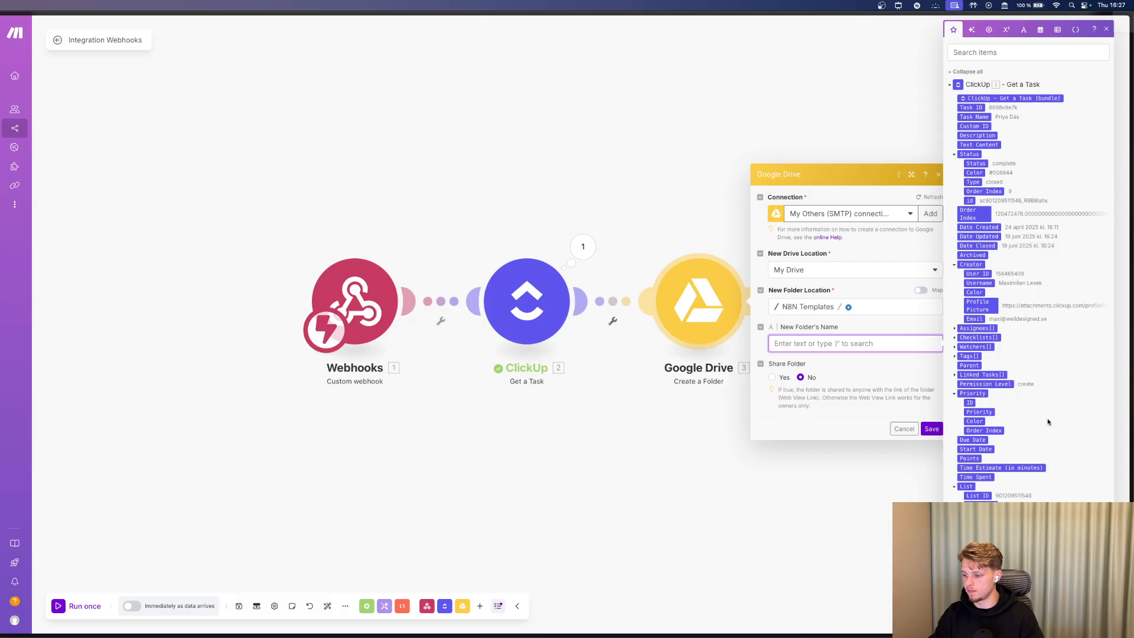
scroll(1048, 422, down, 12)
scroll(1049, 422, up, 5)
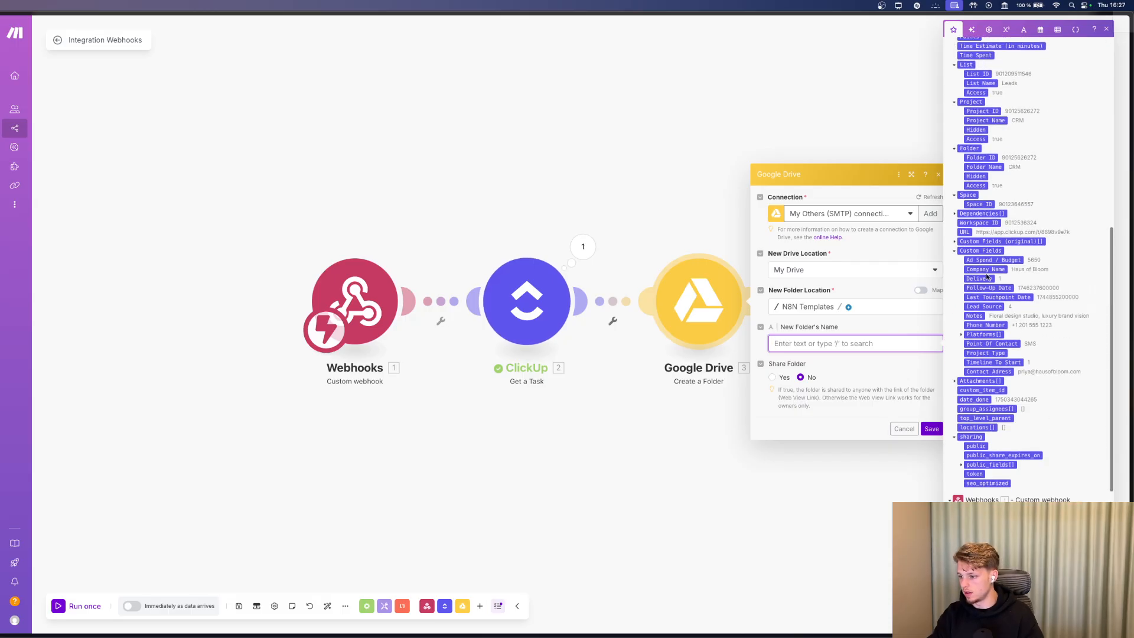
click(986, 269)
click(909, 373)
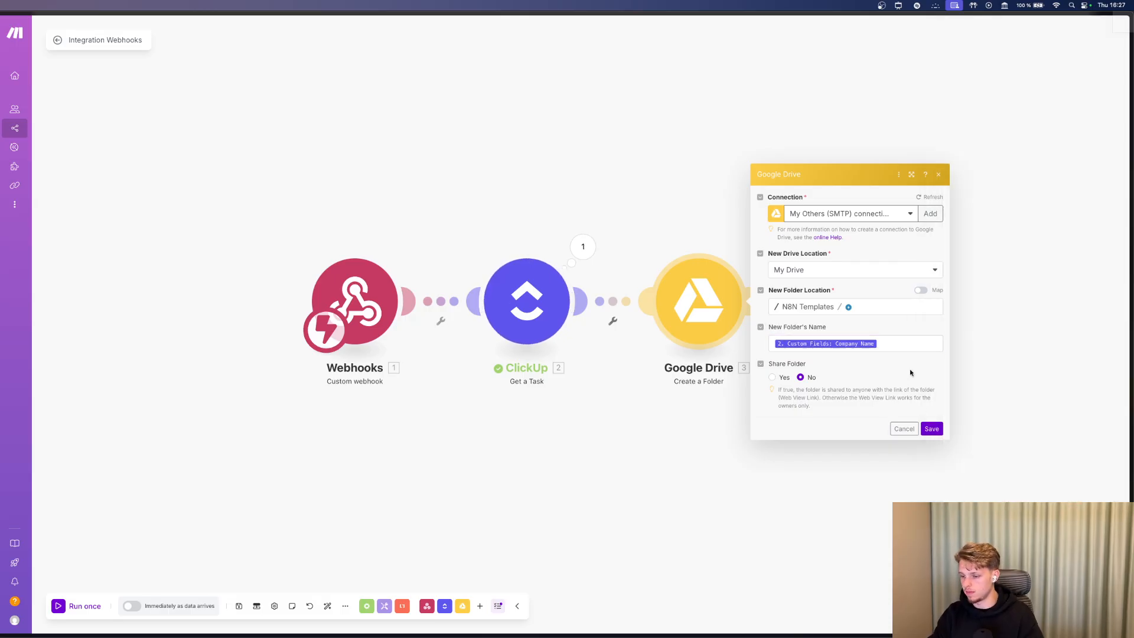
click(932, 429)
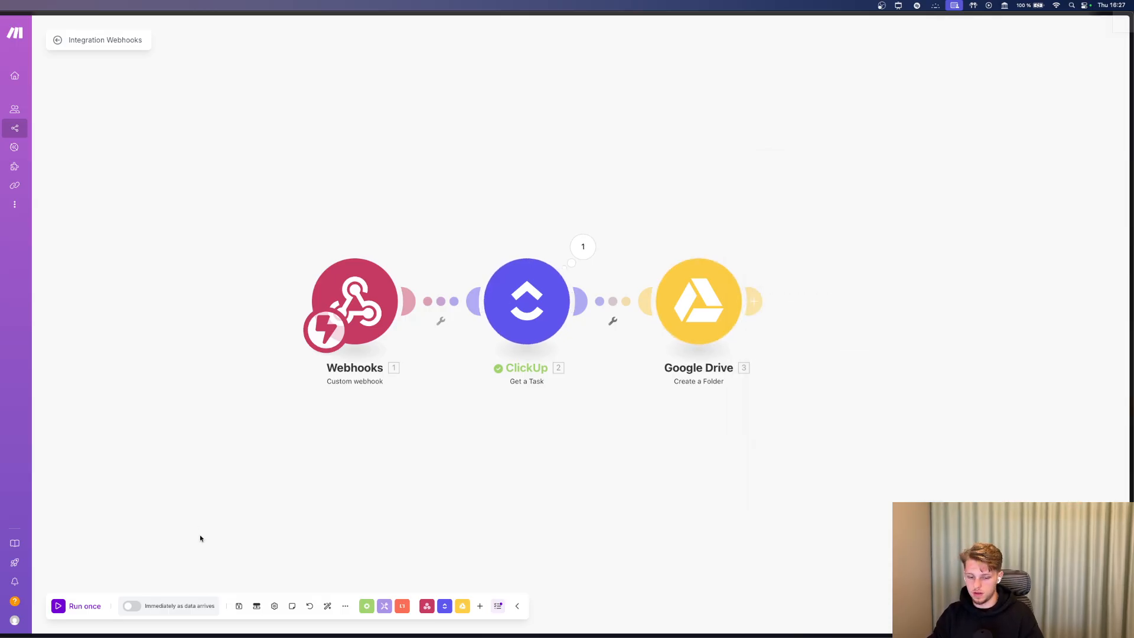
click(754, 301)
Add a ClickUp Edit a Task module, searching 'update a task' then 'ed'.
click(962, 248)
text(u)
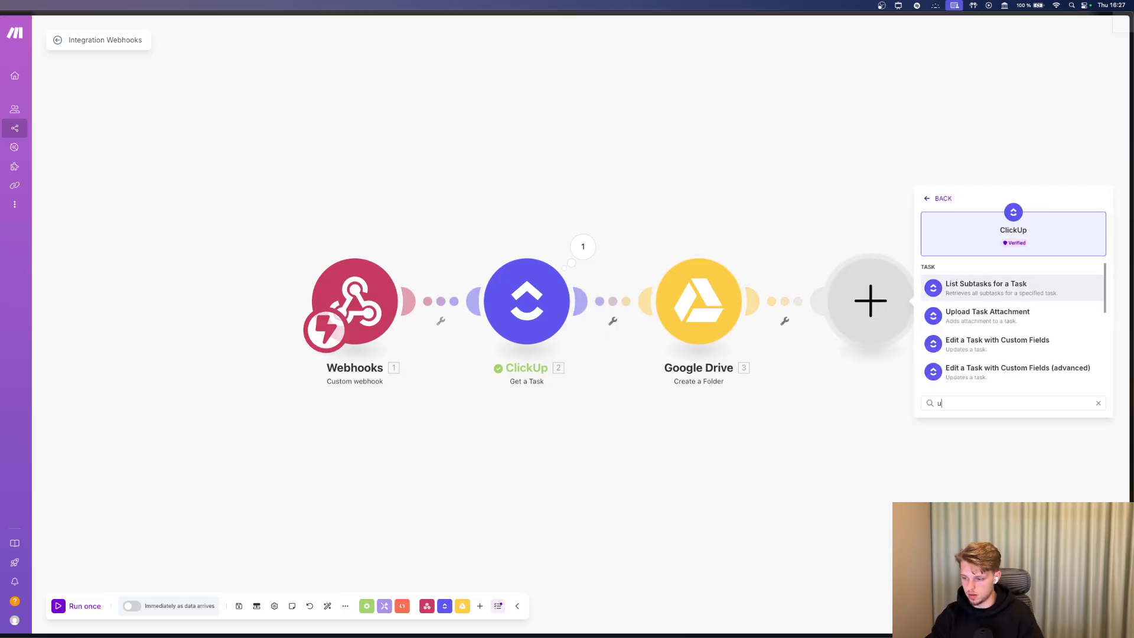
text(pdate a tas)
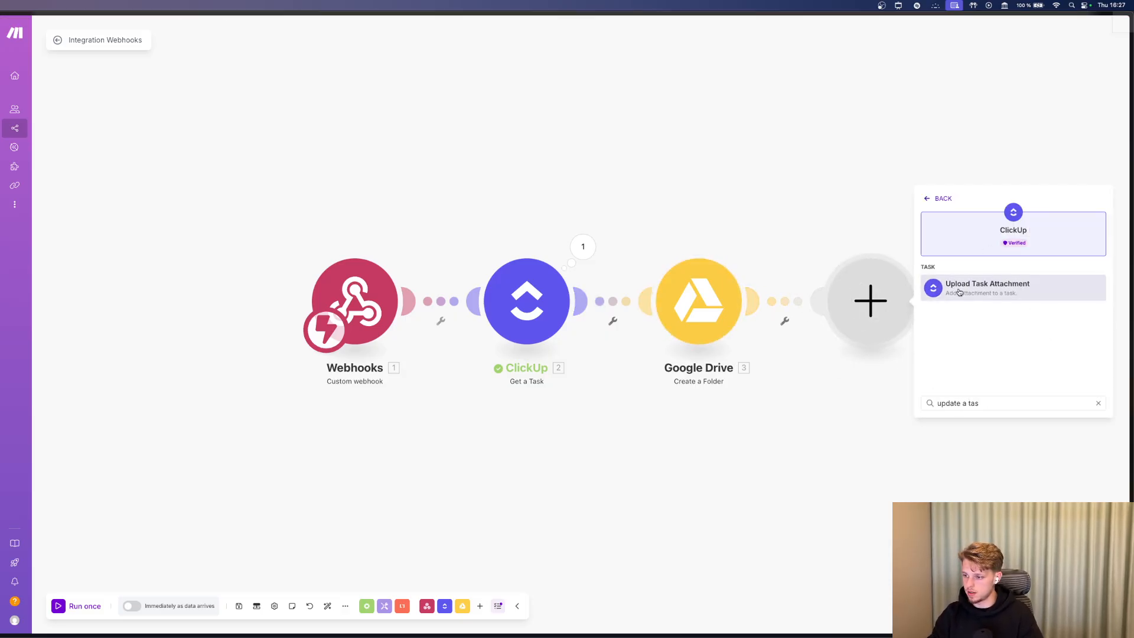
key(super+a)
key(BackSpace)
text(ed)
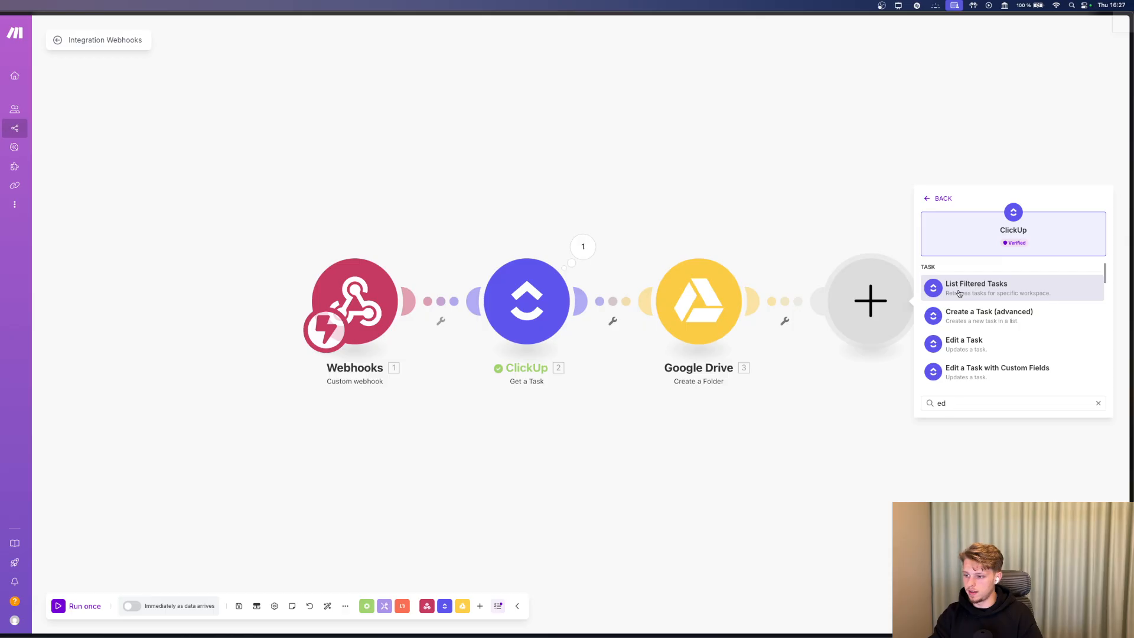
click(970, 354)
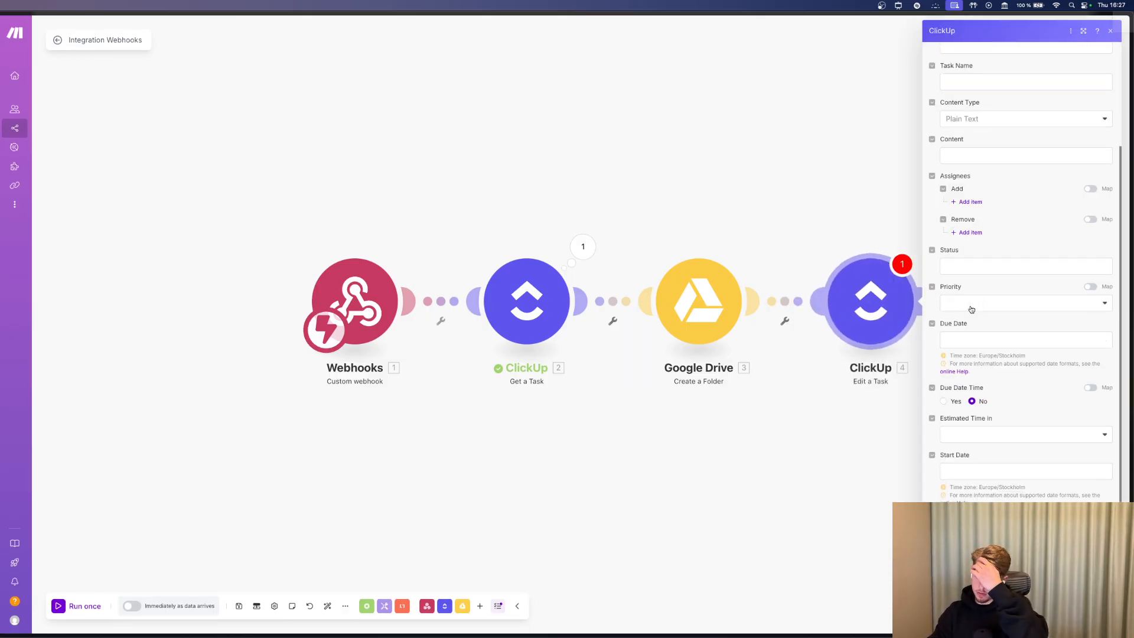
Delete the old ClickUp module and add ClickUp Edit a Task with Custom Fields after Google Drive.
right_click(873, 304)
click(895, 401)
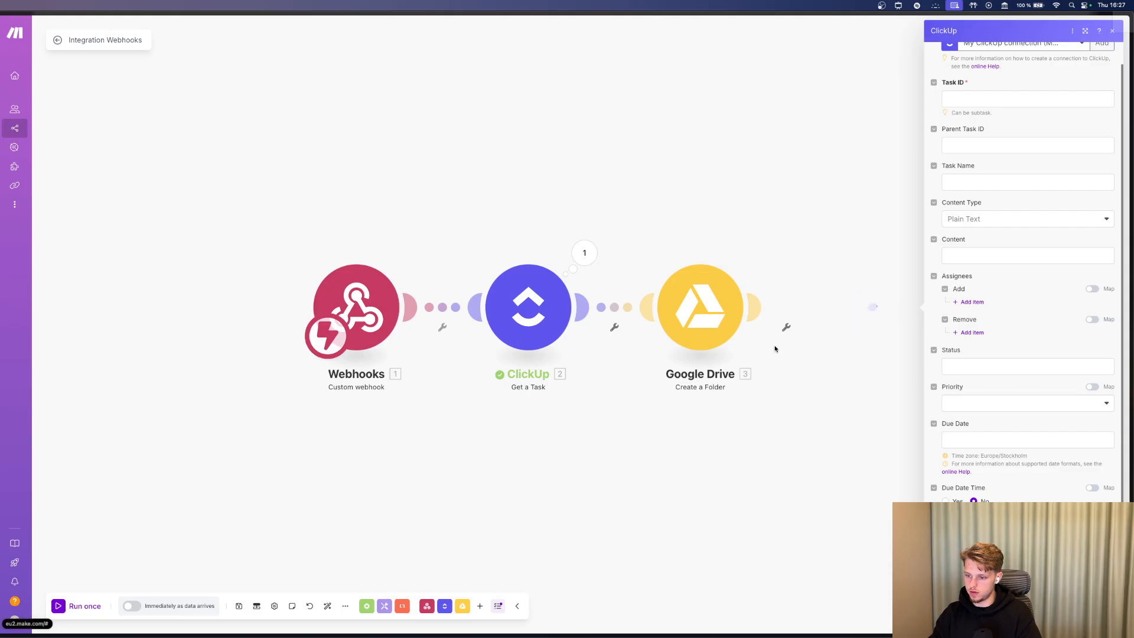
click(872, 307)
click(957, 254)
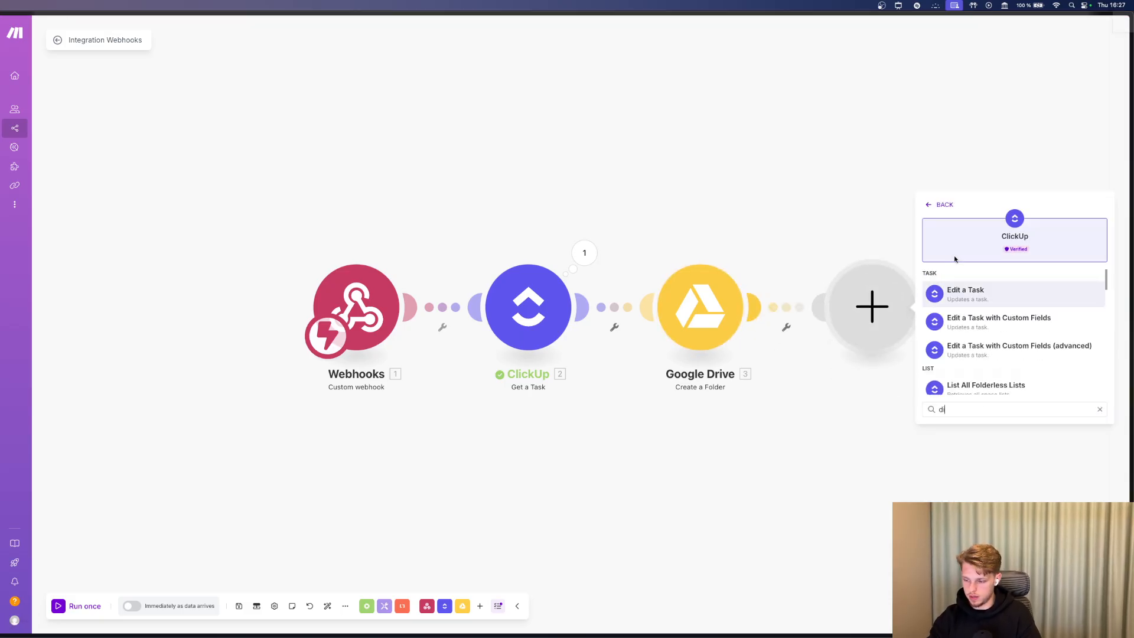
text(edit a task)
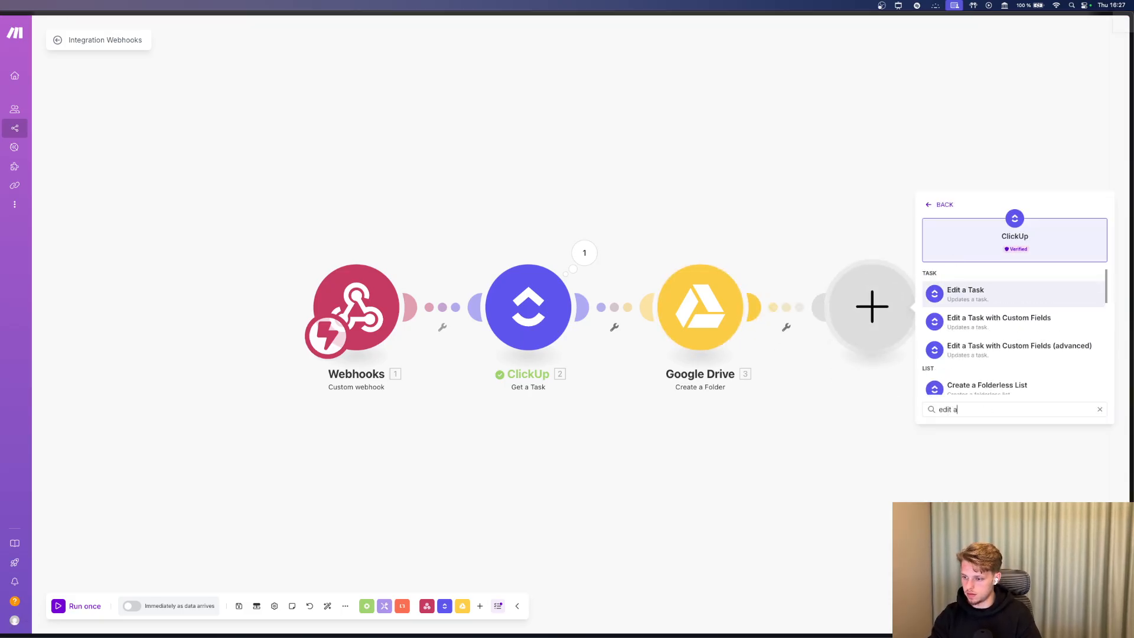
click(979, 322)
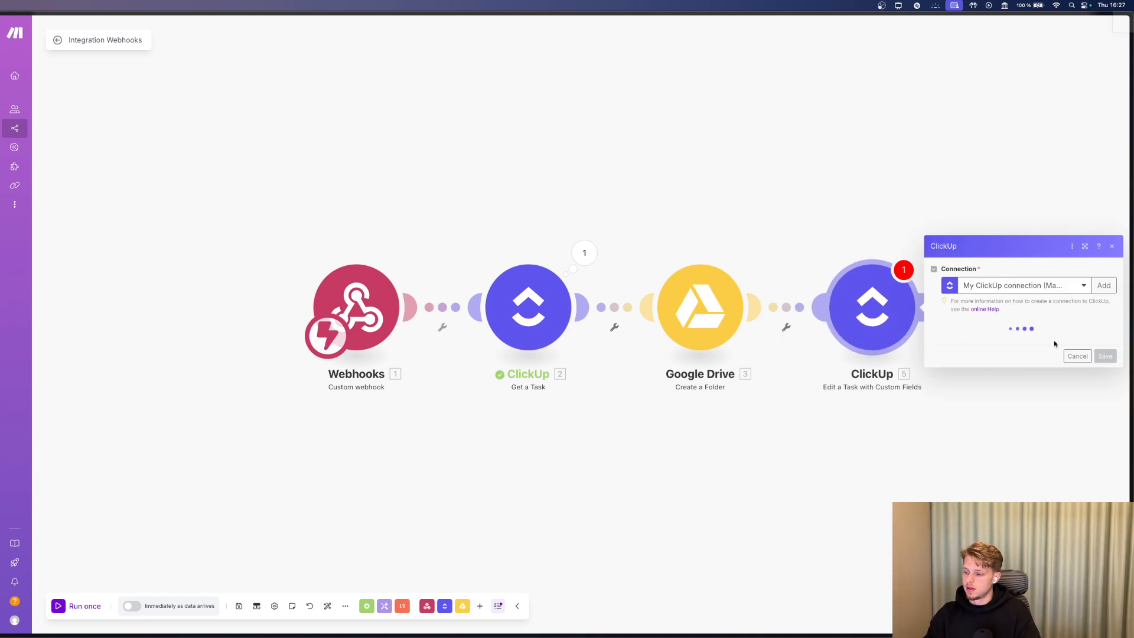
Target workspace Well-Designed, space Well Designed Templates, folder CRM, list Clients.
click(1023, 339)
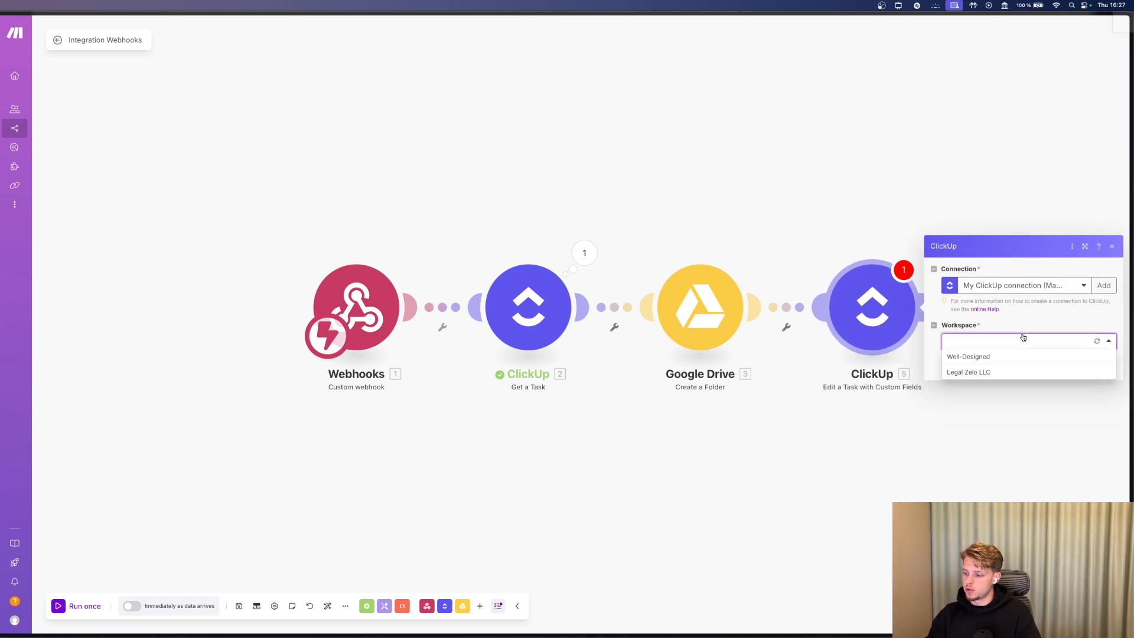
click(982, 358)
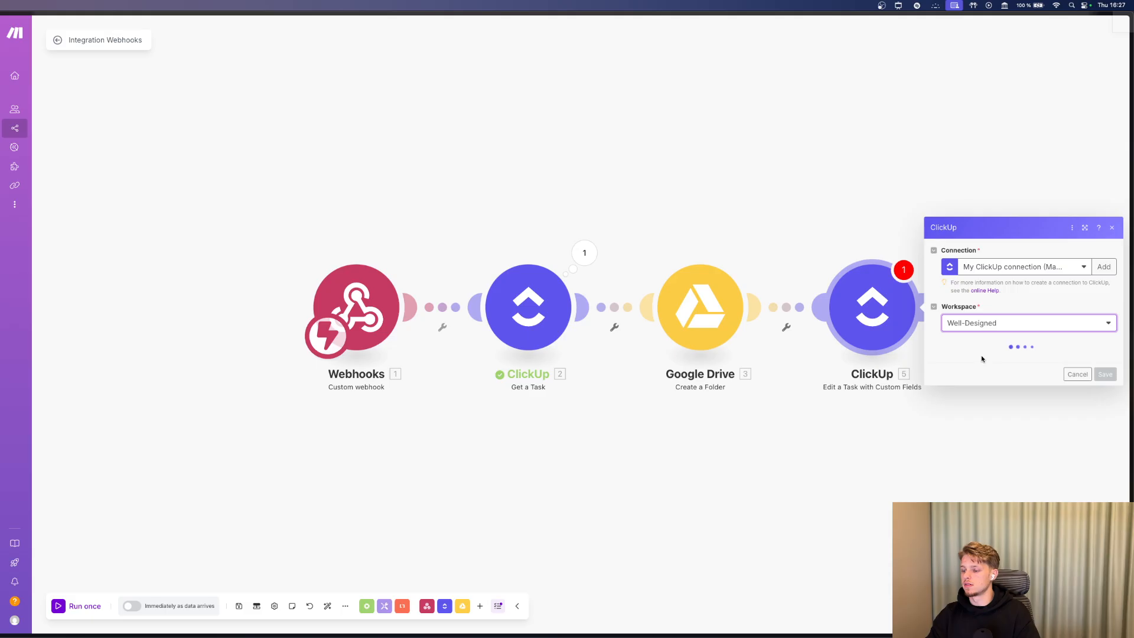
click(977, 361)
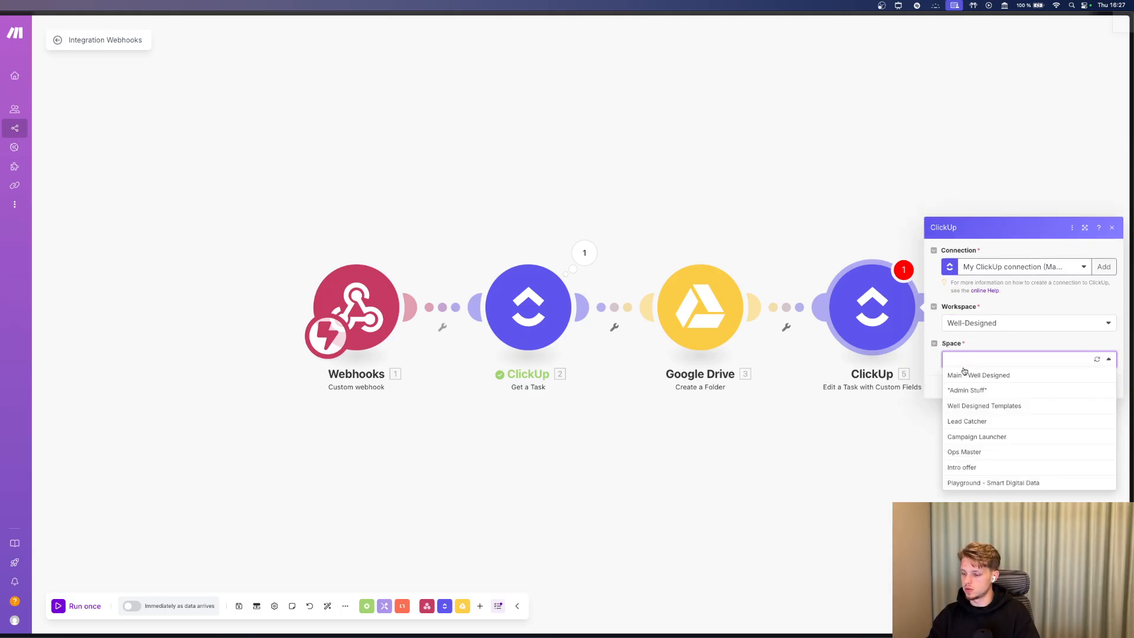
click(981, 407)
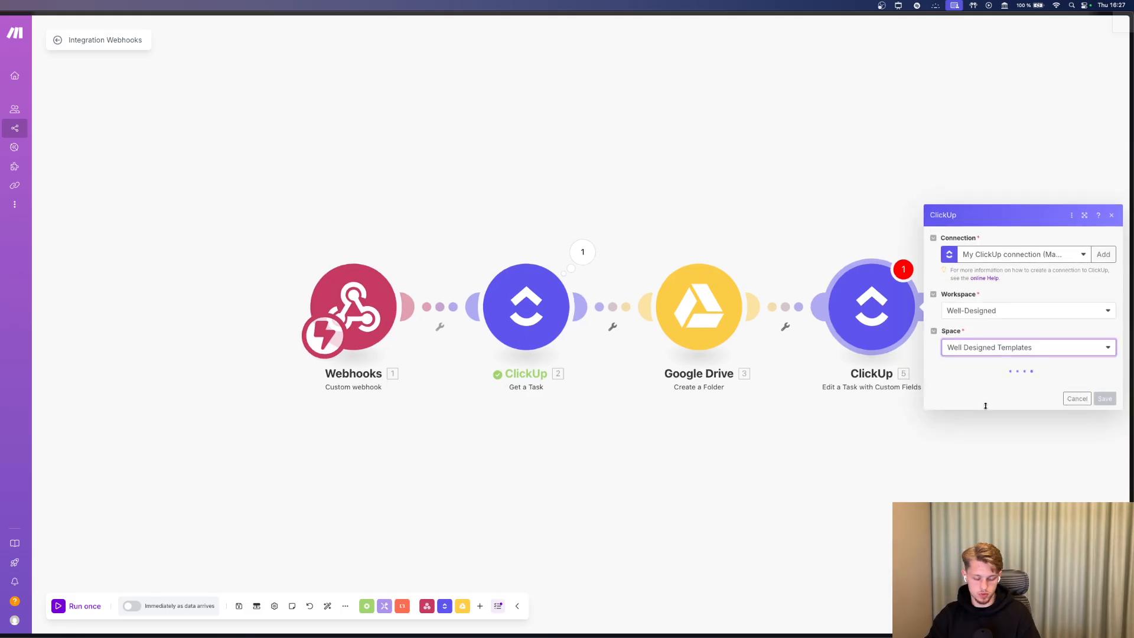
click(986, 381)
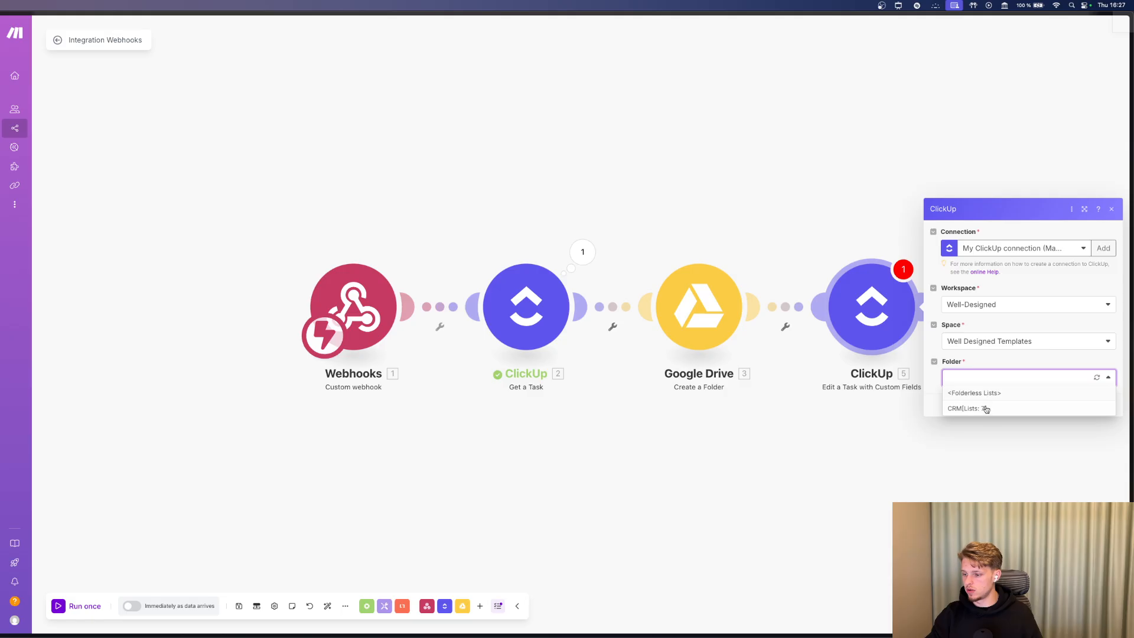
click(986, 408)
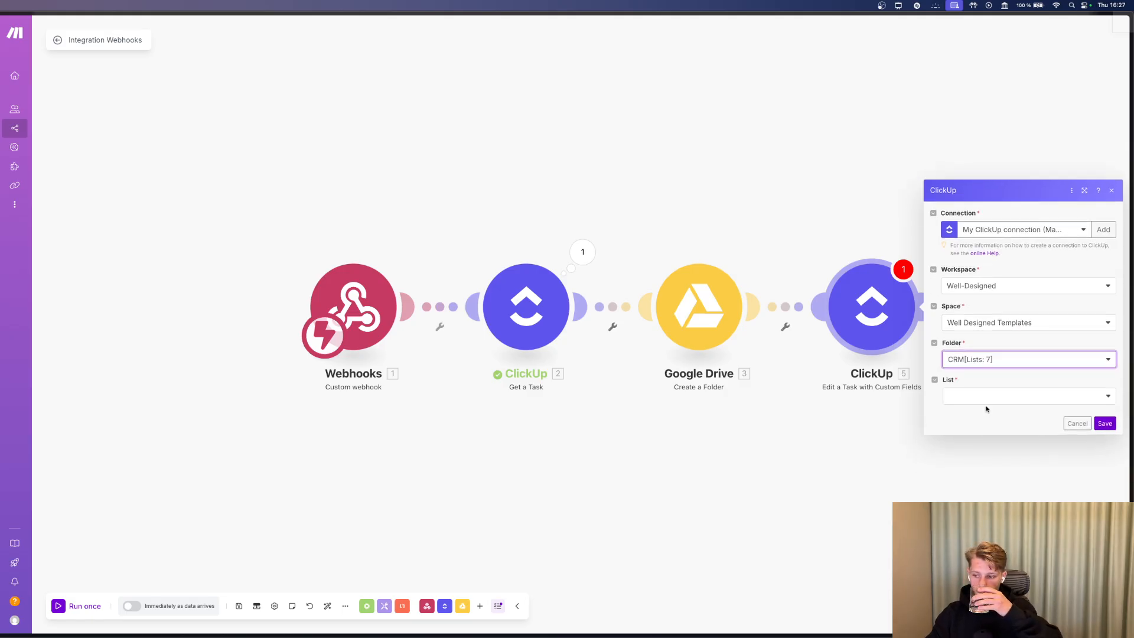
click(986, 402)
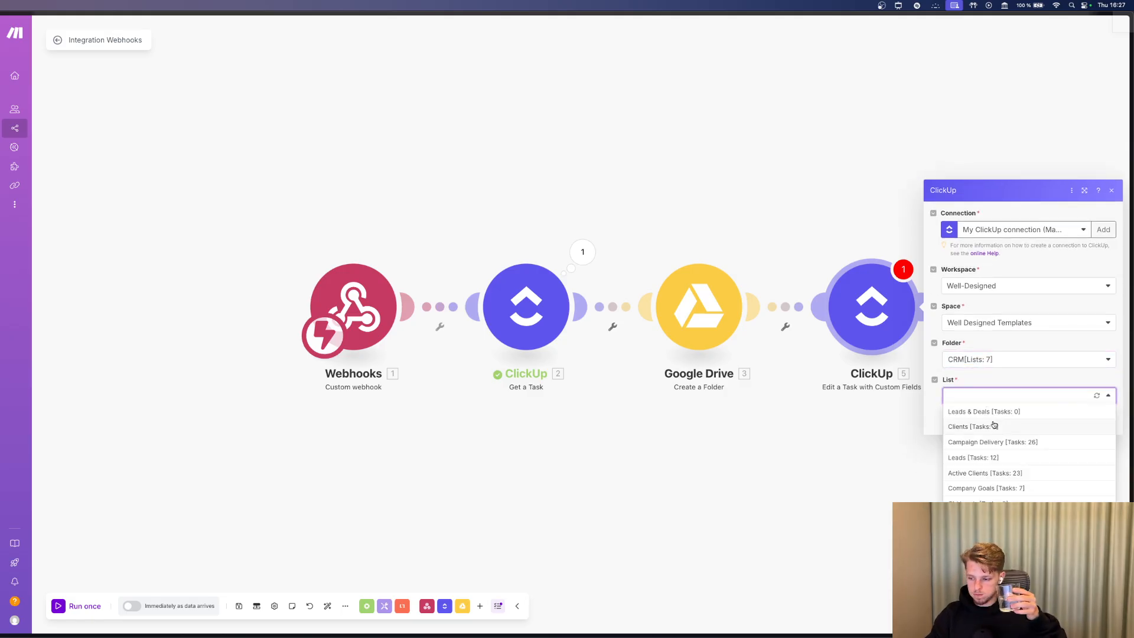
click(994, 426)
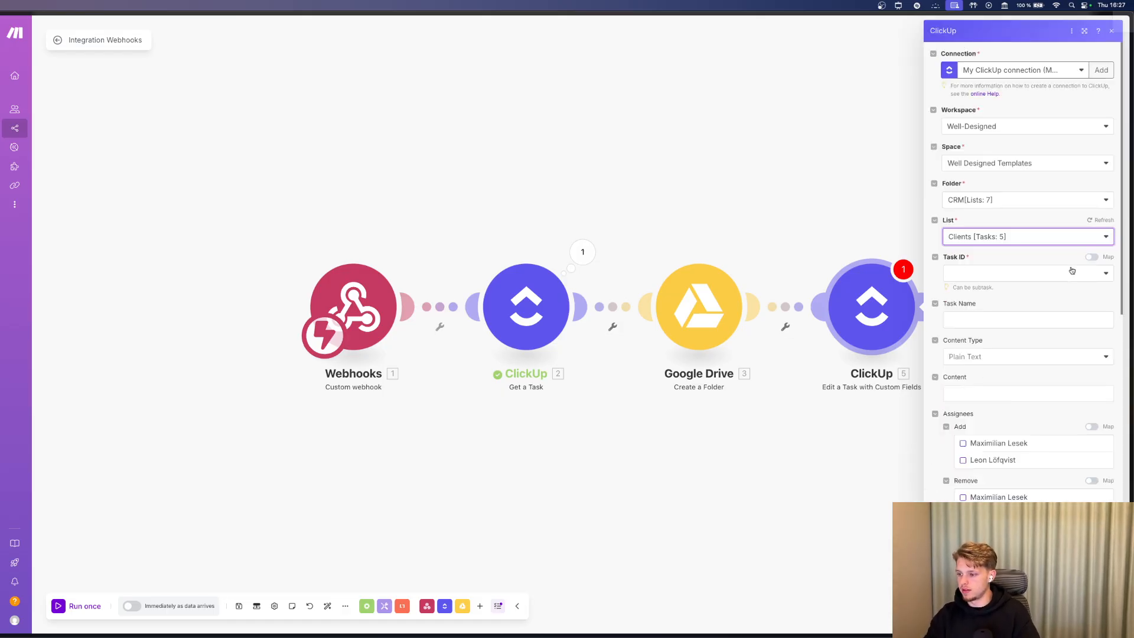
Map Task ID to the webhook's 1. payload: id and close the module settings.
click(1092, 257)
scroll(890, 189, down, 10)
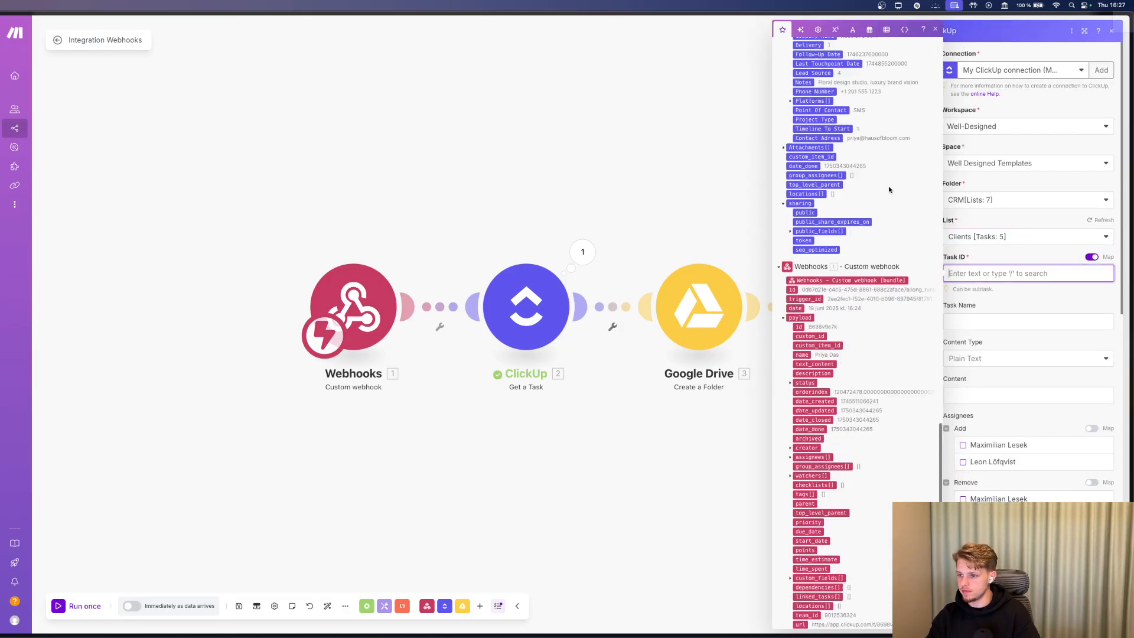
scroll(889, 189, down, 3)
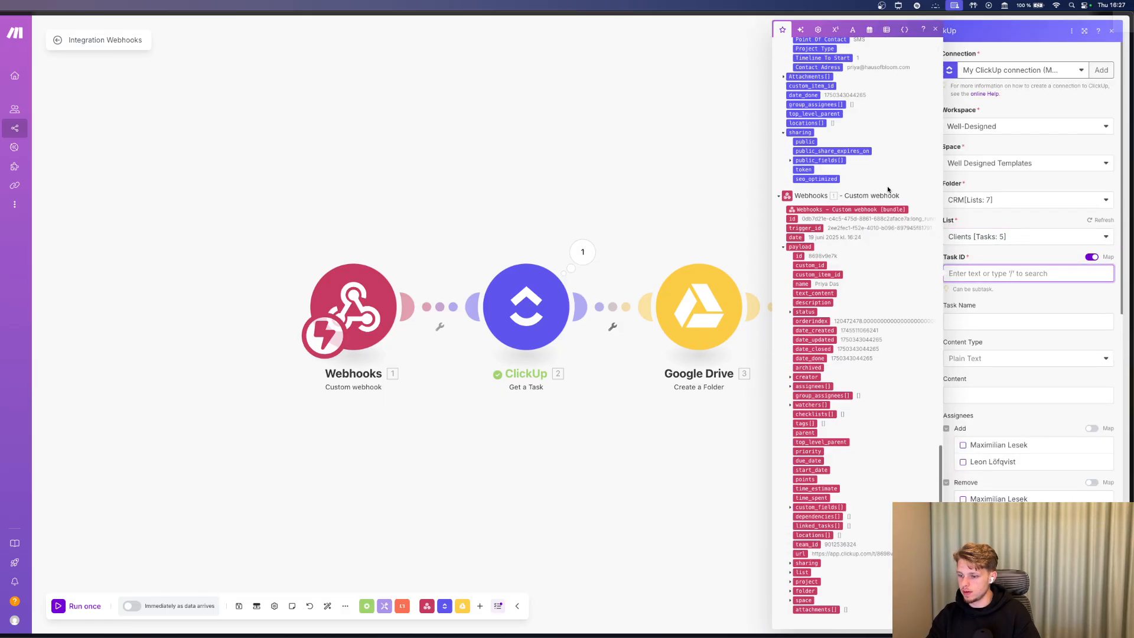
click(798, 255)
click(951, 316)
scroll(1020, 418, down, 15)
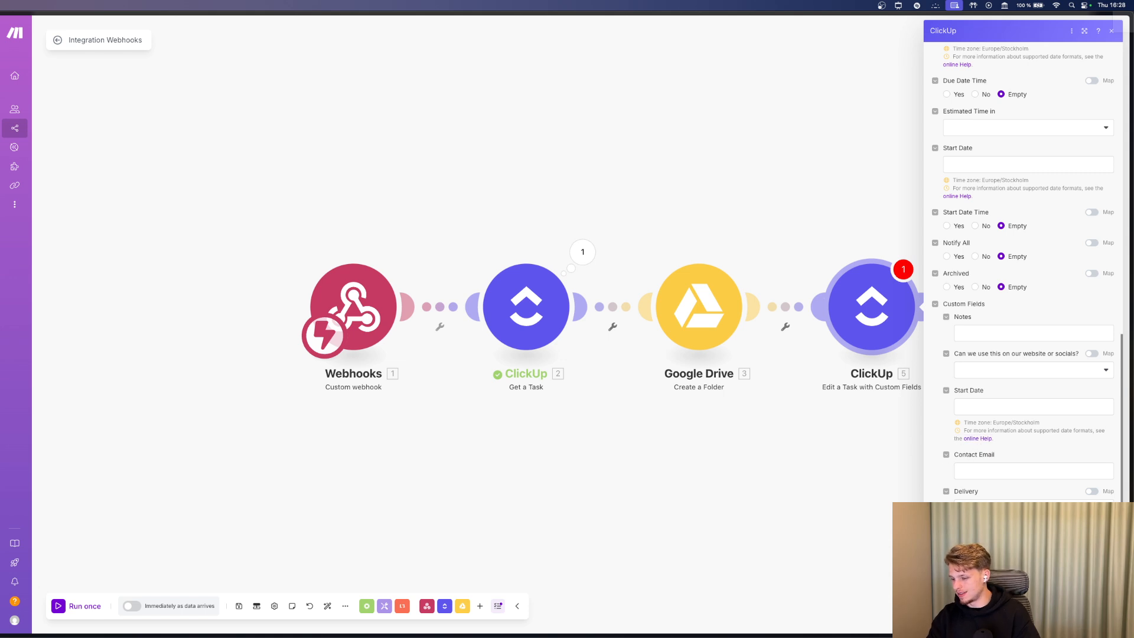
click(971, 471)
scroll(866, 331, down, 3)
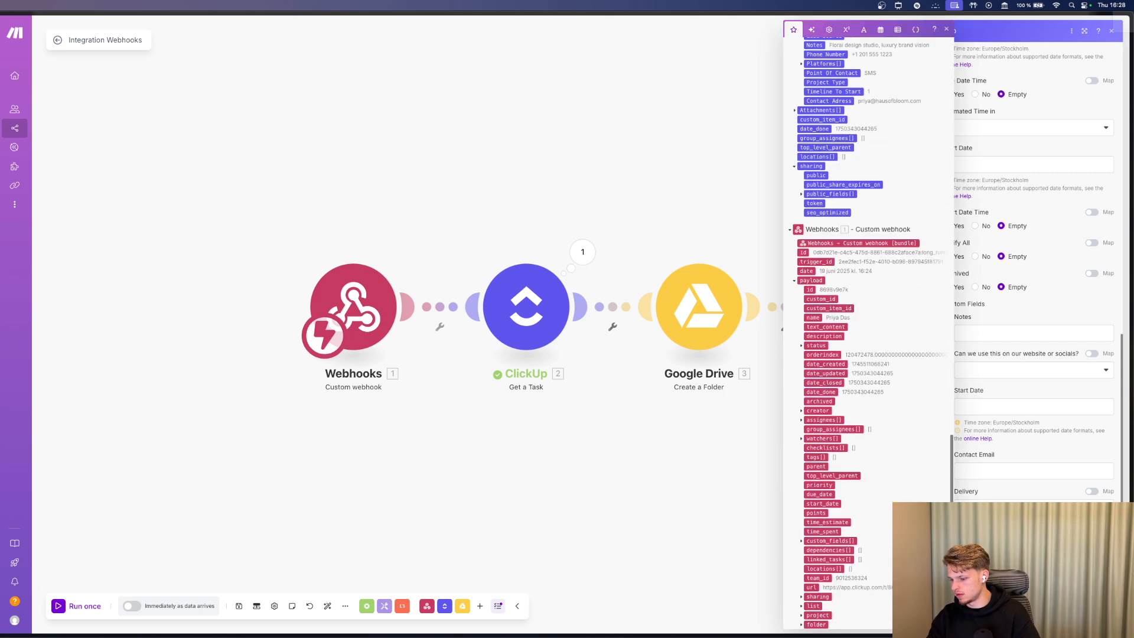
scroll(913, 458, up, 5)
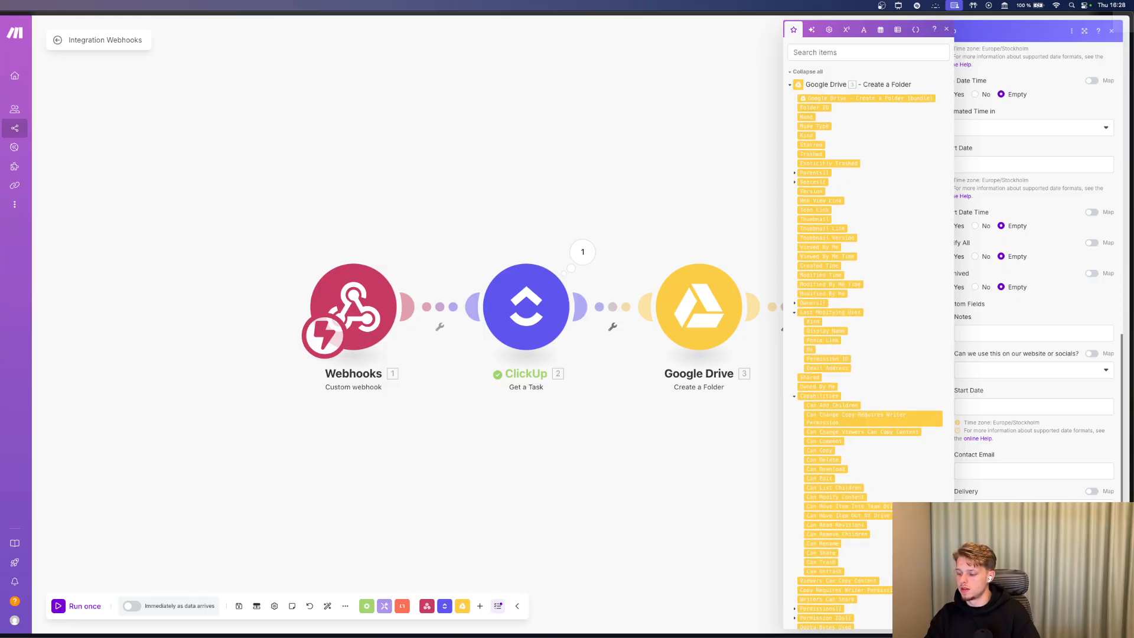
key(Escape)
click(782, 301)
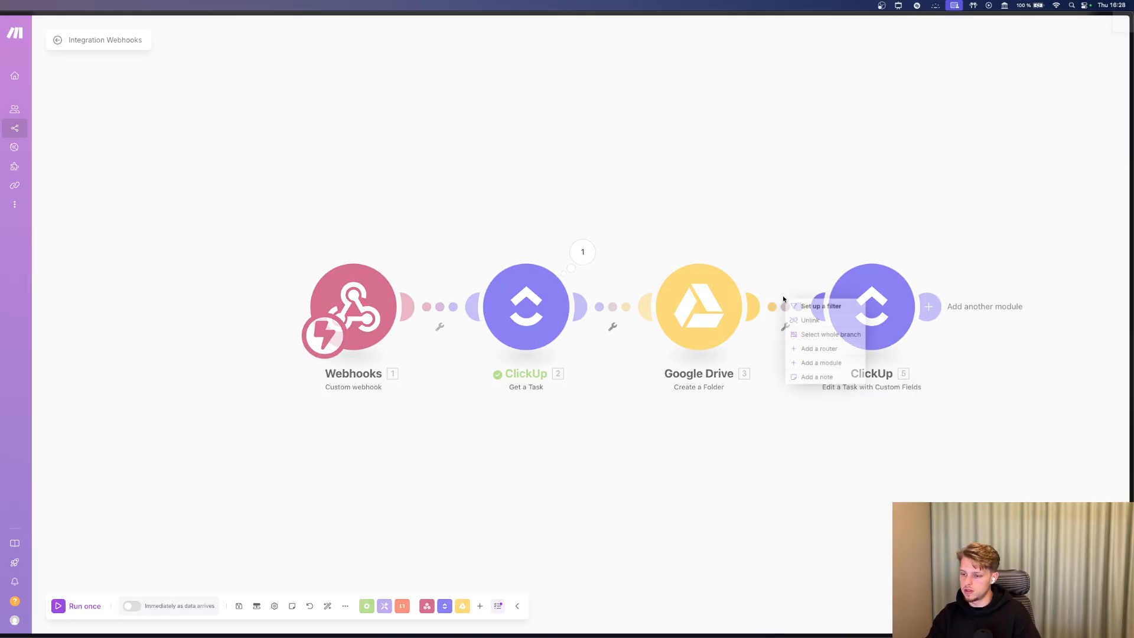
Unlink Google Drive from ClickUp and run the scenario once with existing webhook data.
click(819, 310)
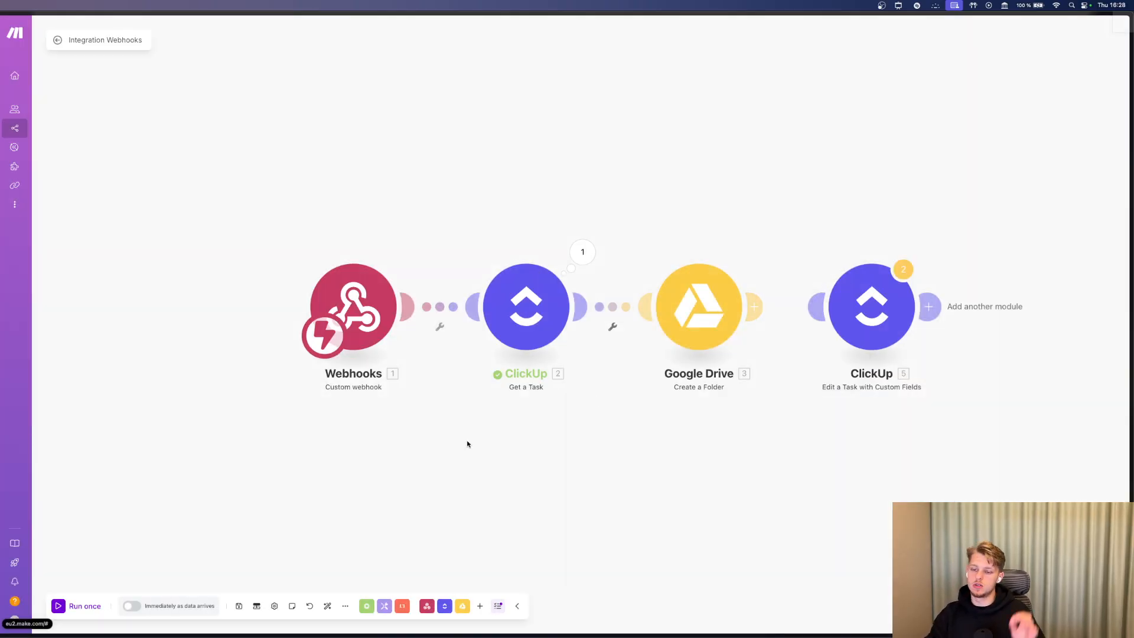
click(86, 607)
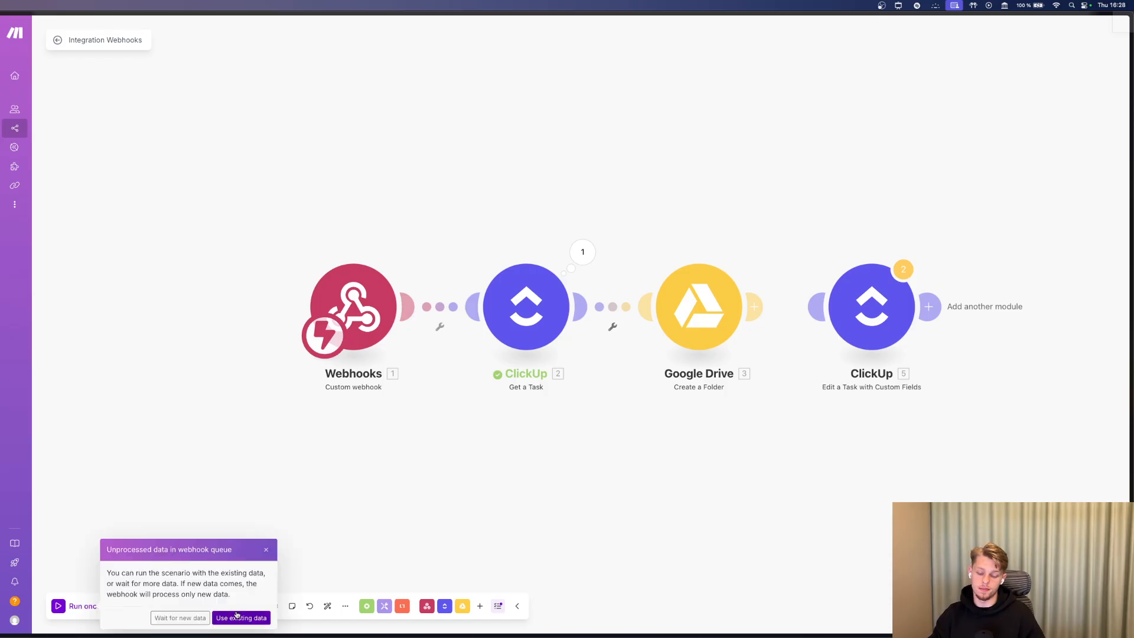
click(236, 614)
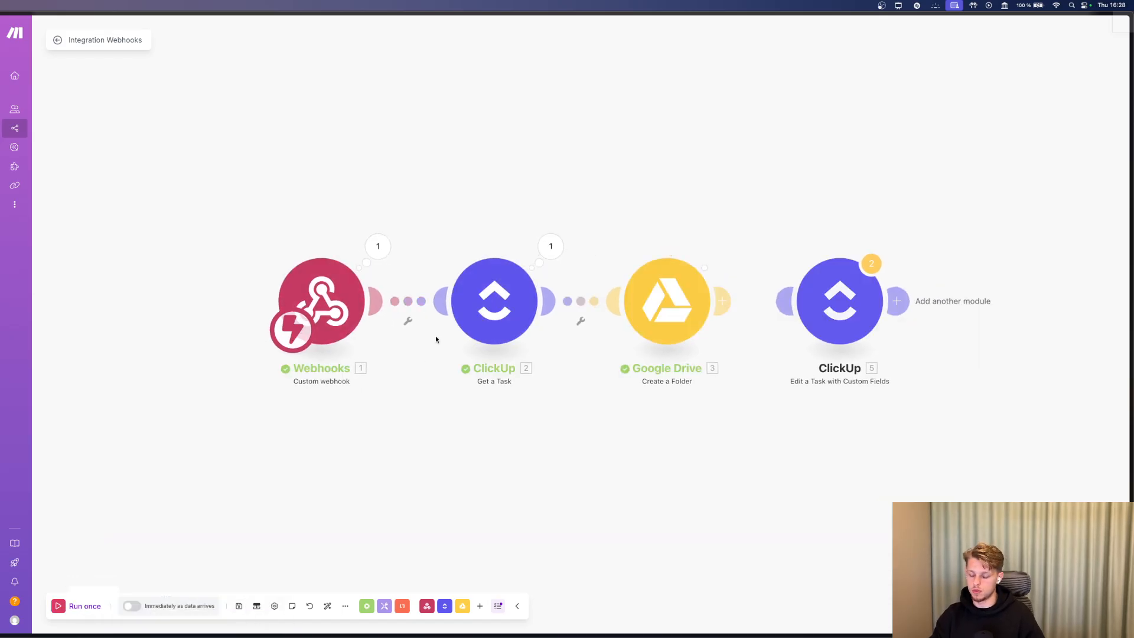
Reconnect Google Drive to the ClickUp Edit a Task module and review its fields.
drag(723, 303, 810, 304)
click(812, 307)
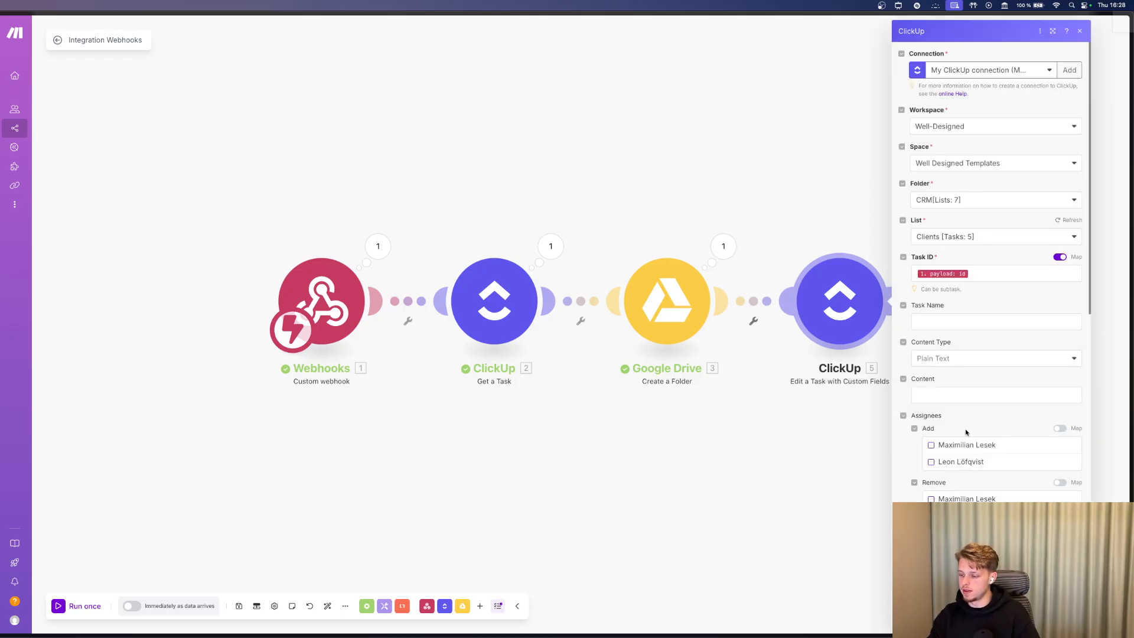
scroll(967, 433, down, 5)
click(359, 465)
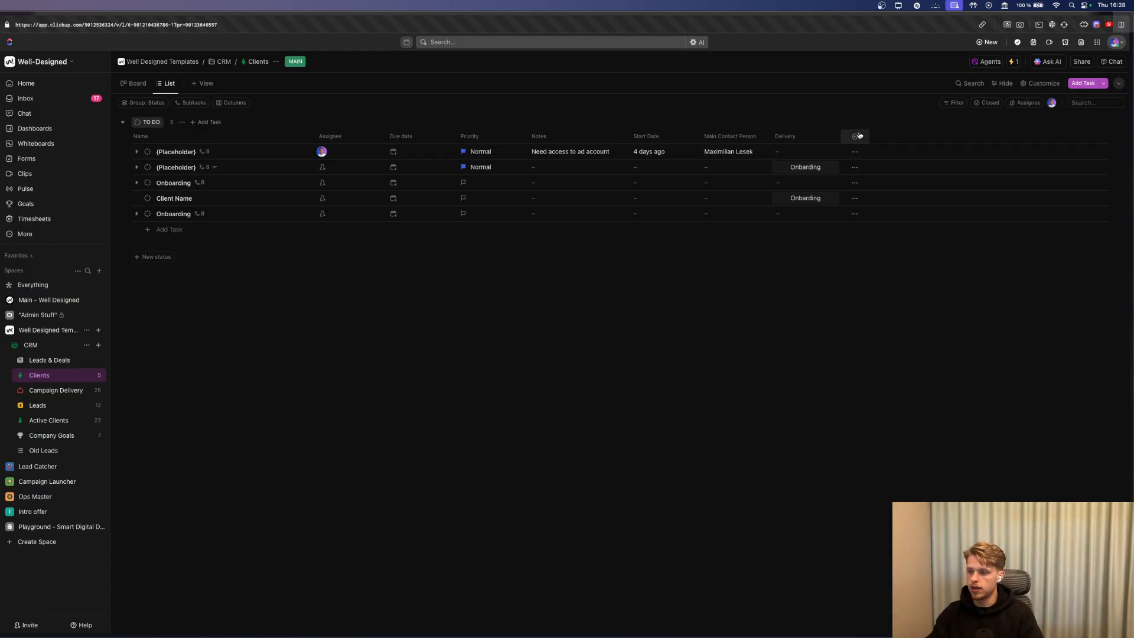
Create a Text custom field named 'Google Drive' on the Clients list, then return to Make.
text(dri)
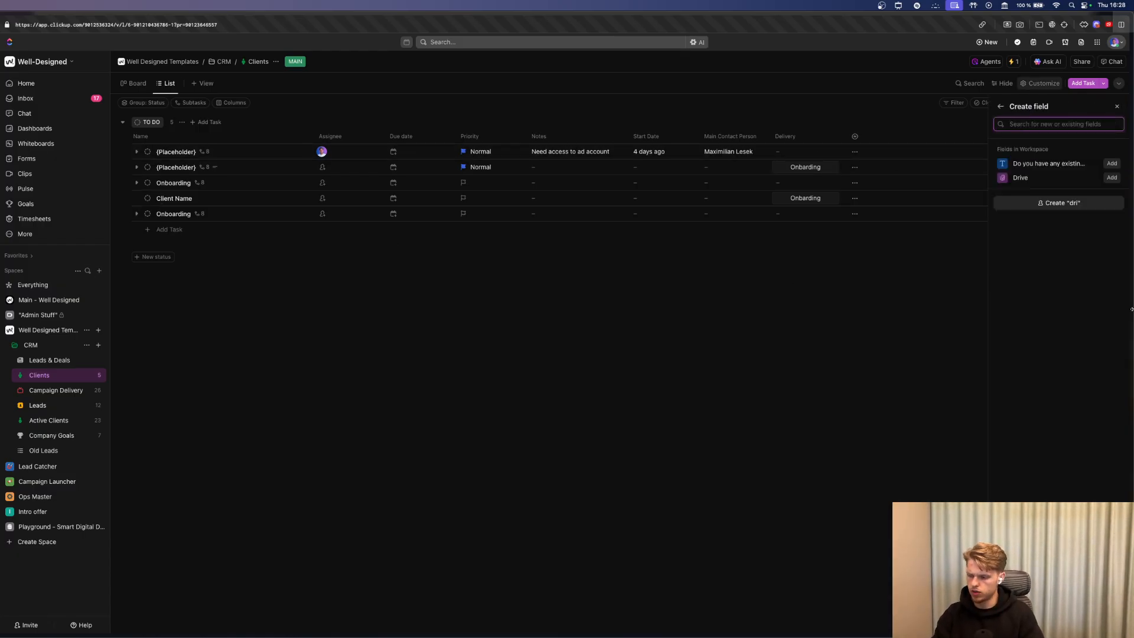
key(BackSpace)
key(BackSpace)
key(BackSpace)
mouse_move(1087, 394)
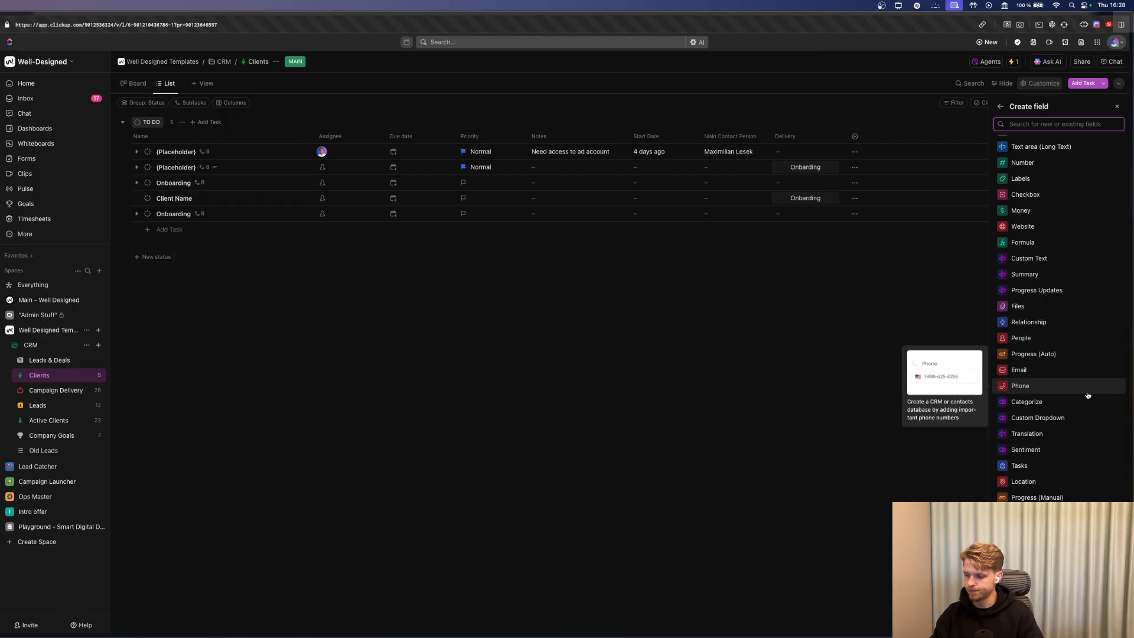
text(text)
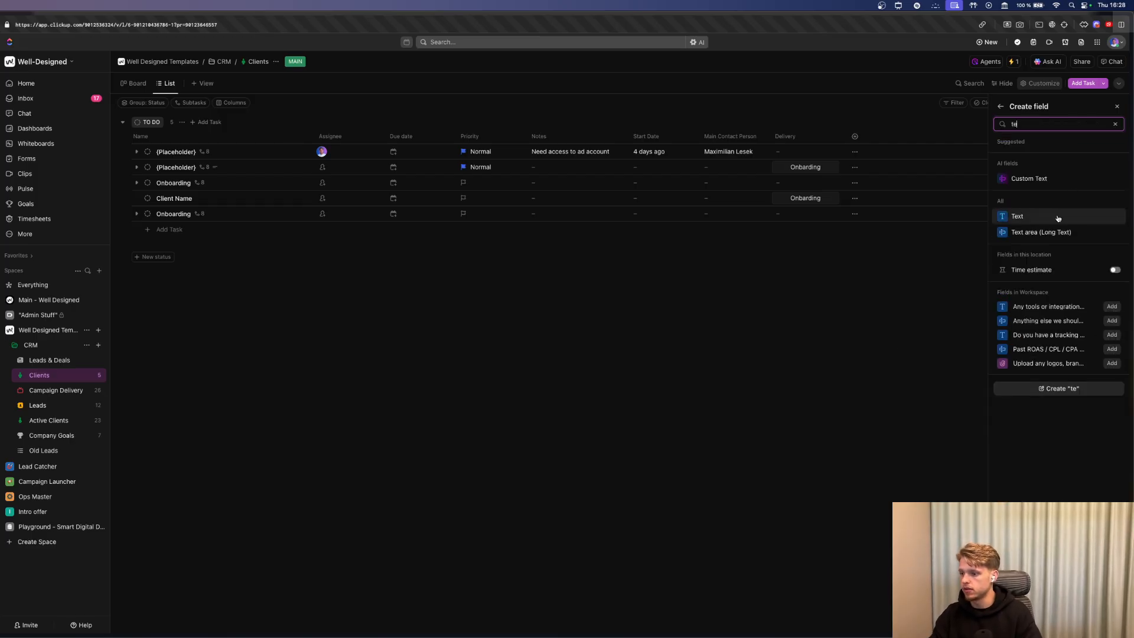
click(1058, 217)
text(Google Drive)
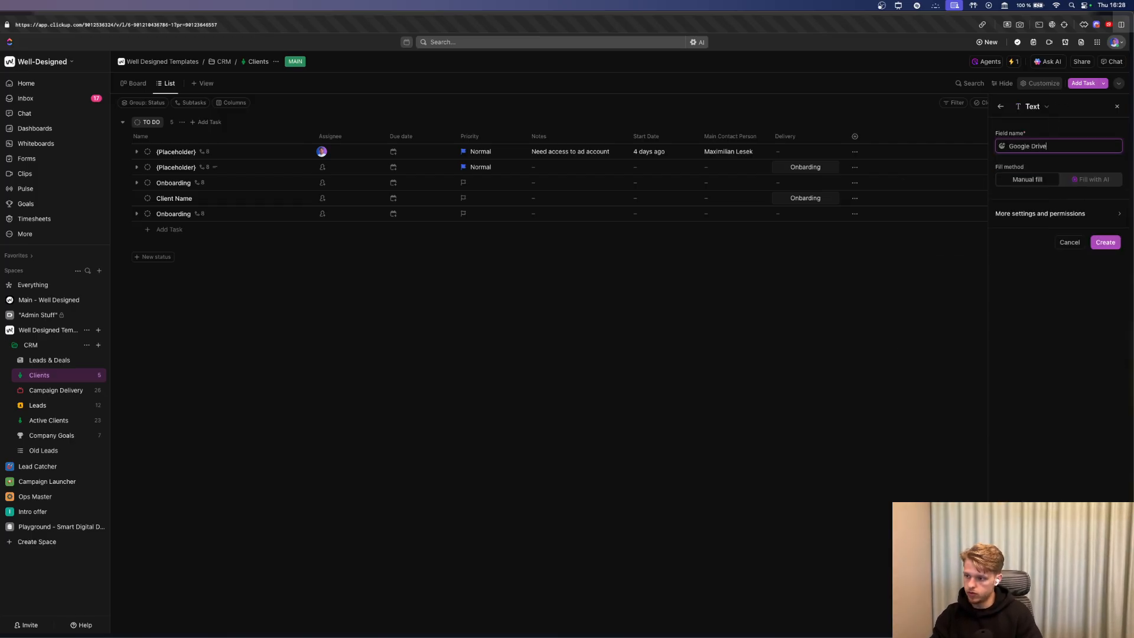
click(1105, 243)
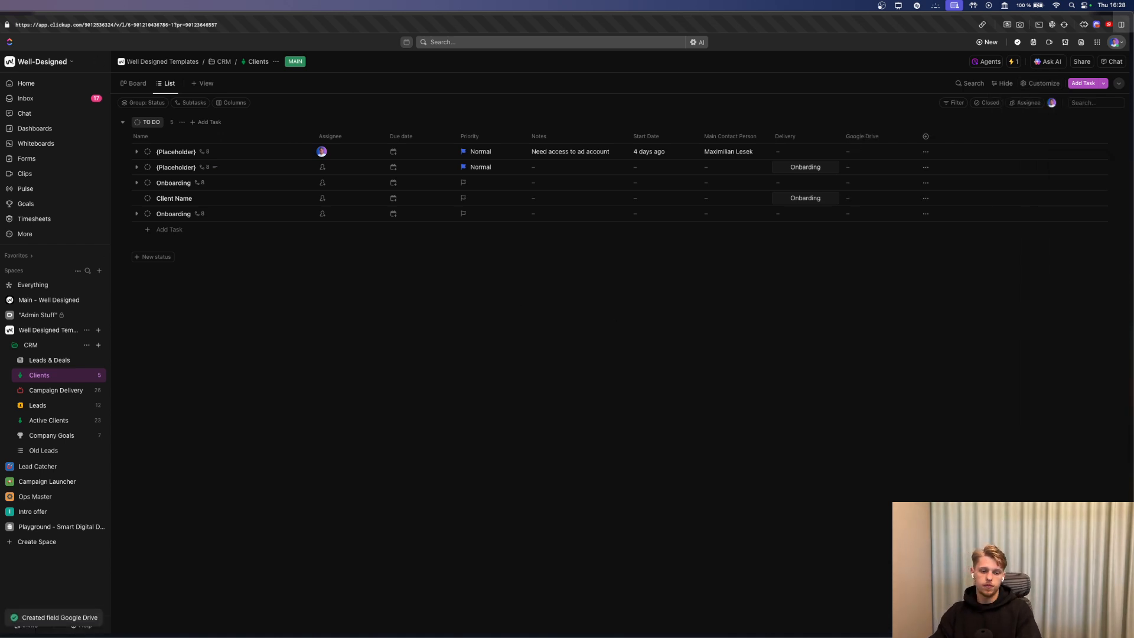
key(super+Tab)
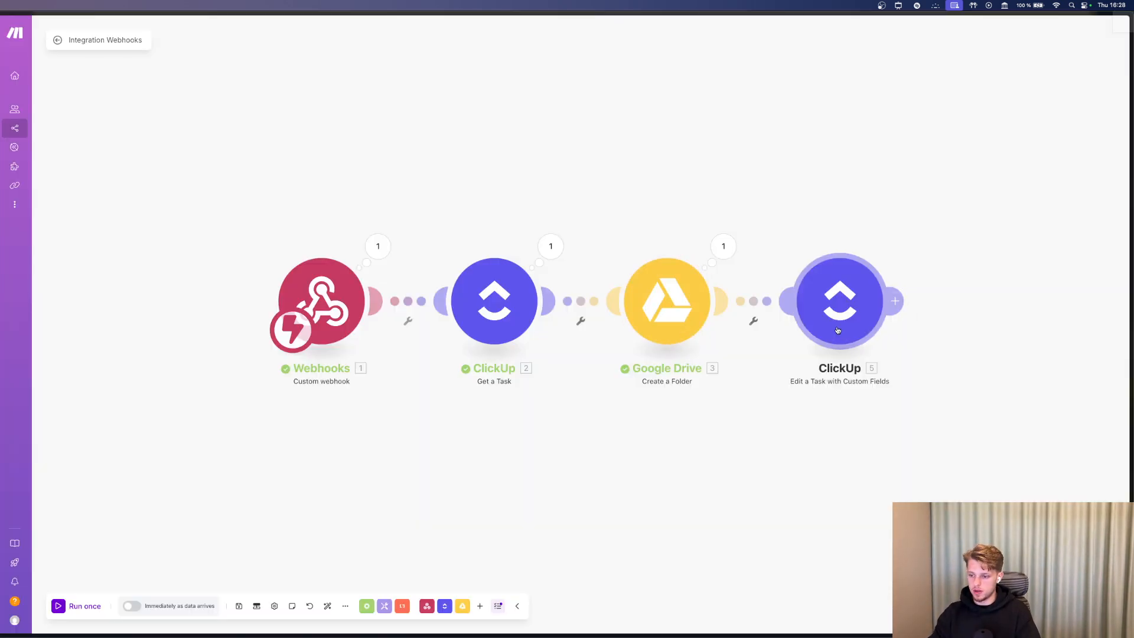
Map the Drive folder's '3. Web View Link' into the ClickUp Google Drive field.
click(839, 329)
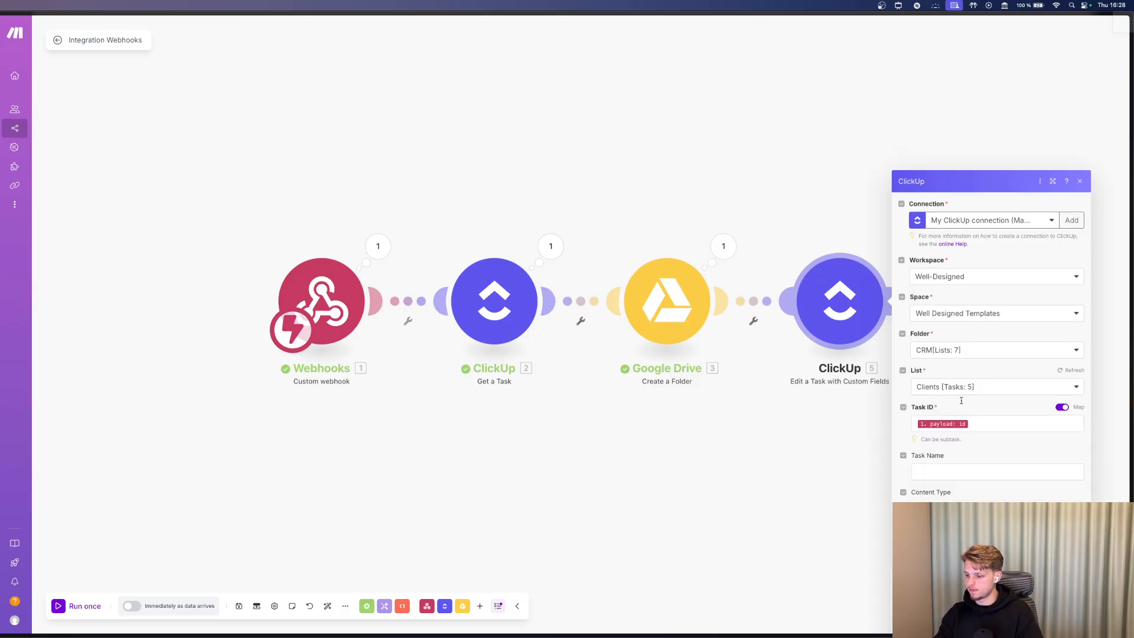
scroll(957, 402, down, 10)
click(953, 469)
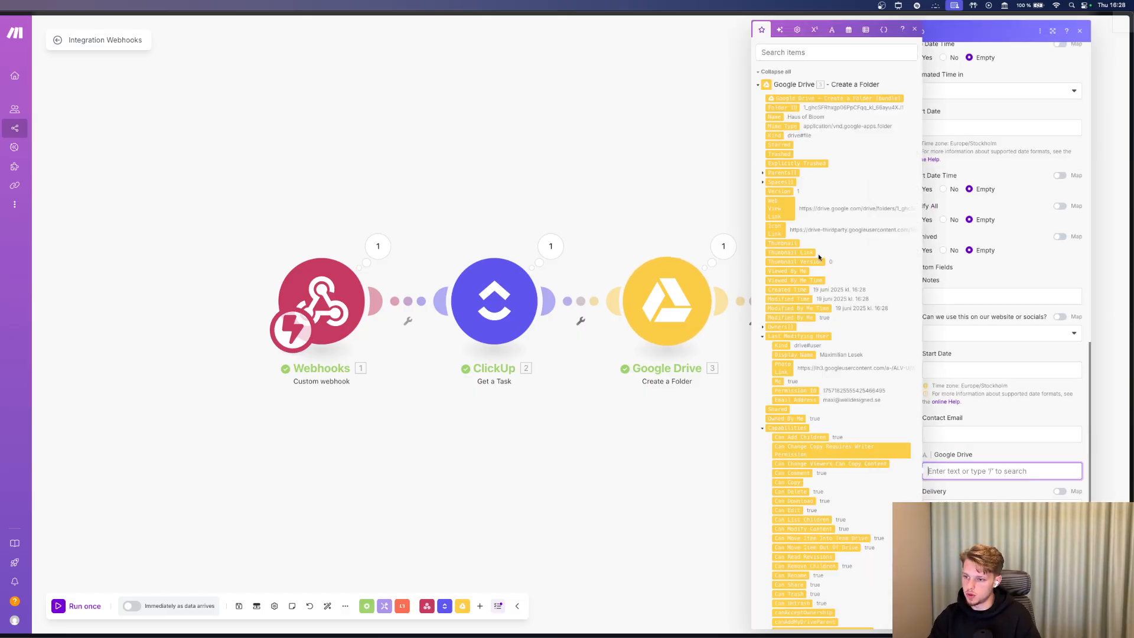
click(785, 207)
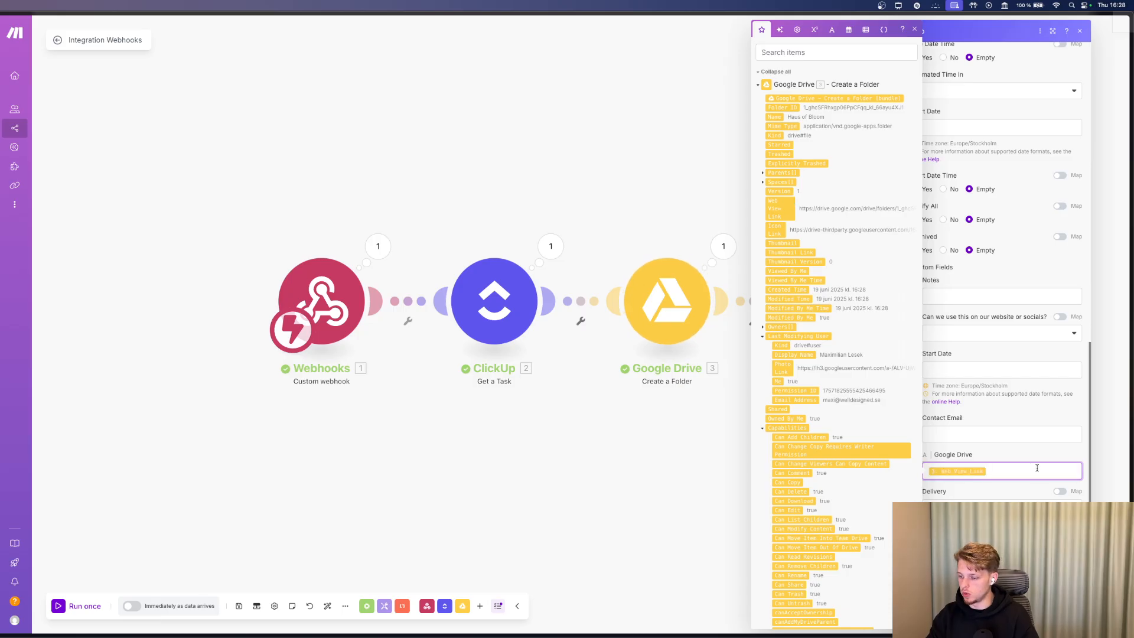
click(998, 434)
key(Escape)
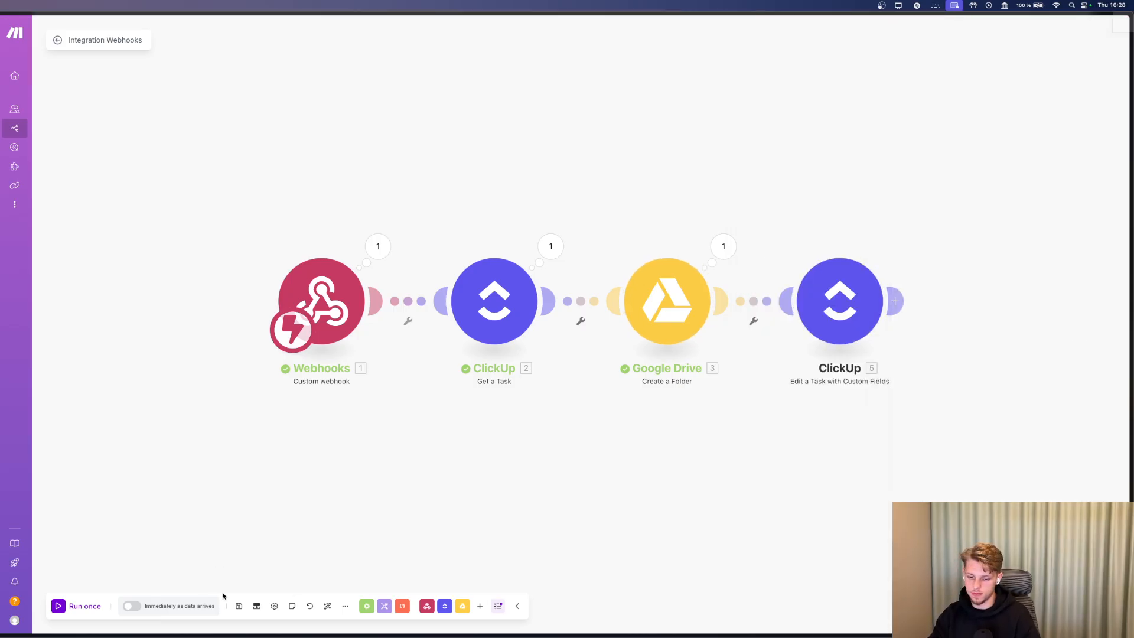
Set scheduling to run immediately as data arrives and save the scenario.
click(256, 606)
click(254, 606)
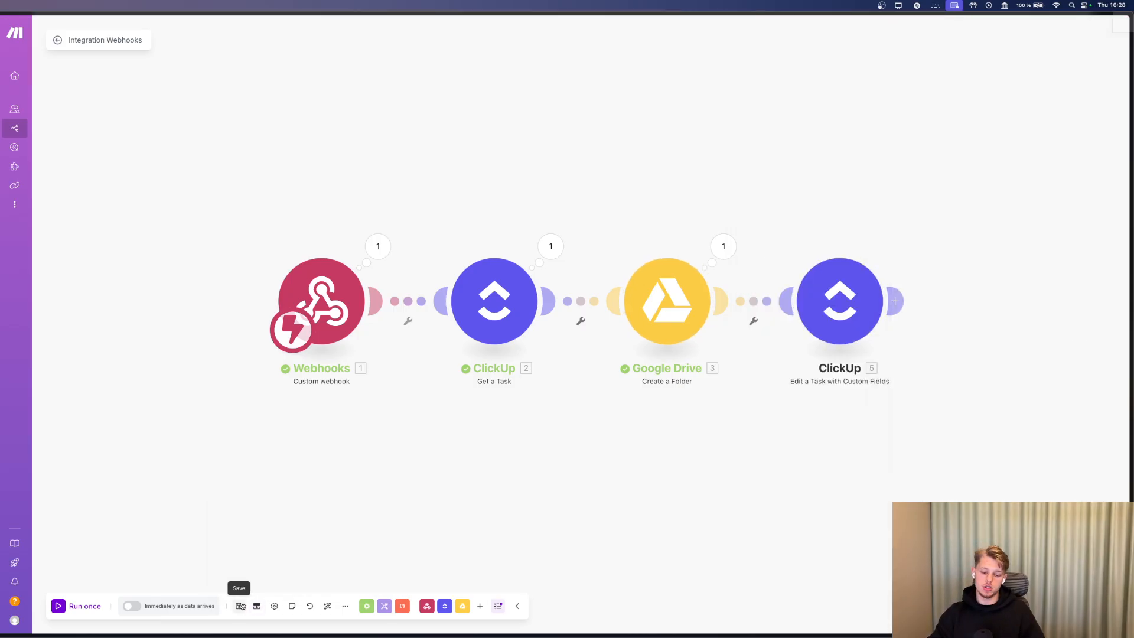
click(131, 606)
click(502, 364)
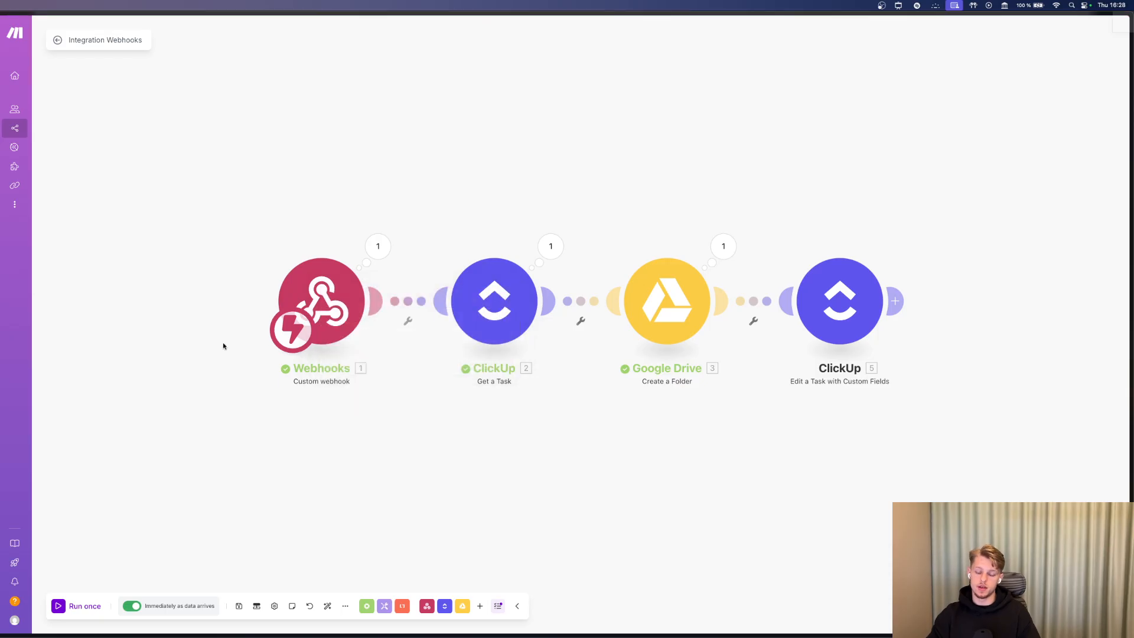
click(240, 609)
key(super+Tab)
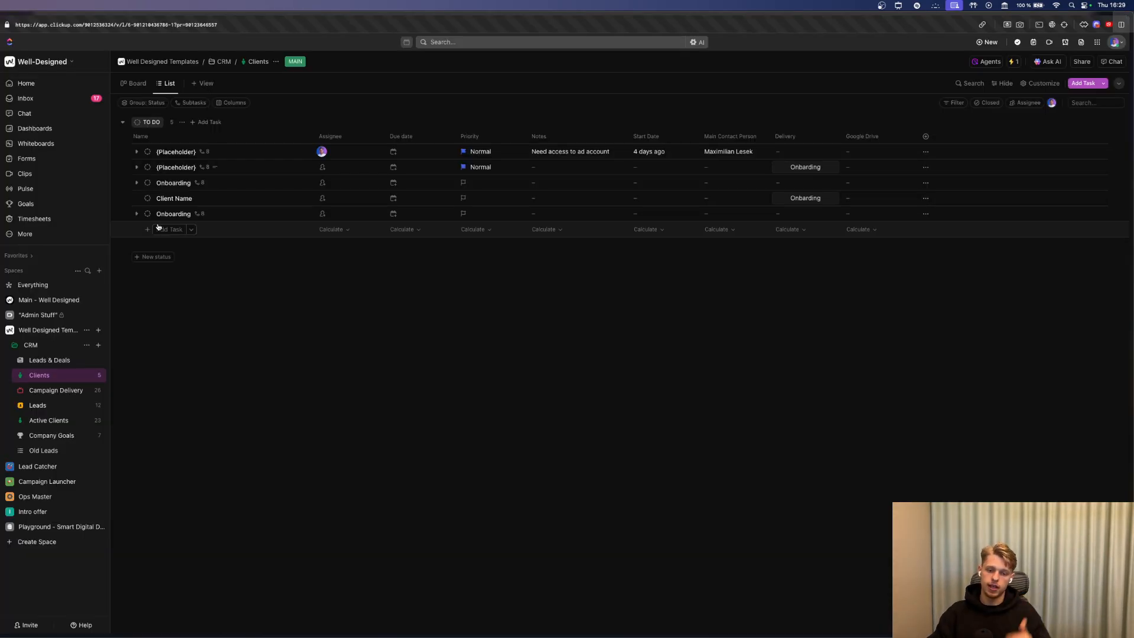
Delete the Client Name task and the two Onboarding test tasks.
click(124, 214)
click(124, 198)
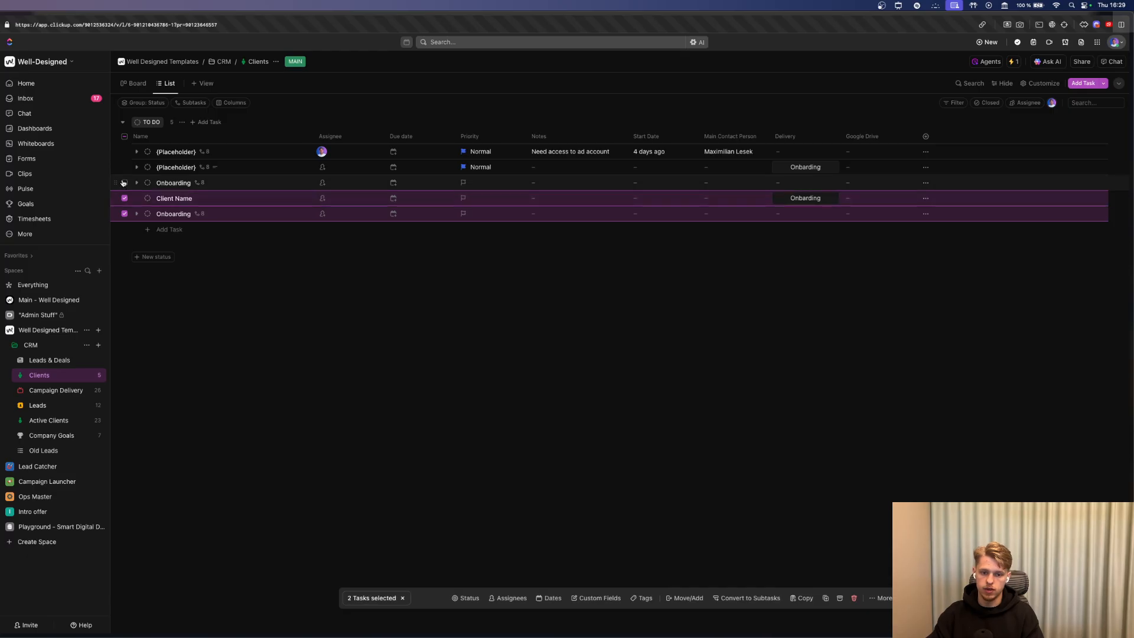
click(124, 182)
click(854, 598)
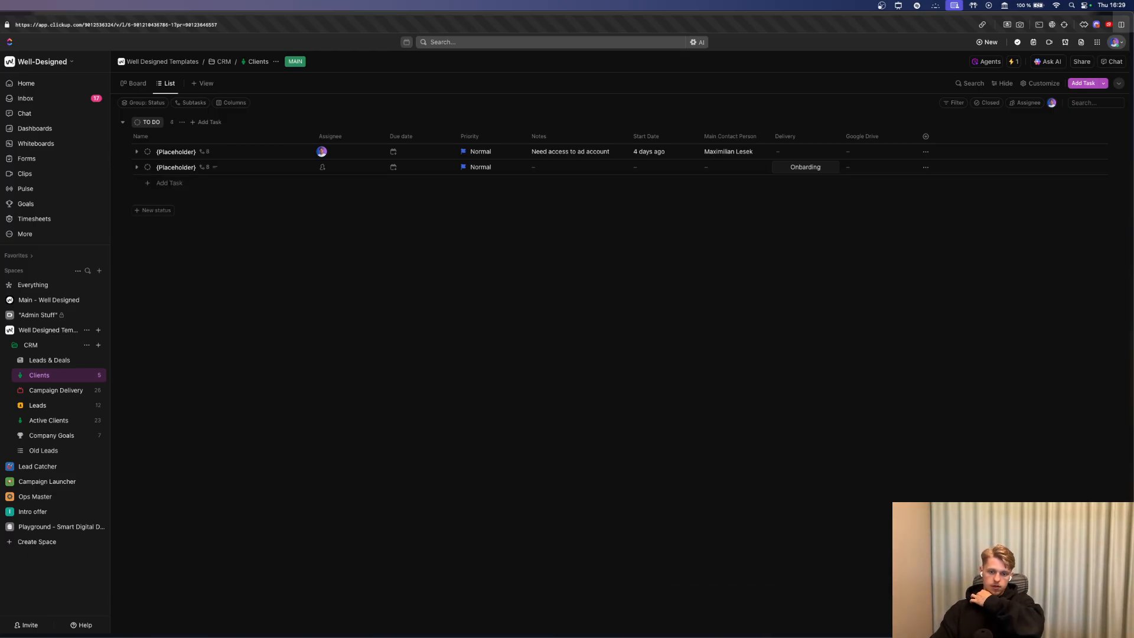
Add a new client task named after the contact person, with Delivery set to Onboarding.
click(166, 183)
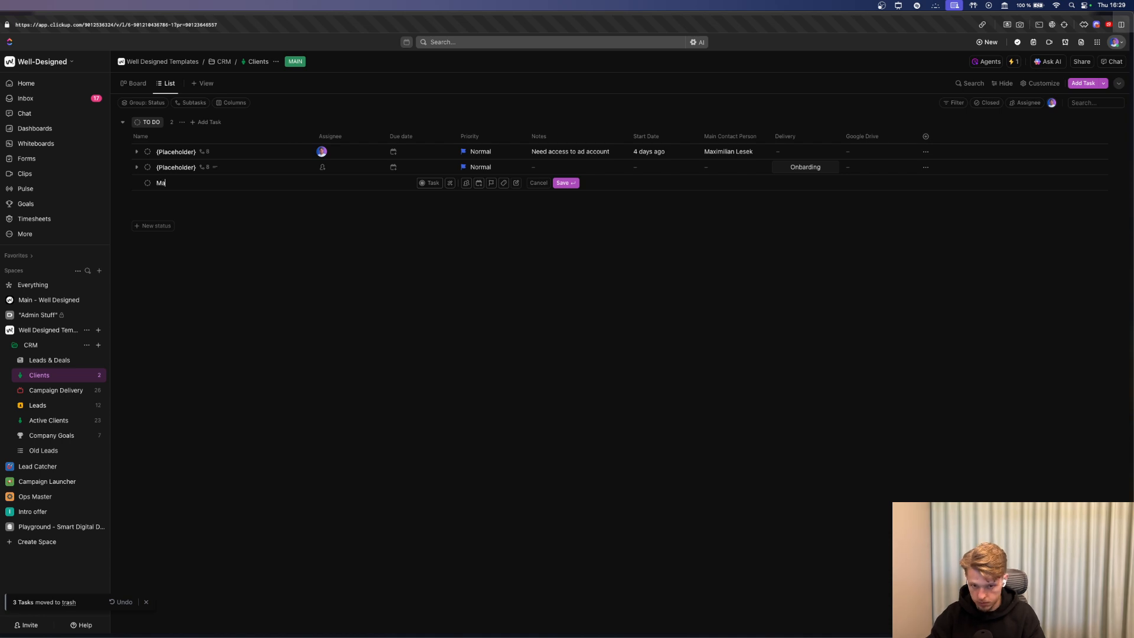
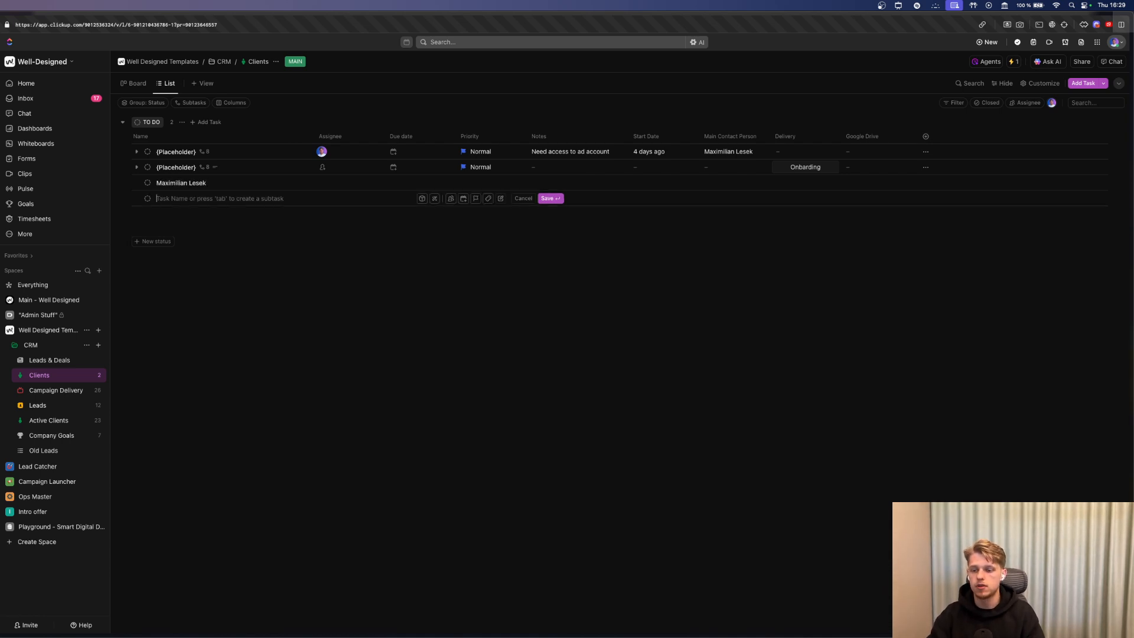
key(Return)
click(798, 184)
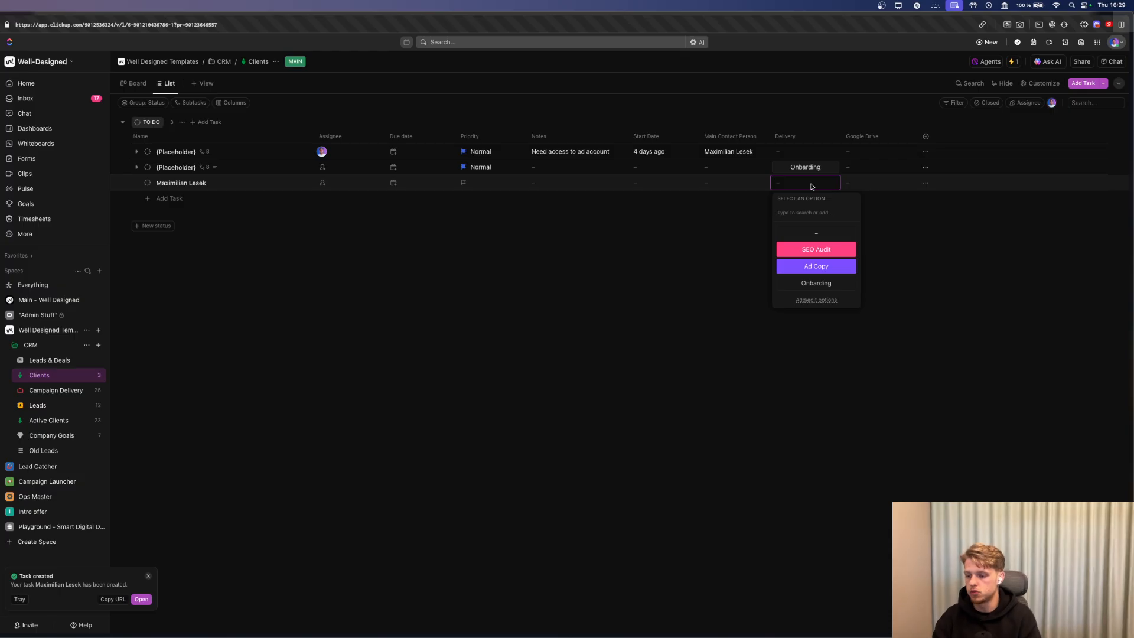
click(823, 286)
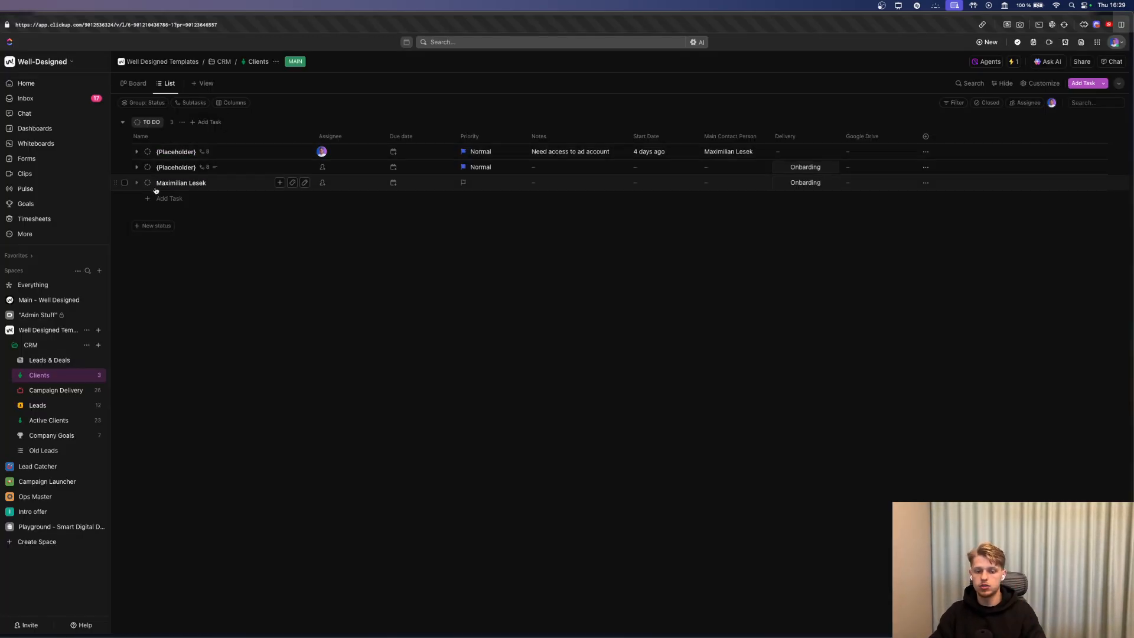
Reload Clients and move Send Welcome Email, Set up a Shared Folder in Drive, and Create Delivery Boards under the client task.
key(super+r)
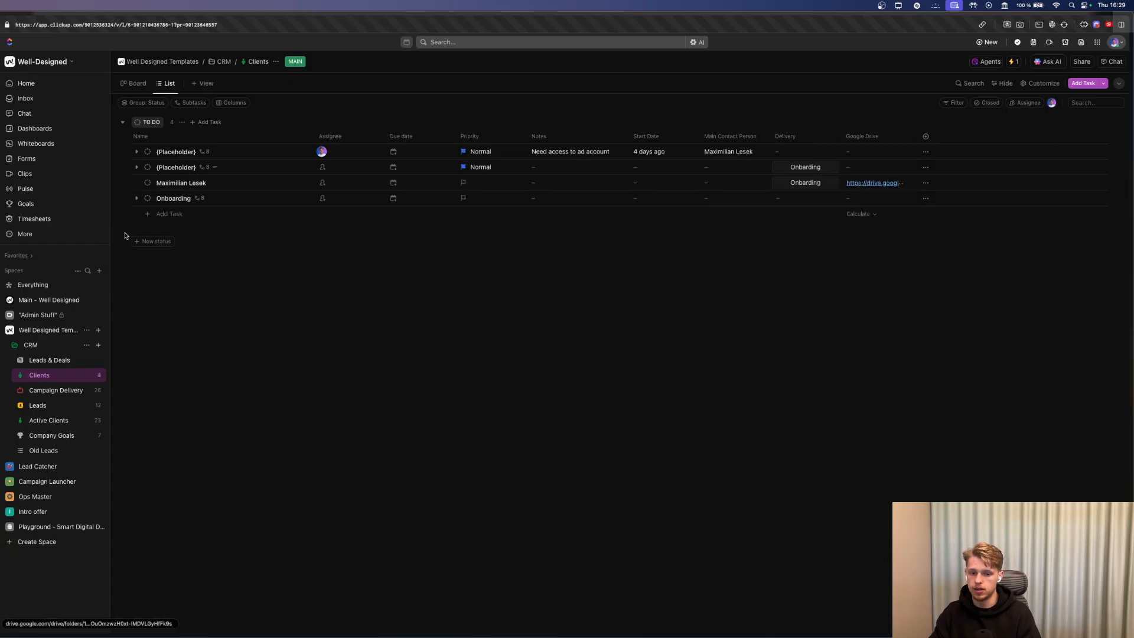
click(137, 183)
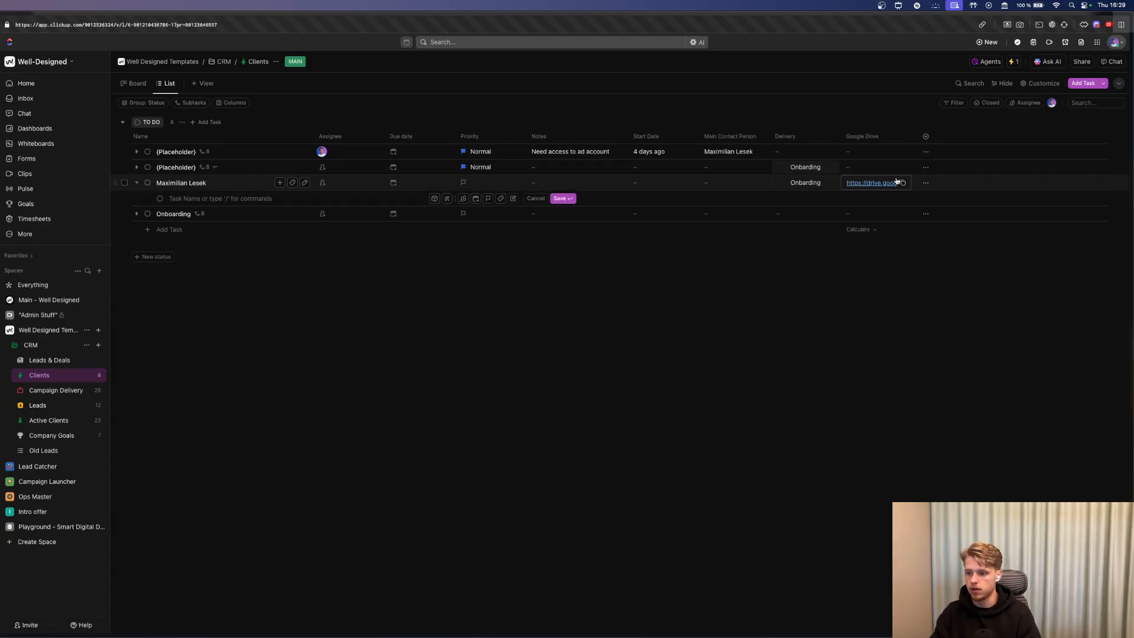
click(137, 213)
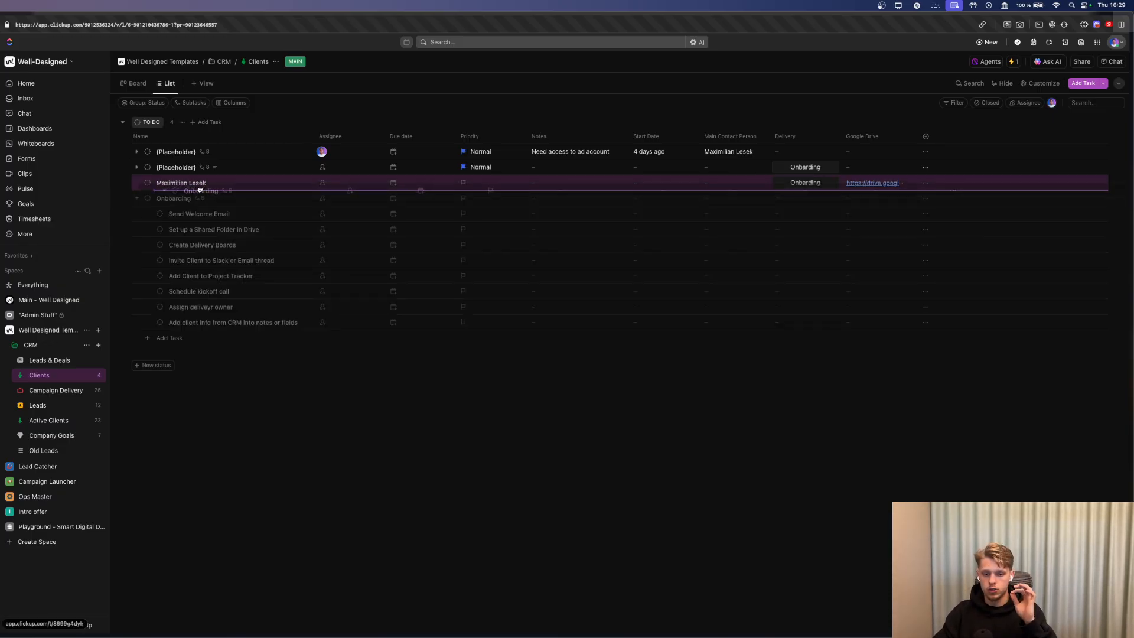
drag(222, 222, 180, 185)
drag(214, 233, 862, 186)
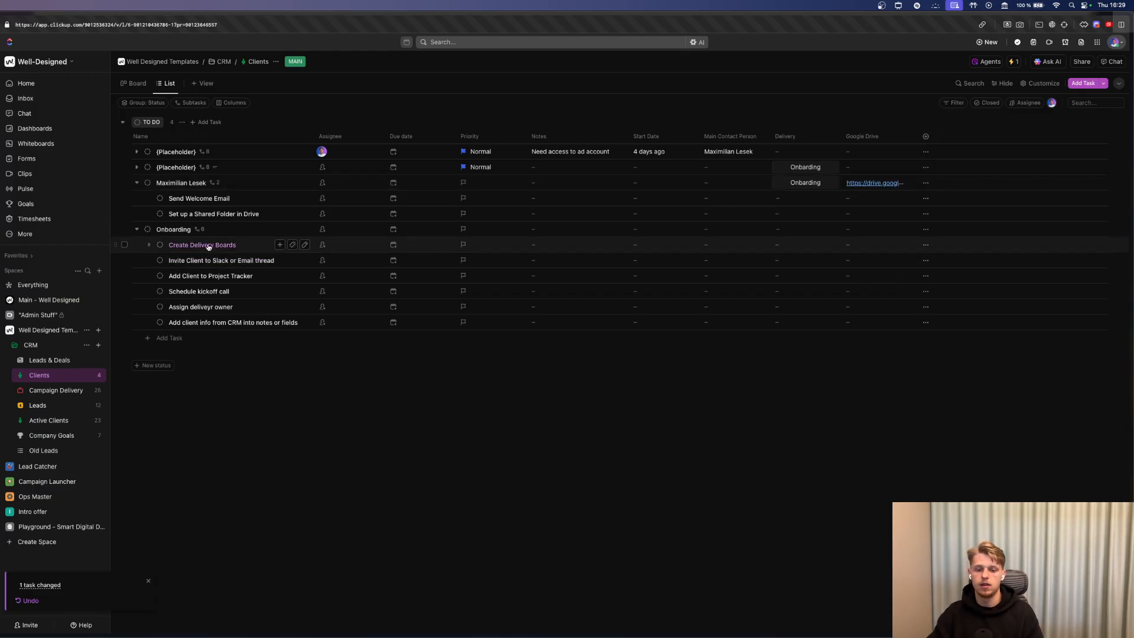
drag(203, 245, 212, 218)
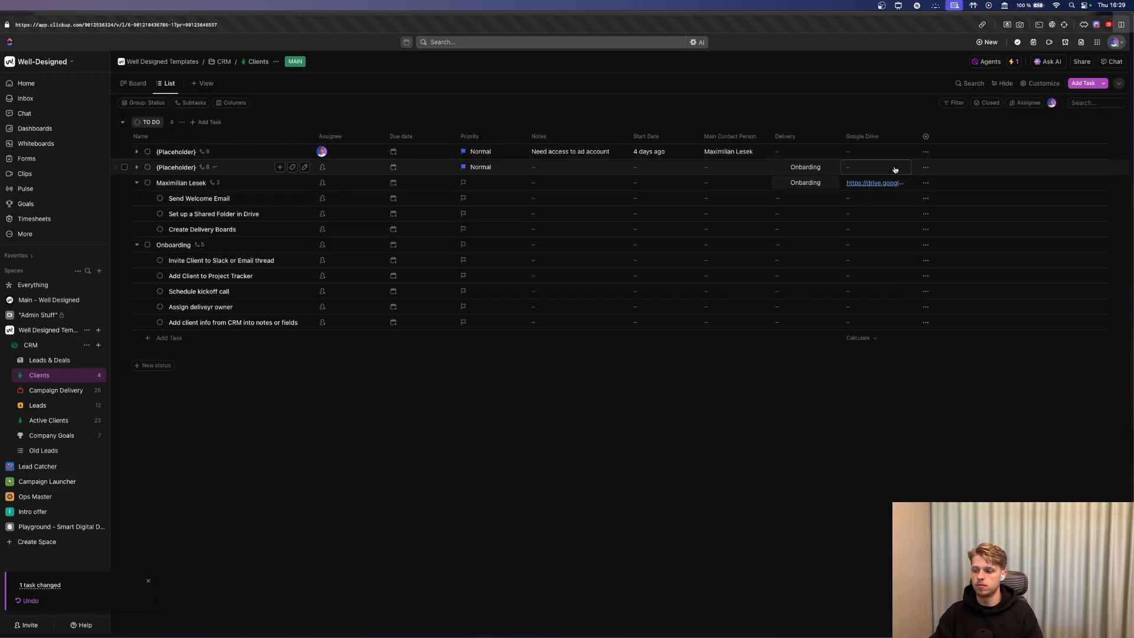
click(876, 183)
key(Return)
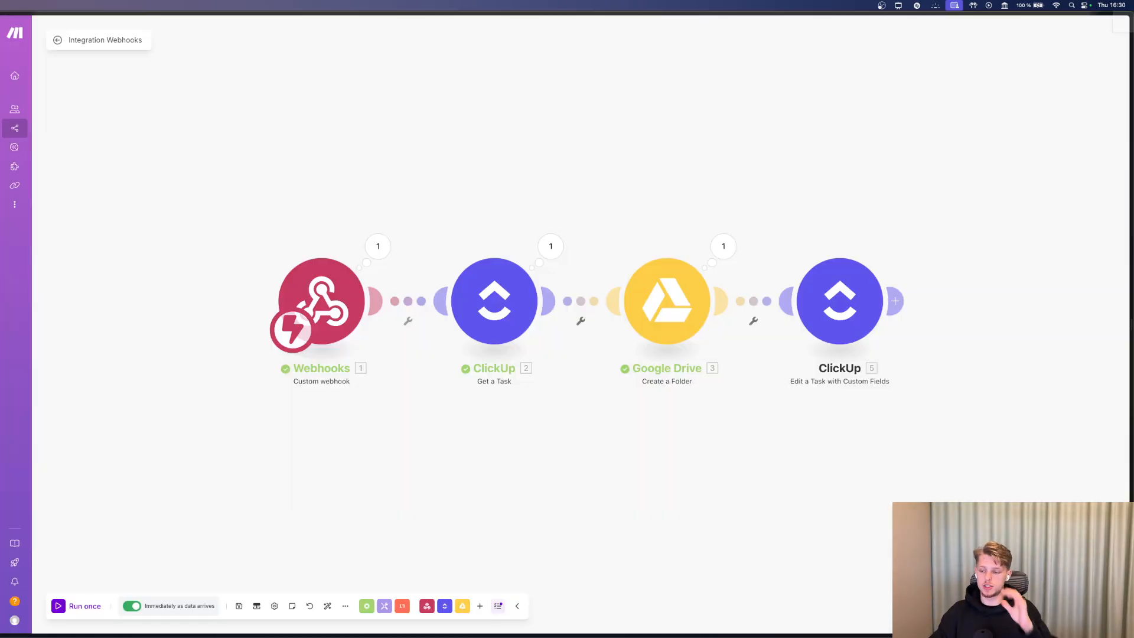
Add an Email 'Send an Email' module after the ClickUp 'Edit a Task with Custom Fields' module.
click(895, 301)
text(s)
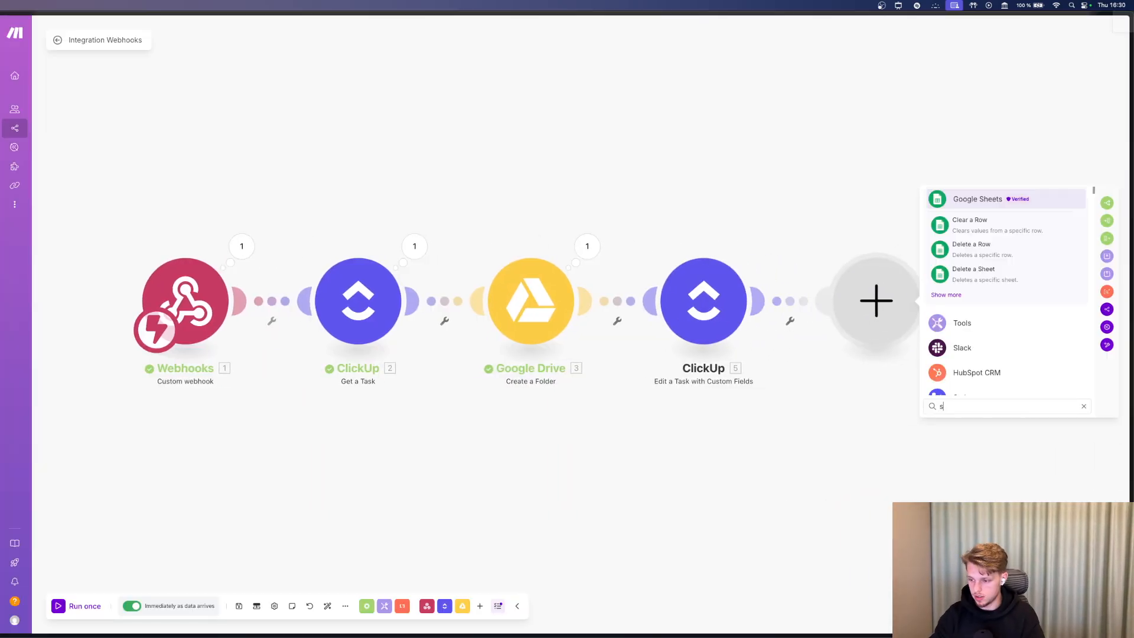
text(e)
key(BackSpace)
key(BackSpace)
text(mail)
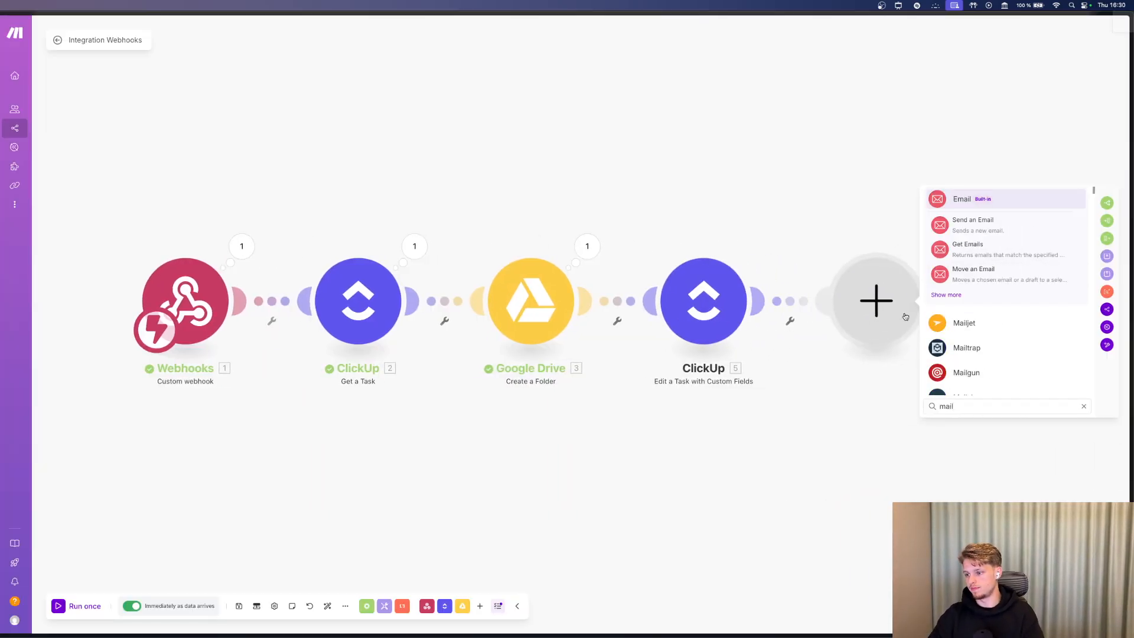
click(972, 228)
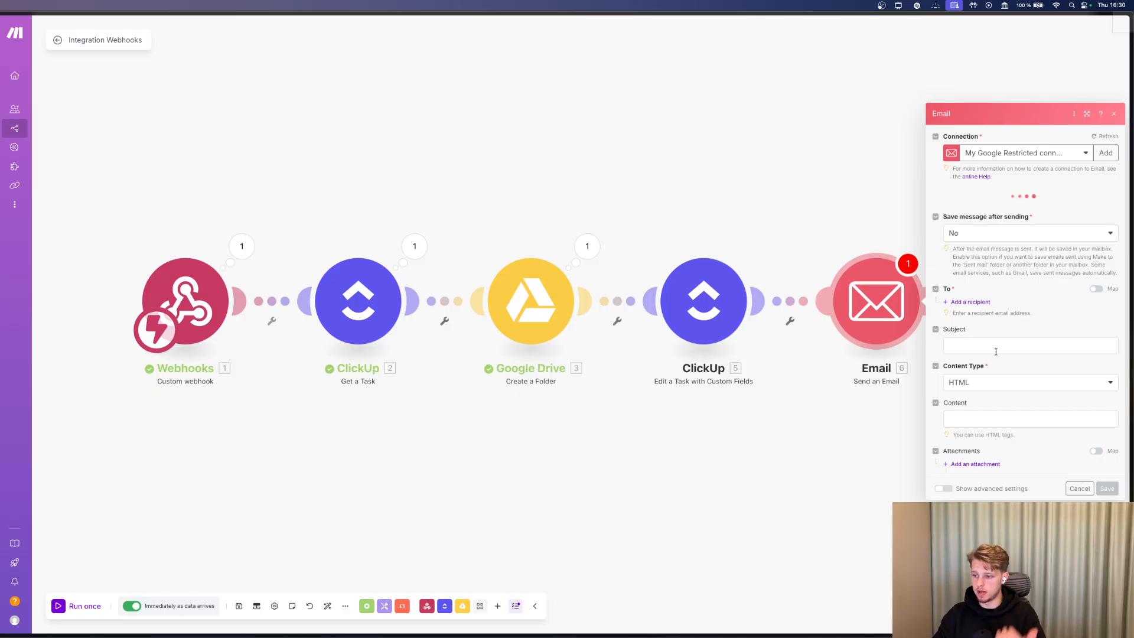
click(997, 341)
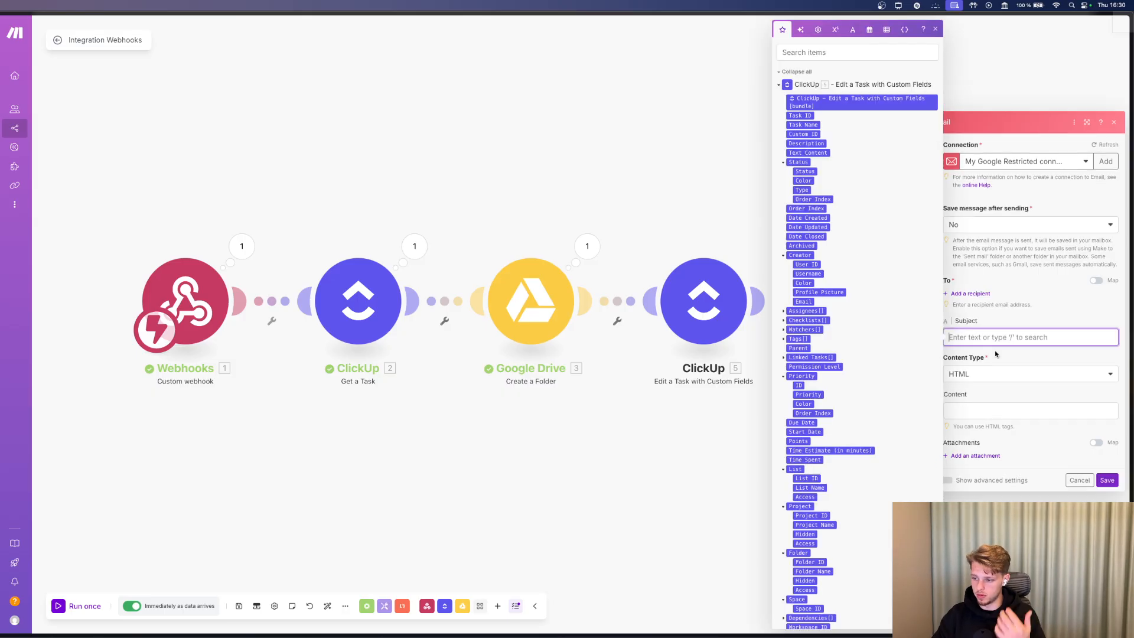
click(676, 212)
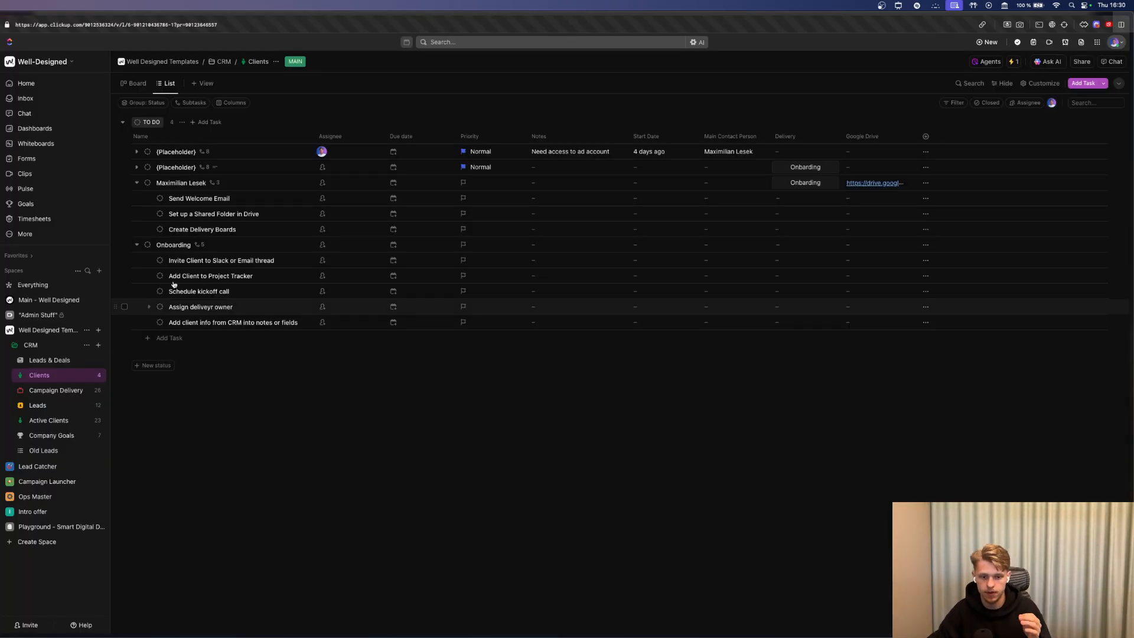
Delete the leftover Onboarding task and expand the first {Placeholder} task's eight subtasks.
click(124, 245)
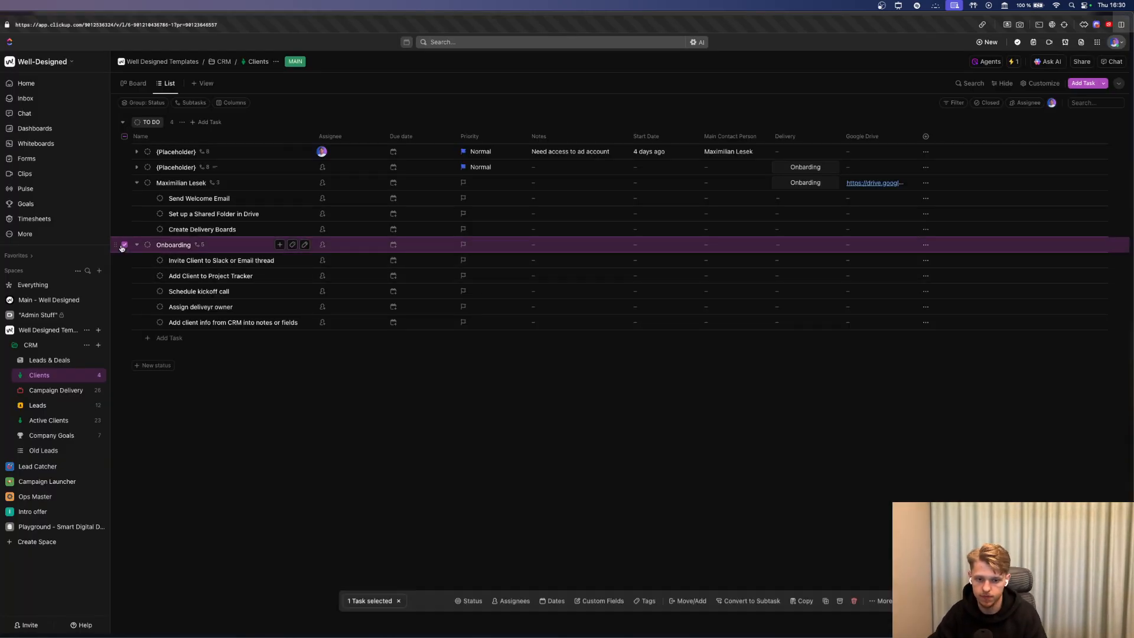
click(854, 597)
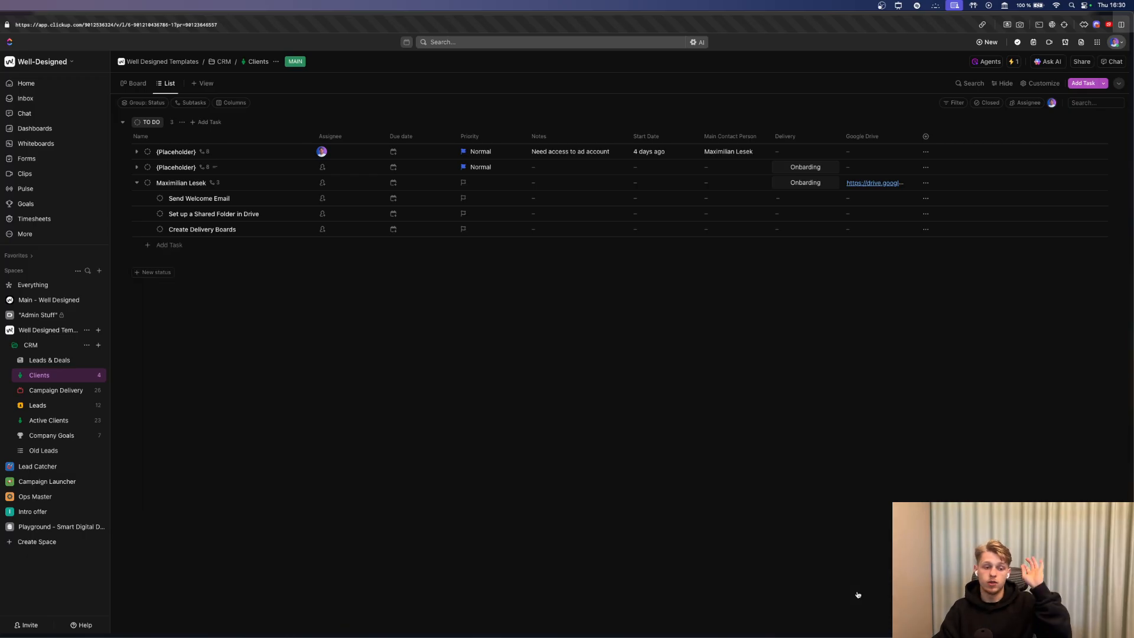
click(805, 226)
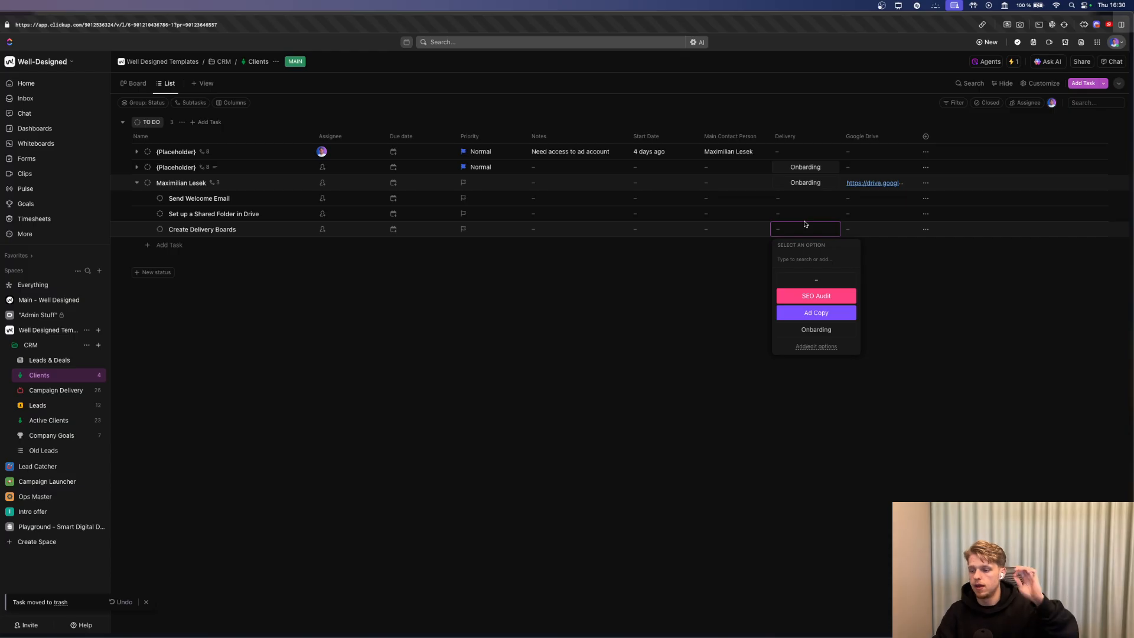
click(932, 280)
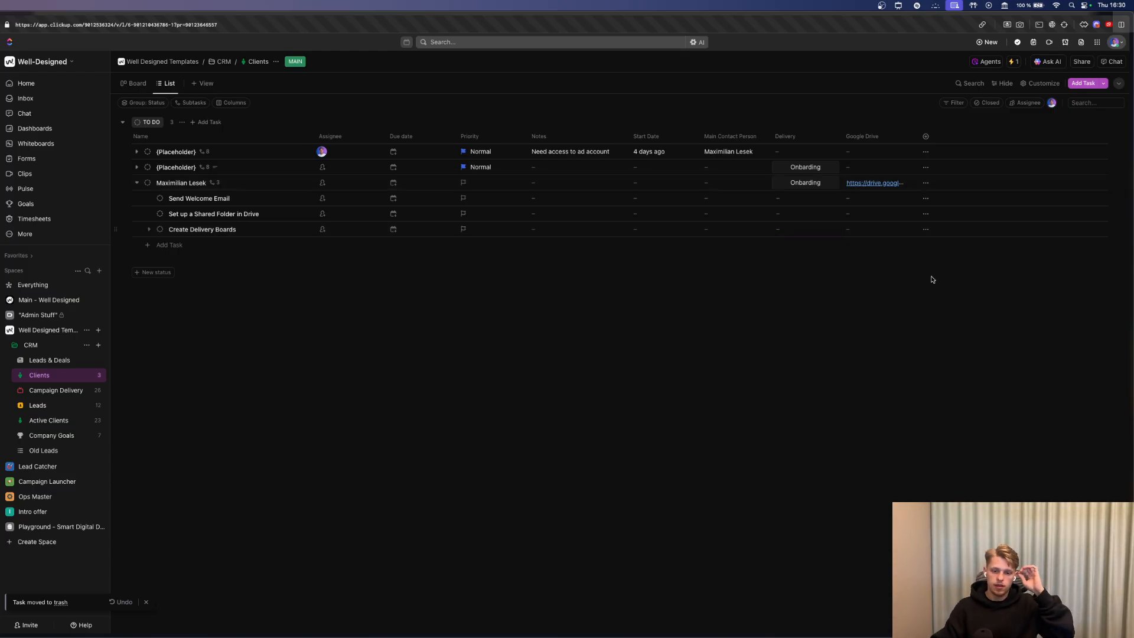
click(136, 151)
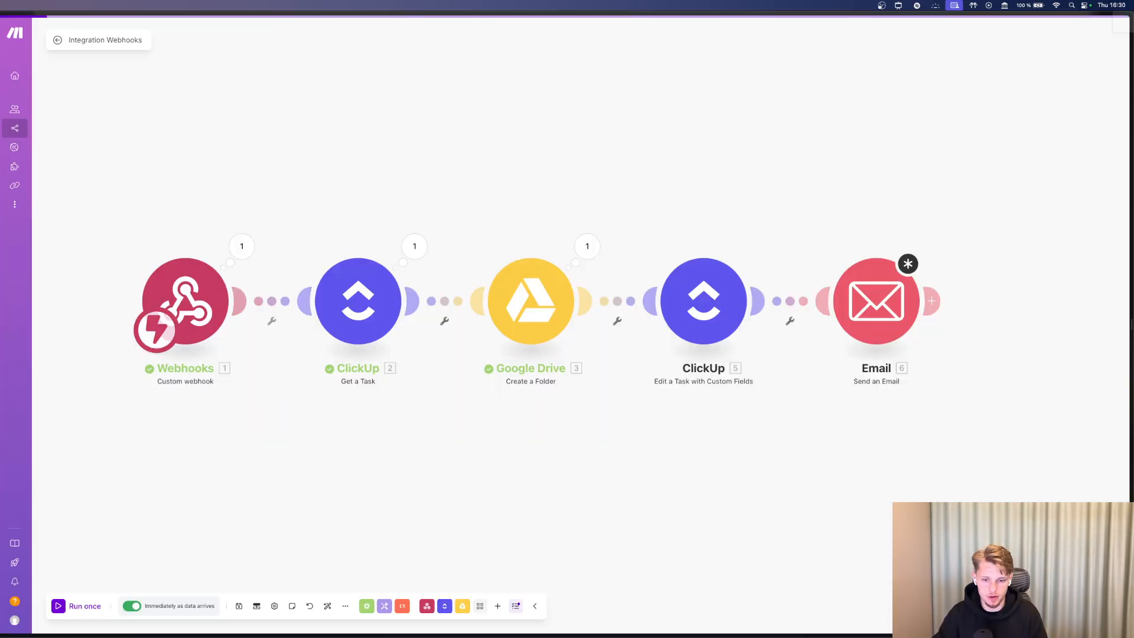
click(932, 301)
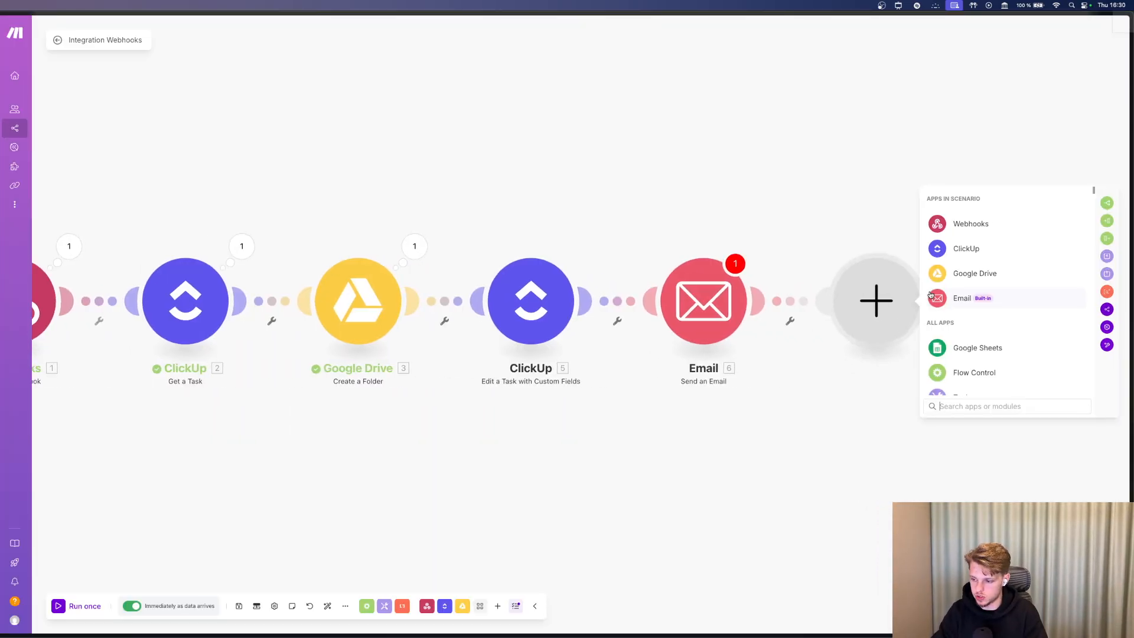
Add a Slack 'Create a Channel' module after the Email module and connect the existing Slack account.
text(slack)
click(945, 295)
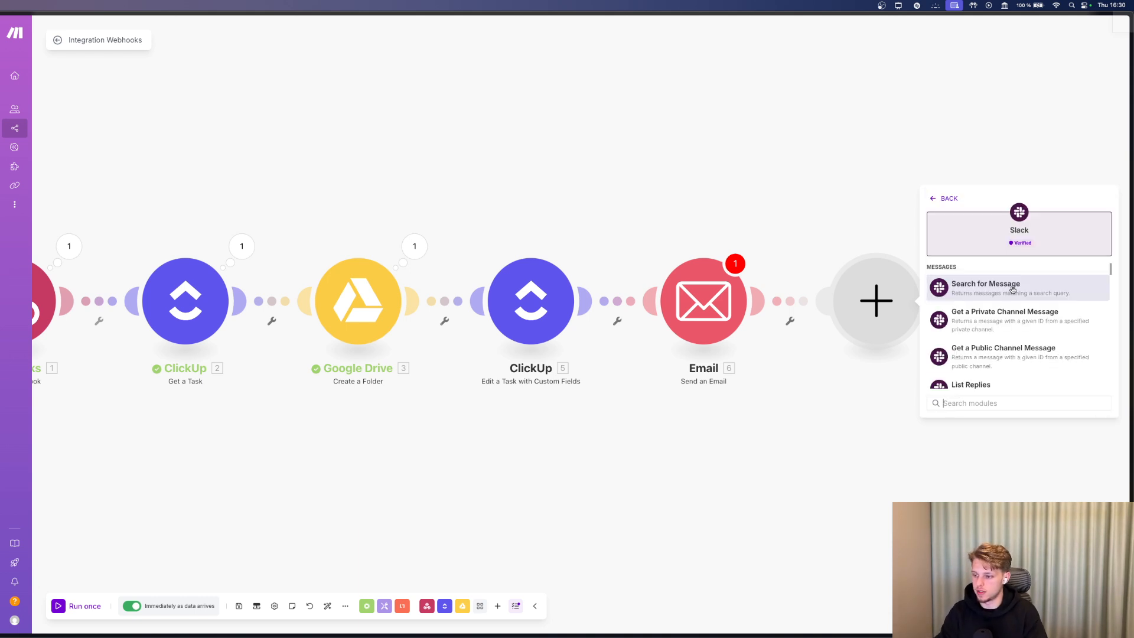
scroll(1013, 280, down, 10)
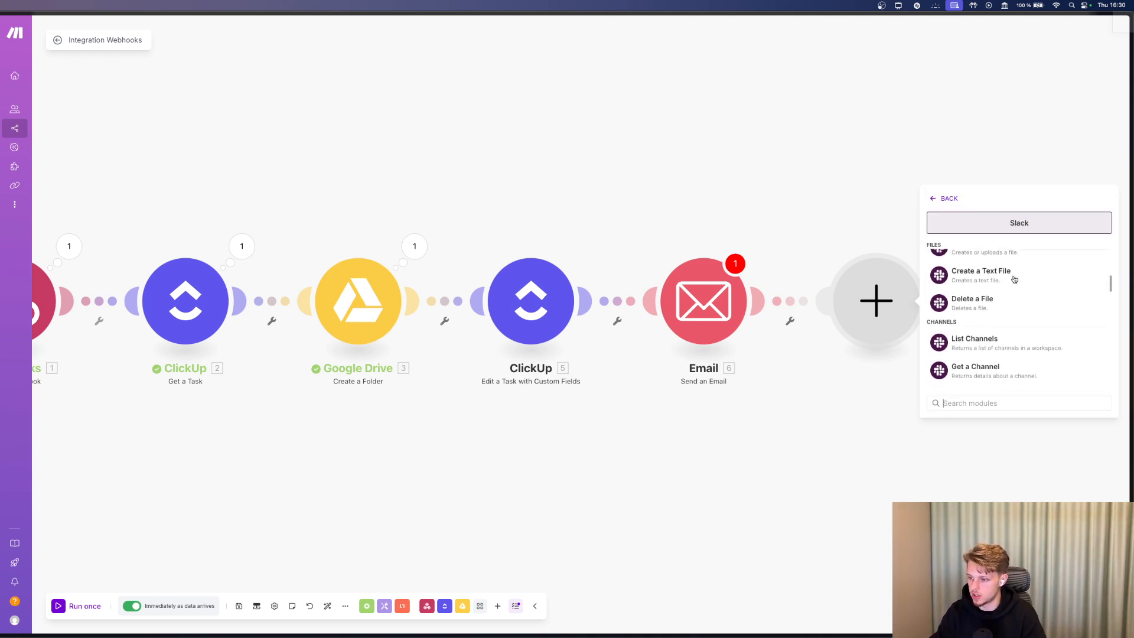
scroll(1014, 279, down, 3)
text(crea)
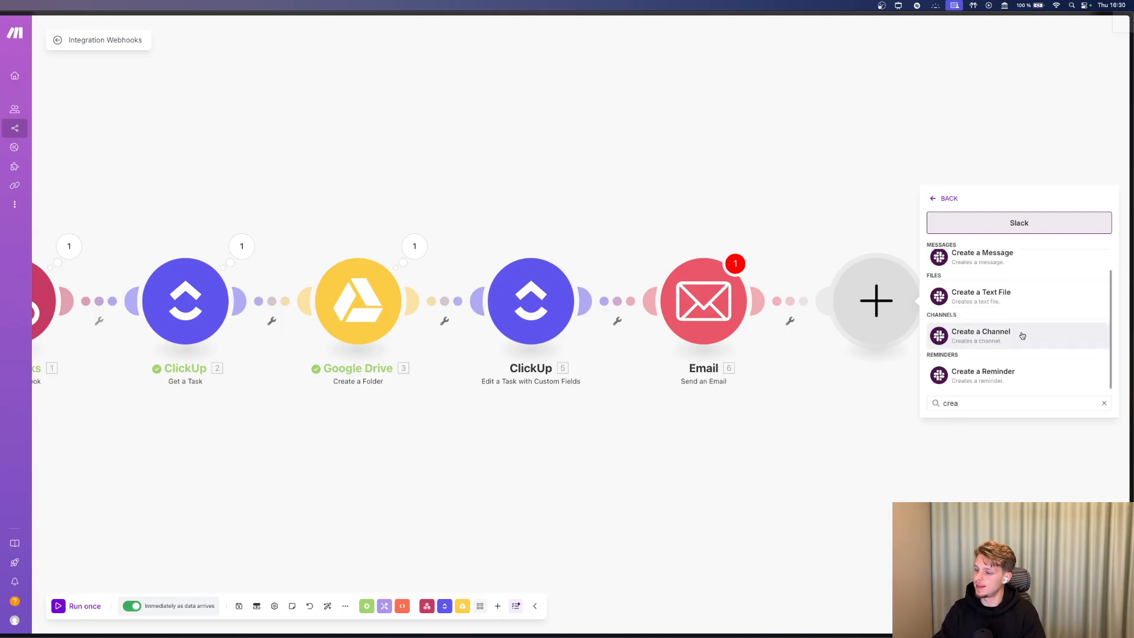
click(1021, 335)
click(1003, 298)
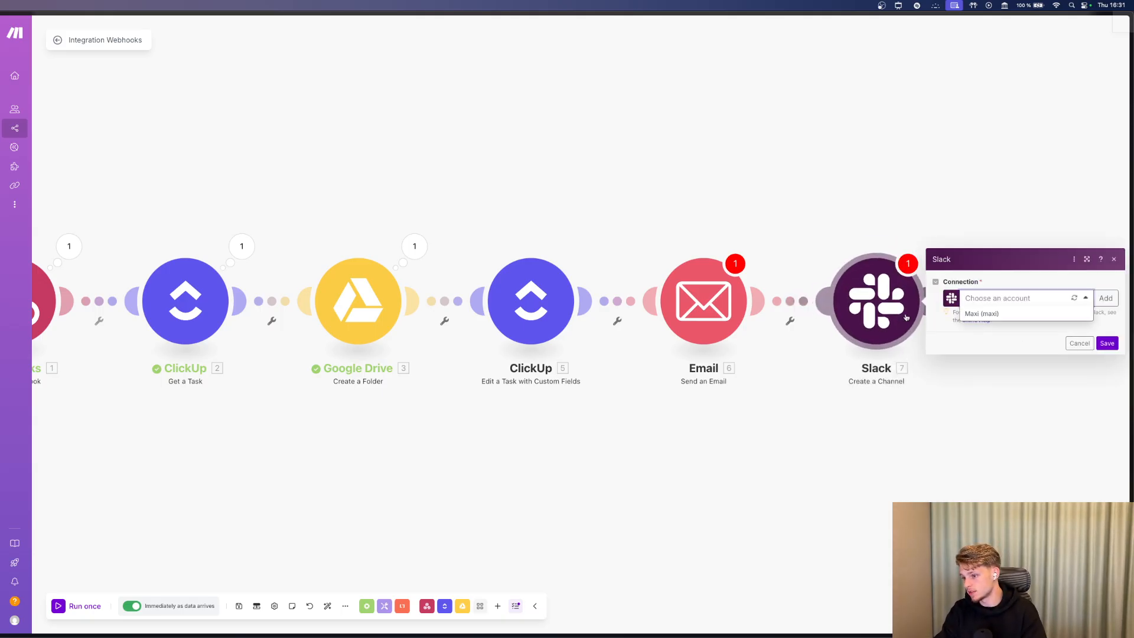
click(1012, 314)
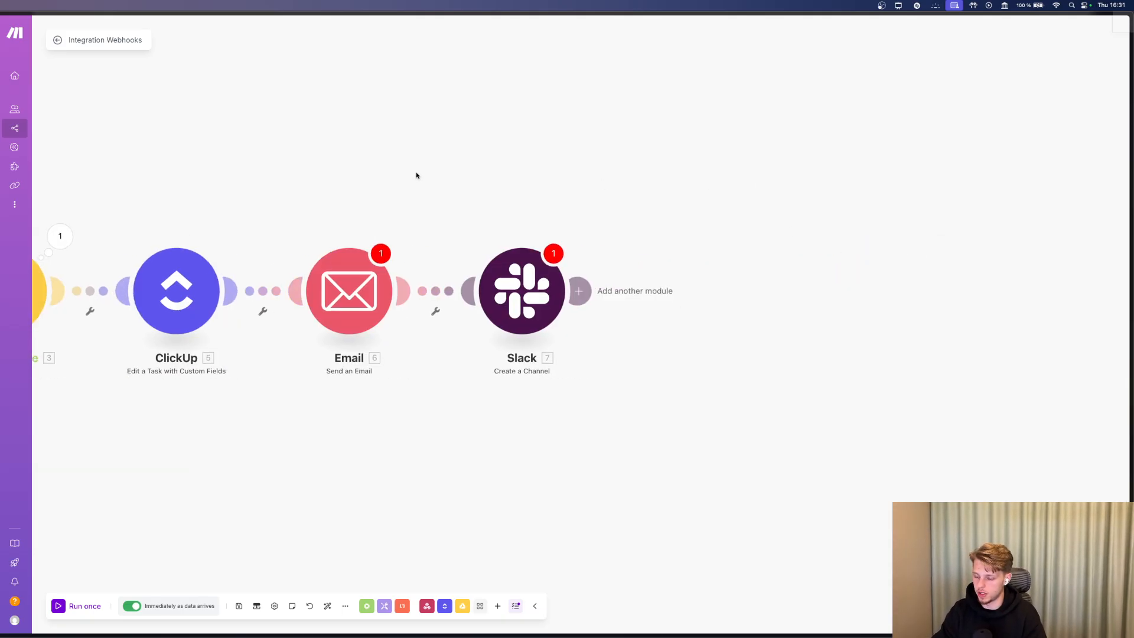
click(581, 286)
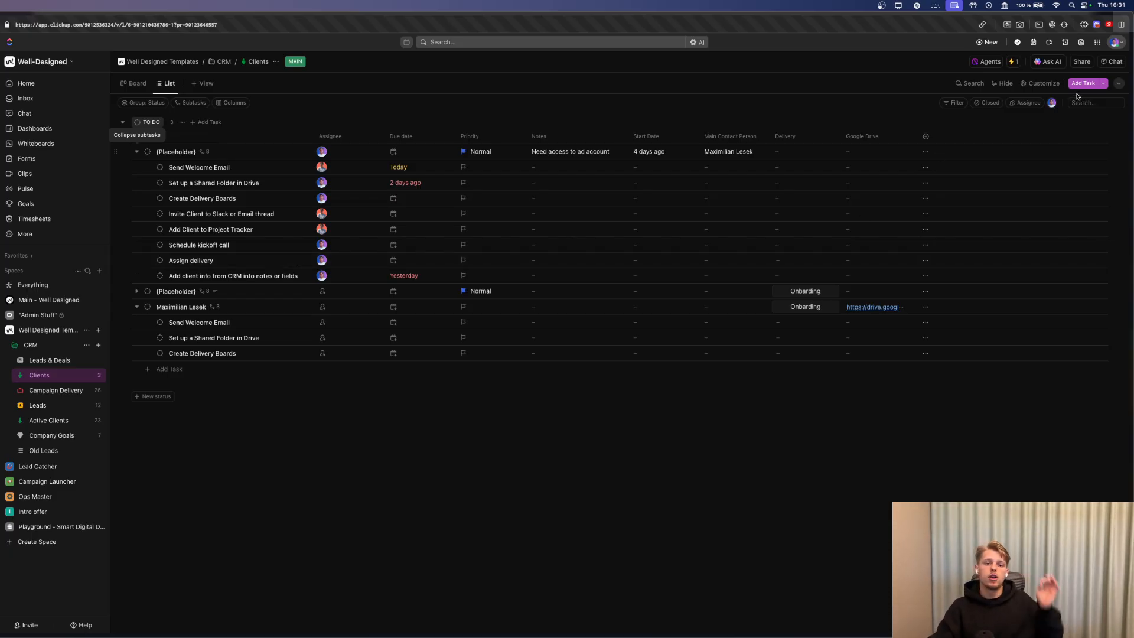
Start a new Clients automation with the trigger 'Due date arrives'.
click(1014, 61)
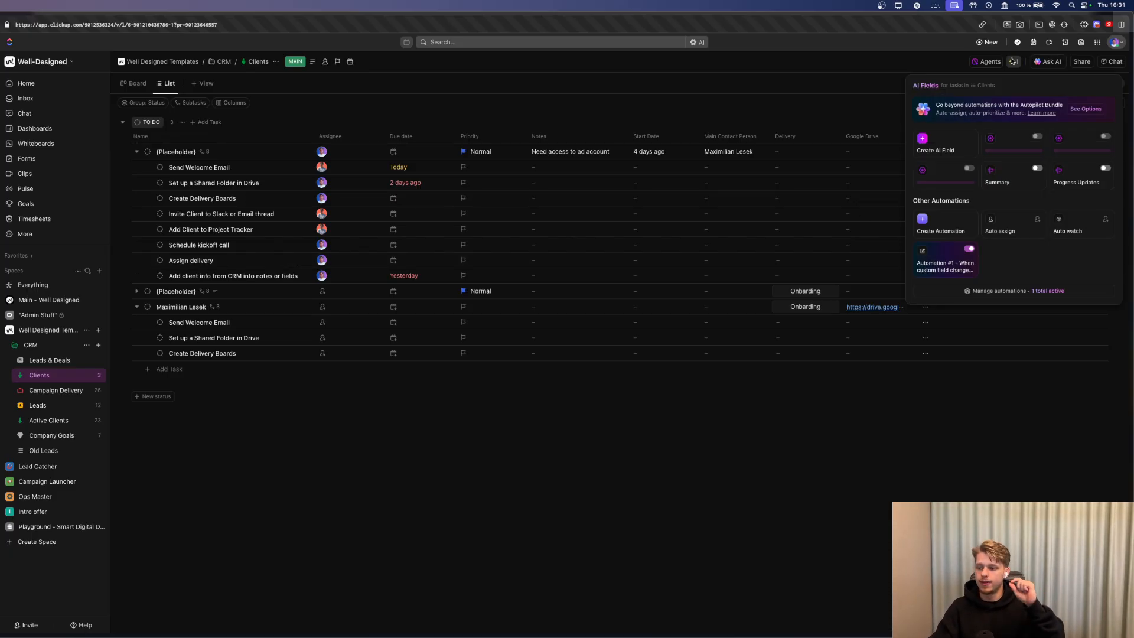
click(1016, 292)
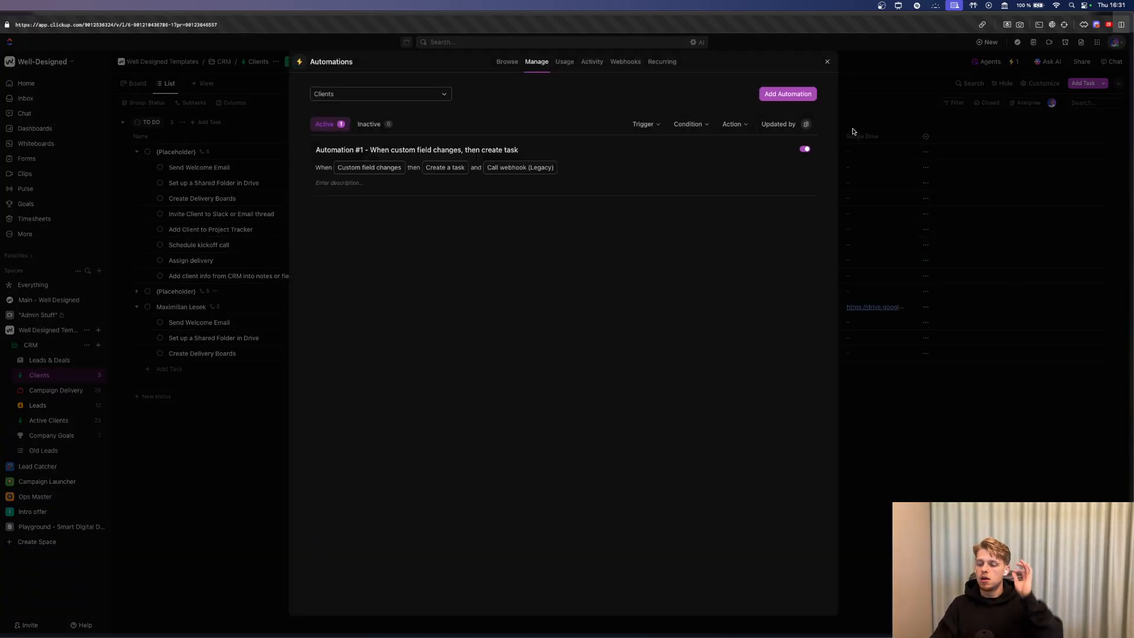
click(798, 97)
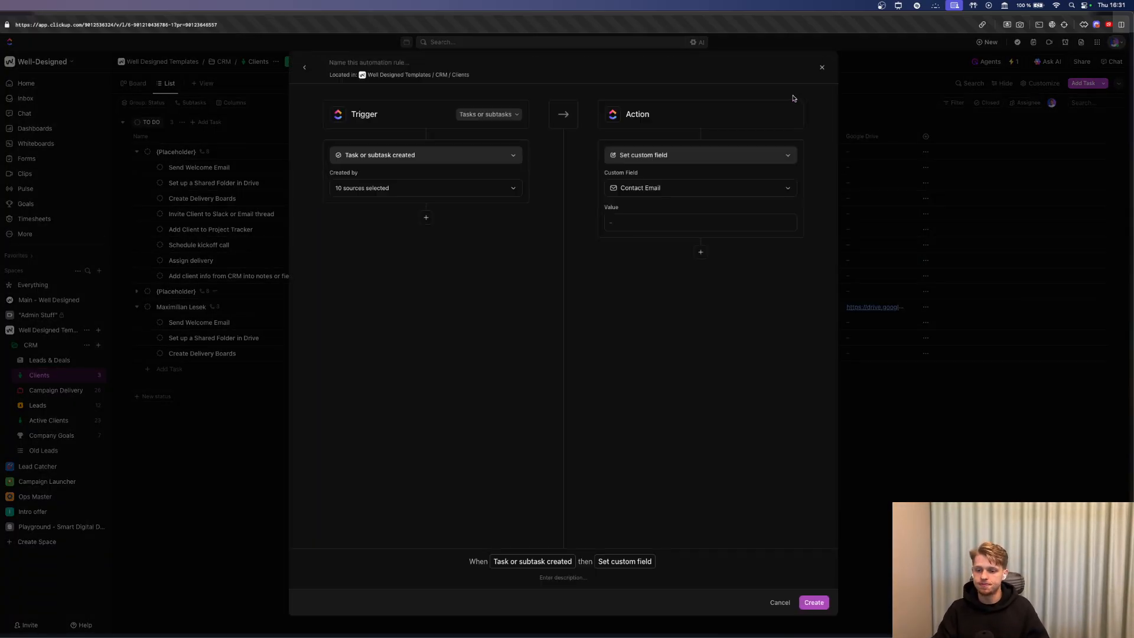
click(365, 159)
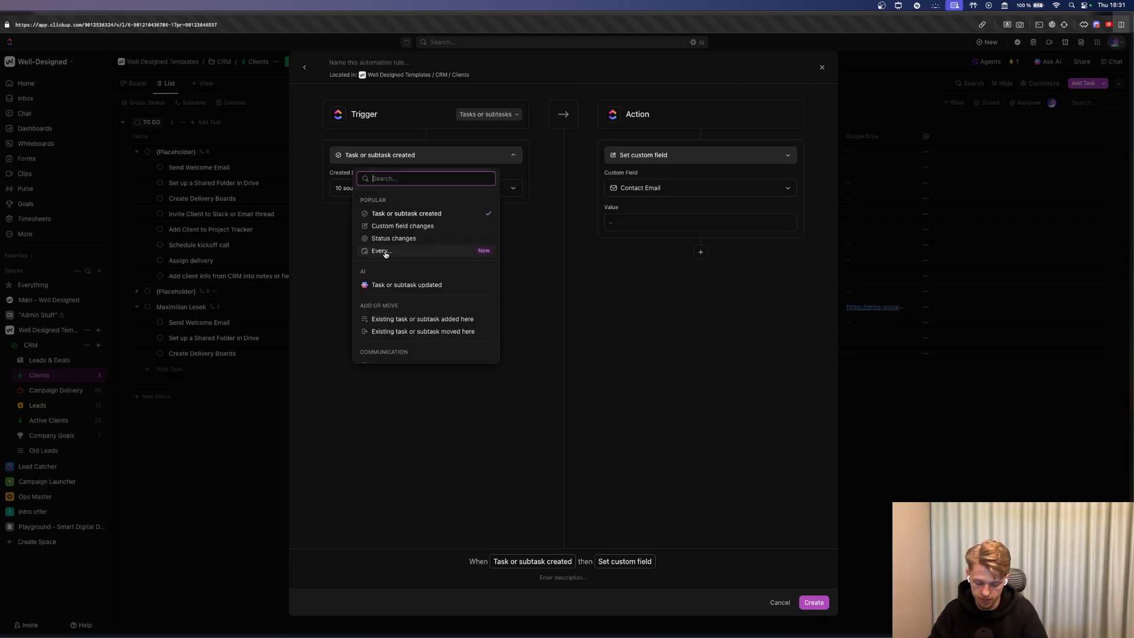
text(due)
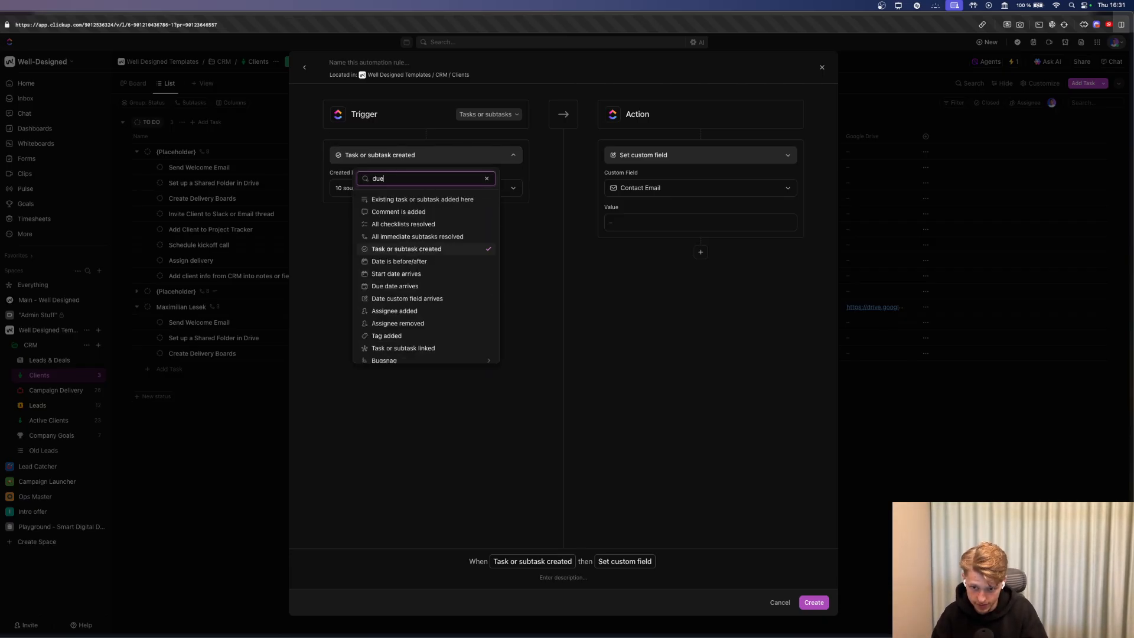
click(413, 211)
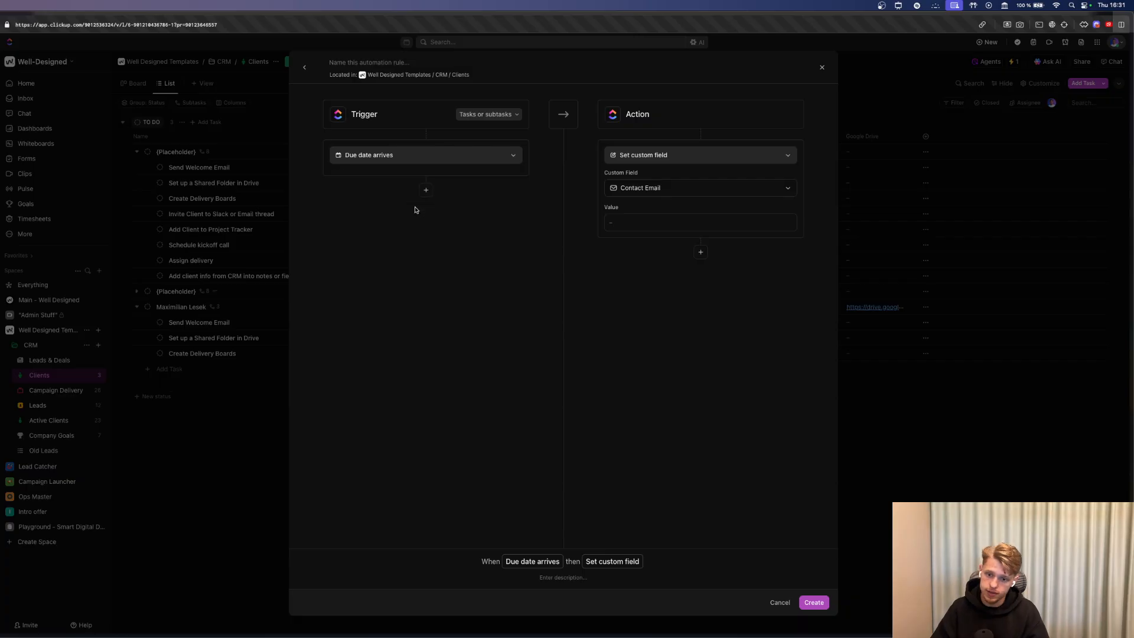
click(646, 156)
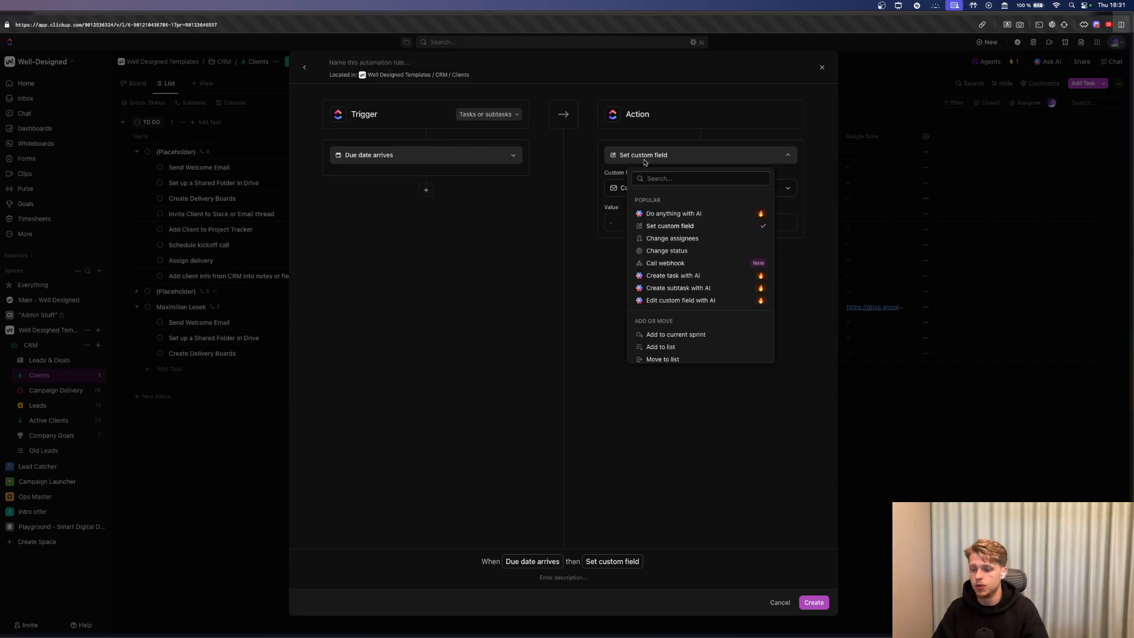
text(comment)
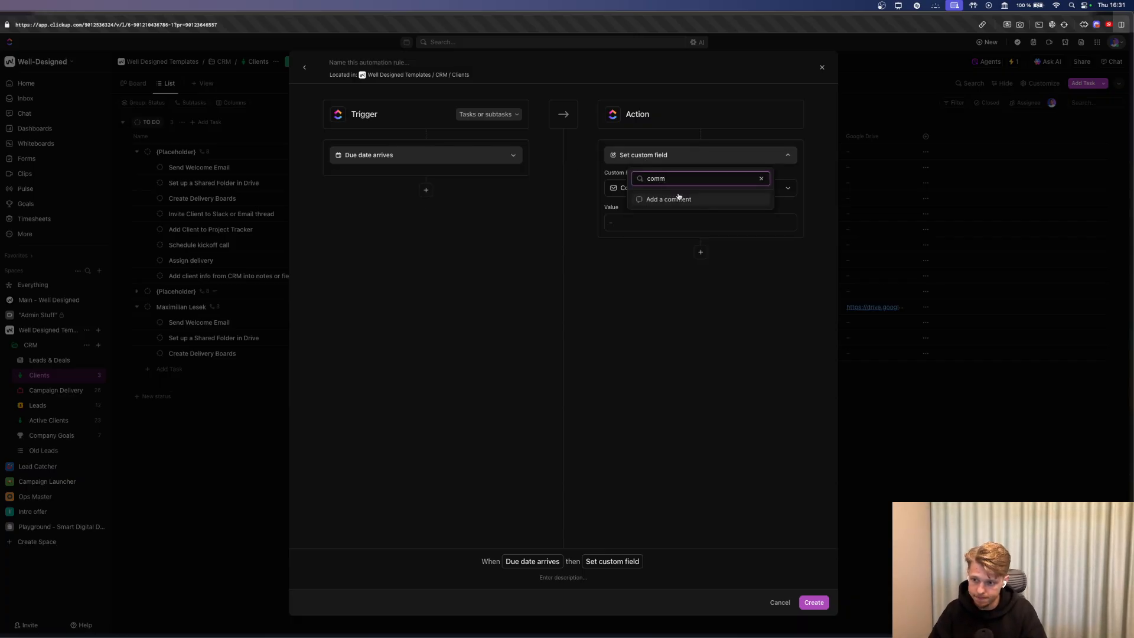
click(674, 196)
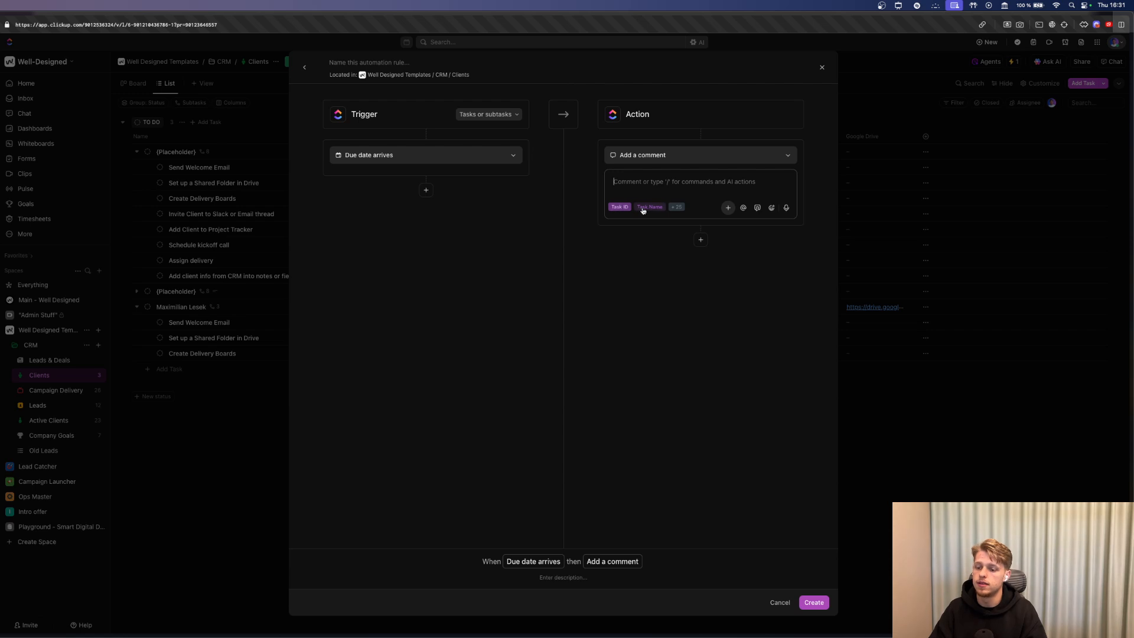
text(@)
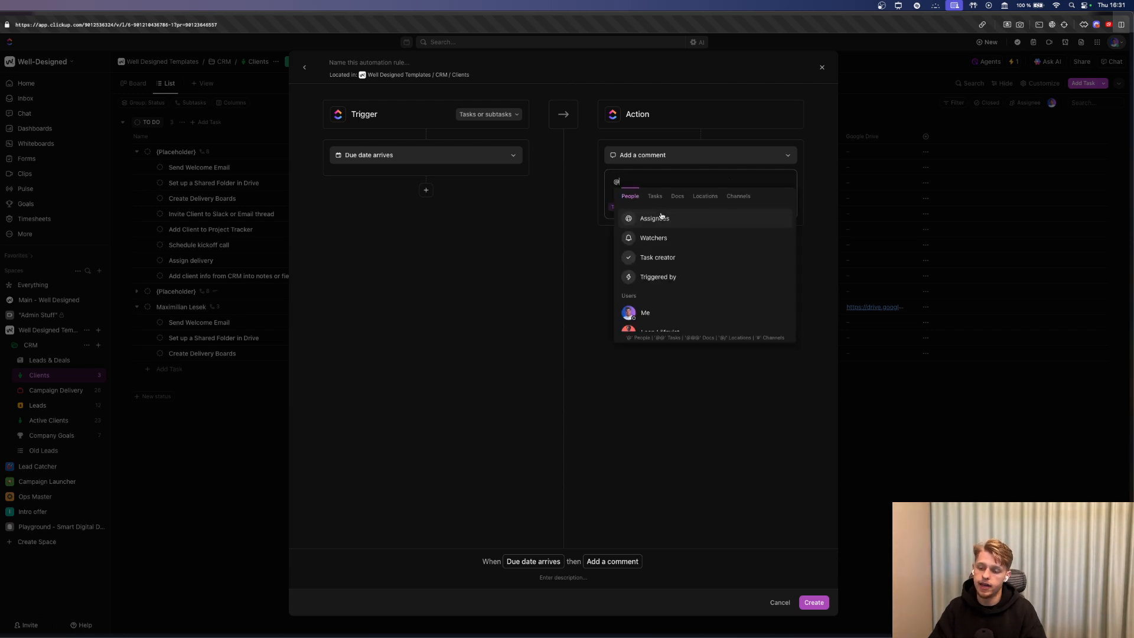
click(661, 218)
text(Get this t)
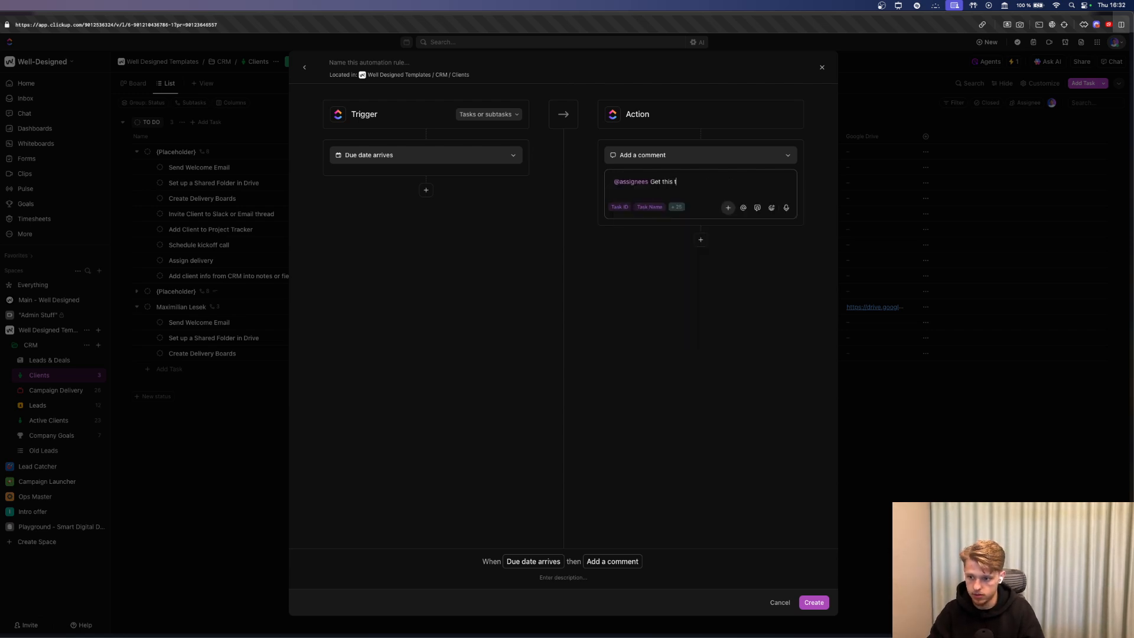
text(ask today)
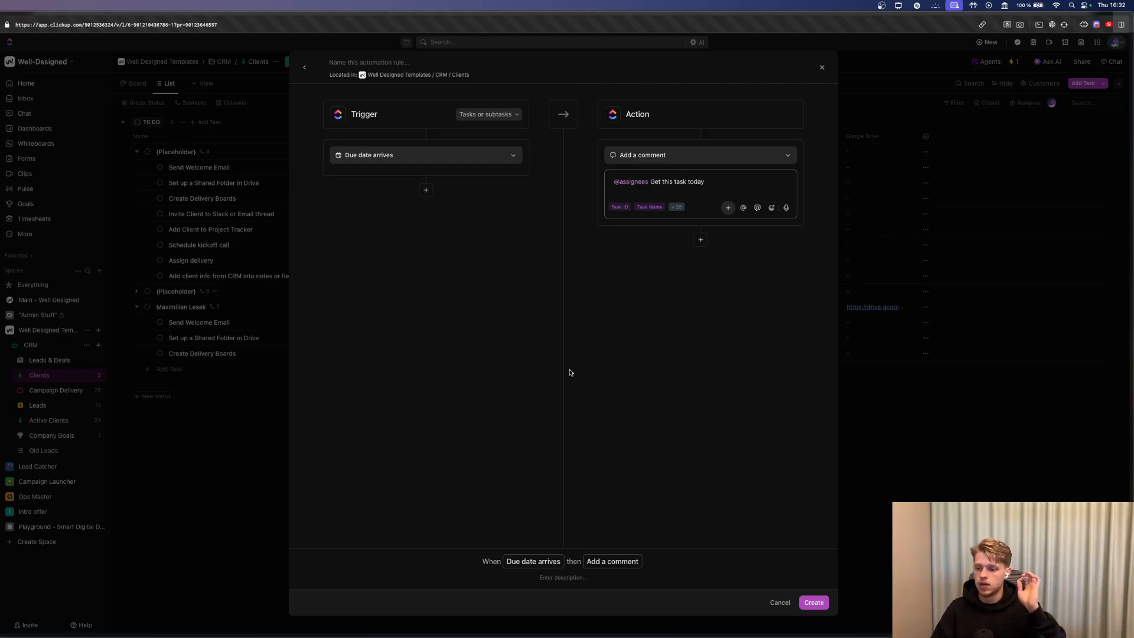
click(822, 606)
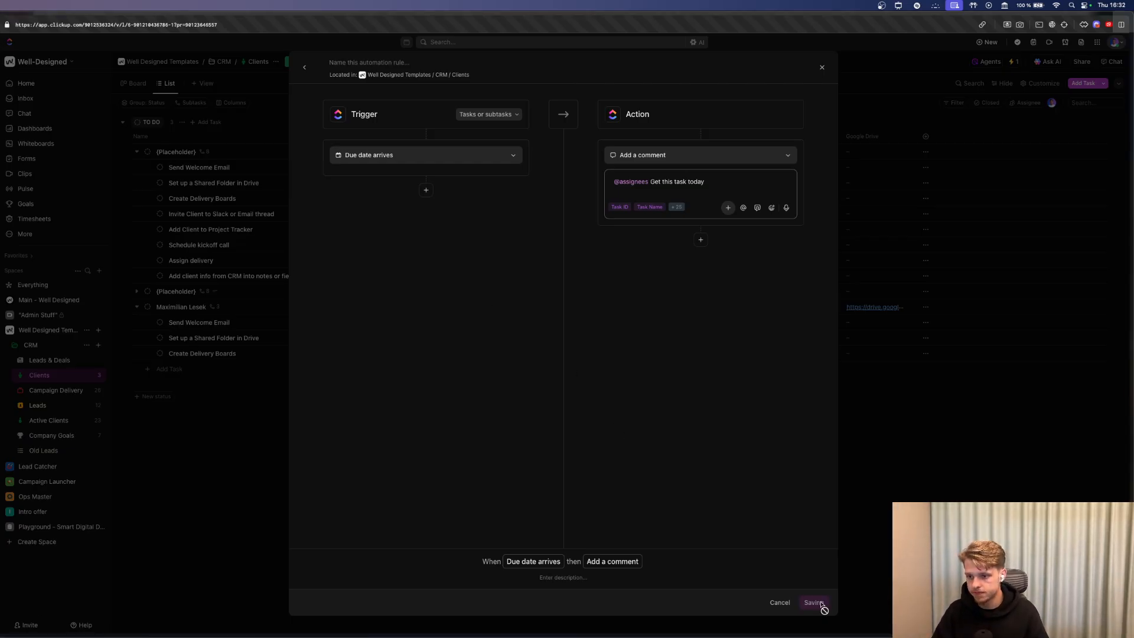
click(211, 355)
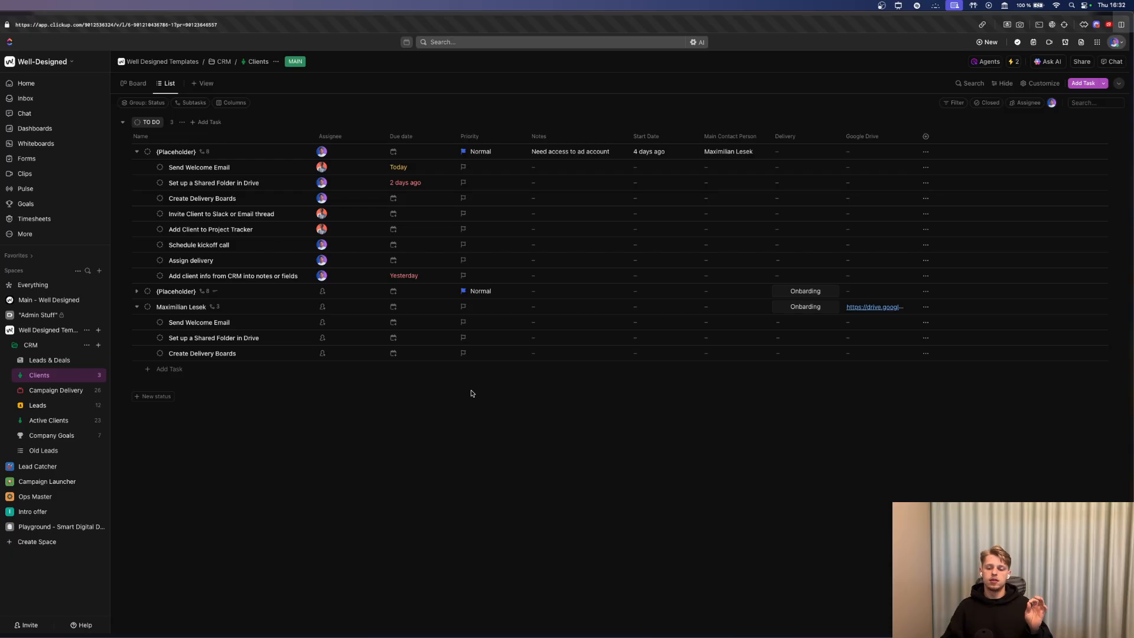
Assign a team member to the client task and set its due date to today.
click(348, 310)
click(354, 353)
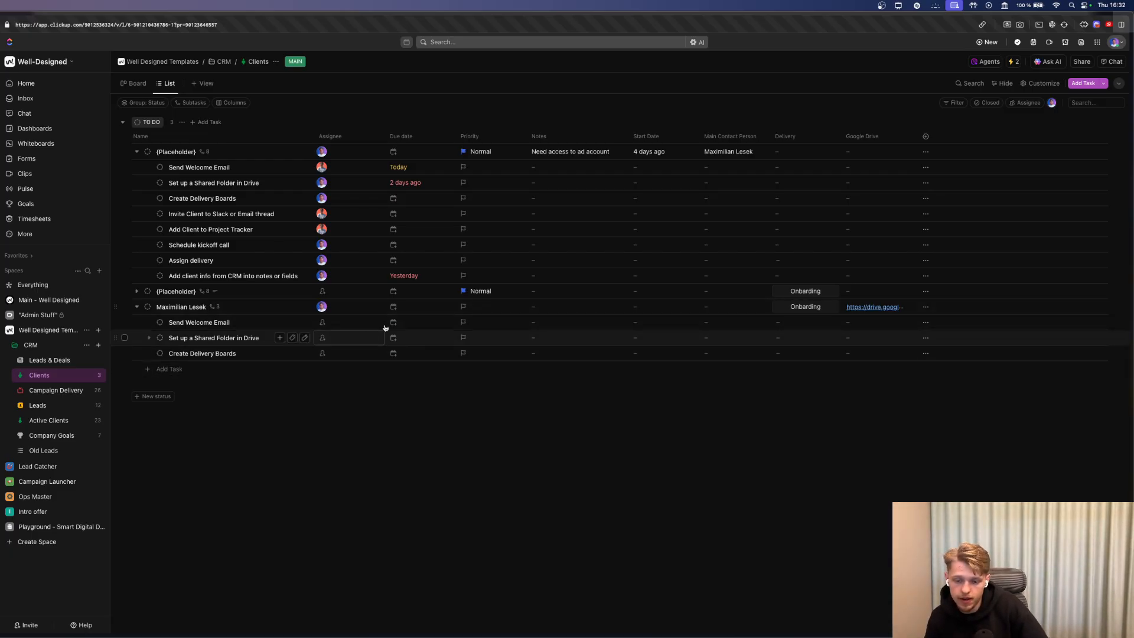
click(402, 306)
click(556, 406)
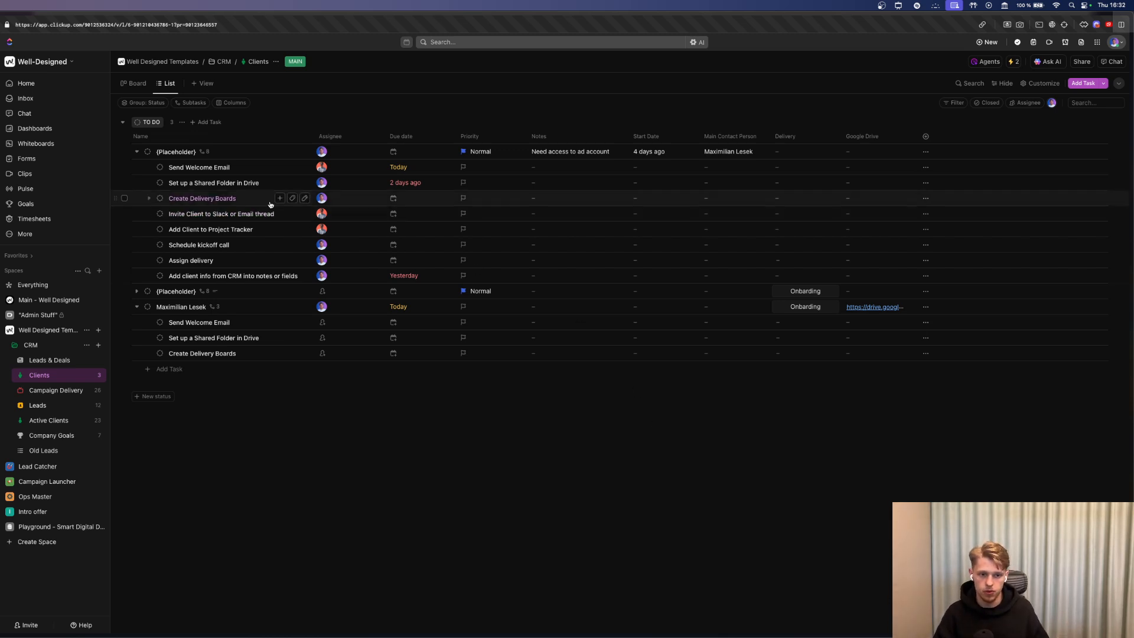
Open the ClickBot due-date notification from Inbox and follow the task's Google Drive folder link.
click(63, 103)
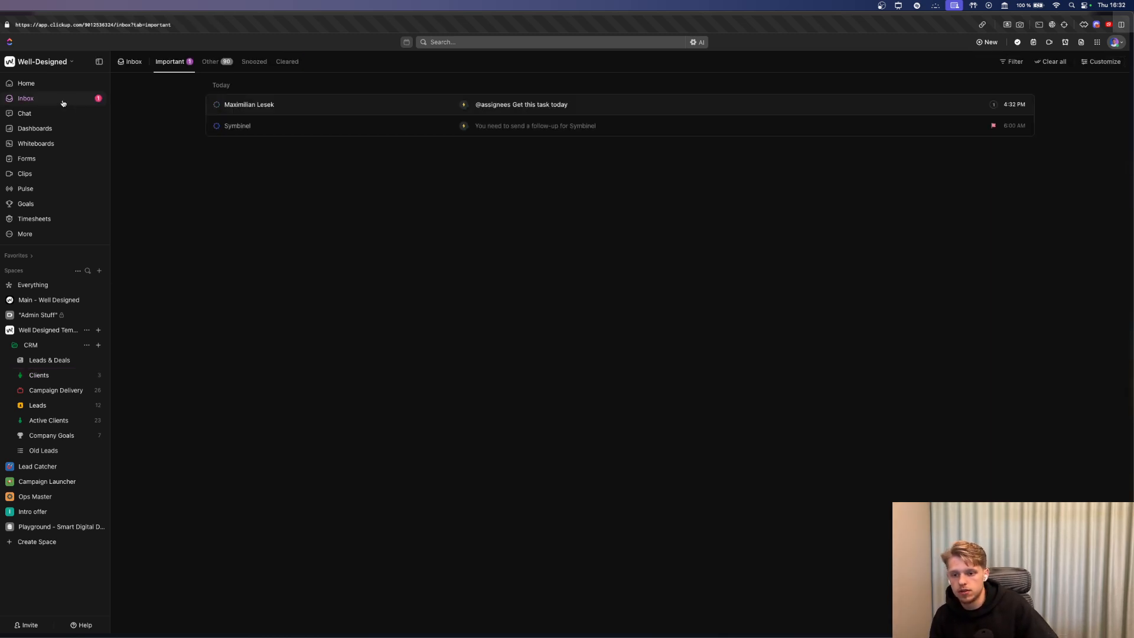
click(354, 100)
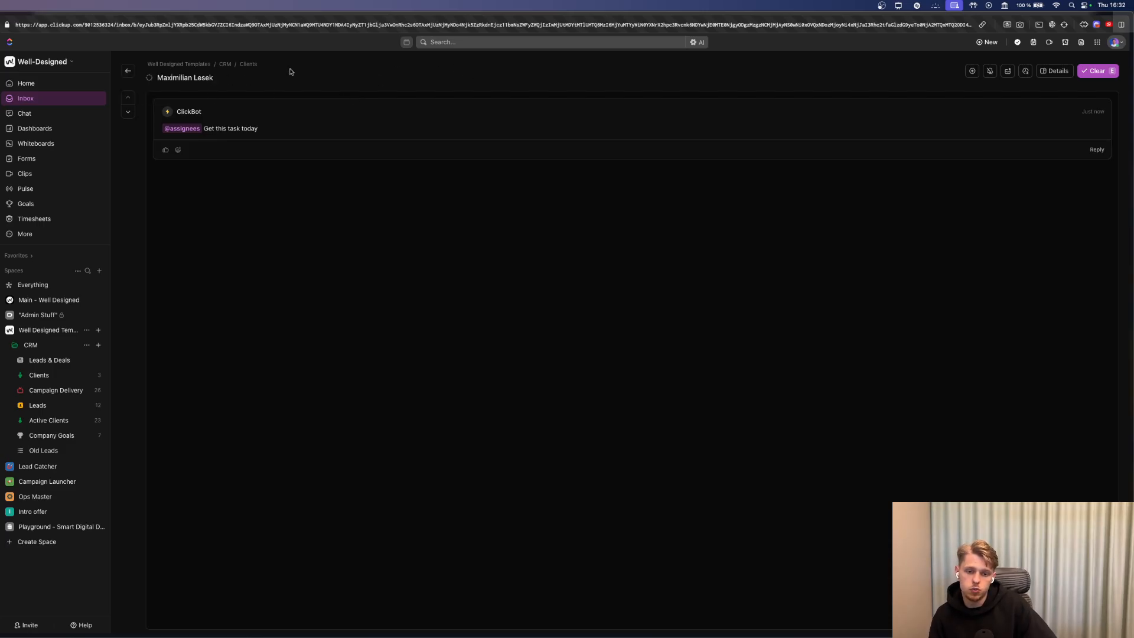
click(200, 82)
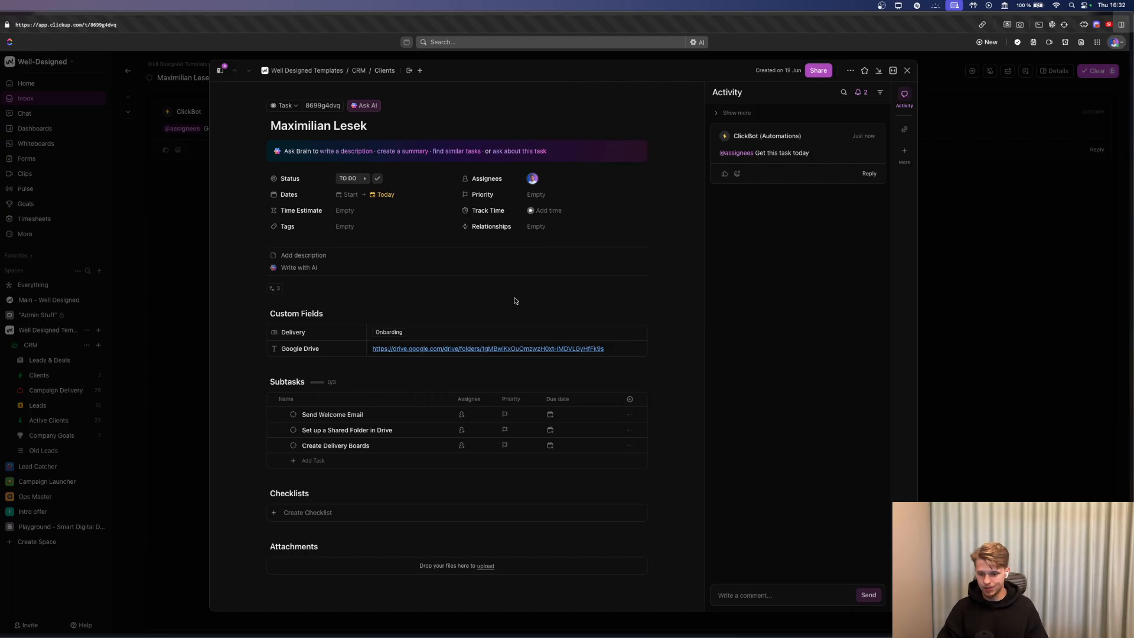
click(485, 348)
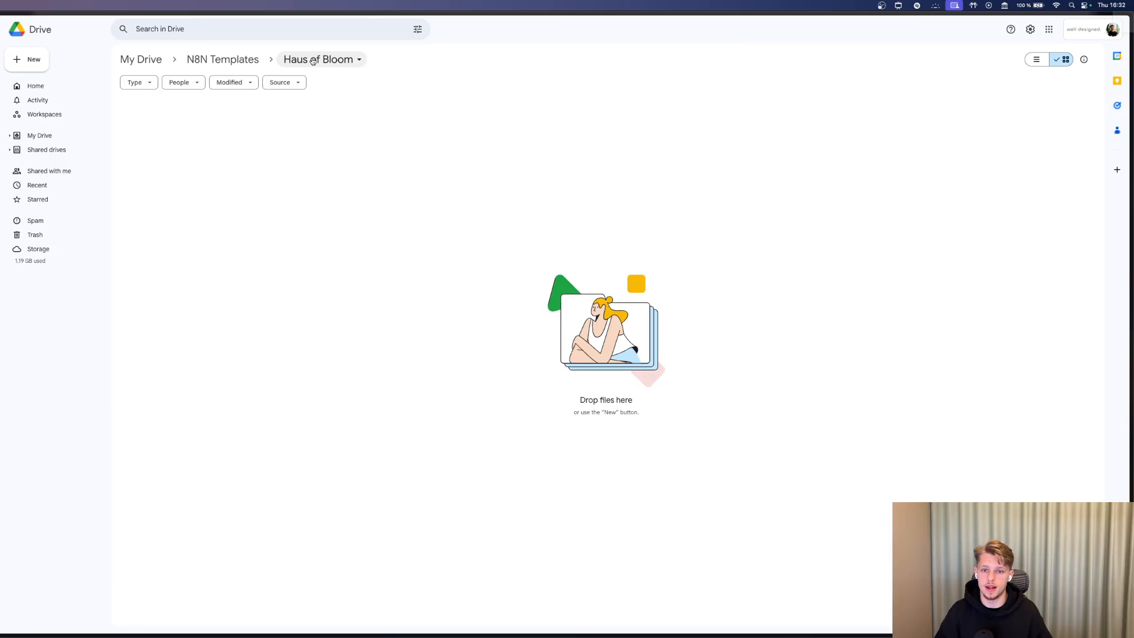
Leave the empty Haus of Bloom Drive folder and return to the client task in ClickUp.
key(super+w)
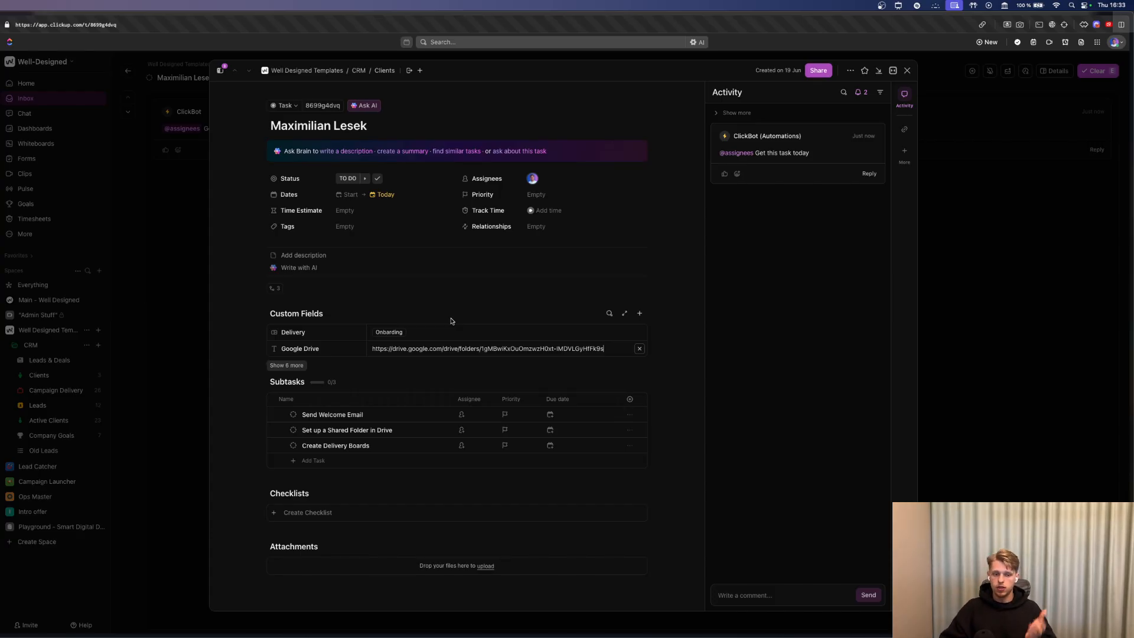
Return to the Clients list and turn on Auto assign by choosing the person to assign.
click(198, 290)
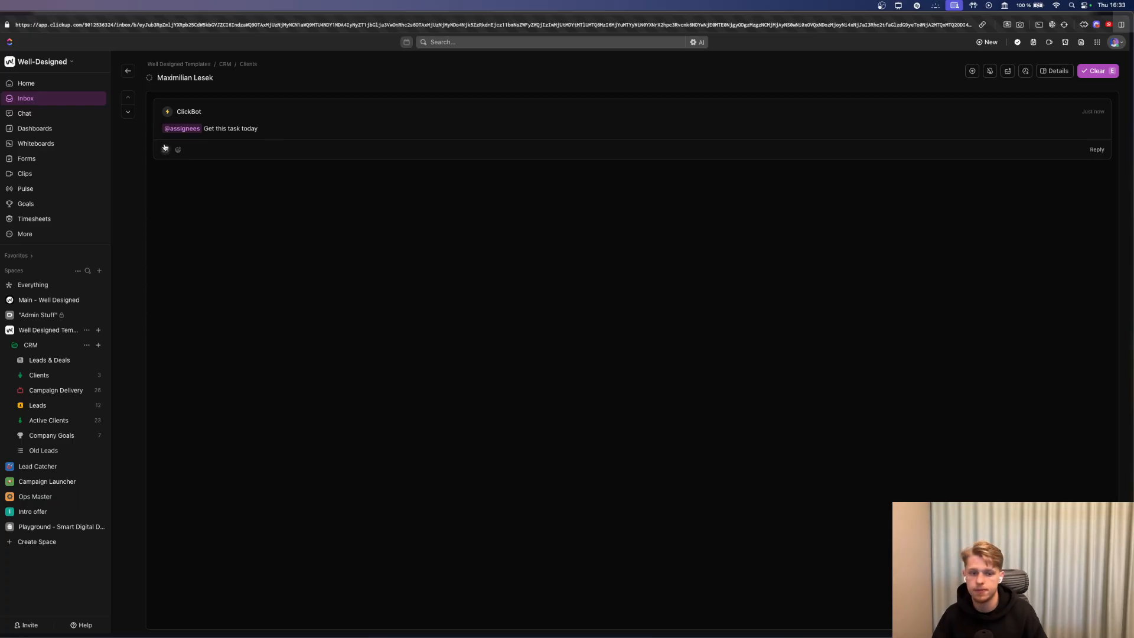
click(52, 381)
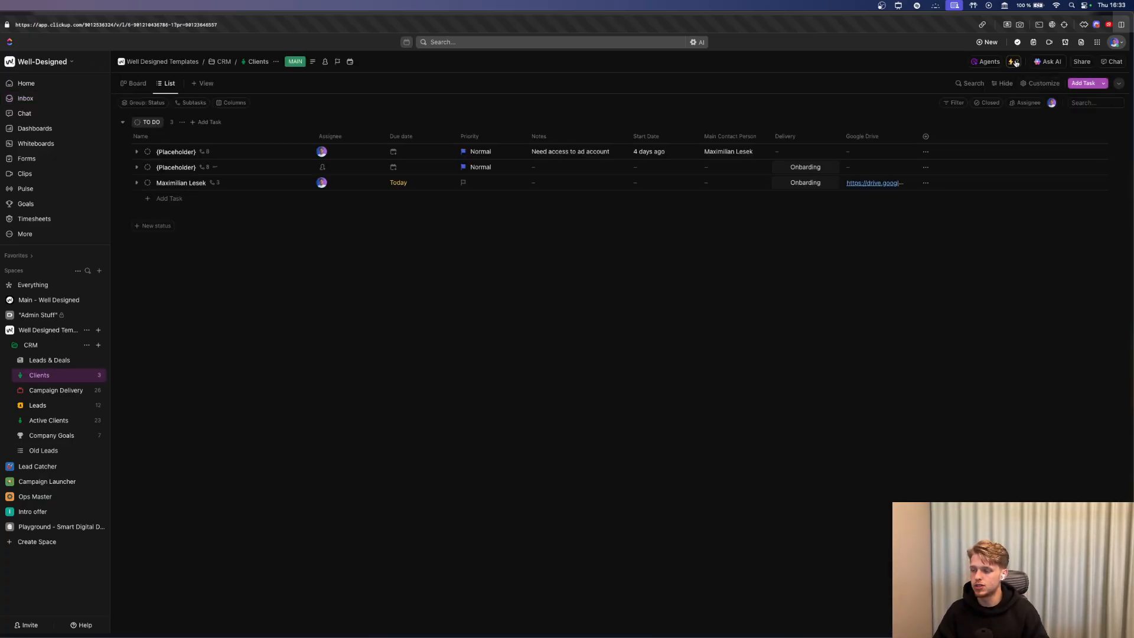
click(1014, 62)
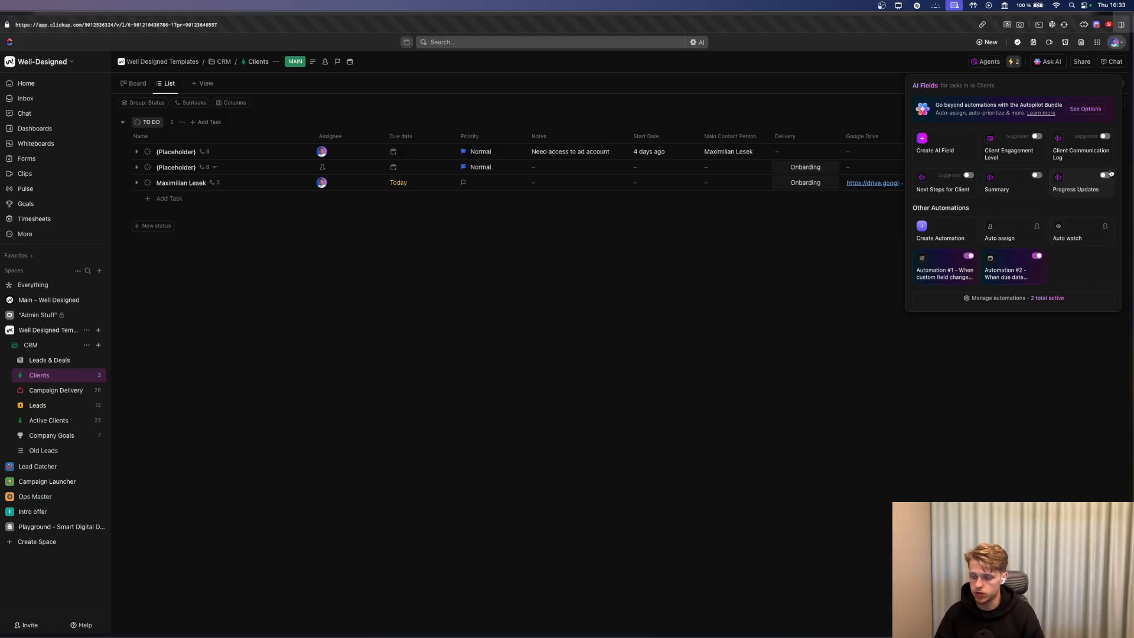
click(1037, 226)
click(1040, 268)
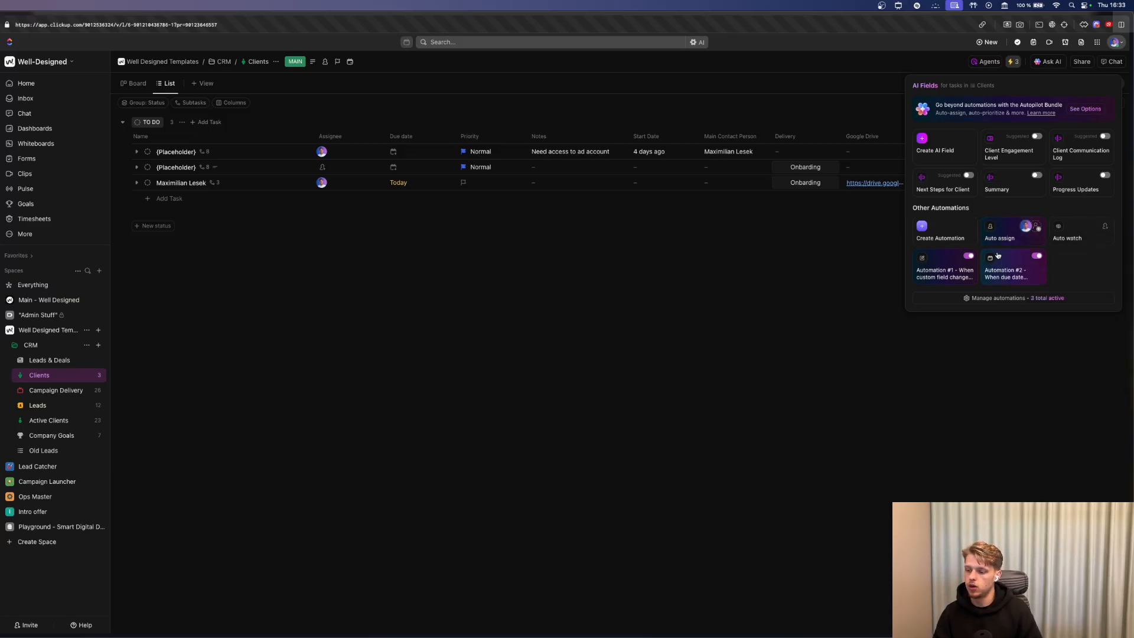
click(727, 254)
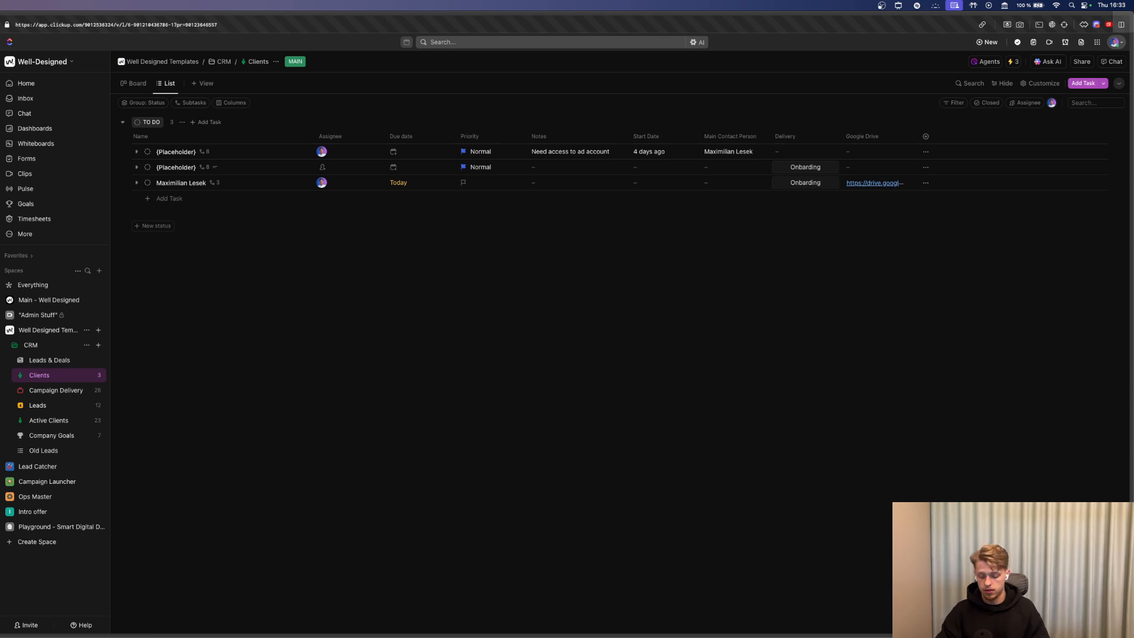